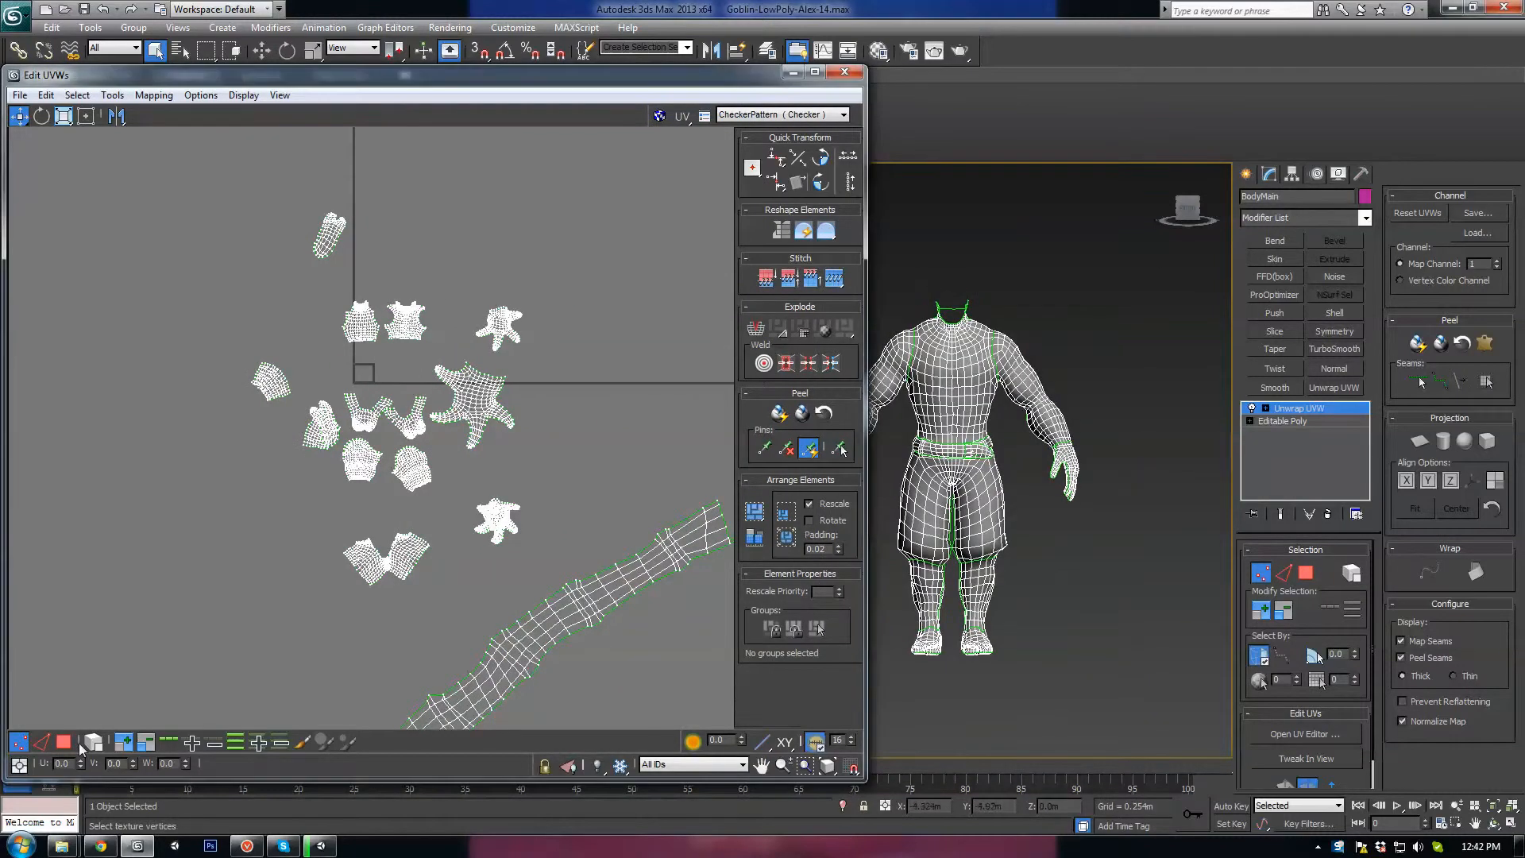
Select the large hand UV shell, locate it on the model, and examine the seams around the wrist and fingers.
{"action": "left_click", "coordinate": [471, 403]}
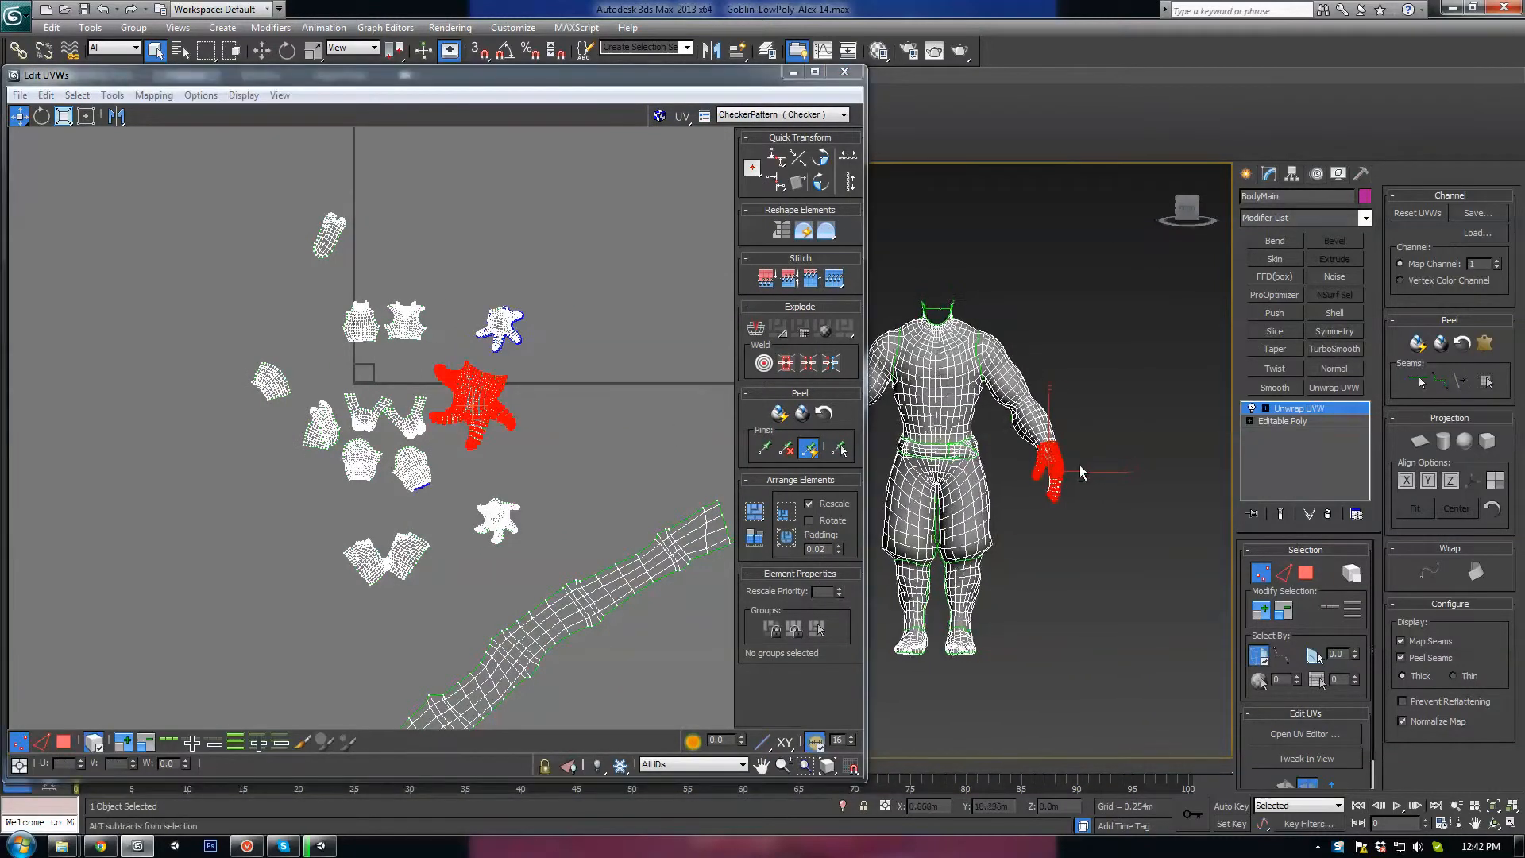
{"action": "scroll", "coordinate": [1011, 523], "scroll_direction": "up", "scroll_amount": 5}
{"action": "scroll", "coordinate": [1124, 501], "scroll_direction": "up", "scroll_amount": 8}
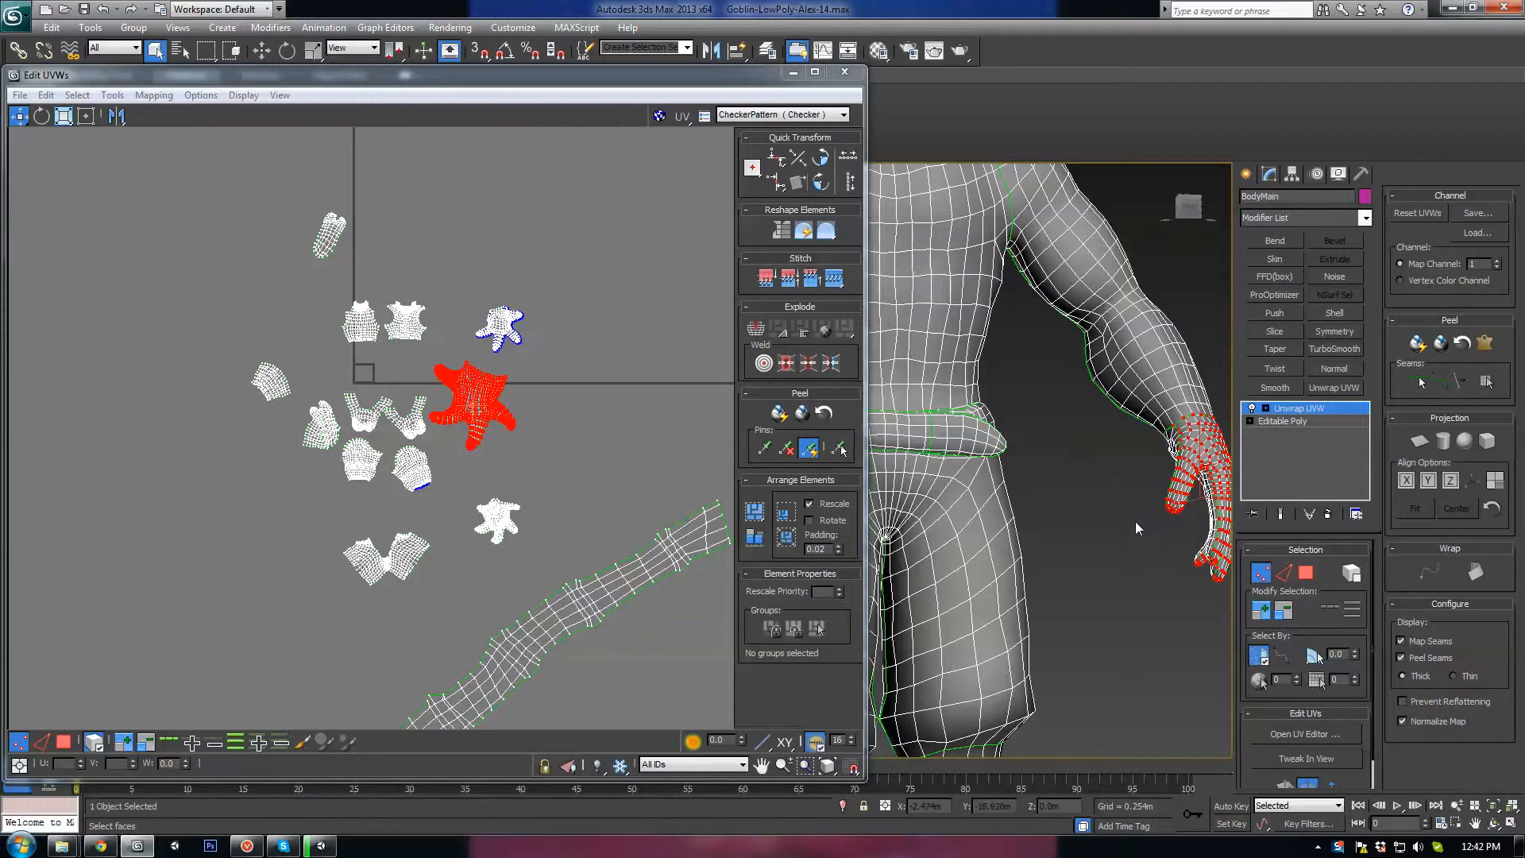
{"action": "middle_click_drag", "start_coordinate": [1125, 490], "coordinate": [967, 521]}
{"action": "scroll", "coordinate": [963, 517], "scroll_direction": "up", "scroll_amount": 6}
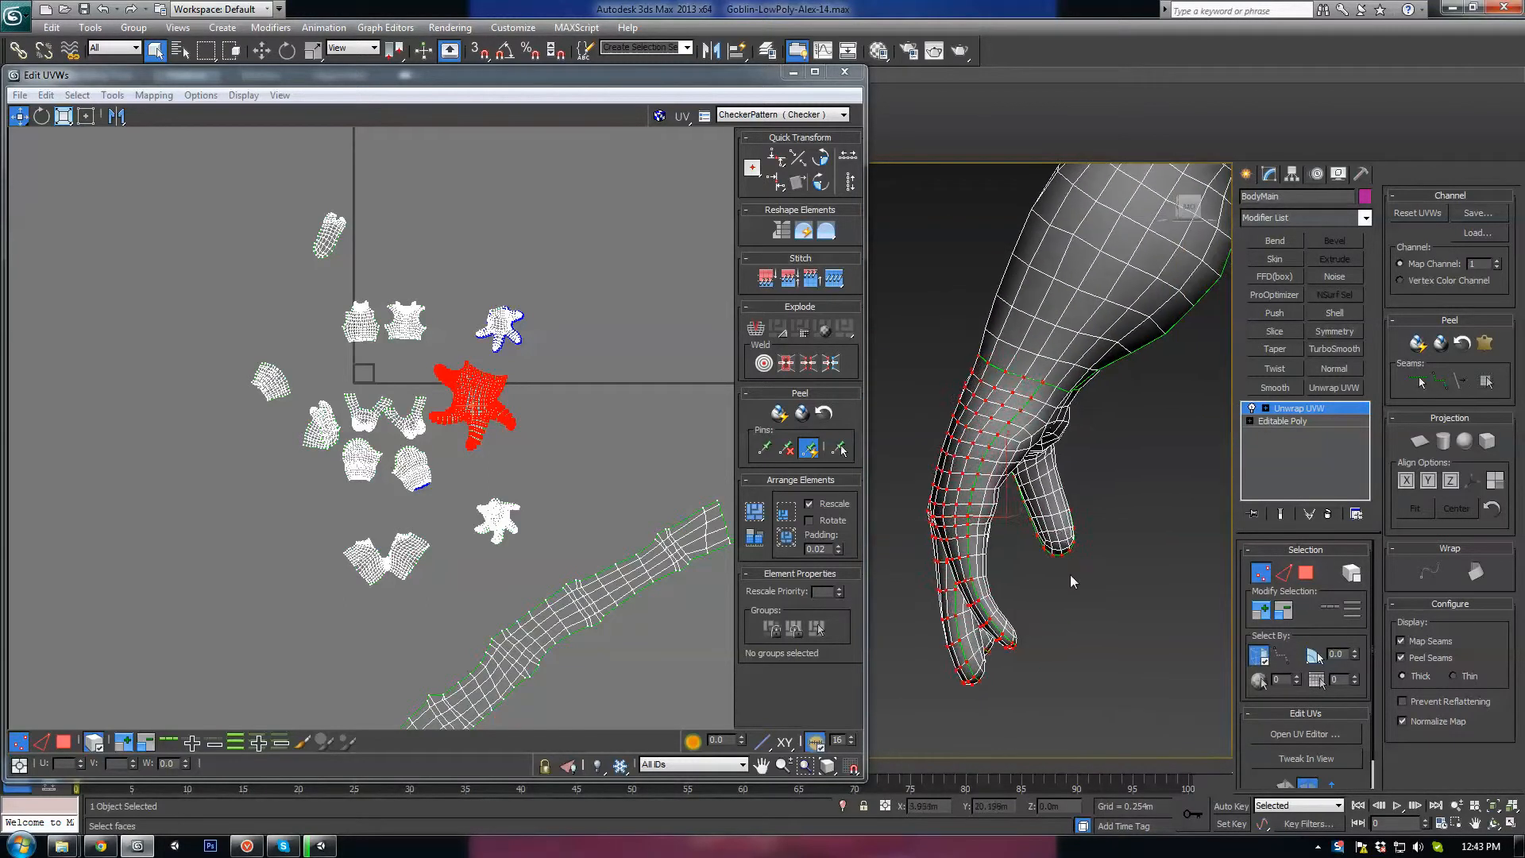
{"action": "key", "text": "ctrl+d"}
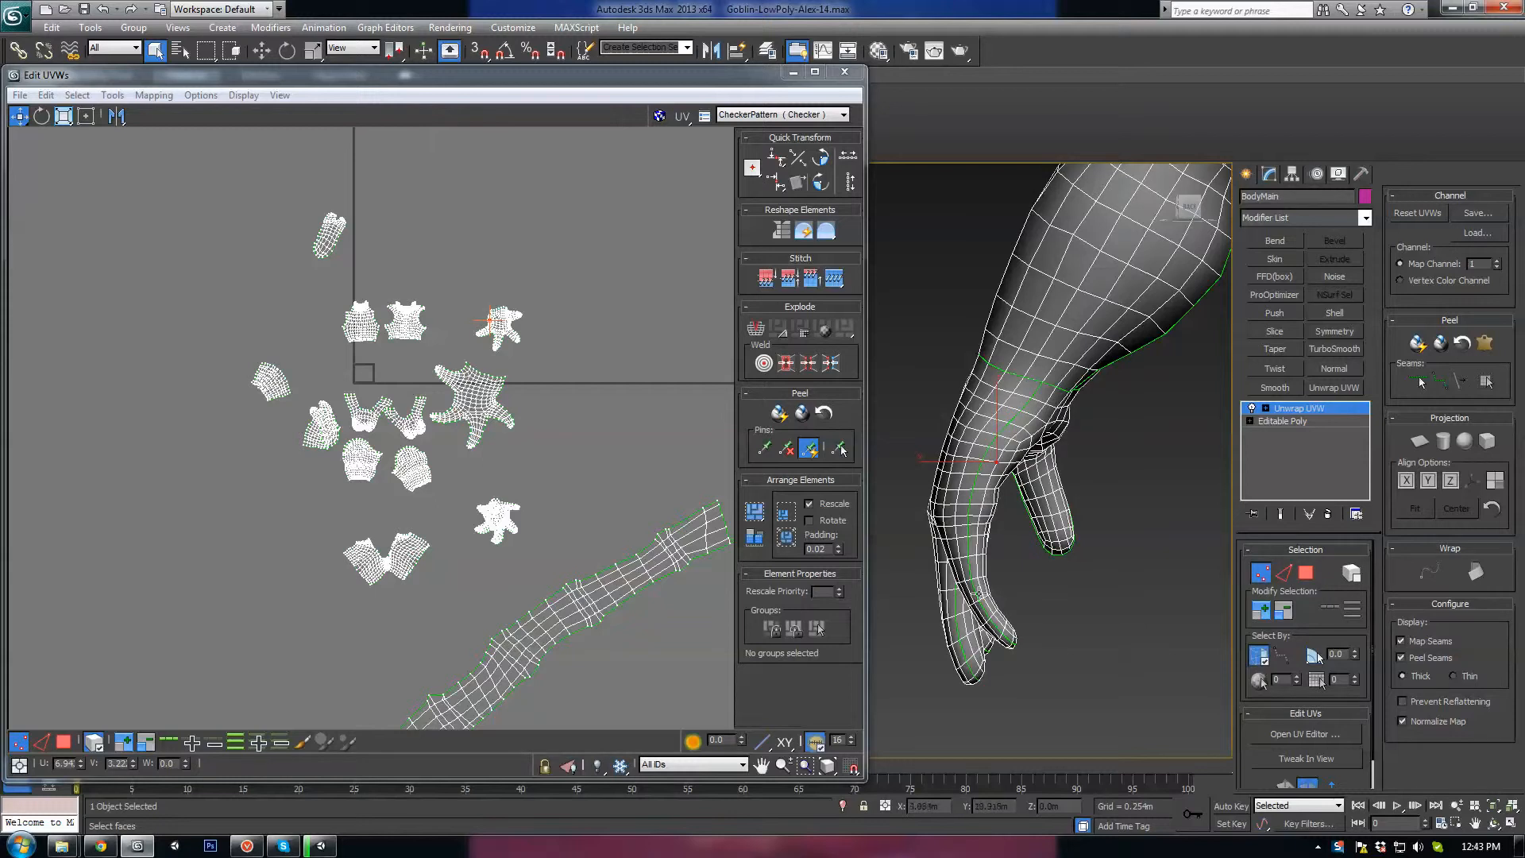
{"action": "middle_click_drag", "start_coordinate": [1011, 418], "coordinate": [1033, 419], "text": "alt"}
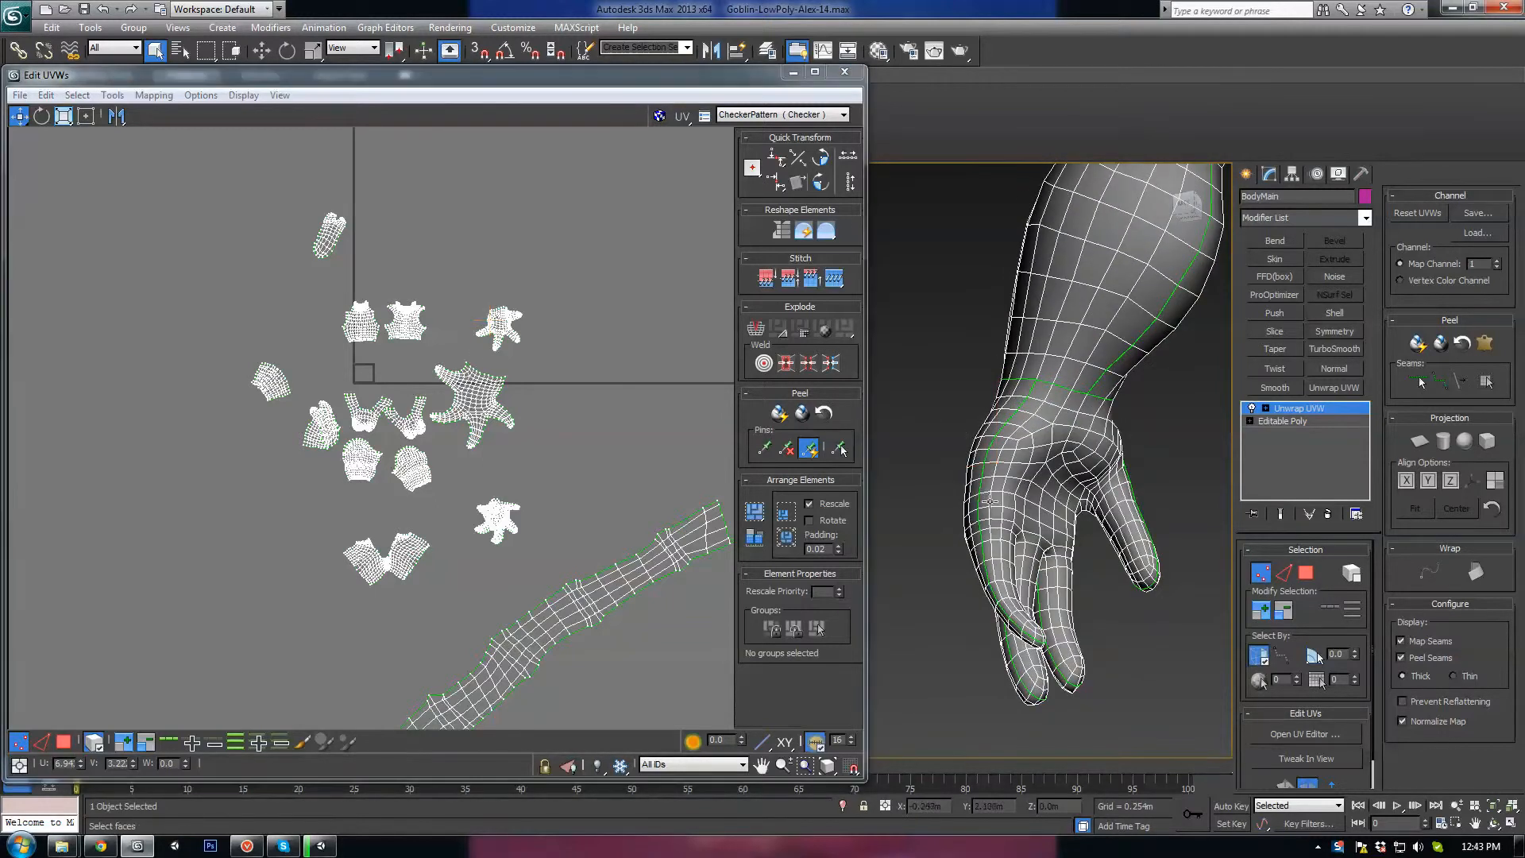
{"action": "middle_click_drag", "start_coordinate": [1038, 523], "coordinate": [1006, 465]}
{"action": "middle_click_drag", "start_coordinate": [911, 366], "coordinate": [1001, 346], "text": "alt"}
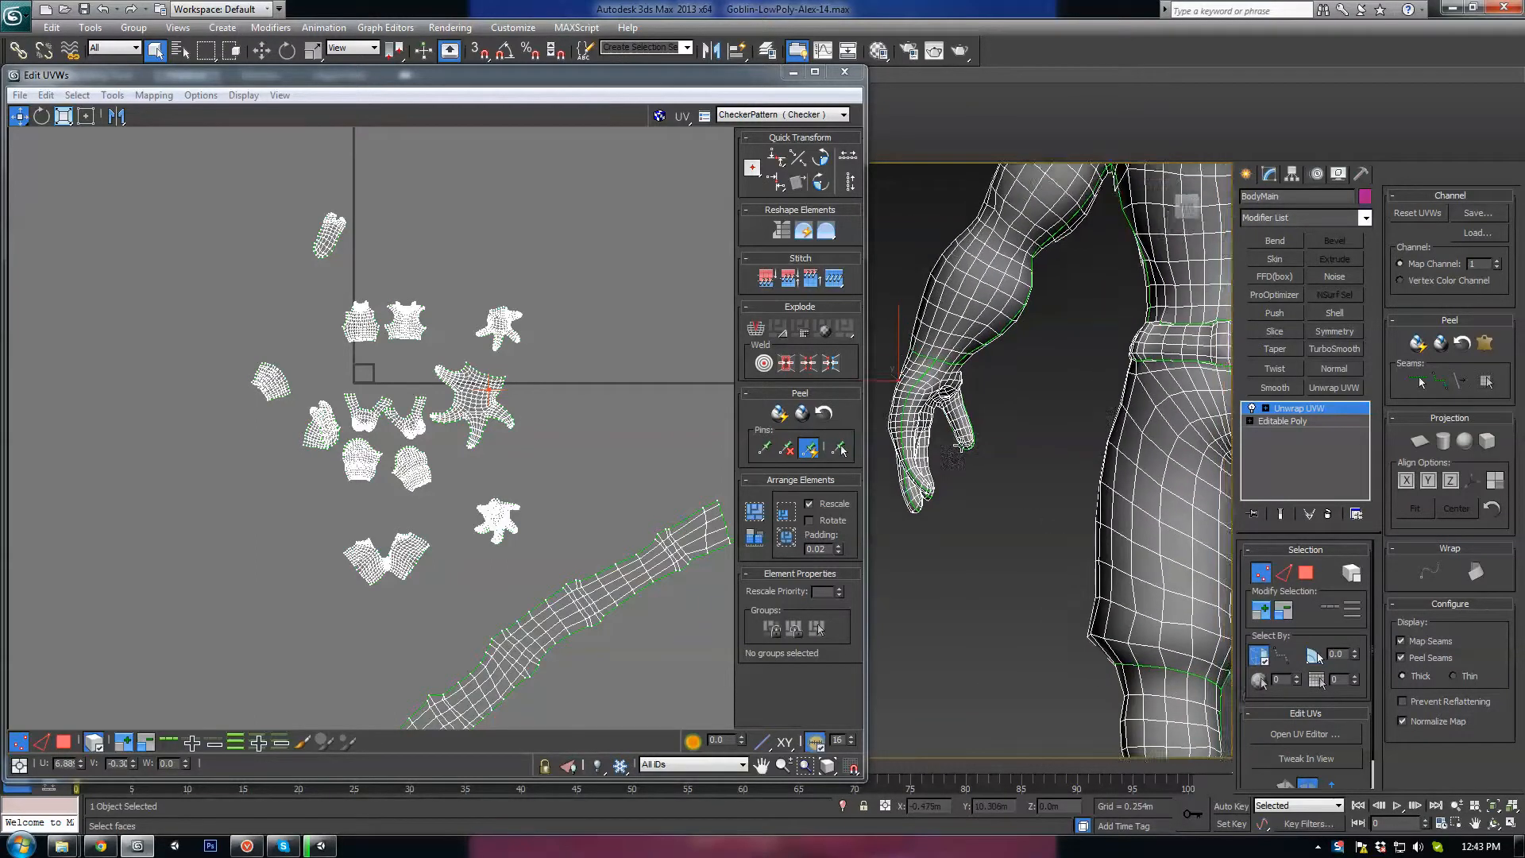
{"action": "scroll", "coordinate": [1047, 333], "scroll_direction": "up", "scroll_amount": 3}
{"action": "middle_click_drag", "start_coordinate": [1029, 472], "coordinate": [1140, 486], "text": "alt"}
{"action": "middle_click_drag", "start_coordinate": [455, 531], "coordinate": [474, 489]}
Select the upper-foot UV shell as polygons and examine the faces it covers on the model.
{"action": "left_click", "coordinate": [425, 373]}
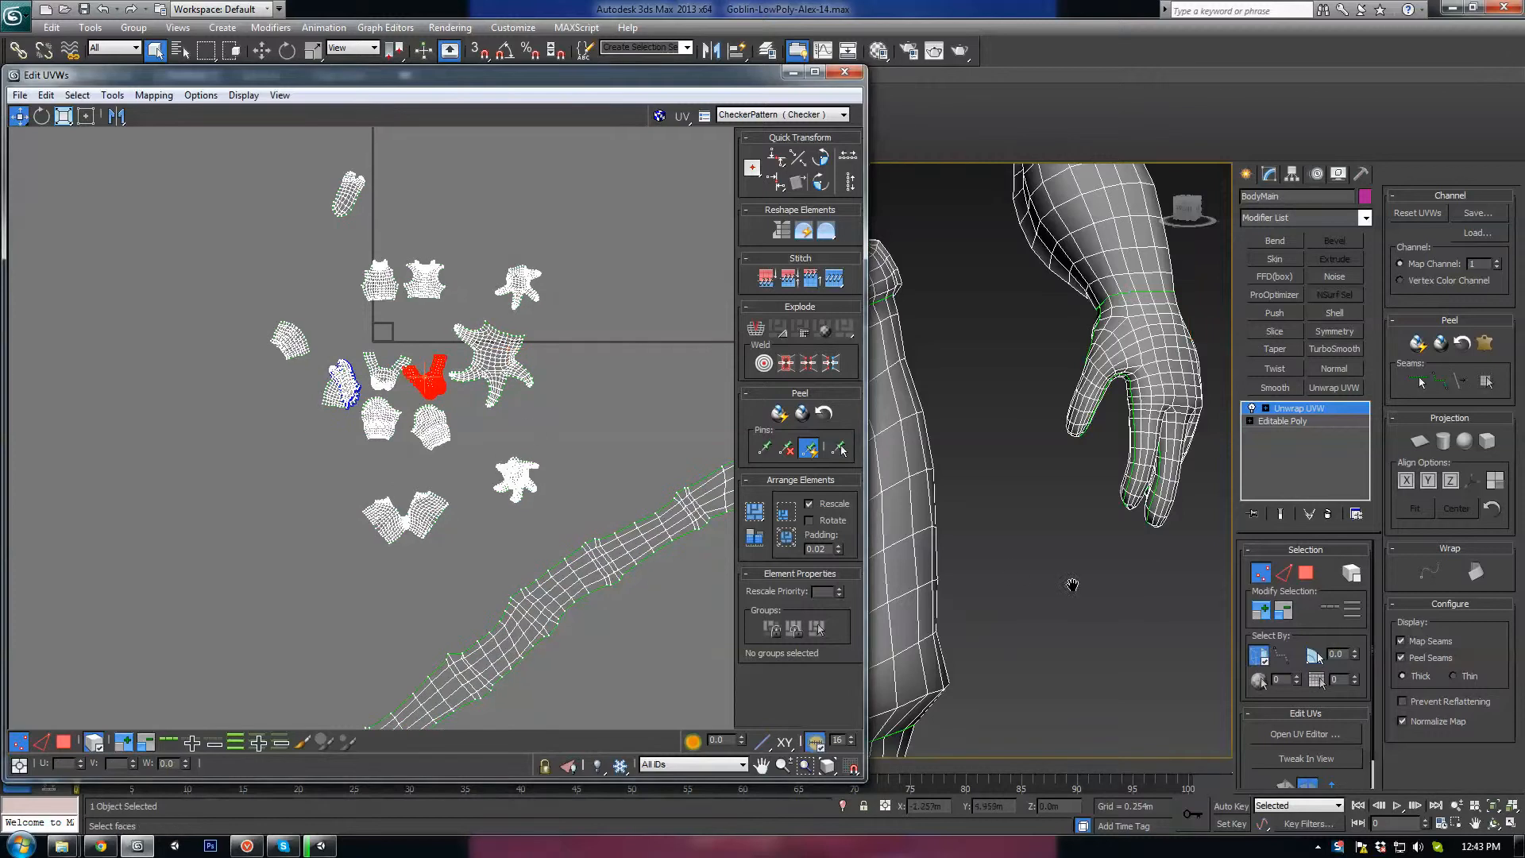
{"action": "key", "text": "z"}
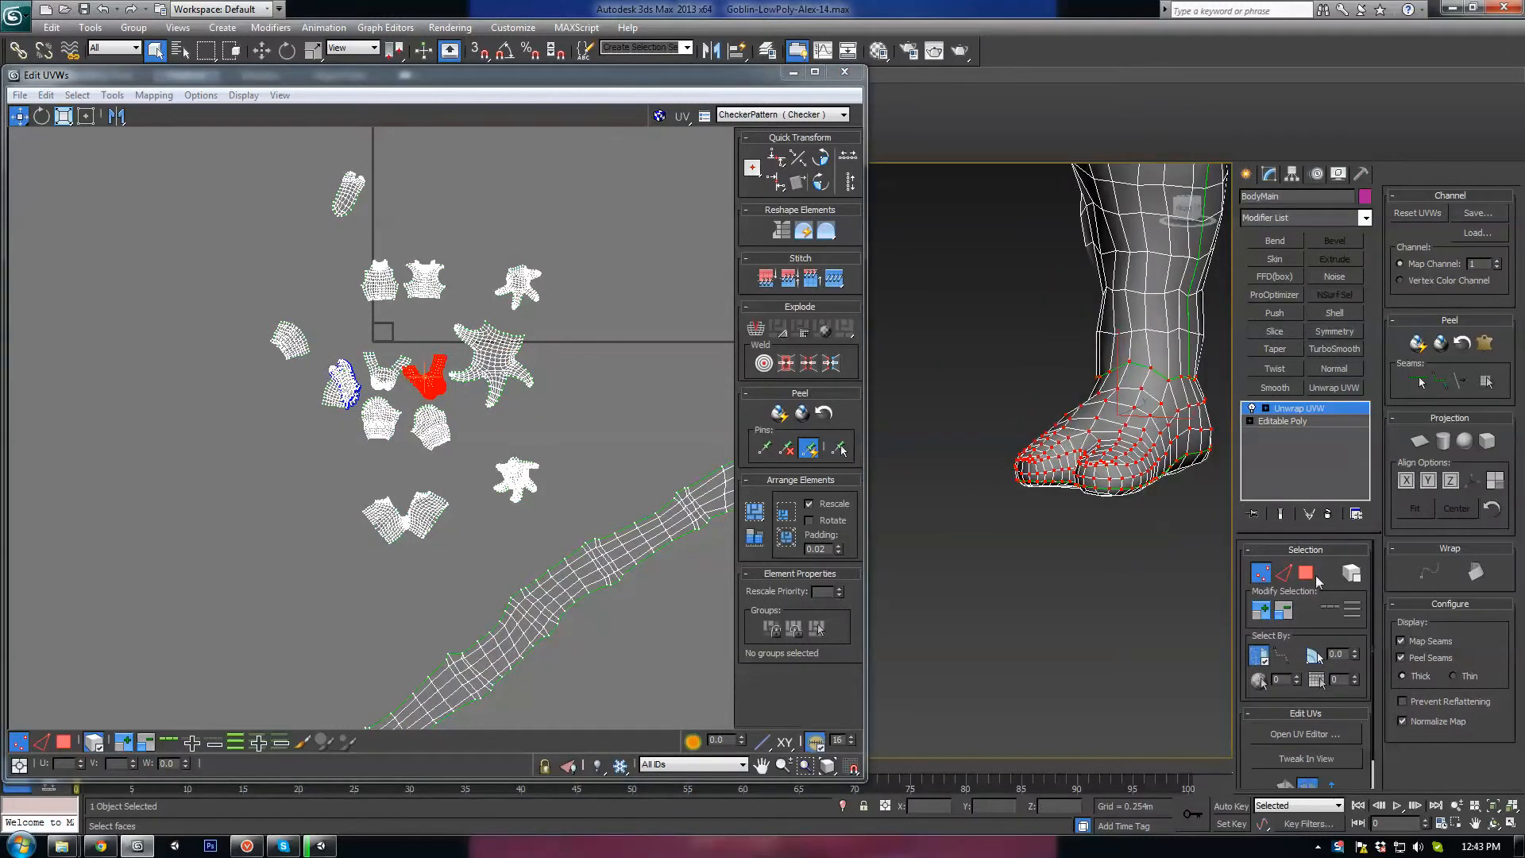
{"action": "left_click", "coordinate": [1311, 575]}
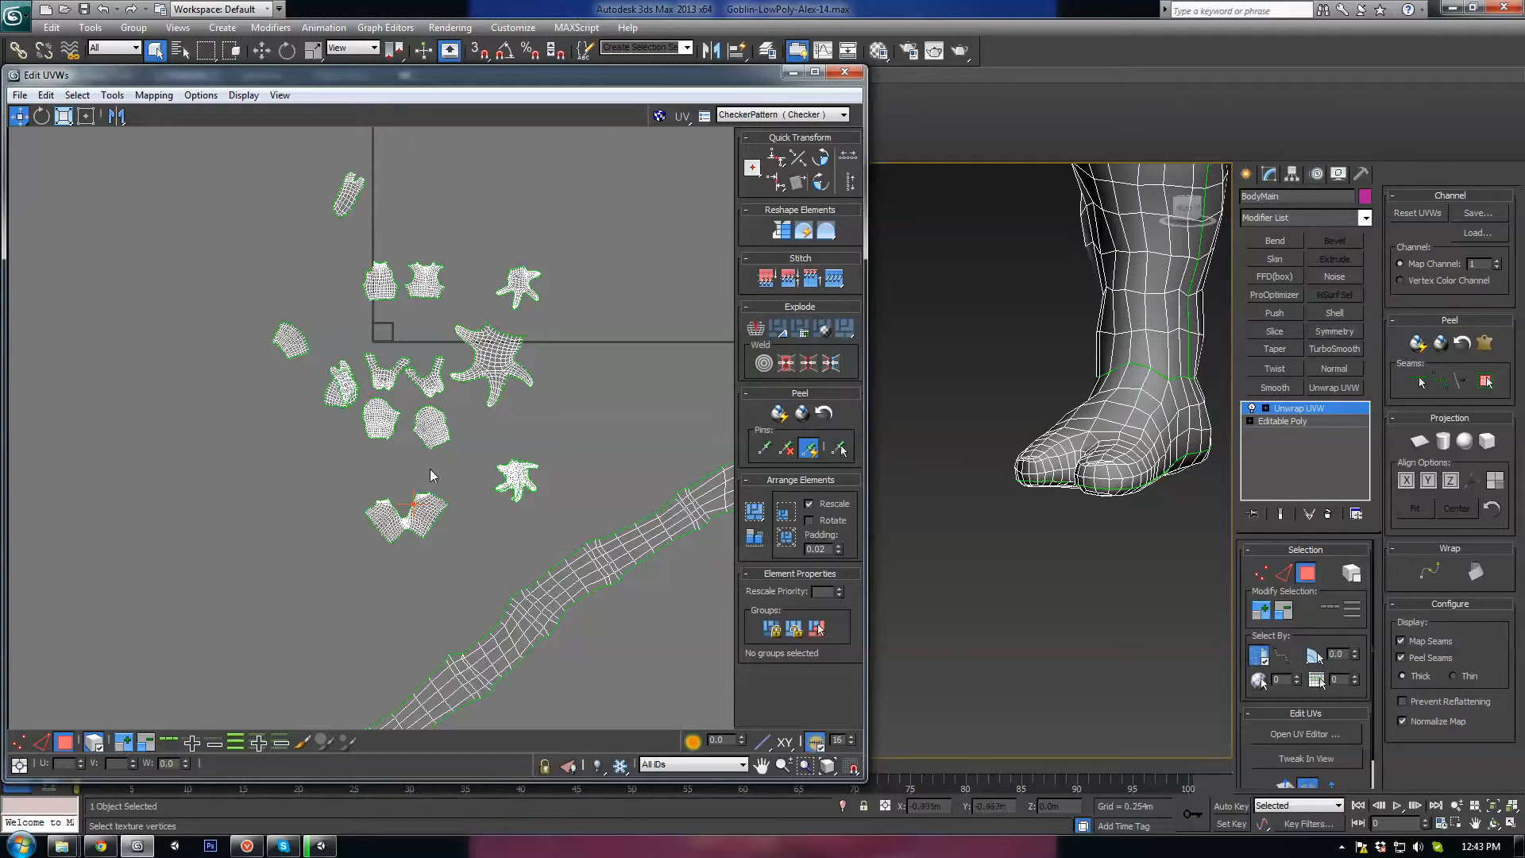
{"action": "key", "text": "1"}
{"action": "left_click", "coordinate": [425, 382]}
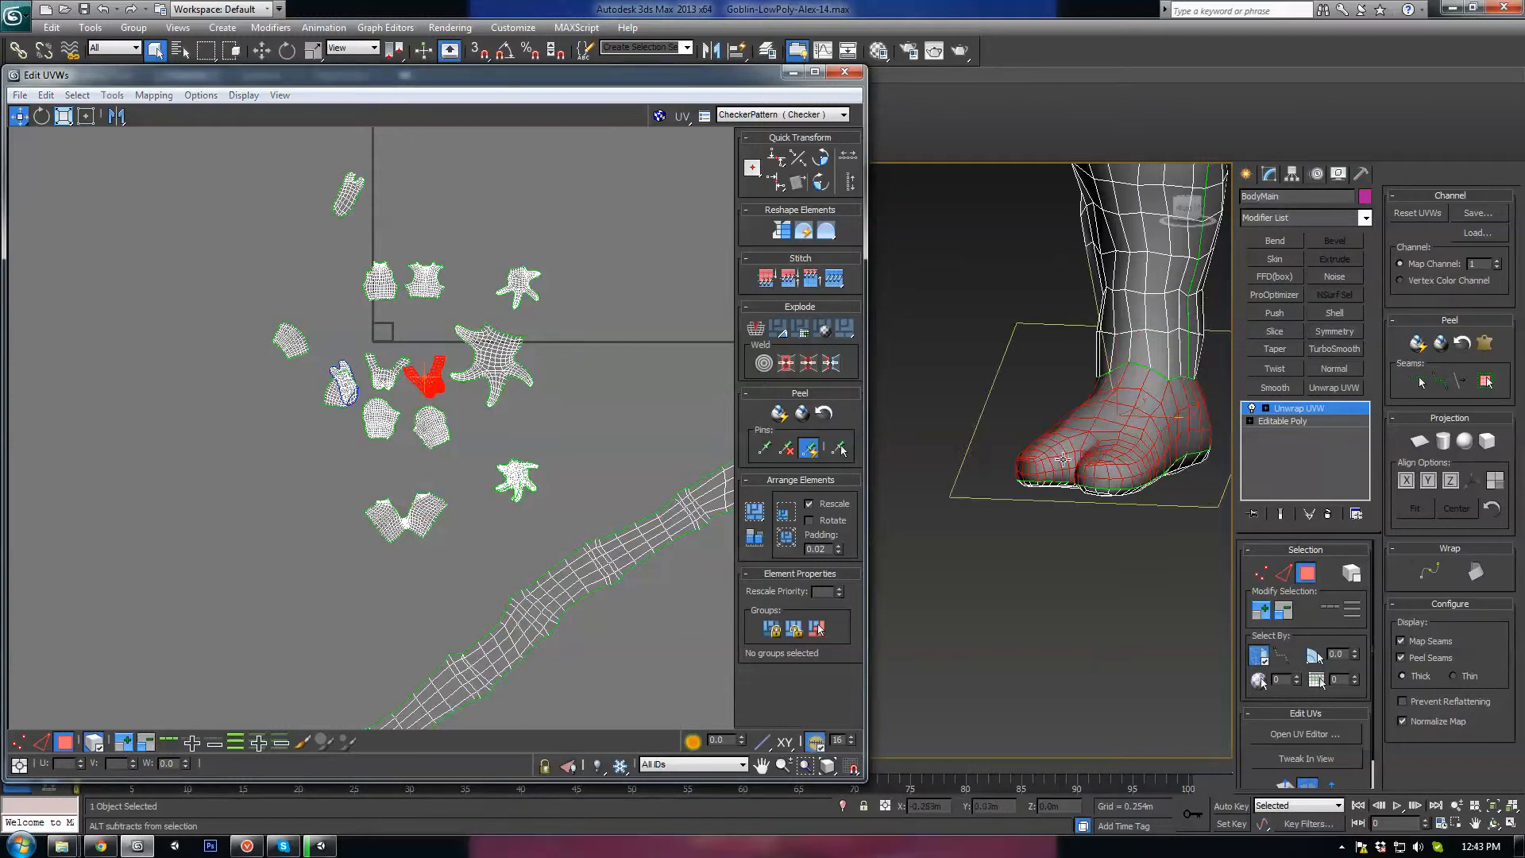
Separate the overlapping UV shells beside the foot shells by moving one down into empty space.
{"action": "middle_click_drag", "start_coordinate": [1033, 445], "coordinate": [1021, 541], "text": "alt"}
{"action": "scroll", "coordinate": [1020, 542], "scroll_direction": "down", "scroll_amount": 3}
{"action": "middle_click_drag", "start_coordinate": [1054, 472], "coordinate": [1007, 526], "text": "alt"}
{"action": "left_click", "coordinate": [326, 396]}
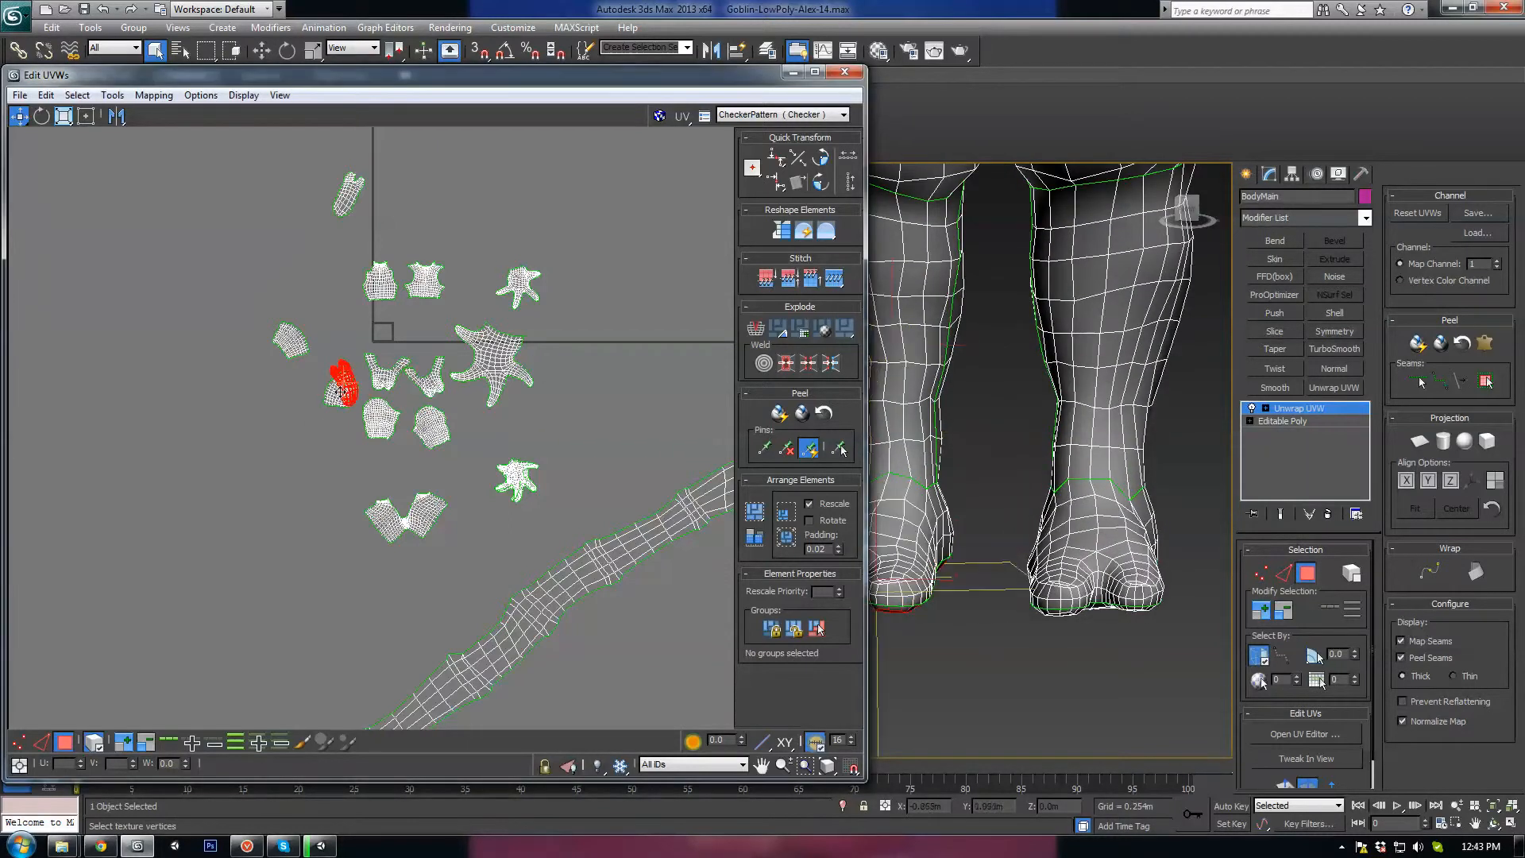
{"action": "left_click_drag", "start_coordinate": [326, 396], "coordinate": [272, 478]}
Examine the seams along the lower legs, the shorts and the crotch up to the belt.
{"action": "middle_click_drag", "start_coordinate": [1107, 480], "coordinate": [1020, 461], "text": "alt"}
{"action": "middle_click_drag", "start_coordinate": [1020, 461], "coordinate": [1017, 582]}
{"action": "middle_click_drag", "start_coordinate": [1011, 350], "coordinate": [1022, 687]}
{"action": "scroll", "coordinate": [1084, 421], "scroll_direction": "down", "scroll_amount": 5}
{"action": "middle_click_drag", "start_coordinate": [894, 477], "coordinate": [1093, 479]}
{"action": "left_click", "coordinate": [1060, 417]}
{"action": "scroll", "coordinate": [942, 439], "scroll_direction": "up", "scroll_amount": 3}
{"action": "middle_click_drag", "start_coordinate": [942, 439], "coordinate": [1074, 616], "text": "alt"}
{"action": "middle_click_drag", "start_coordinate": [1102, 515], "coordinate": [1094, 335], "text": "alt"}
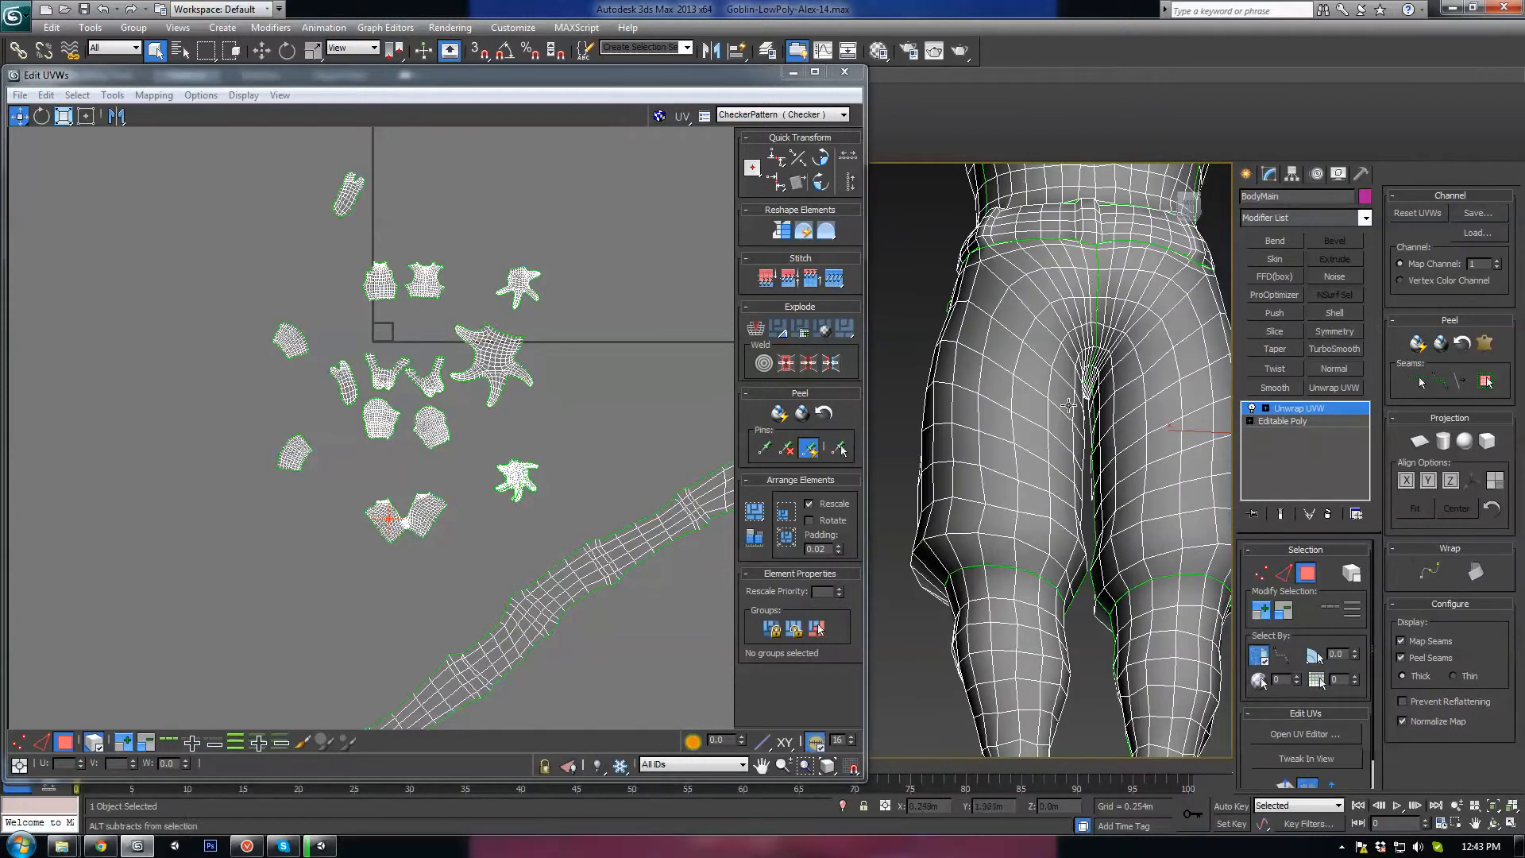
{"action": "middle_click_drag", "start_coordinate": [1069, 405], "coordinate": [1025, 524], "text": "alt"}
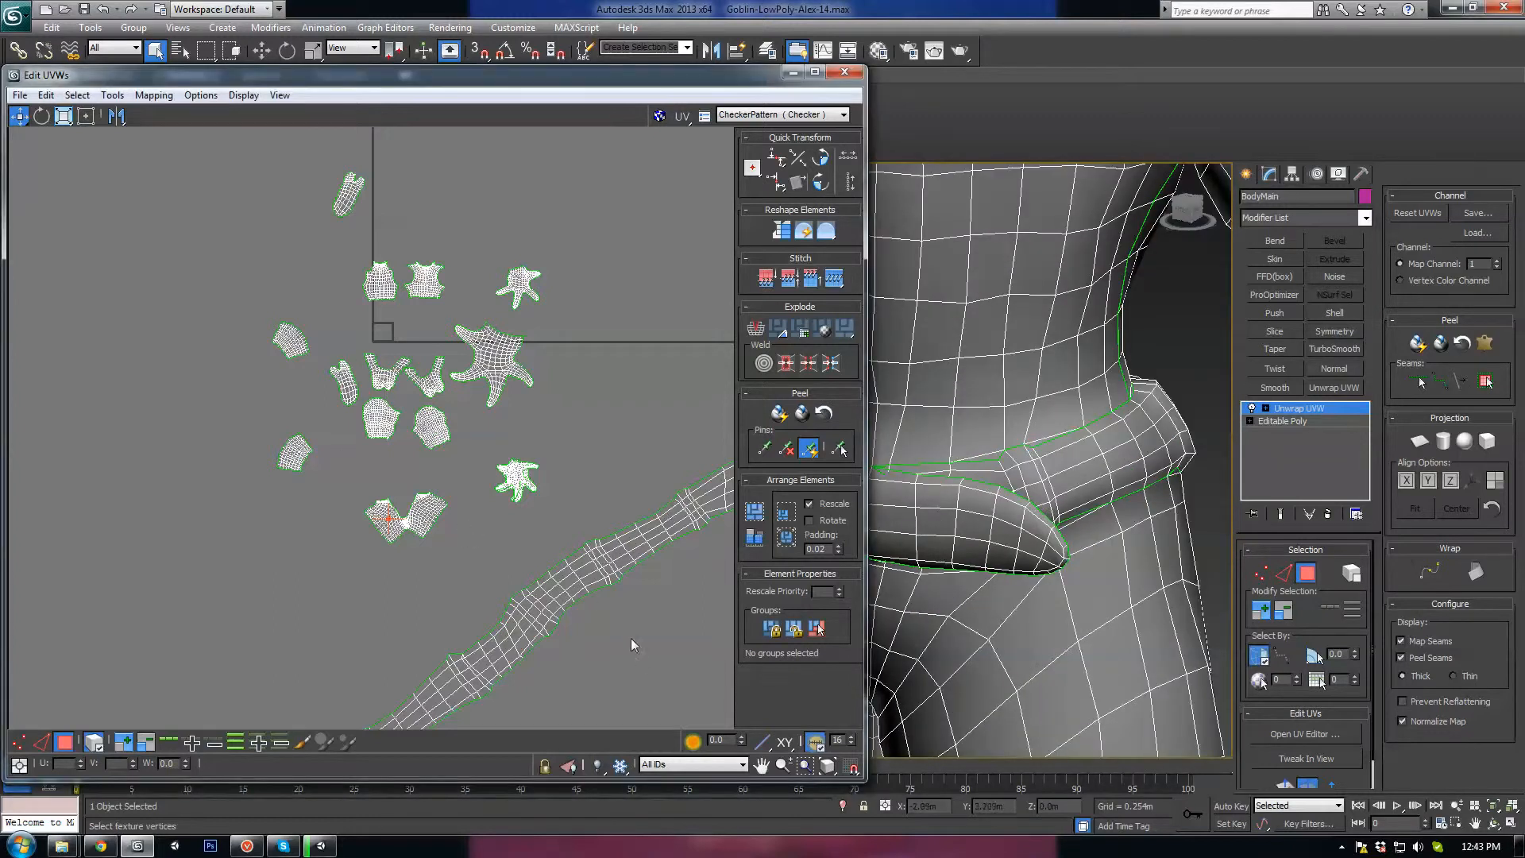
Select the long belt UV shell and examine the faces and seams it covers around the waist.
{"action": "left_click", "coordinate": [583, 588]}
{"action": "scroll", "coordinate": [1038, 504], "scroll_direction": "down", "scroll_amount": 3}
{"action": "middle_click_drag", "start_coordinate": [1025, 513], "coordinate": [1051, 451]}
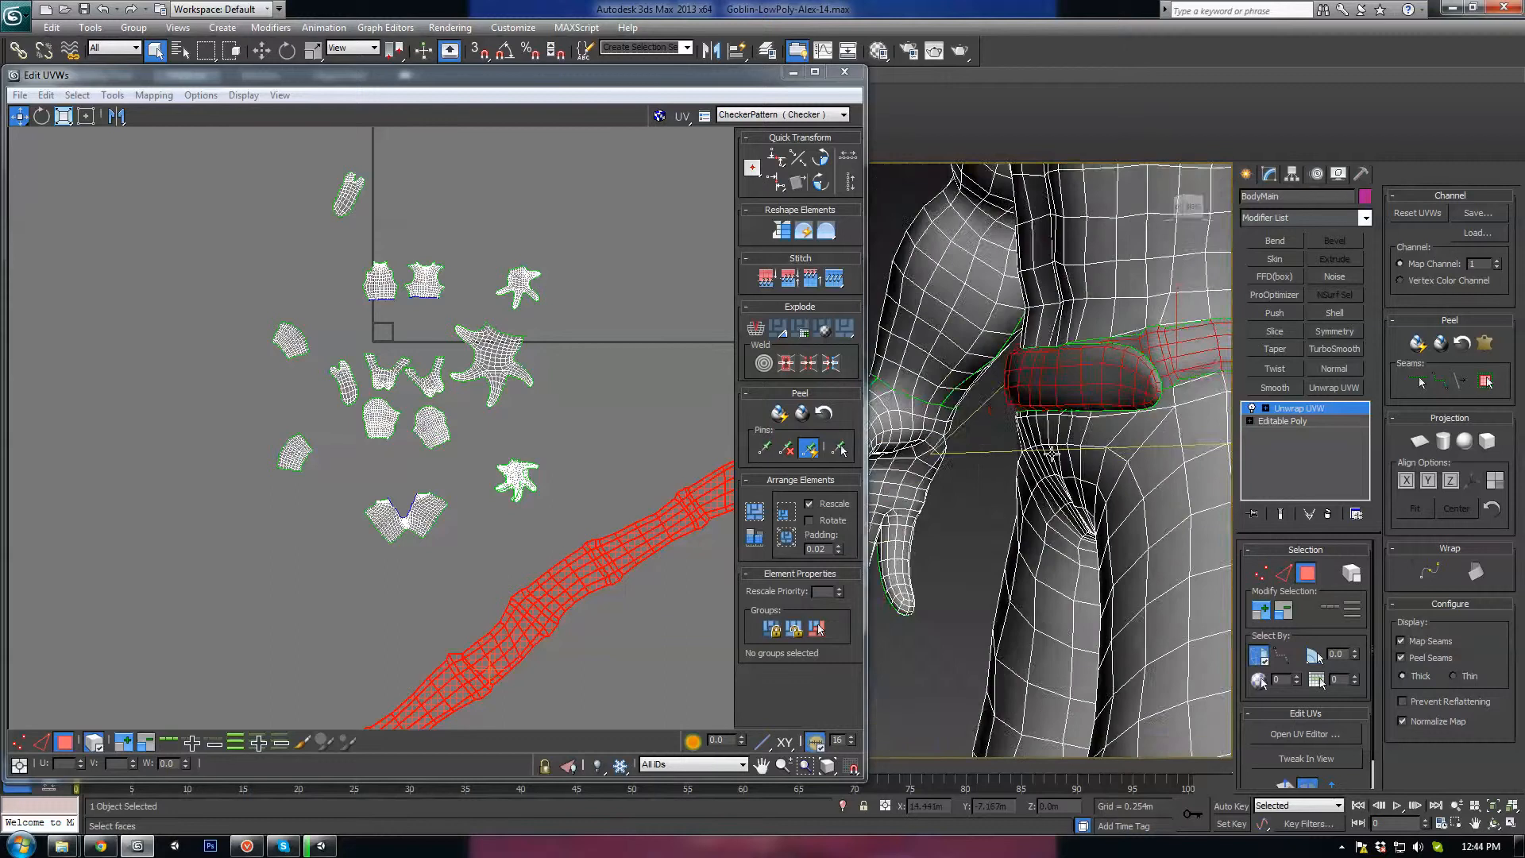
{"action": "middle_click_drag", "start_coordinate": [1160, 416], "coordinate": [897, 471], "text": "alt"}
{"action": "scroll", "coordinate": [1142, 465], "scroll_direction": "up", "scroll_amount": 3}
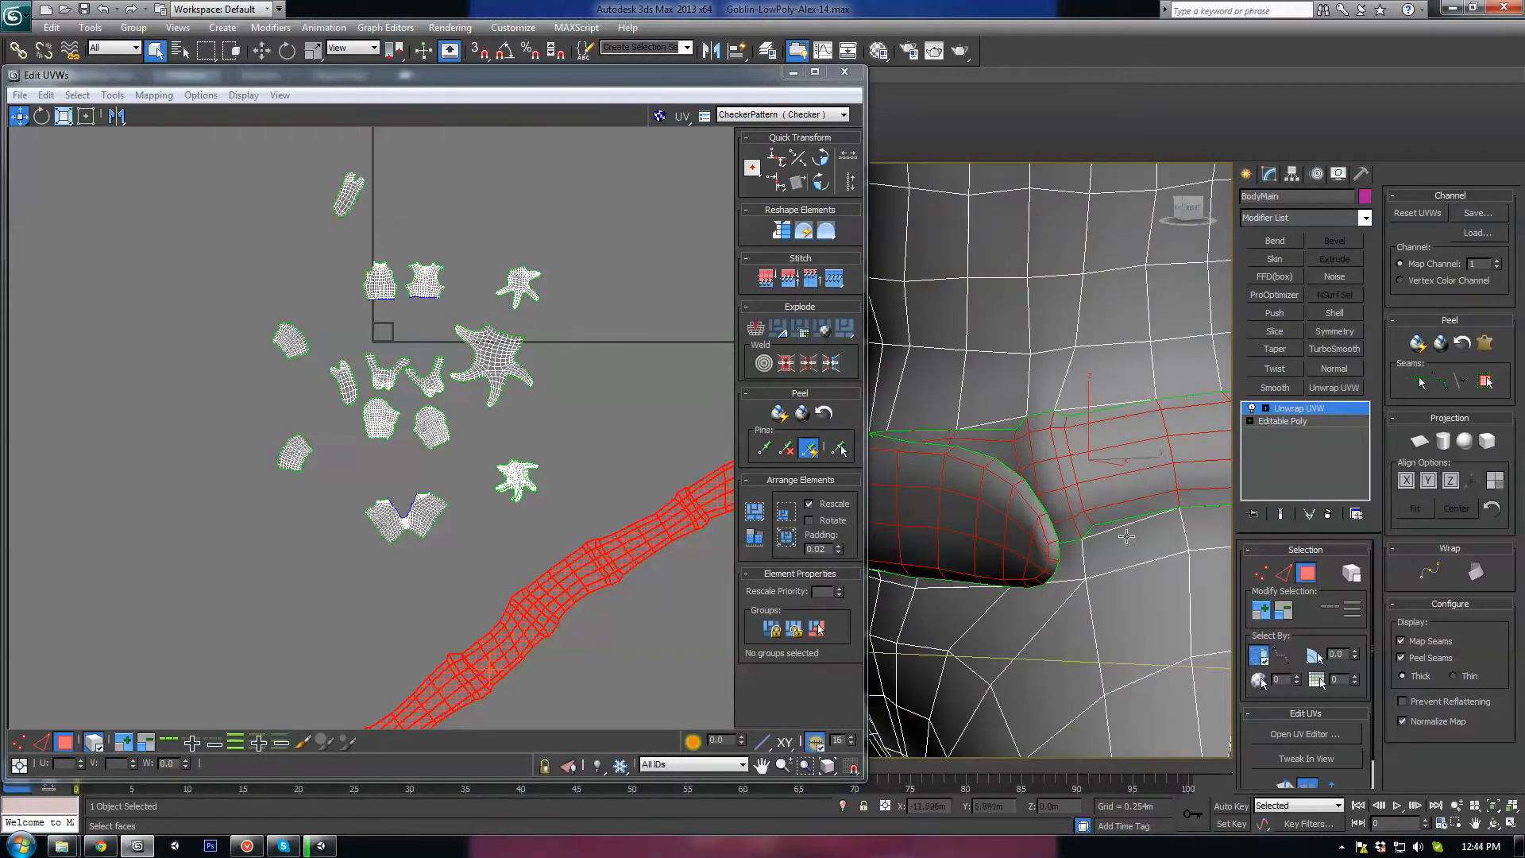
{"action": "scroll", "coordinate": [1005, 277], "scroll_direction": "down", "scroll_amount": 4}
{"action": "scroll", "coordinate": [970, 430], "scroll_direction": "down", "scroll_amount": 3}
{"action": "middle_click_drag", "start_coordinate": [969, 430], "coordinate": [1203, 496], "text": "alt"}
{"action": "middle_click_drag", "start_coordinate": [1021, 487], "coordinate": [1012, 461], "text": "alt"}
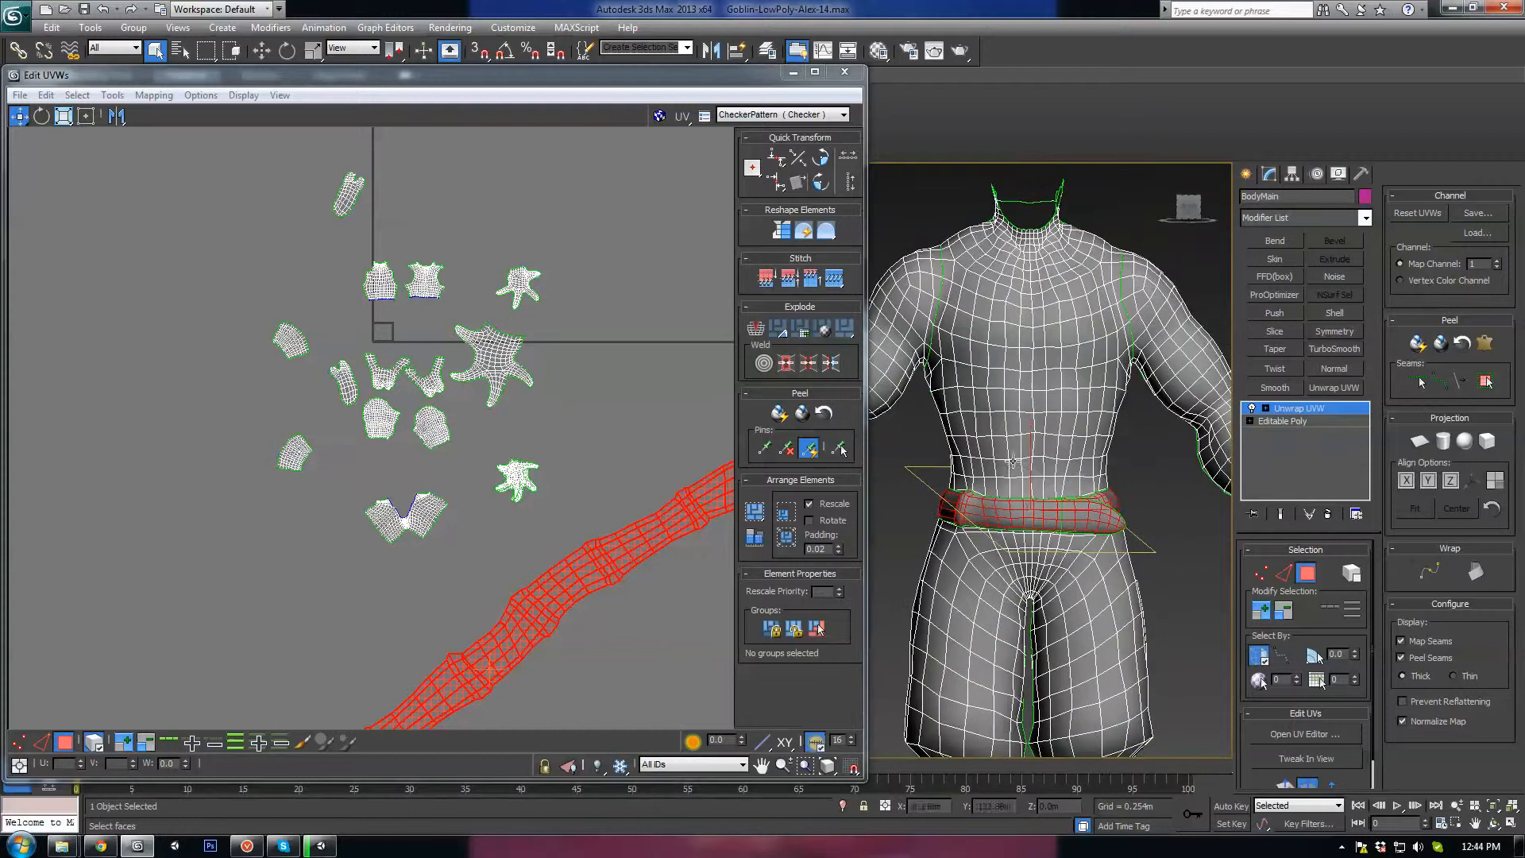
Close the UV editor and convert the body to an Editable Poly, collapsing the Unwrap UVW modifier.
{"action": "left_click", "coordinate": [844, 72]}
{"action": "right_click", "coordinate": [927, 312]}
{"action": "mouse_move", "coordinate": [1048, 461]}
{"action": "left_click", "coordinate": [1121, 475]}
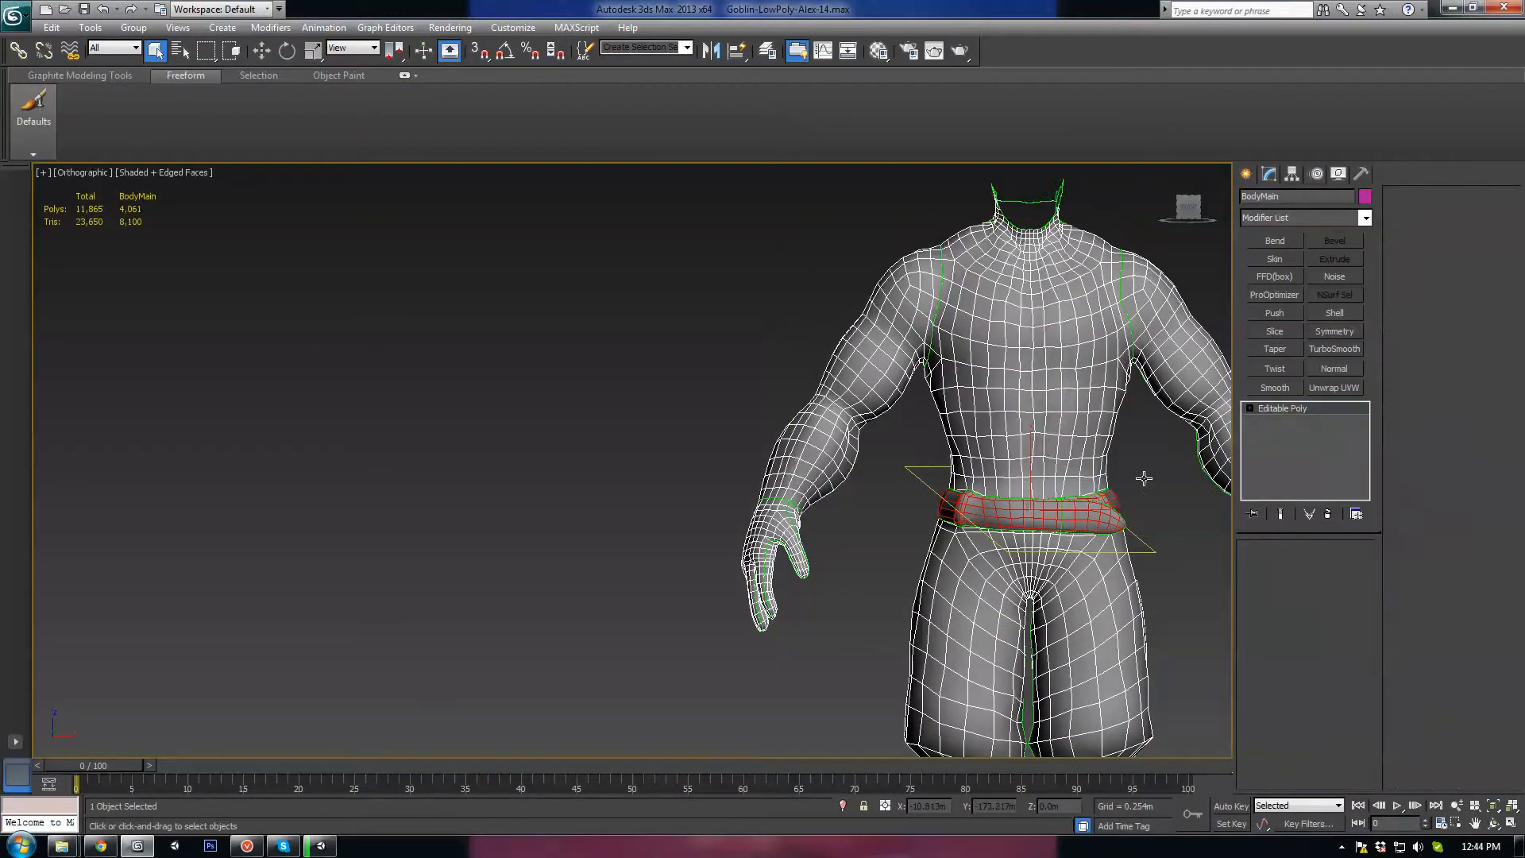
Bring the hidden head, shoulder armour, strap and belt buckle back into the viewport.
{"action": "middle_click_drag", "start_coordinate": [1169, 472], "coordinate": [888, 474]}
{"action": "right_click", "coordinate": [886, 464]}
{"action": "left_click", "coordinate": [922, 397]}
{"action": "scroll", "coordinate": [794, 486], "scroll_direction": "down", "scroll_amount": 2}
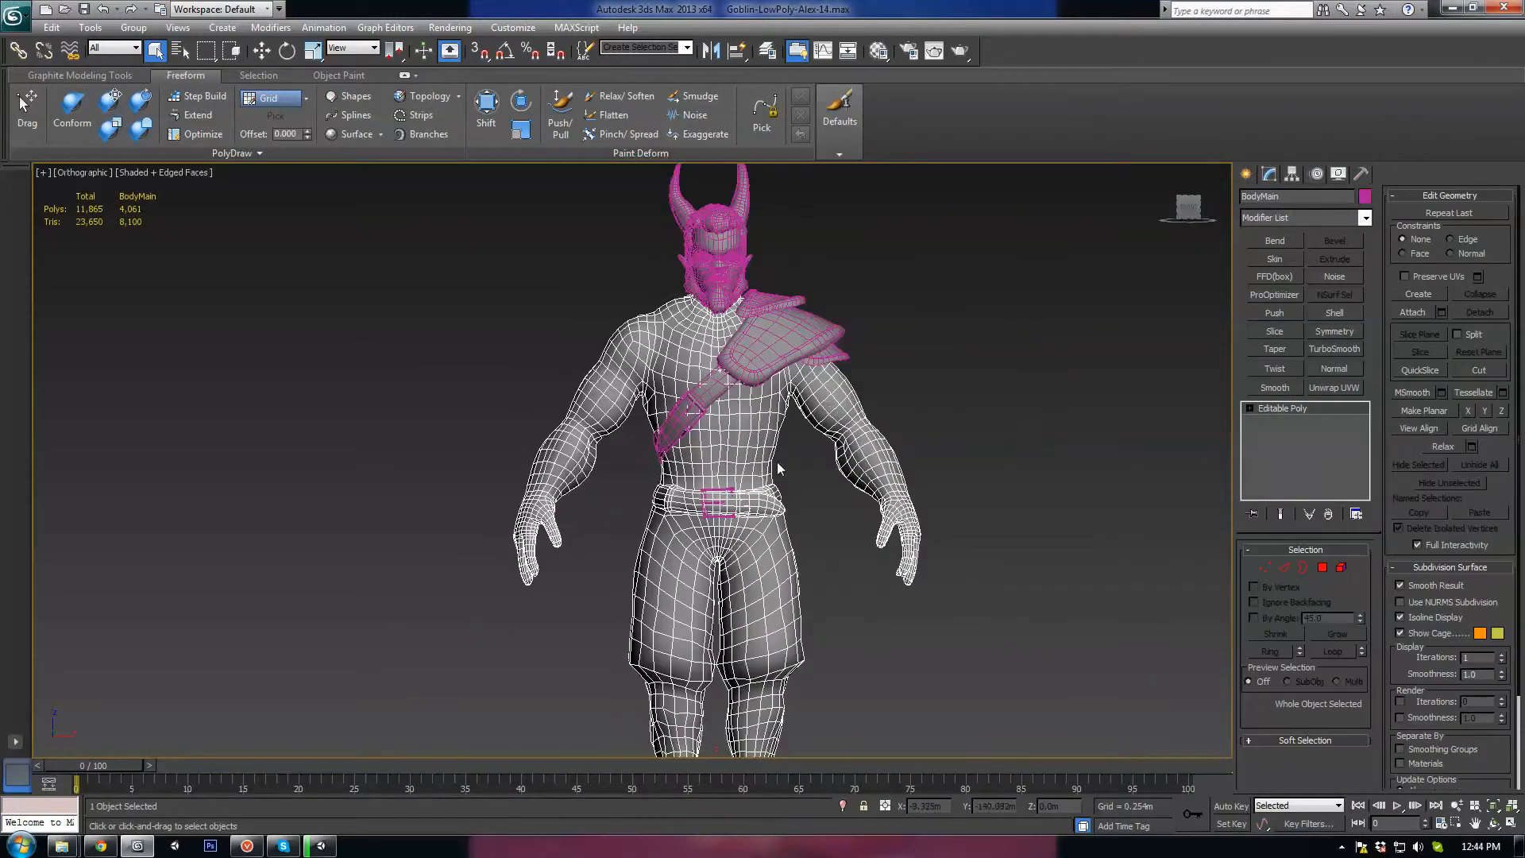
{"action": "scroll", "coordinate": [797, 463], "scroll_direction": "up", "scroll_amount": 4}
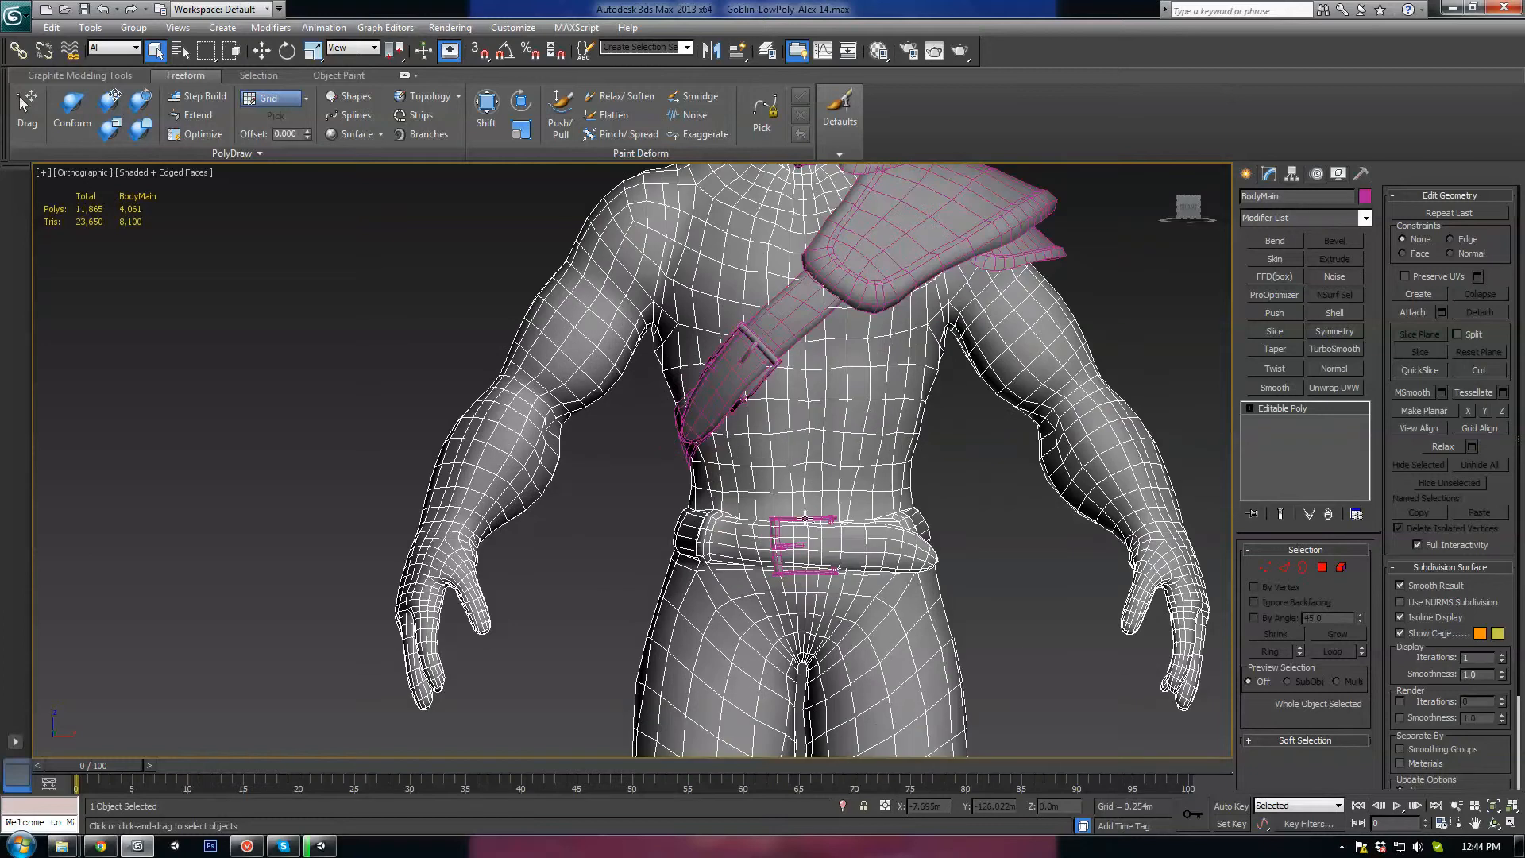
Select the belt buckle, the shoulder armour with its strap, and the body in turn to check how they are separated.
{"action": "left_click", "coordinate": [805, 520]}
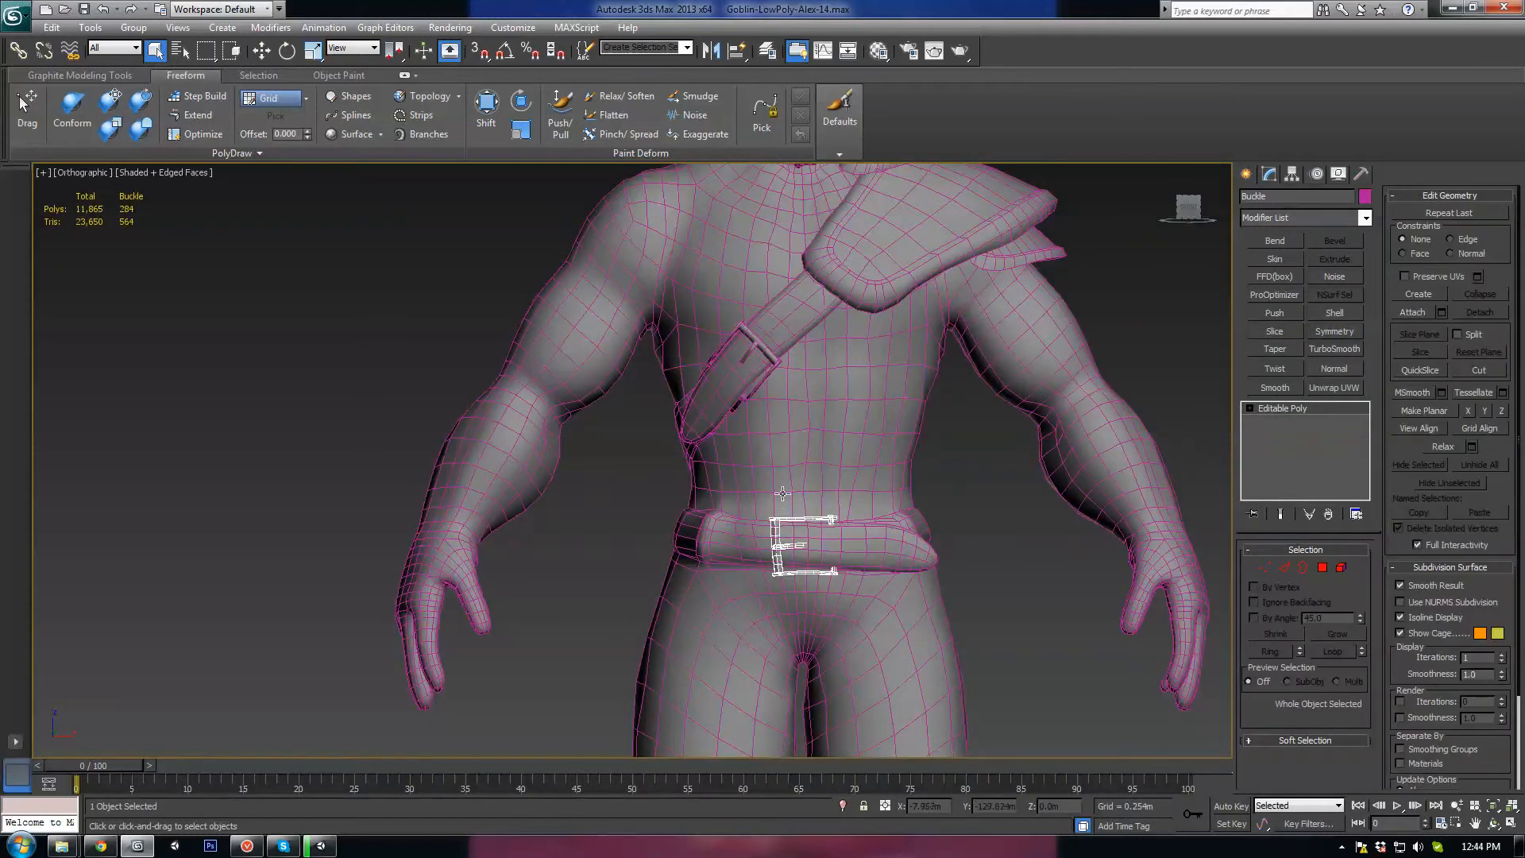
{"action": "left_click", "coordinate": [768, 352]}
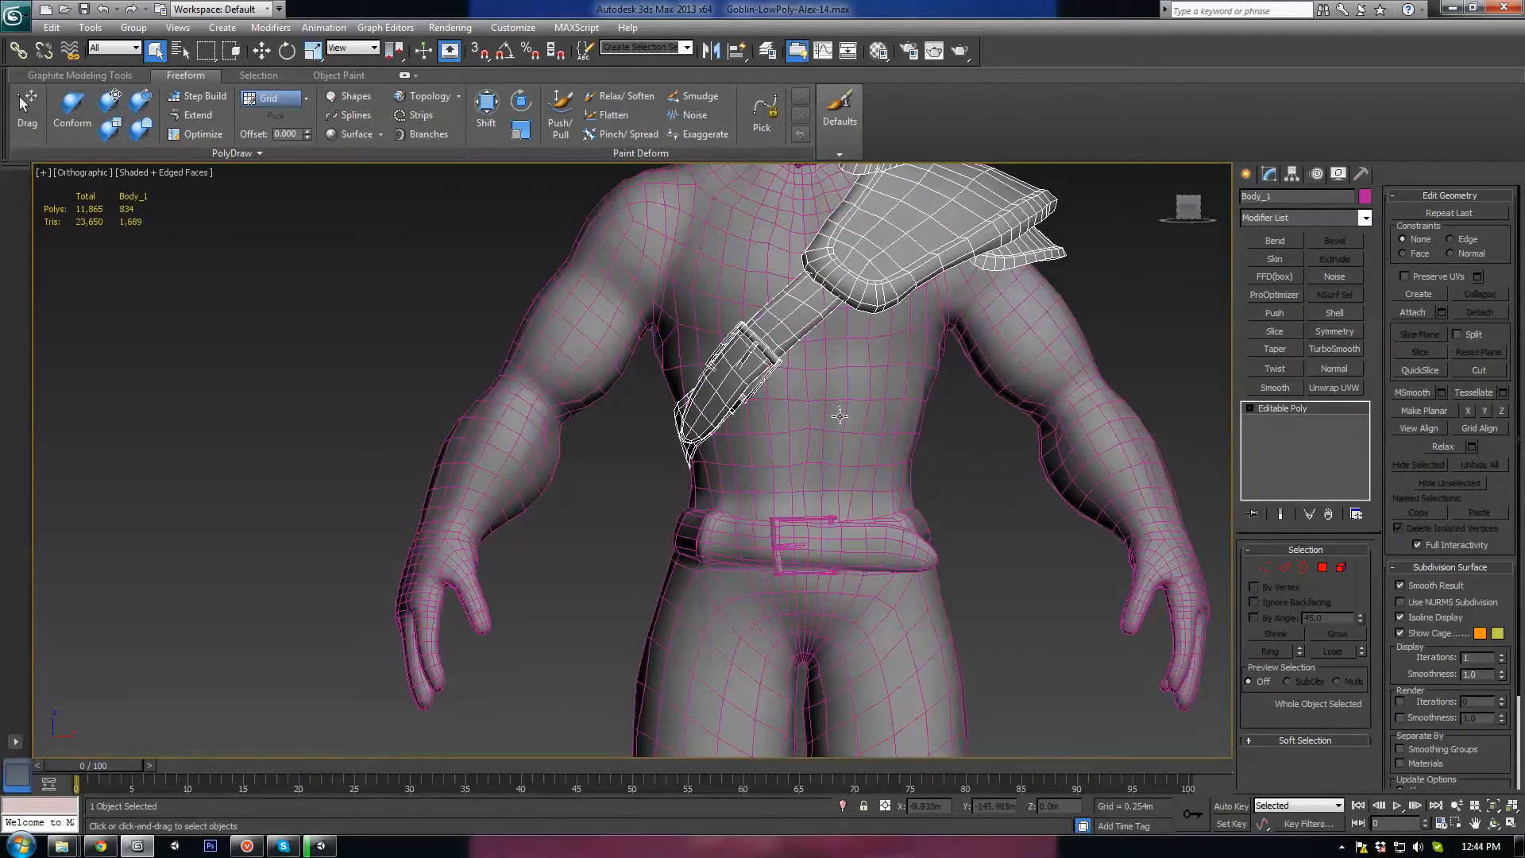
{"action": "left_click", "coordinate": [847, 516]}
{"action": "scroll", "coordinate": [759, 344], "scroll_direction": "up", "scroll_amount": 3}
{"action": "left_click", "coordinate": [863, 349]}
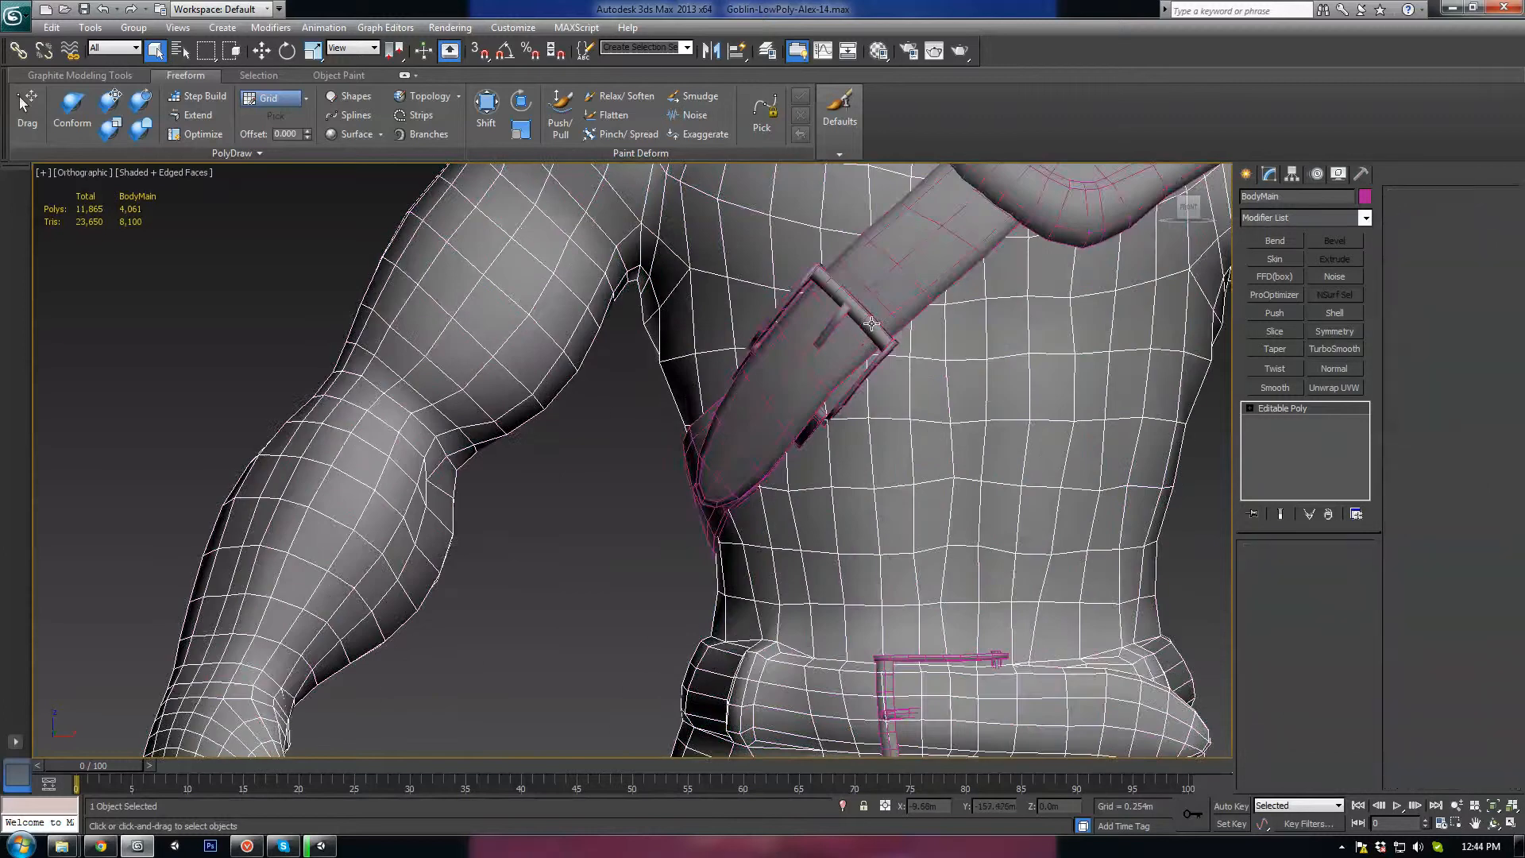
{"action": "scroll", "coordinate": [846, 409], "scroll_direction": "up", "scroll_amount": 2}
{"action": "middle_click_drag", "start_coordinate": [846, 409], "coordinate": [810, 401], "text": "alt"}
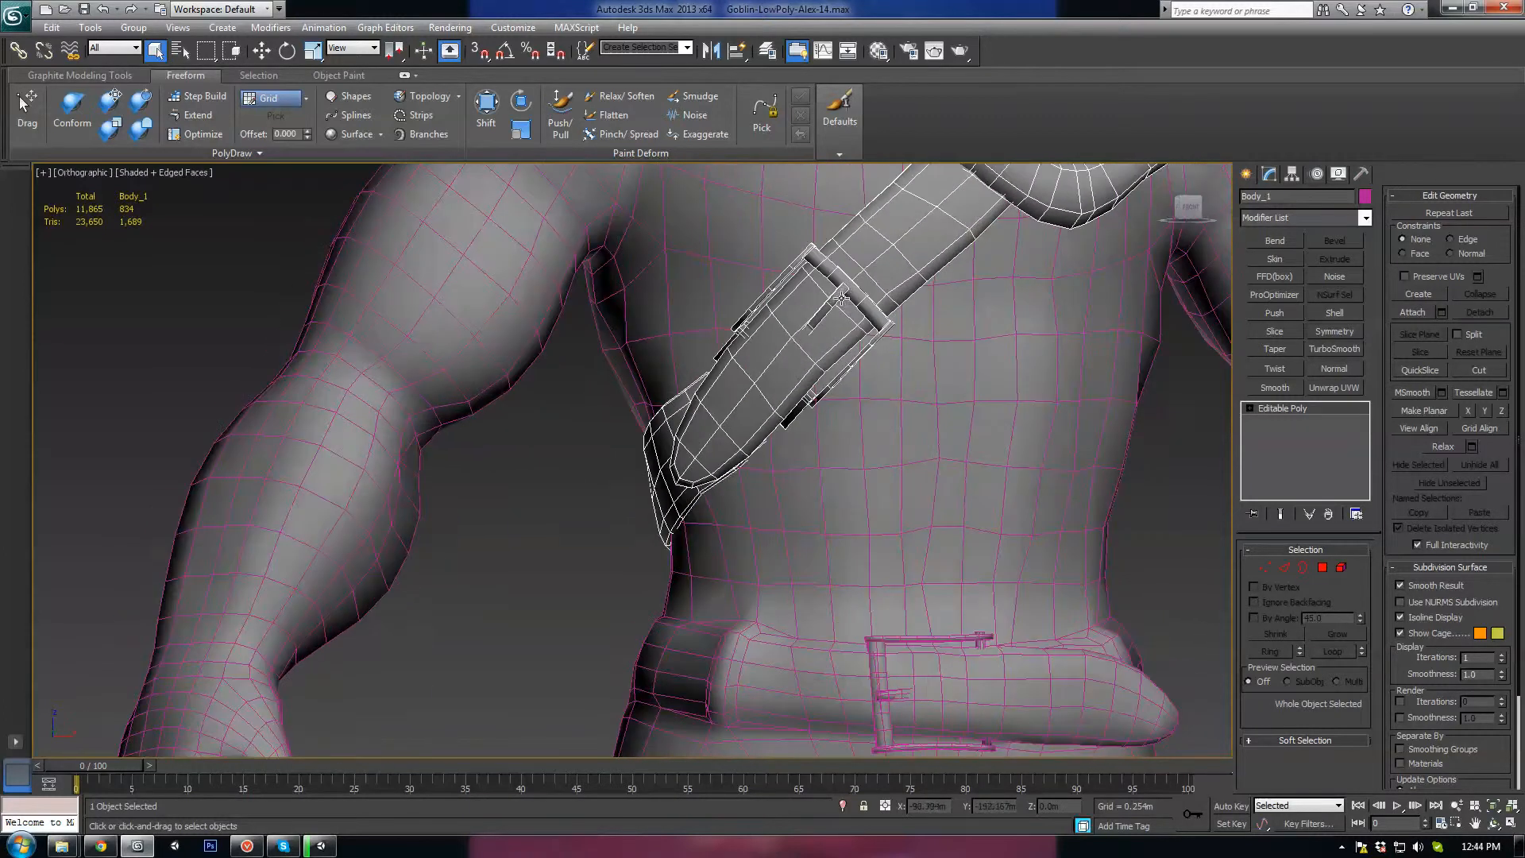
Attach the shoulder armour with its strap and the belt buckle to the BodyMain mesh.
{"action": "left_click", "coordinate": [944, 491]}
{"action": "left_click", "coordinate": [1413, 313]}
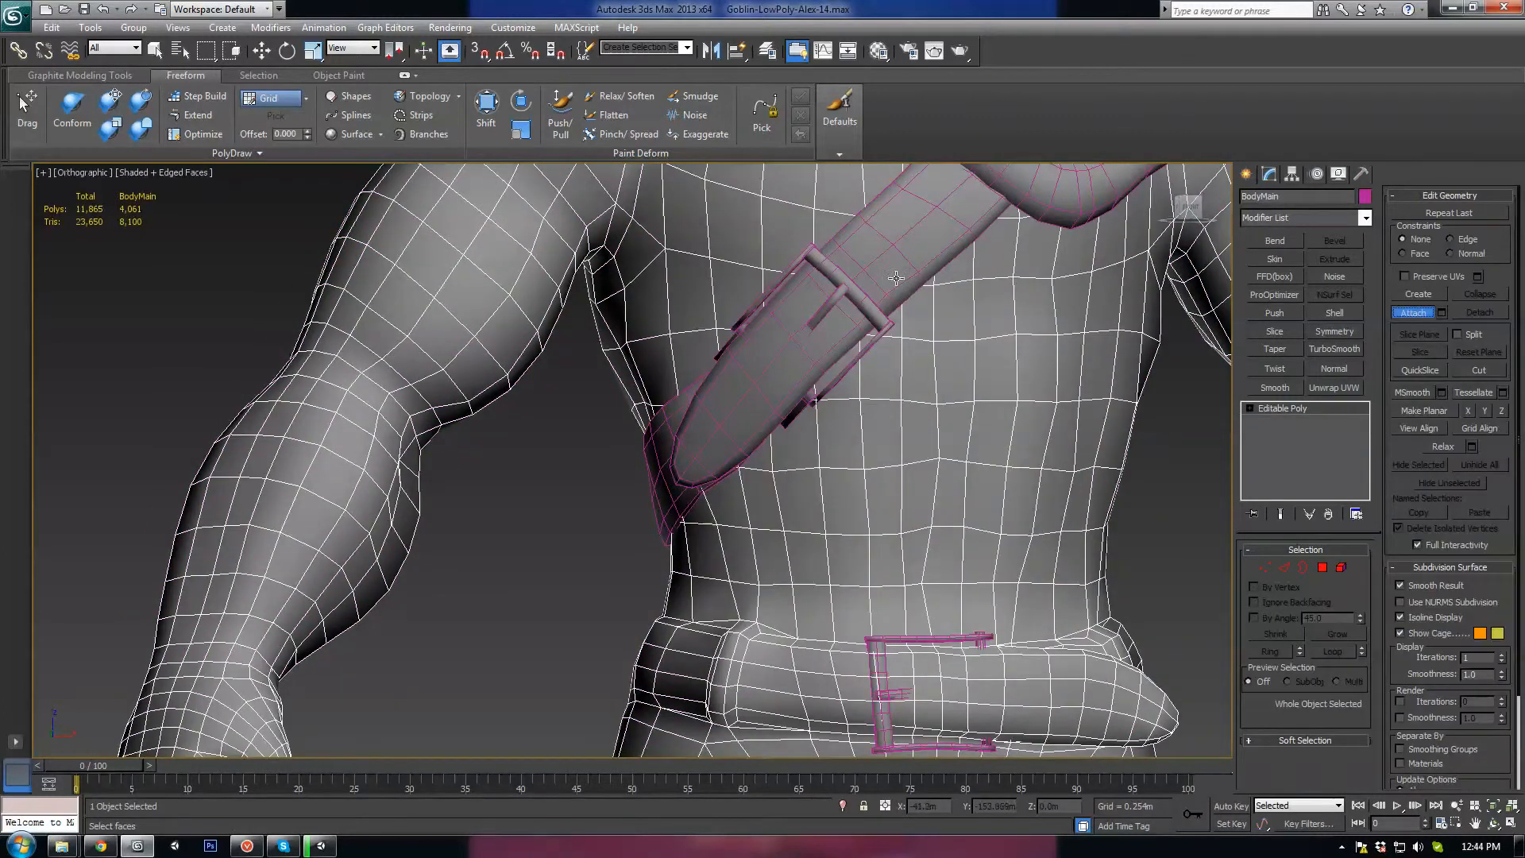
{"action": "left_click", "coordinate": [870, 320]}
{"action": "left_click", "coordinate": [877, 653]}
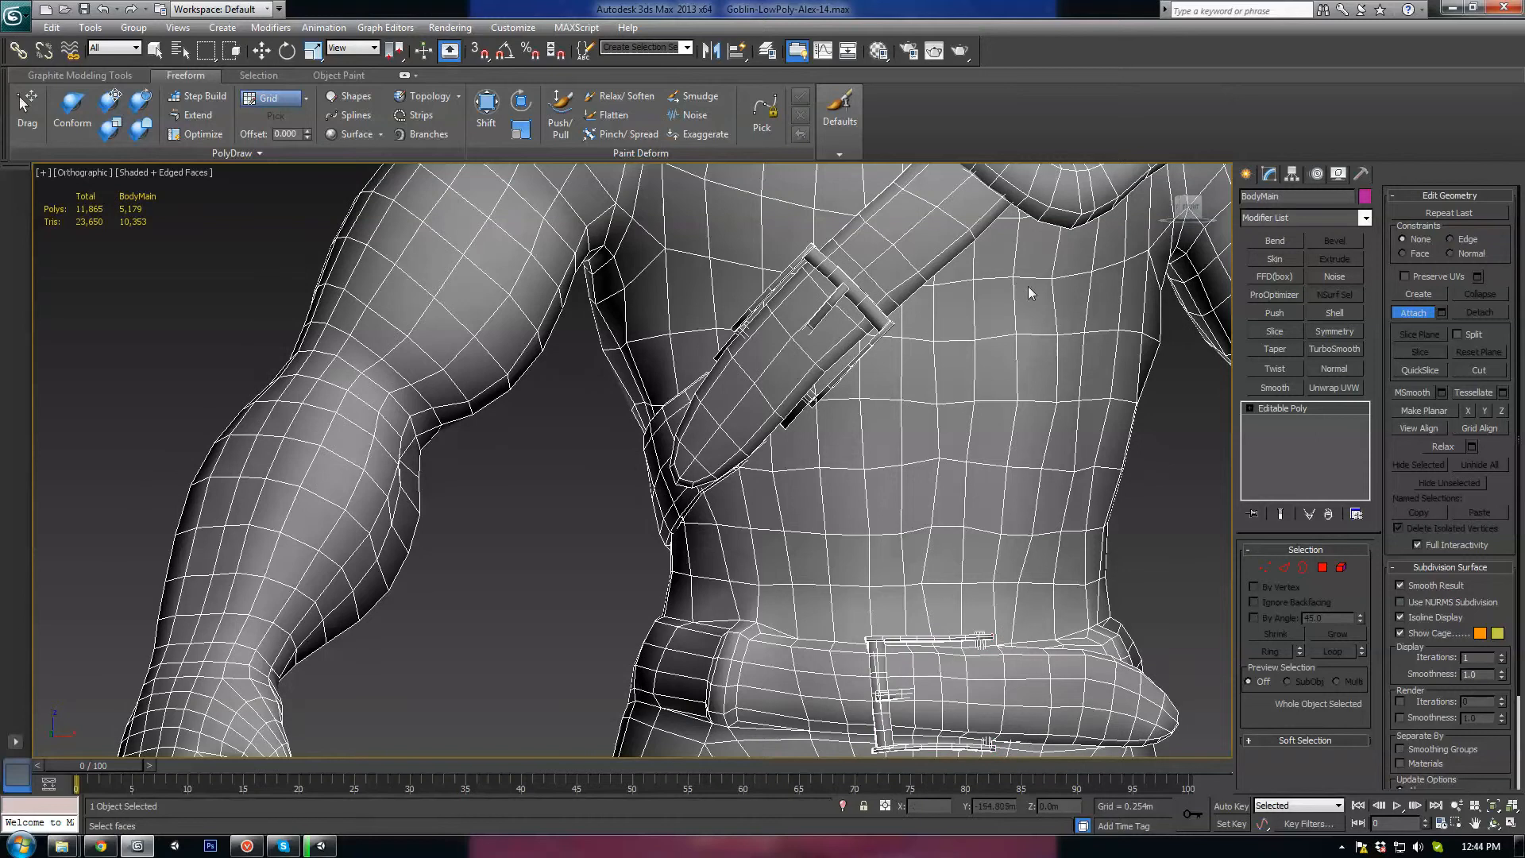
{"action": "scroll", "coordinate": [836, 395], "scroll_direction": "down", "scroll_amount": 3}
{"action": "scroll", "coordinate": [838, 426], "scroll_direction": "down", "scroll_amount": 5}
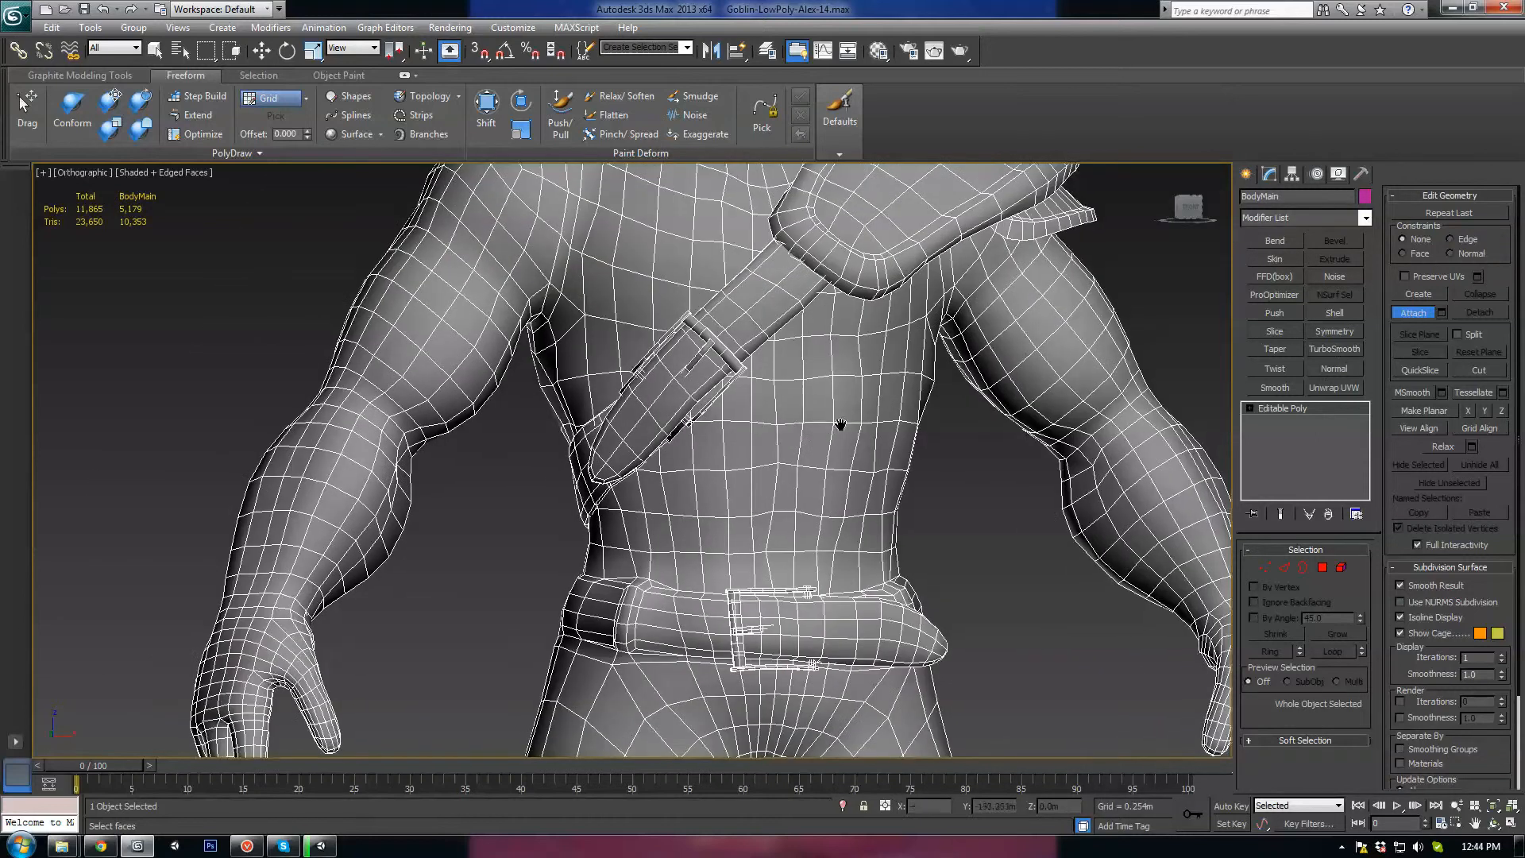
{"action": "middle_click_drag", "start_coordinate": [682, 567], "coordinate": [659, 501], "text": "alt"}
{"action": "middle_click_drag", "start_coordinate": [659, 500], "coordinate": [735, 322]}
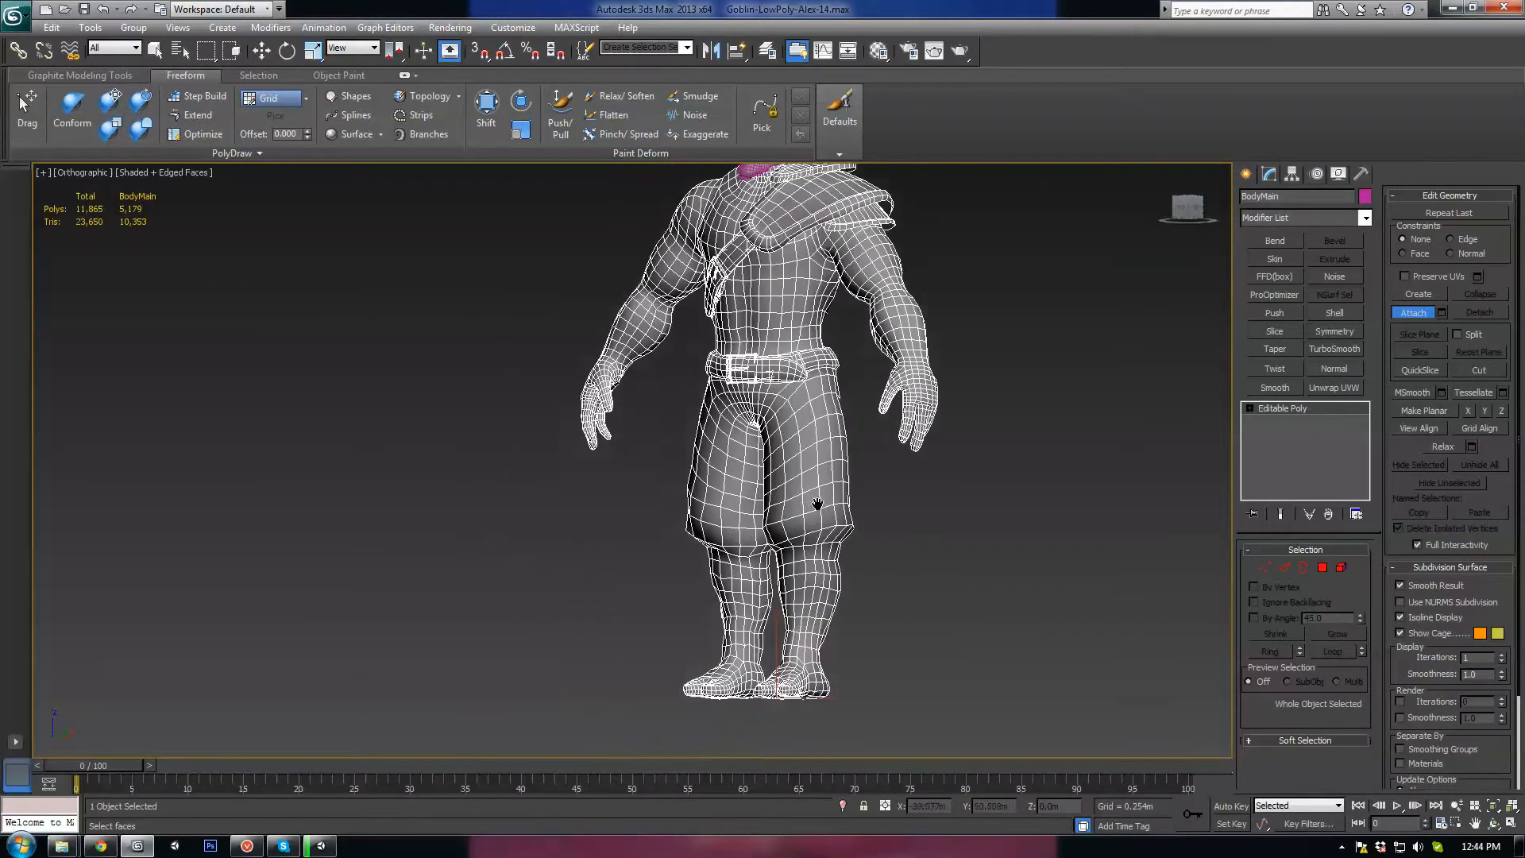
{"action": "middle_click_drag", "start_coordinate": [818, 508], "coordinate": [870, 582], "text": "alt"}
{"action": "scroll", "coordinate": [911, 620], "scroll_direction": "up", "scroll_amount": 5}
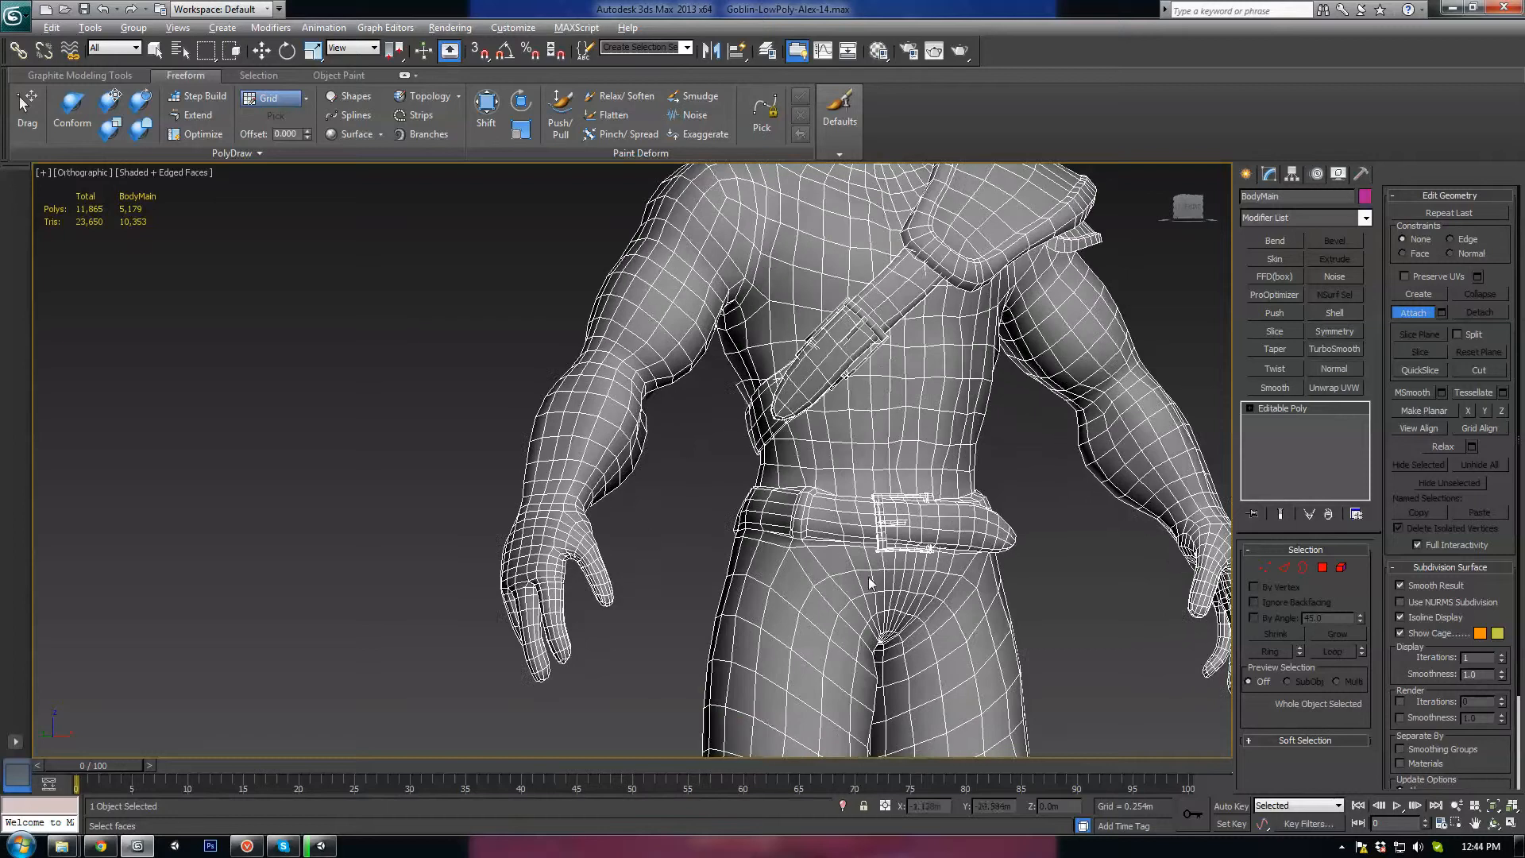
{"action": "left_click", "coordinate": [1406, 320]}
Add an Unwrap UVW modifier to BodyMain and open an enlarged UV editor with the checker background hidden.
{"action": "middle_click_drag", "start_coordinate": [966, 470], "coordinate": [902, 502]}
{"action": "scroll", "coordinate": [903, 504], "scroll_direction": "down", "scroll_amount": 2}
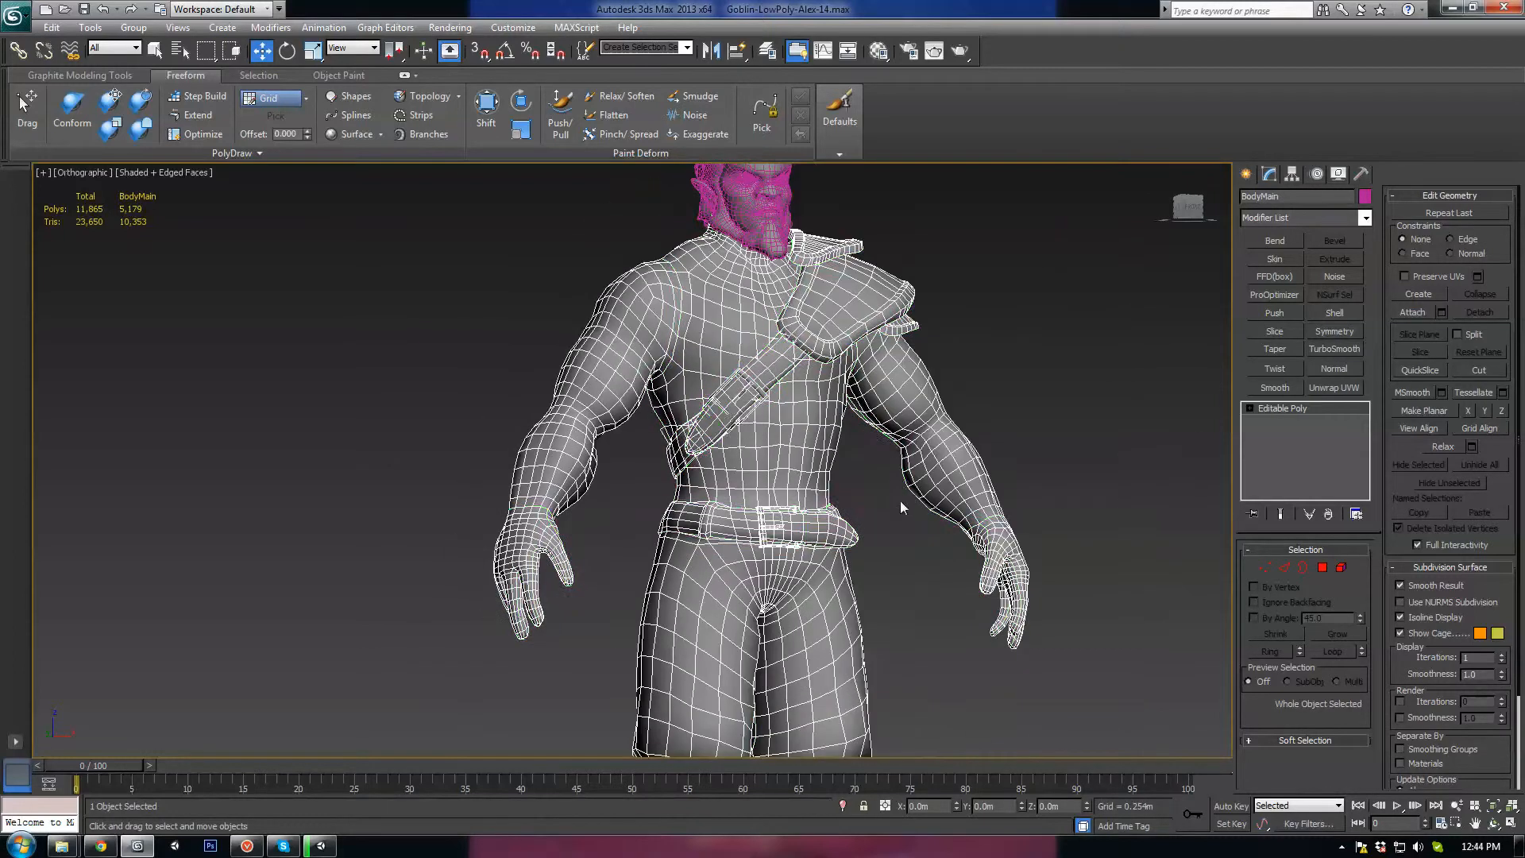
{"action": "key", "text": "ctrl+u"}
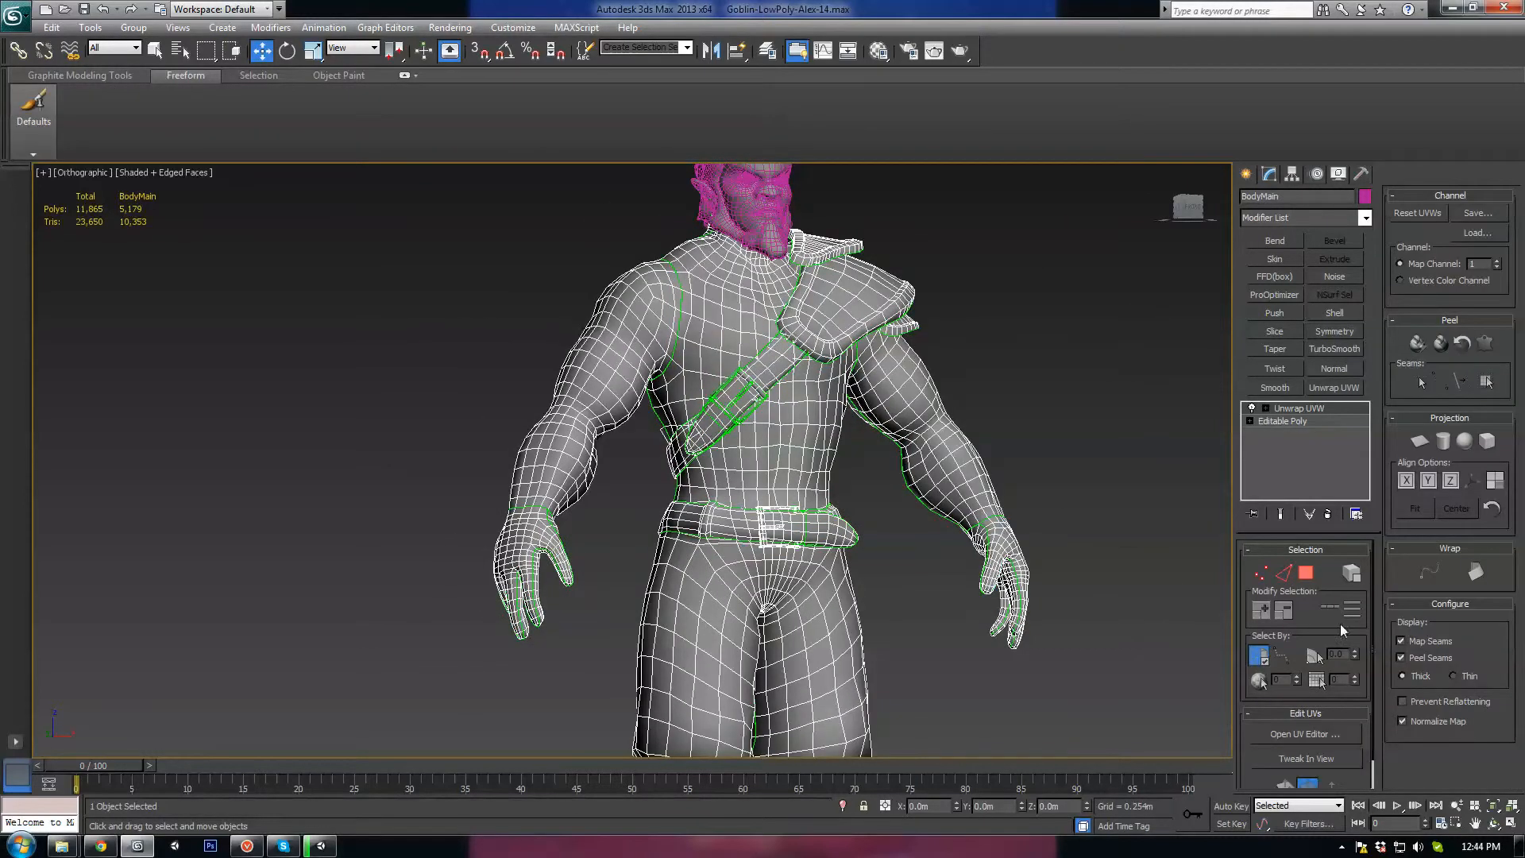
{"action": "left_click", "coordinate": [1305, 734]}
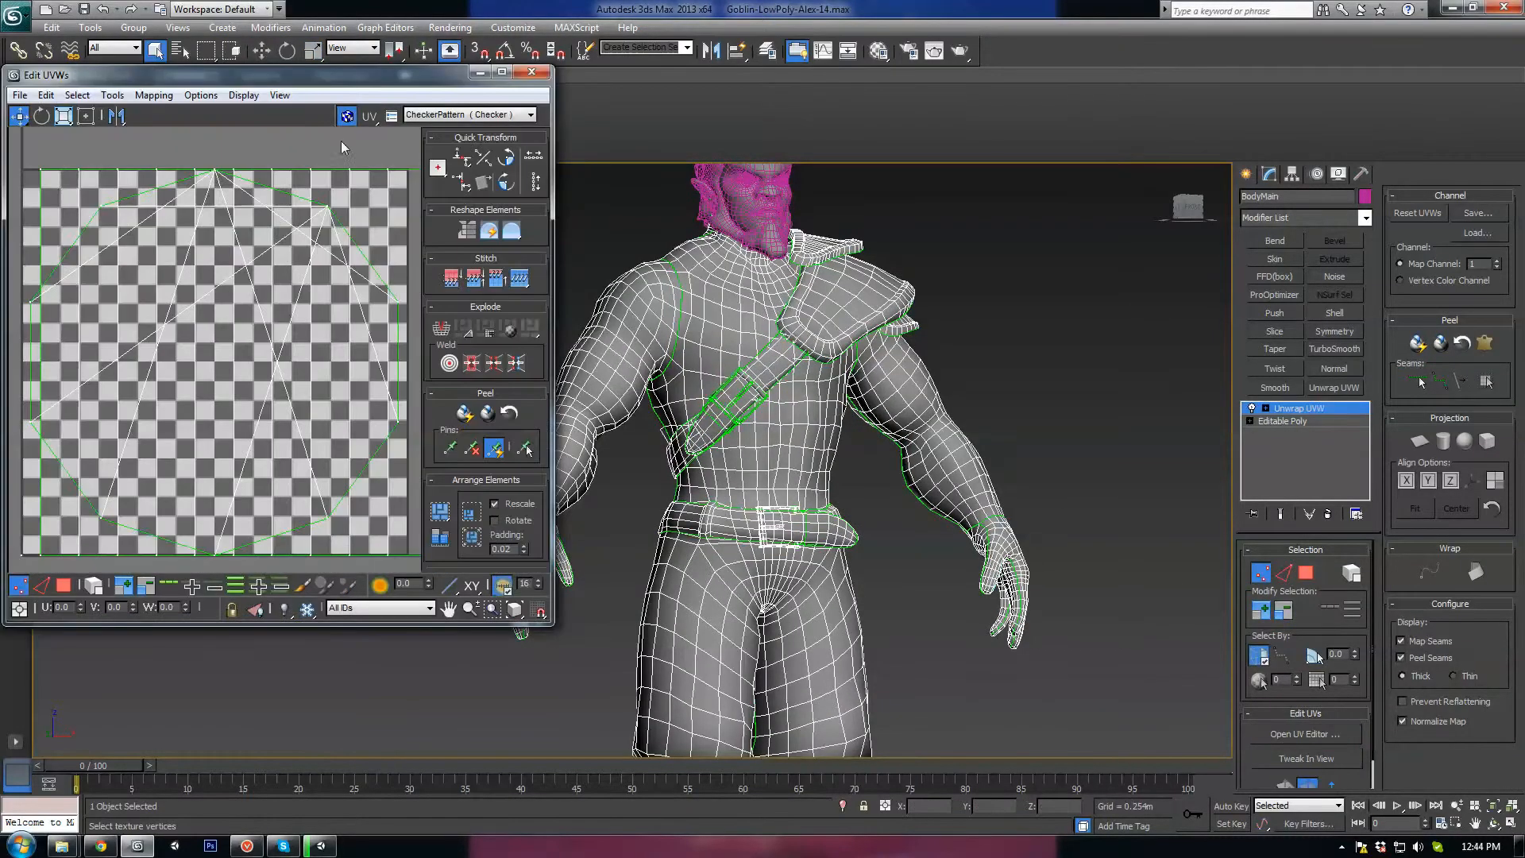
{"action": "left_click", "coordinate": [347, 116]}
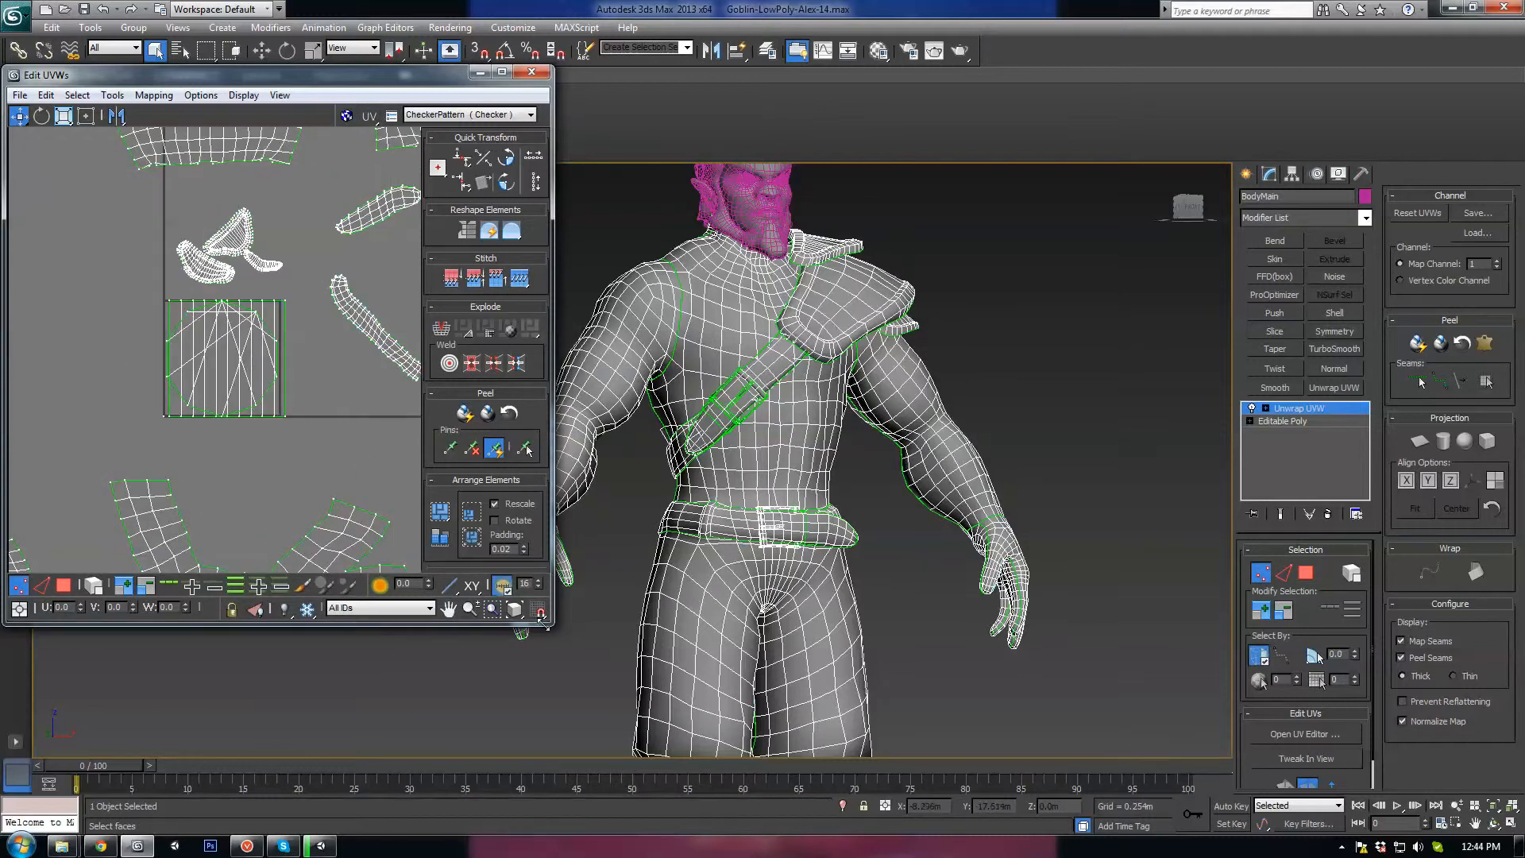
{"action": "left_click_drag", "start_coordinate": [544, 624], "coordinate": [691, 732]}
Select the belt buckle's whole UV elements as polygons and apply Flatten Mapping to them.
{"action": "left_click", "coordinate": [65, 695]}
{"action": "left_click", "coordinate": [358, 428]}
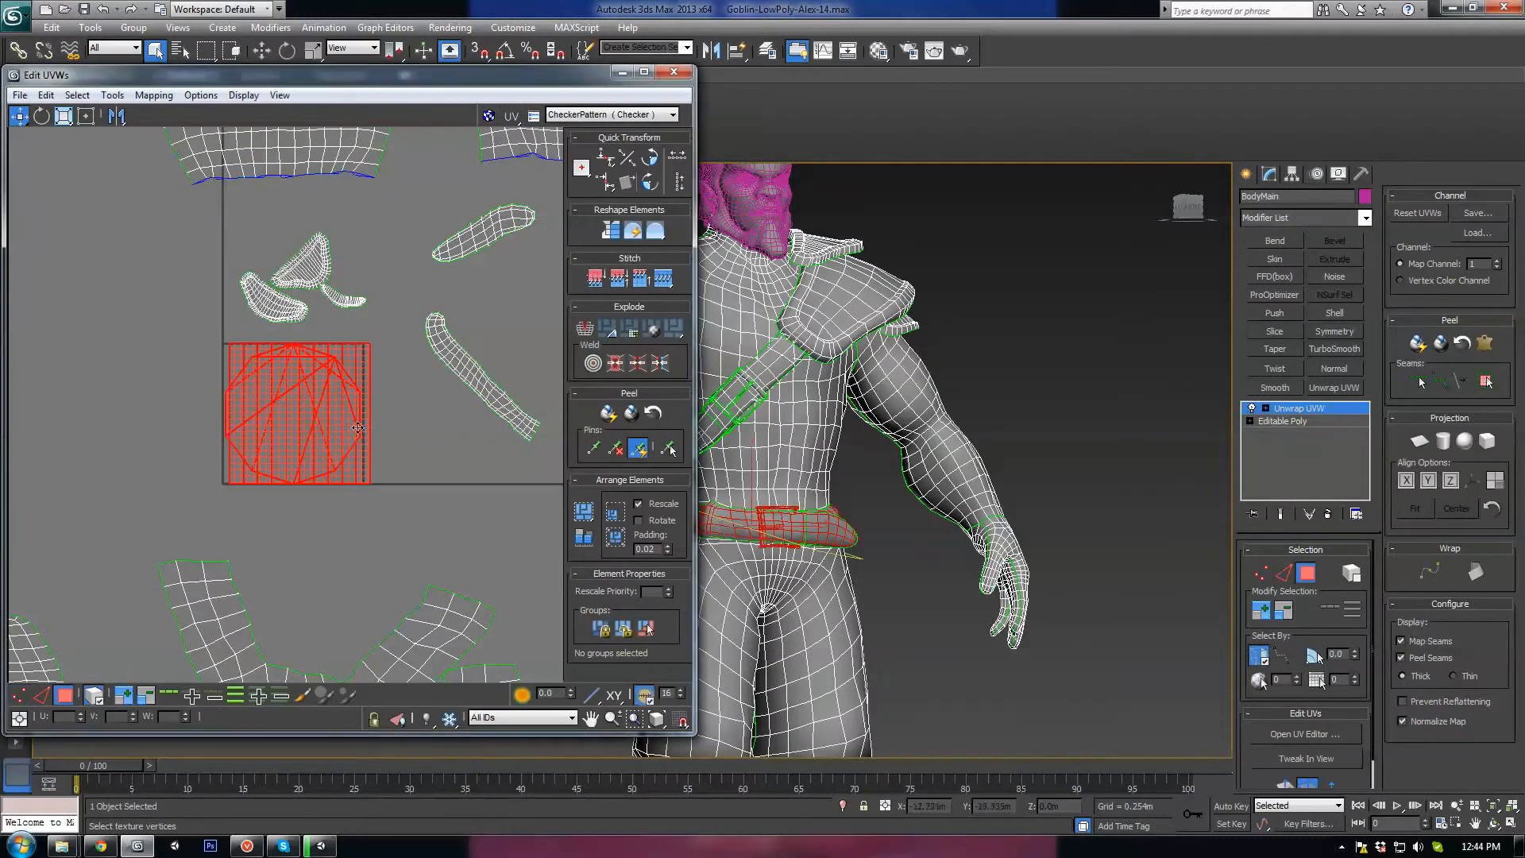
{"action": "left_click", "coordinate": [381, 362]}
{"action": "left_click", "coordinate": [244, 461]}
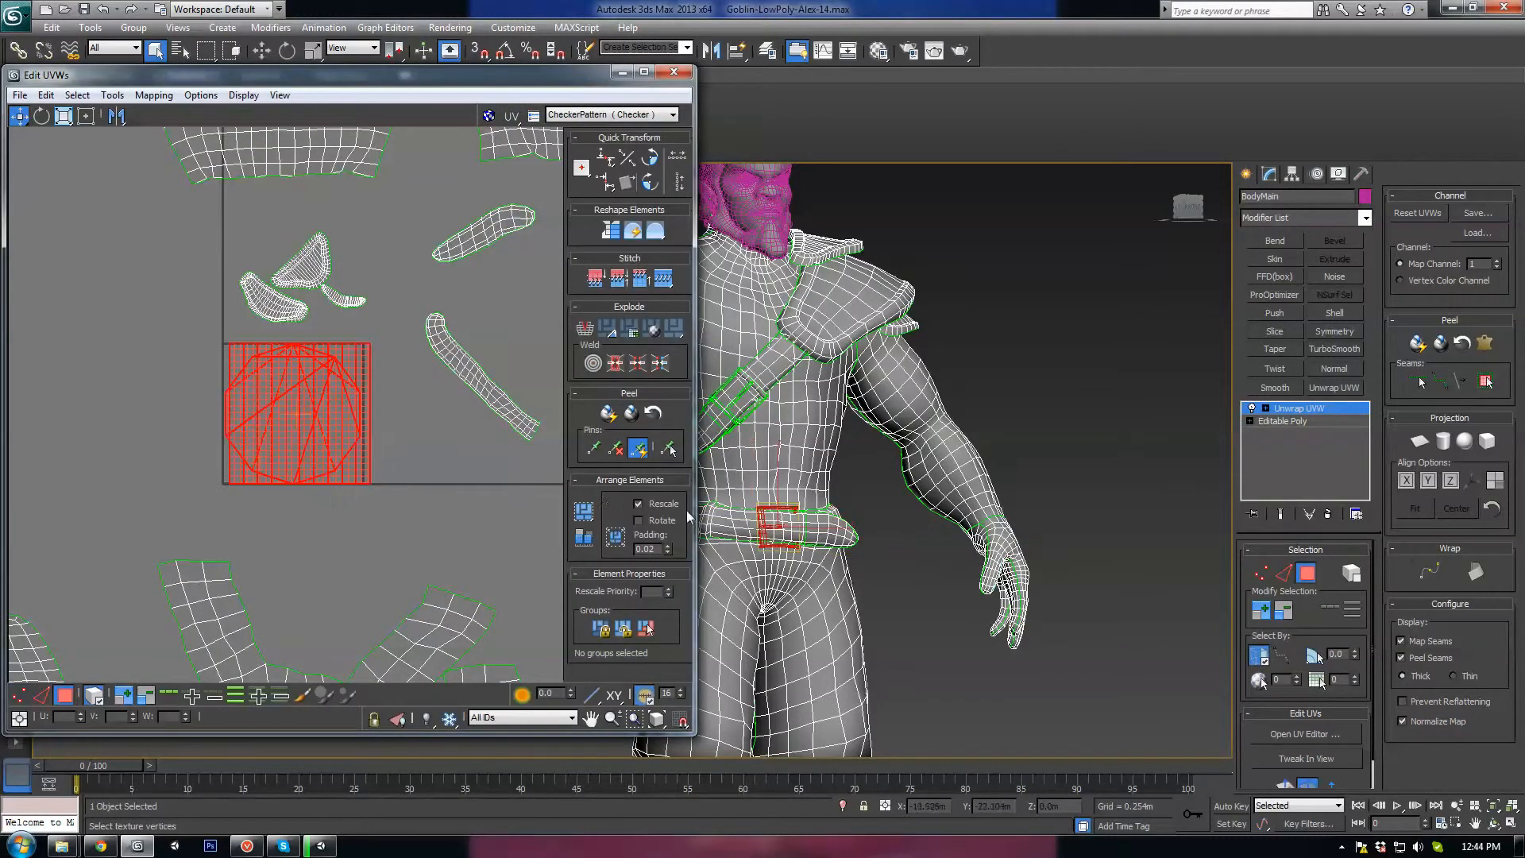
{"action": "middle_click_drag", "start_coordinate": [766, 599], "coordinate": [810, 576]}
{"action": "scroll", "coordinate": [810, 575], "scroll_direction": "up", "scroll_amount": 2}
{"action": "left_click", "coordinate": [162, 95]}
{"action": "left_click", "coordinate": [142, 116]}
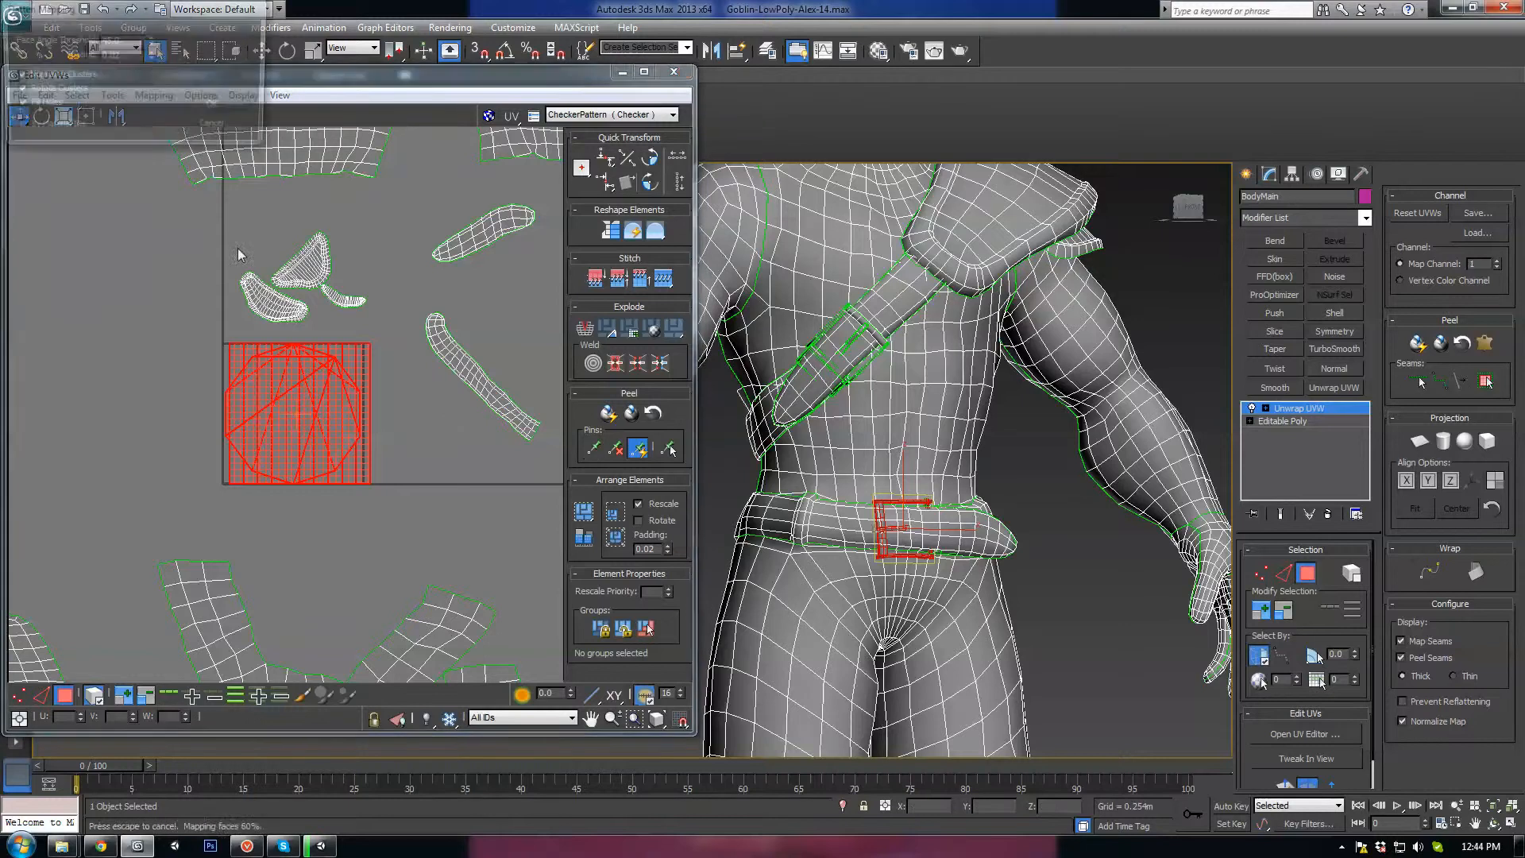
Move the flattened belt buckle pieces out of the UV tile into the empty space beside the body shells.
{"action": "left_click", "coordinate": [237, 248]}
{"action": "scroll", "coordinate": [397, 389], "scroll_direction": "down", "scroll_amount": 5}
{"action": "left_click", "coordinate": [86, 116]}
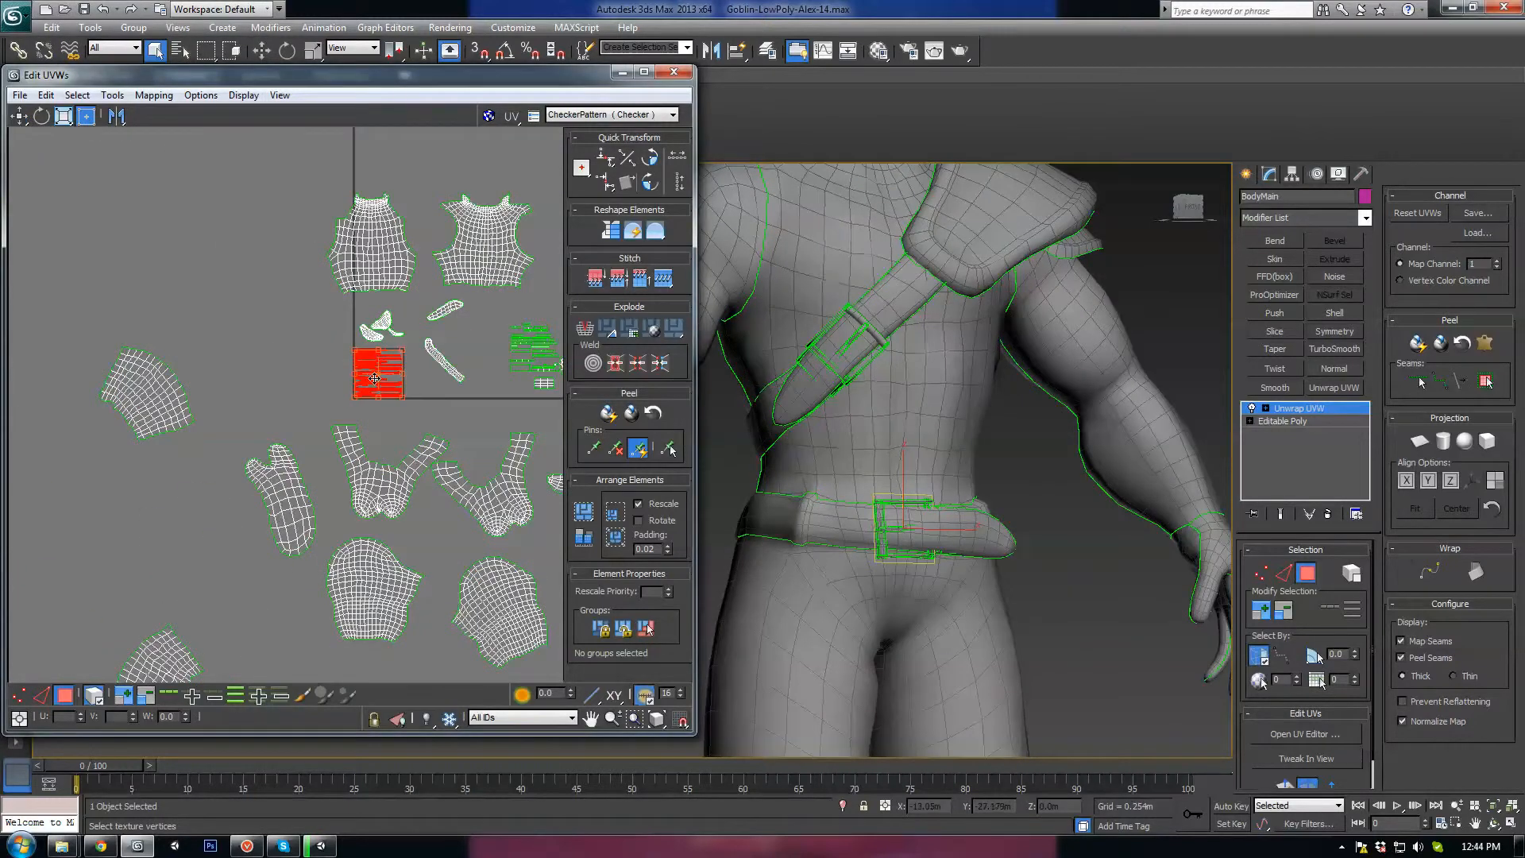
{"action": "left_click_drag", "start_coordinate": [377, 378], "coordinate": [155, 243]}
{"action": "middle_click_drag", "start_coordinate": [484, 409], "coordinate": [408, 359]}
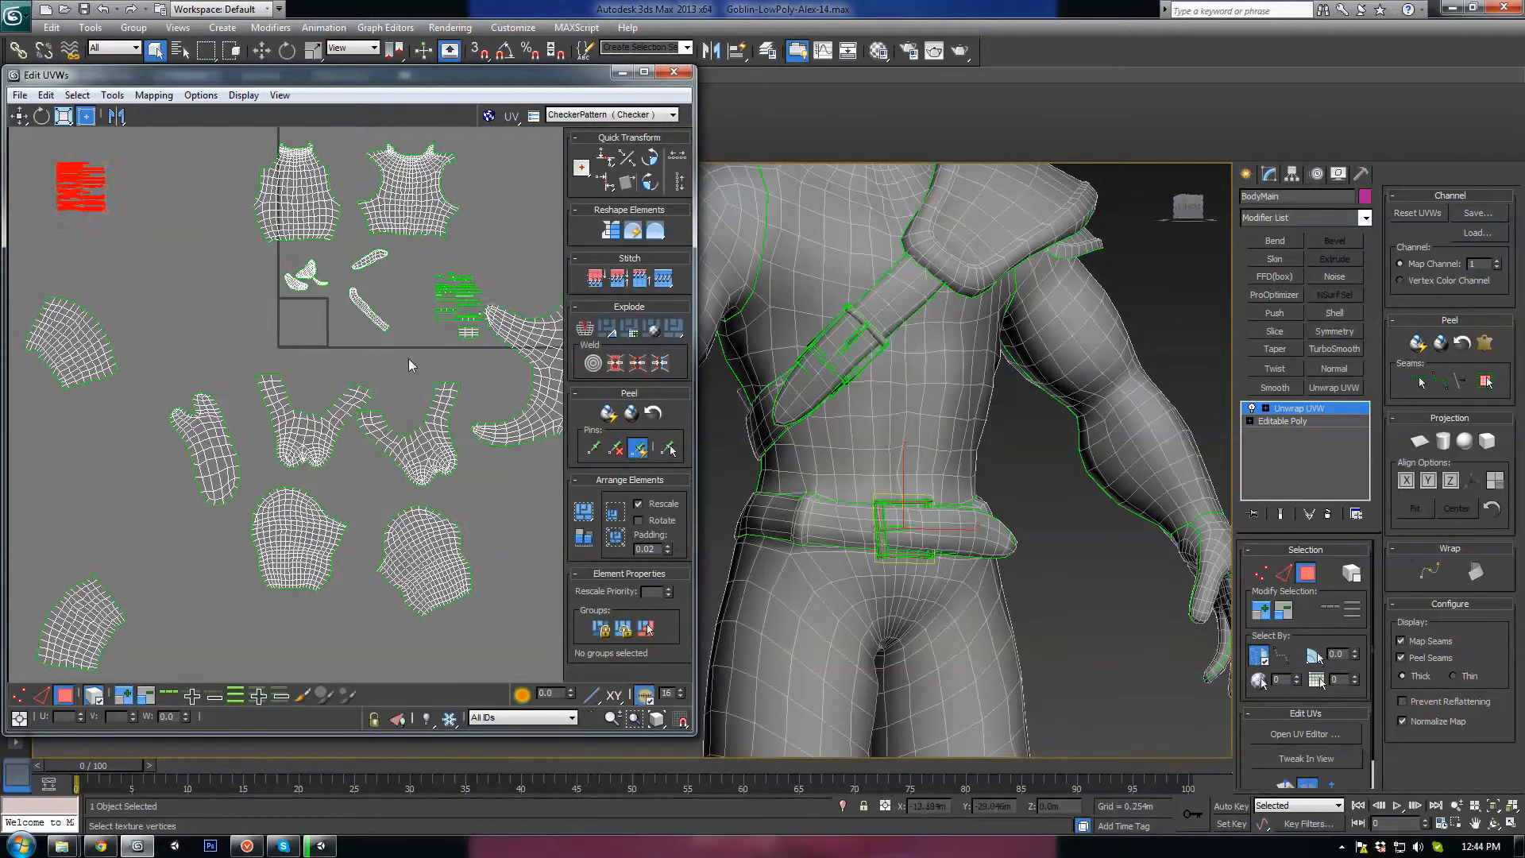
Select only the strap buckle's UV pieces, leaving out the neighbouring hand shell, and move them beside the belt buckle pieces.
{"action": "left_click_drag", "start_coordinate": [488, 345], "coordinate": [492, 345]}
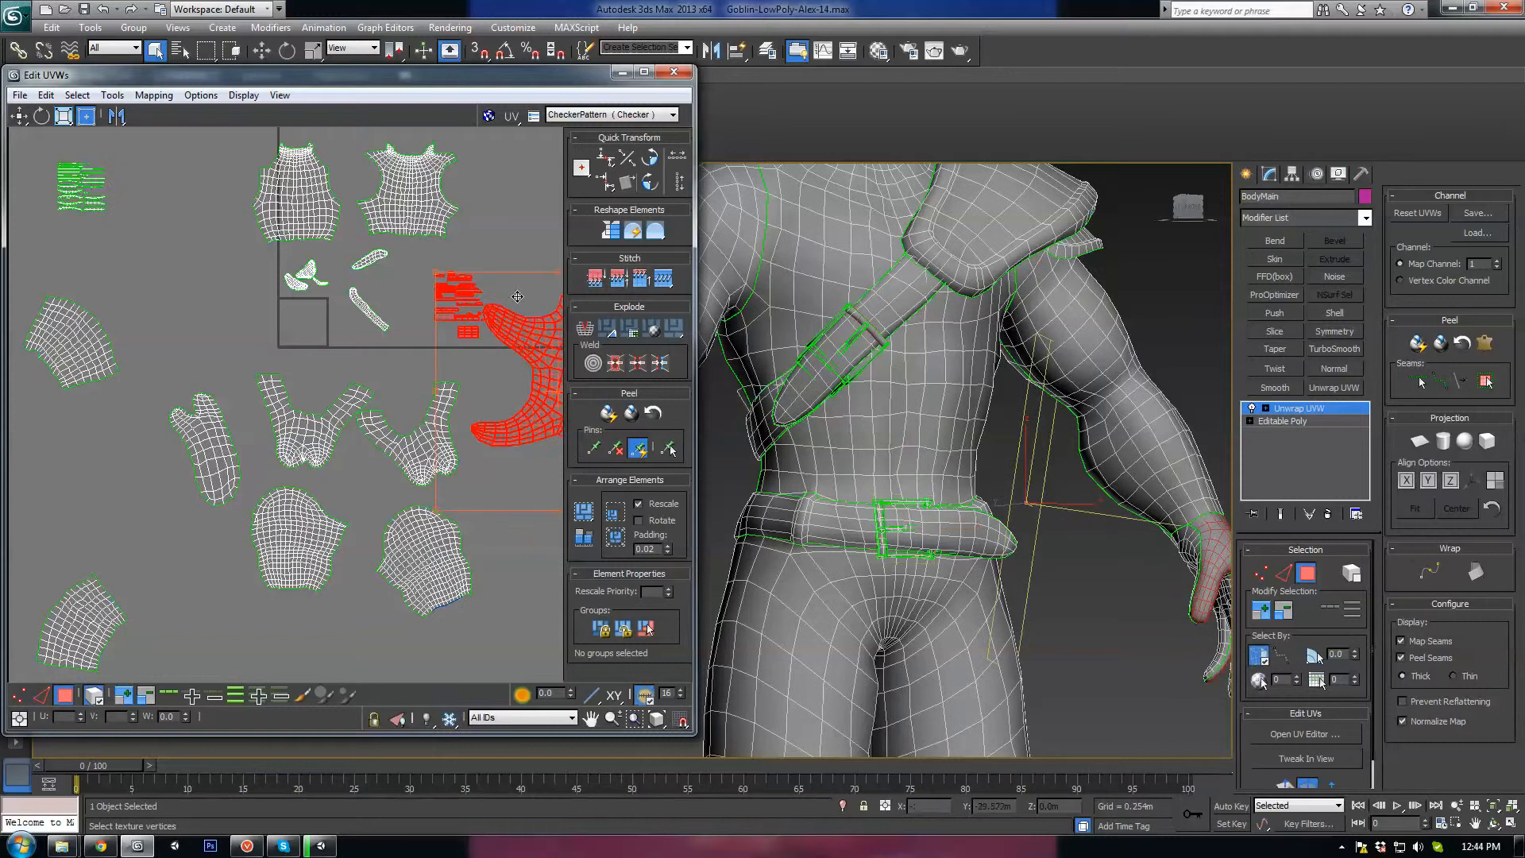
{"action": "left_click_drag", "start_coordinate": [529, 263], "coordinate": [489, 350], "text": "alt"}
{"action": "middle_click_drag", "start_coordinate": [433, 304], "coordinate": [524, 363]}
{"action": "scroll", "coordinate": [524, 363], "scroll_direction": "down", "scroll_amount": 3}
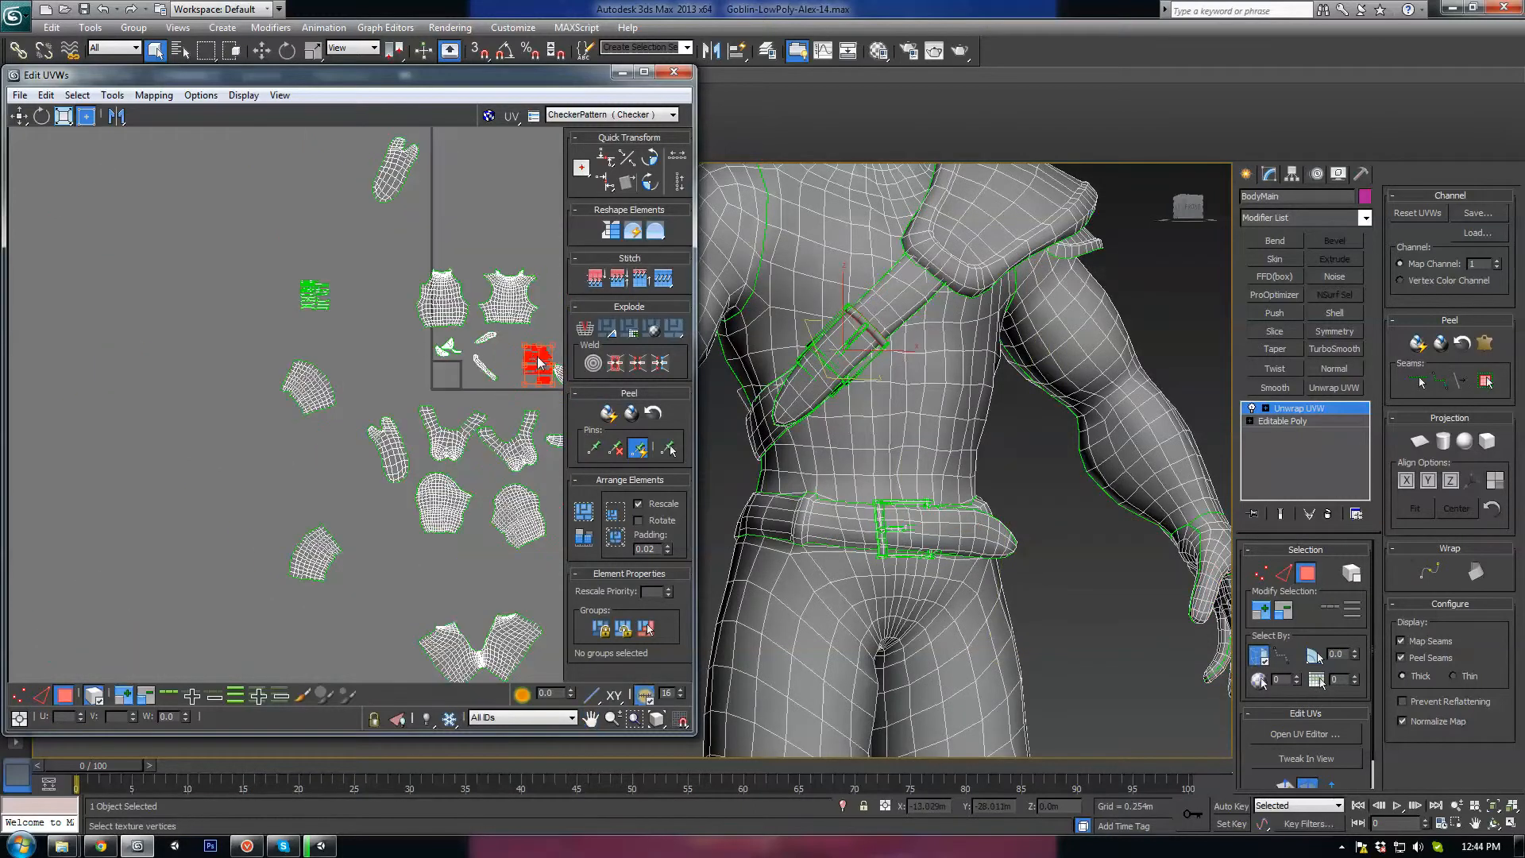
{"action": "left_click_drag", "start_coordinate": [538, 363], "coordinate": [338, 310]}
{"action": "scroll", "coordinate": [250, 290], "scroll_direction": "up", "scroll_amount": 5}
{"action": "scroll", "coordinate": [854, 347], "scroll_direction": "up", "scroll_amount": 4}
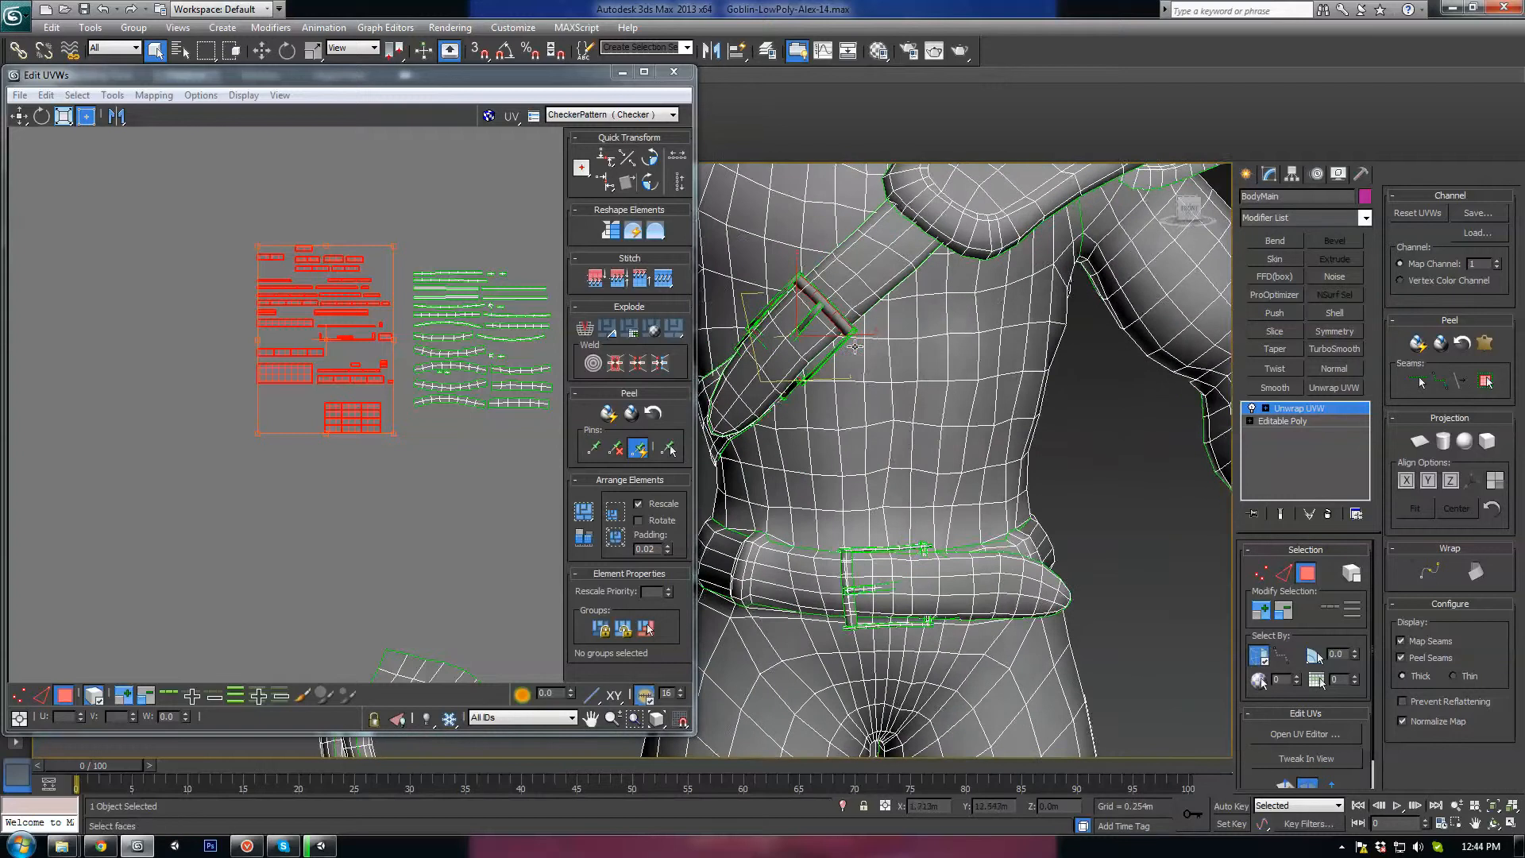
Examine the buckle UV pieces and the remaining body shells, comparing them with the buckles and seams on the model.
{"action": "middle_click_drag", "start_coordinate": [829, 429], "coordinate": [763, 333], "text": "alt"}
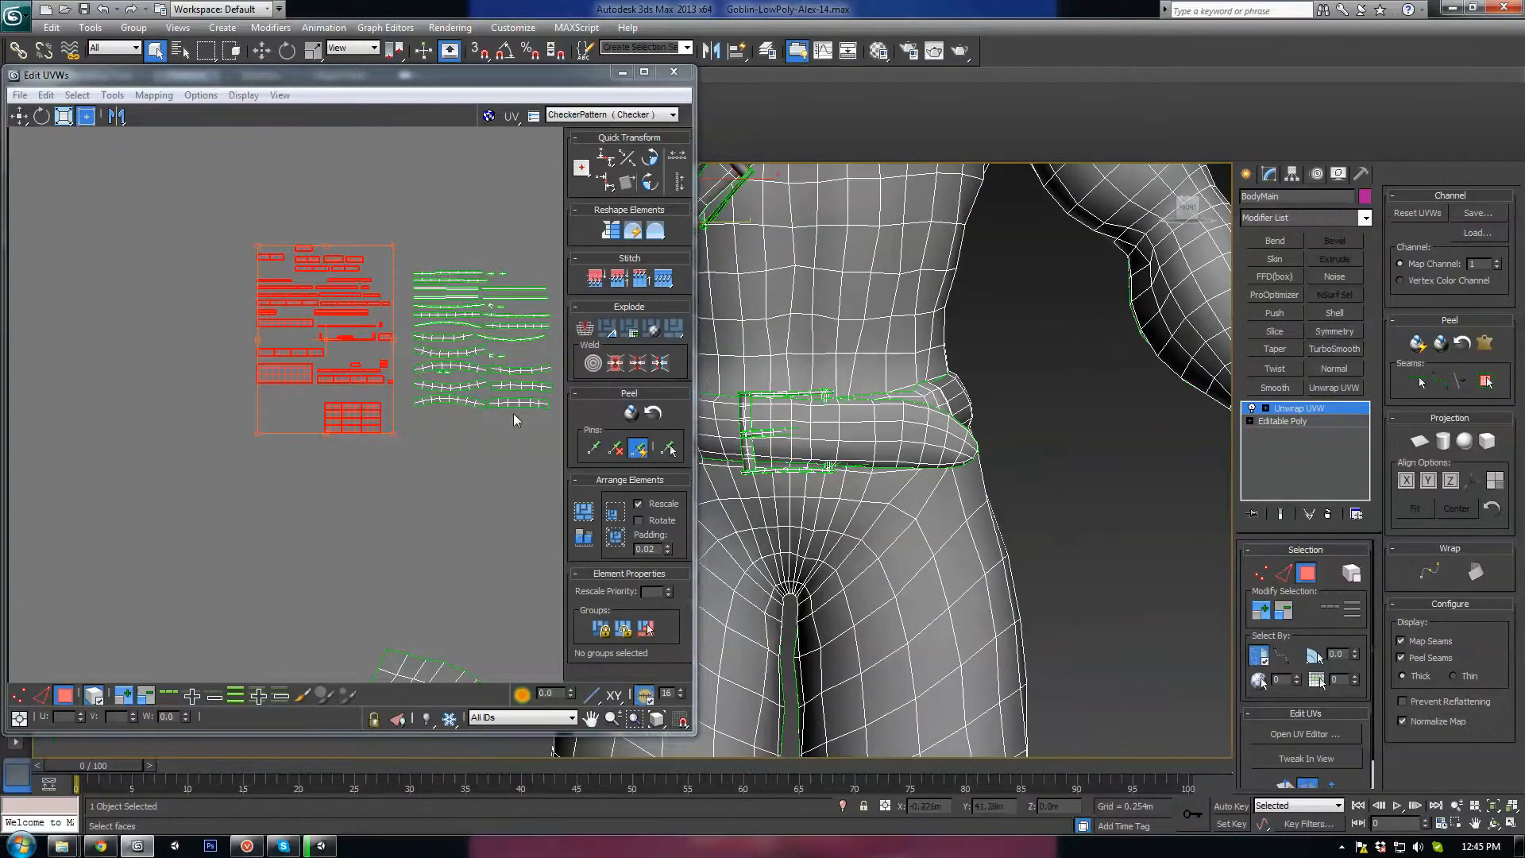
{"action": "middle_click_drag", "start_coordinate": [415, 411], "coordinate": [315, 385]}
{"action": "middle_click_drag", "start_coordinate": [422, 373], "coordinate": [403, 395]}
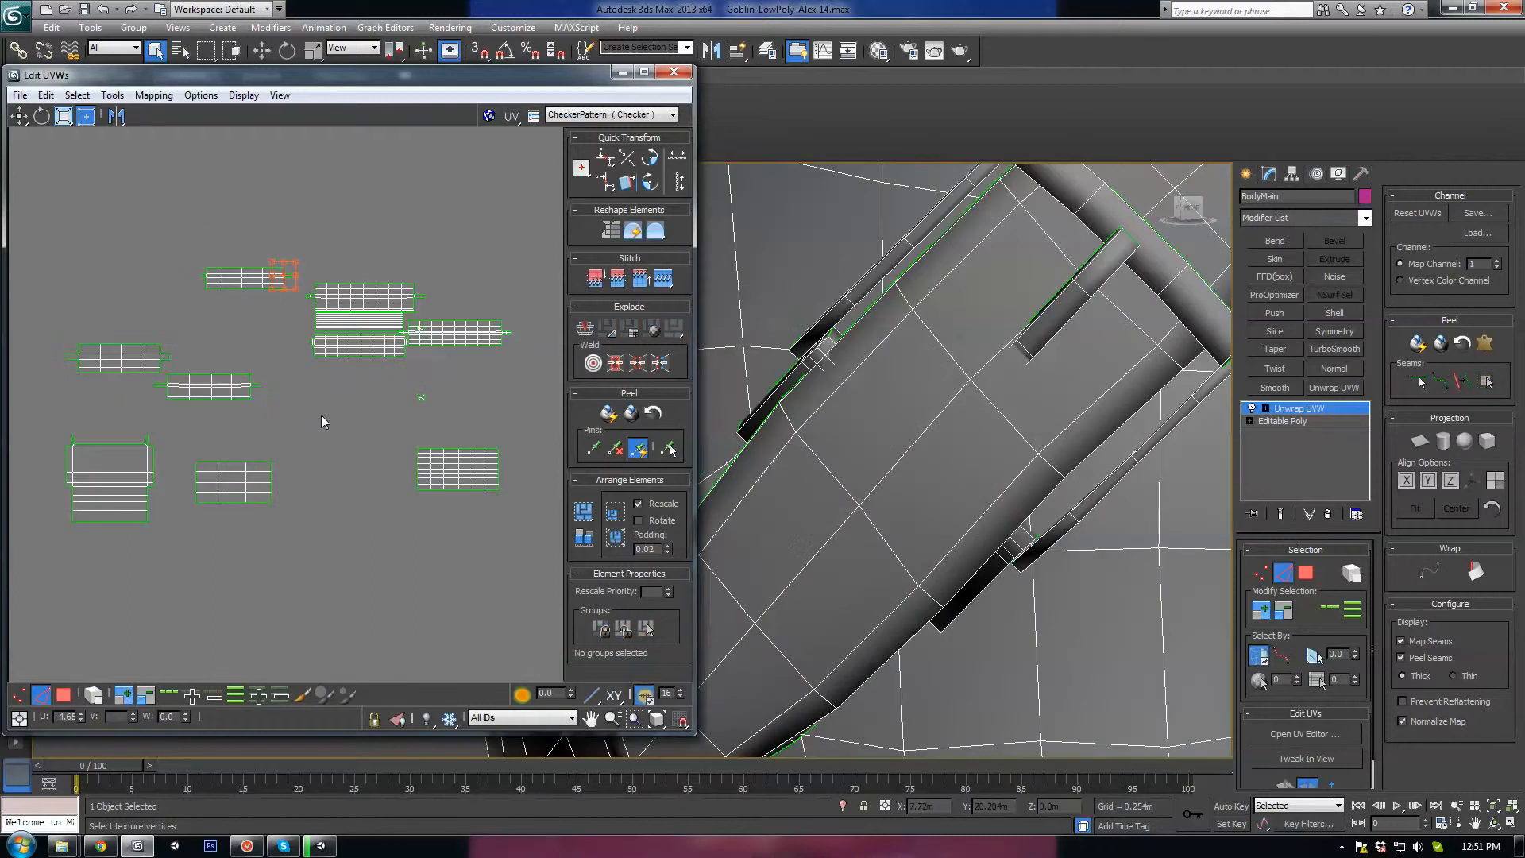
{"action": "scroll", "coordinate": [307, 351], "scroll_direction": "down", "scroll_amount": 3}
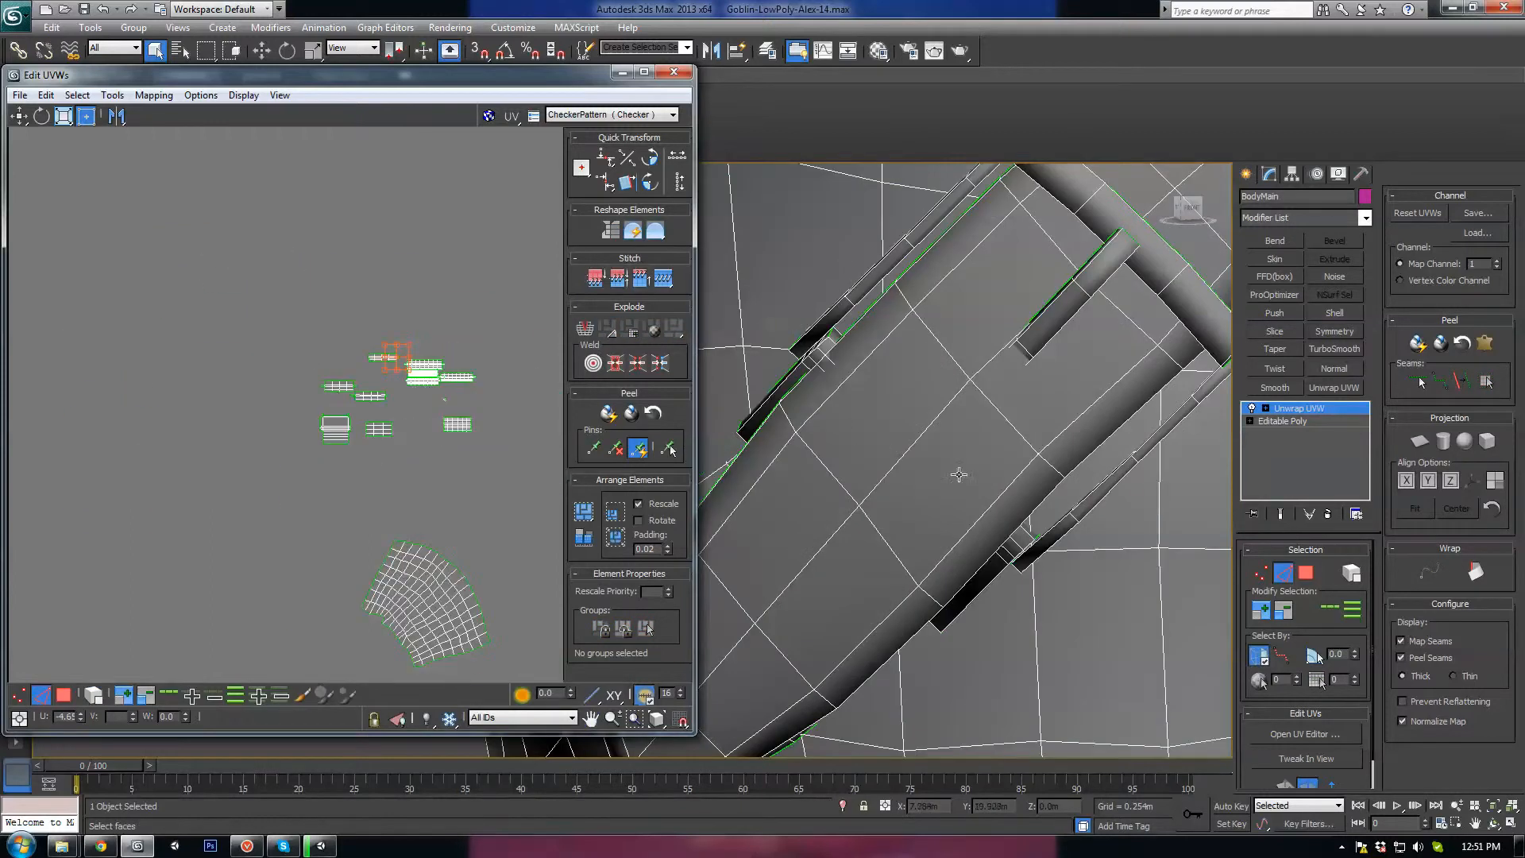
{"action": "scroll", "coordinate": [959, 474], "scroll_direction": "down", "scroll_amount": 8}
{"action": "middle_click_drag", "start_coordinate": [943, 408], "coordinate": [964, 391], "text": "alt"}
{"action": "middle_click_drag", "start_coordinate": [249, 411], "coordinate": [124, 262]}
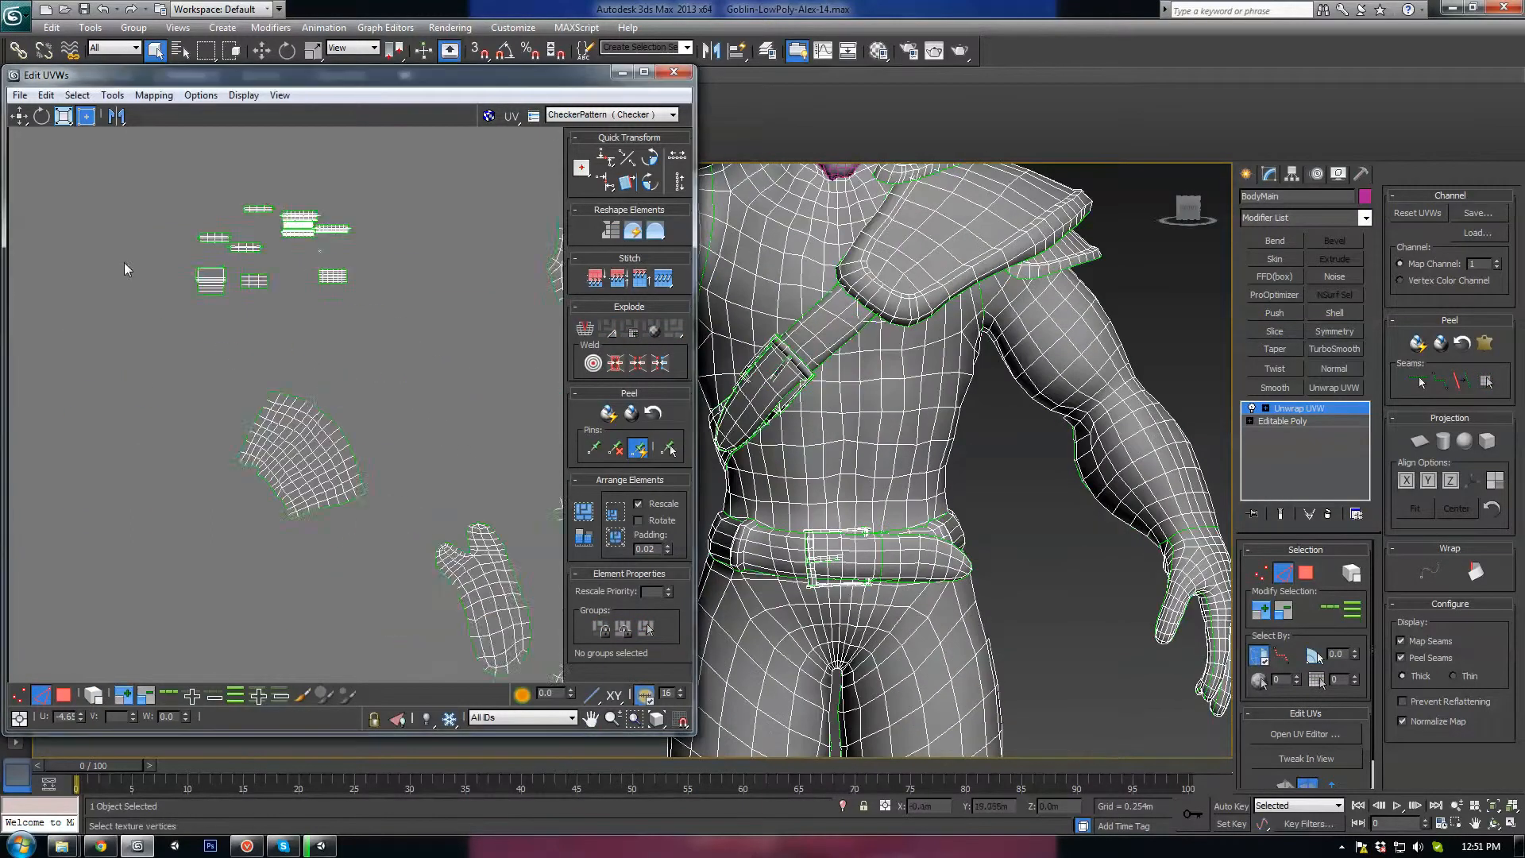
{"action": "scroll", "coordinate": [297, 330], "scroll_direction": "up", "scroll_amount": 8}
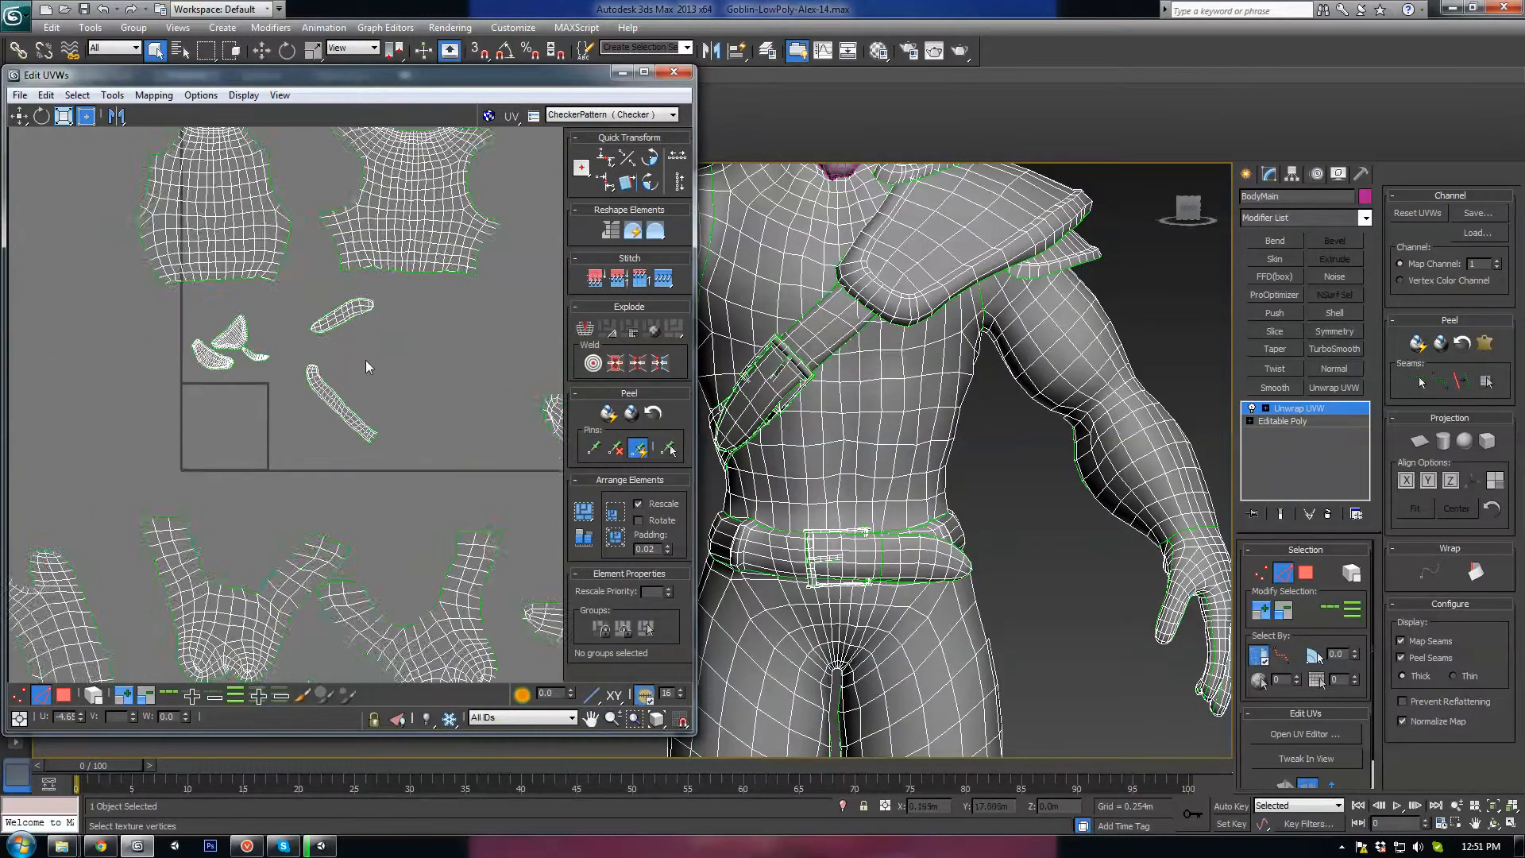
{"action": "scroll", "coordinate": [365, 367], "scroll_direction": "up", "scroll_amount": 2}
{"action": "scroll", "coordinate": [1060, 399], "scroll_direction": "down", "scroll_amount": 5}
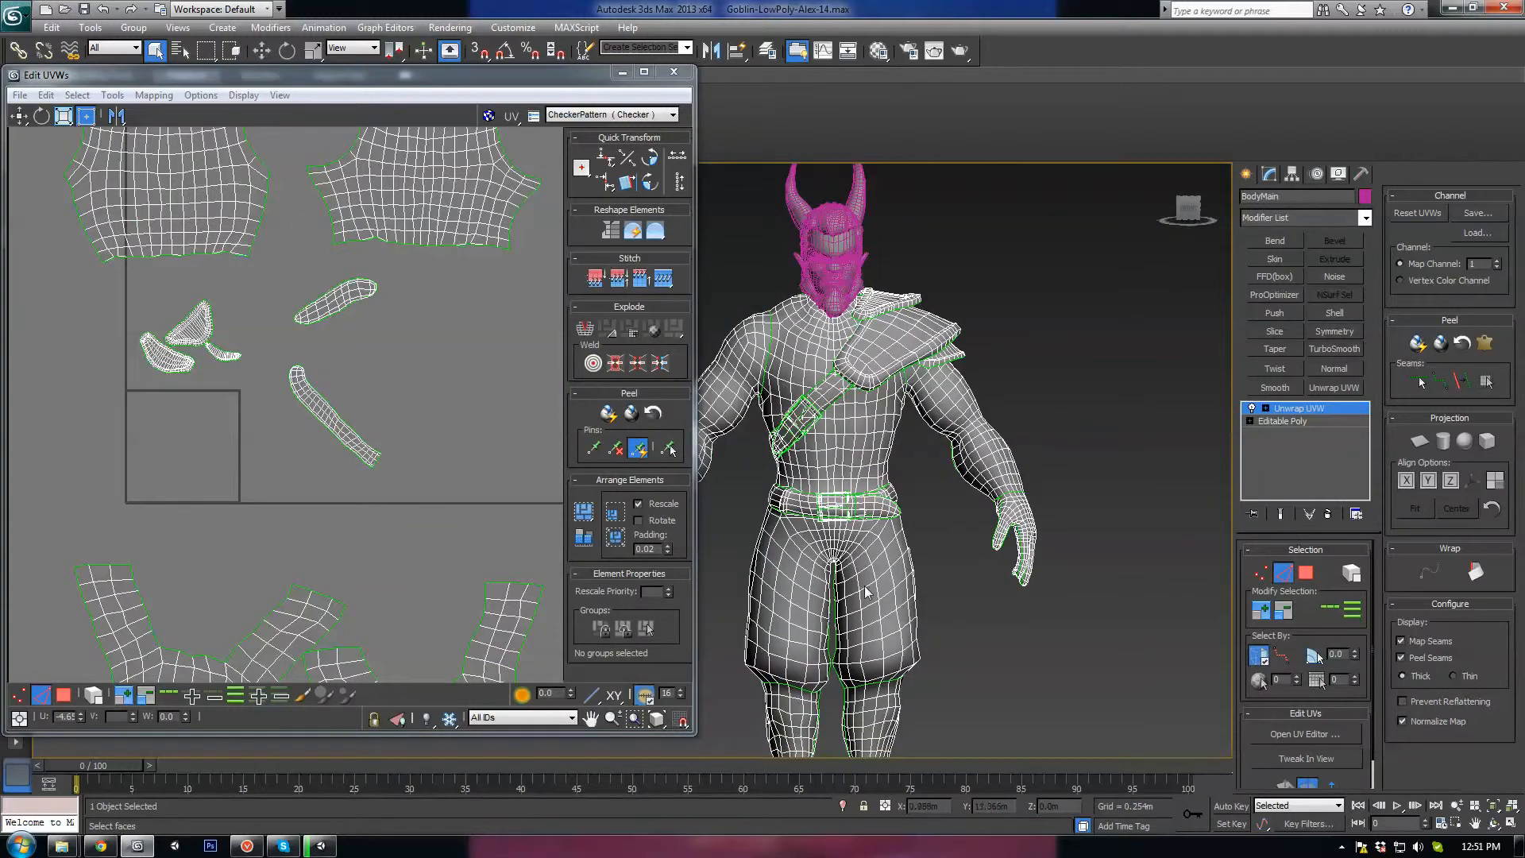
{"action": "scroll", "coordinate": [355, 353], "scroll_direction": "down", "scroll_amount": 6}
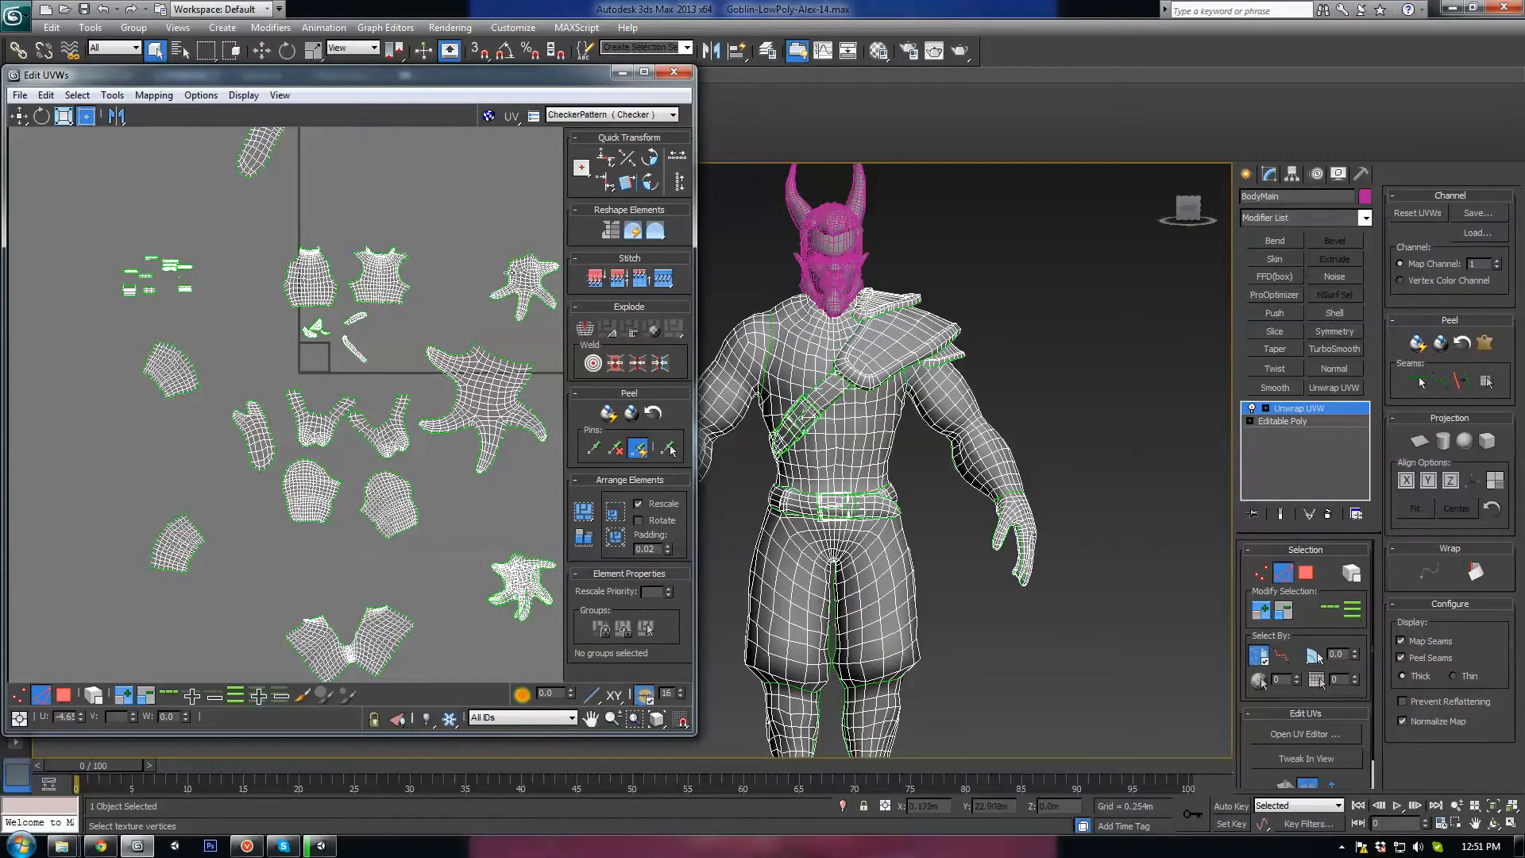
Switch to polygon selection and apply Pack Custom to all UV shells with Rescale on and Rotate off.
{"action": "left_click", "coordinate": [64, 697]}
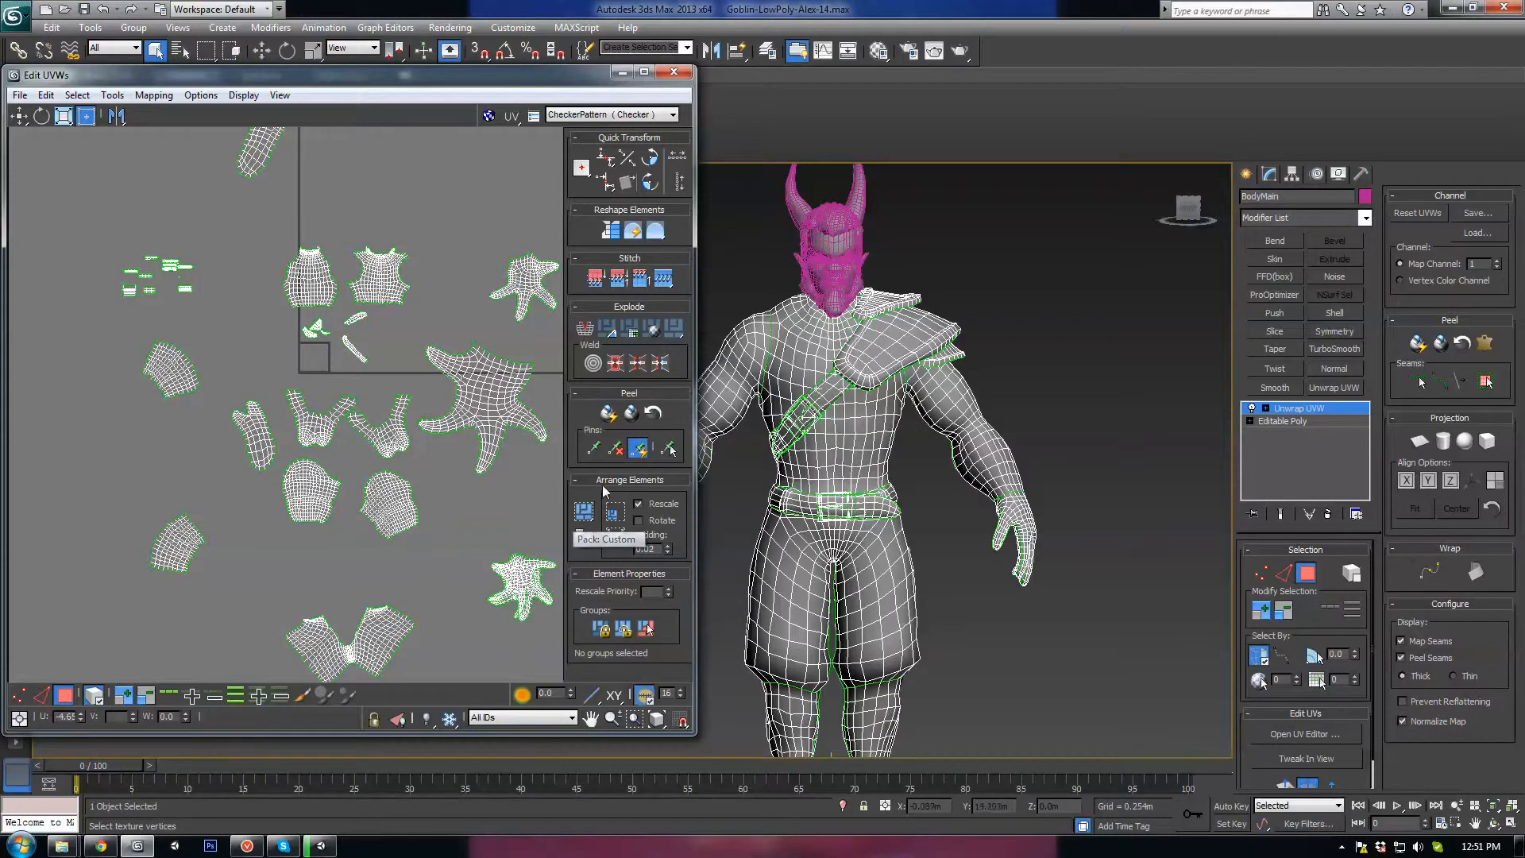
{"action": "left_click", "coordinate": [586, 518]}
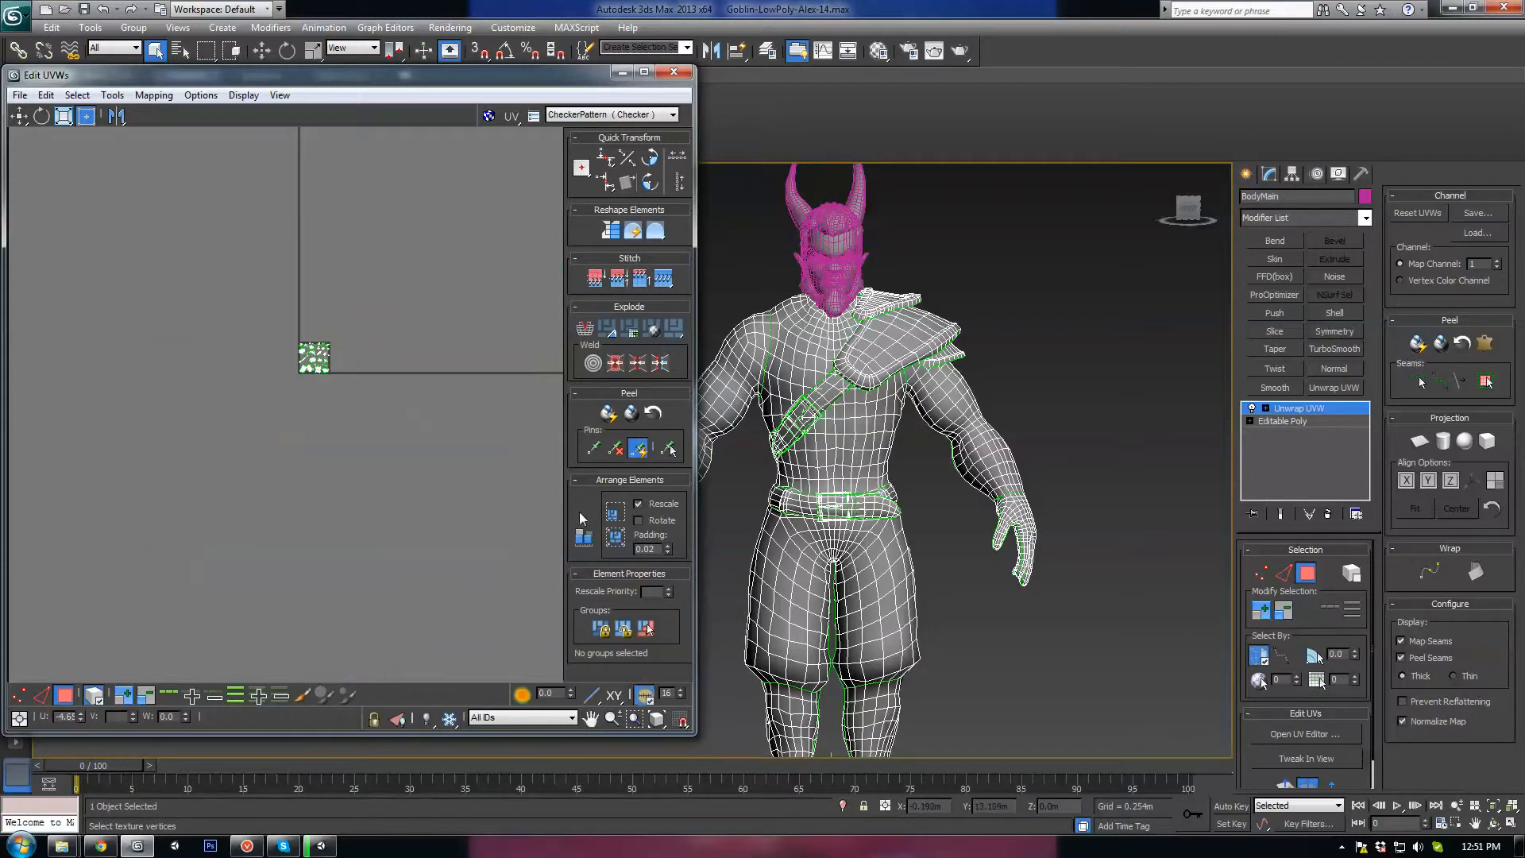
{"action": "scroll", "coordinate": [334, 384], "scroll_direction": "up", "scroll_amount": 10}
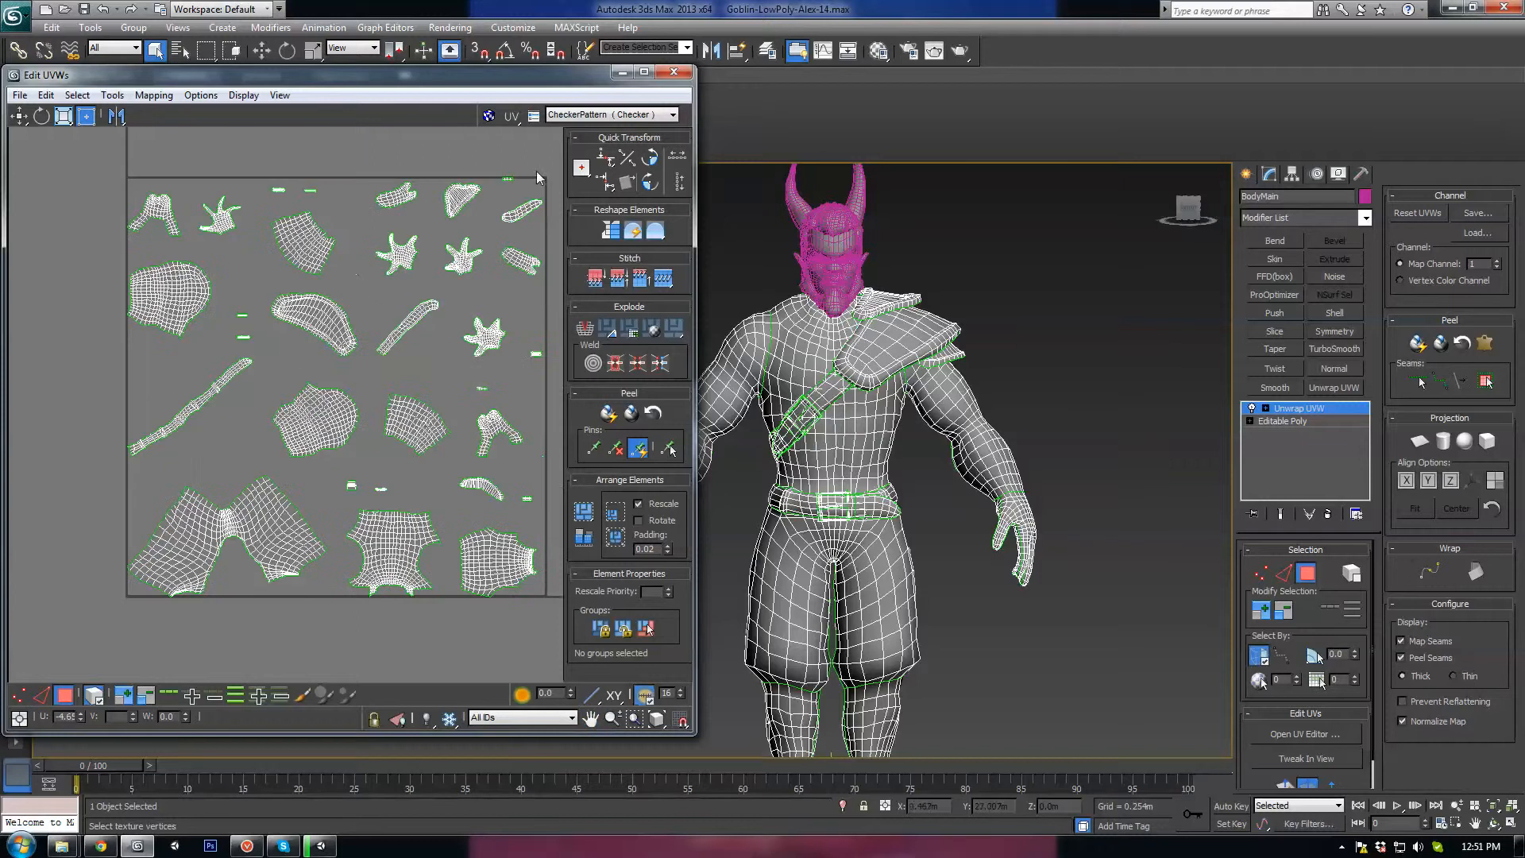
Display the CheckerPattern texture on the model and check its scale against the packed UV shells.
{"action": "left_click", "coordinate": [592, 116]}
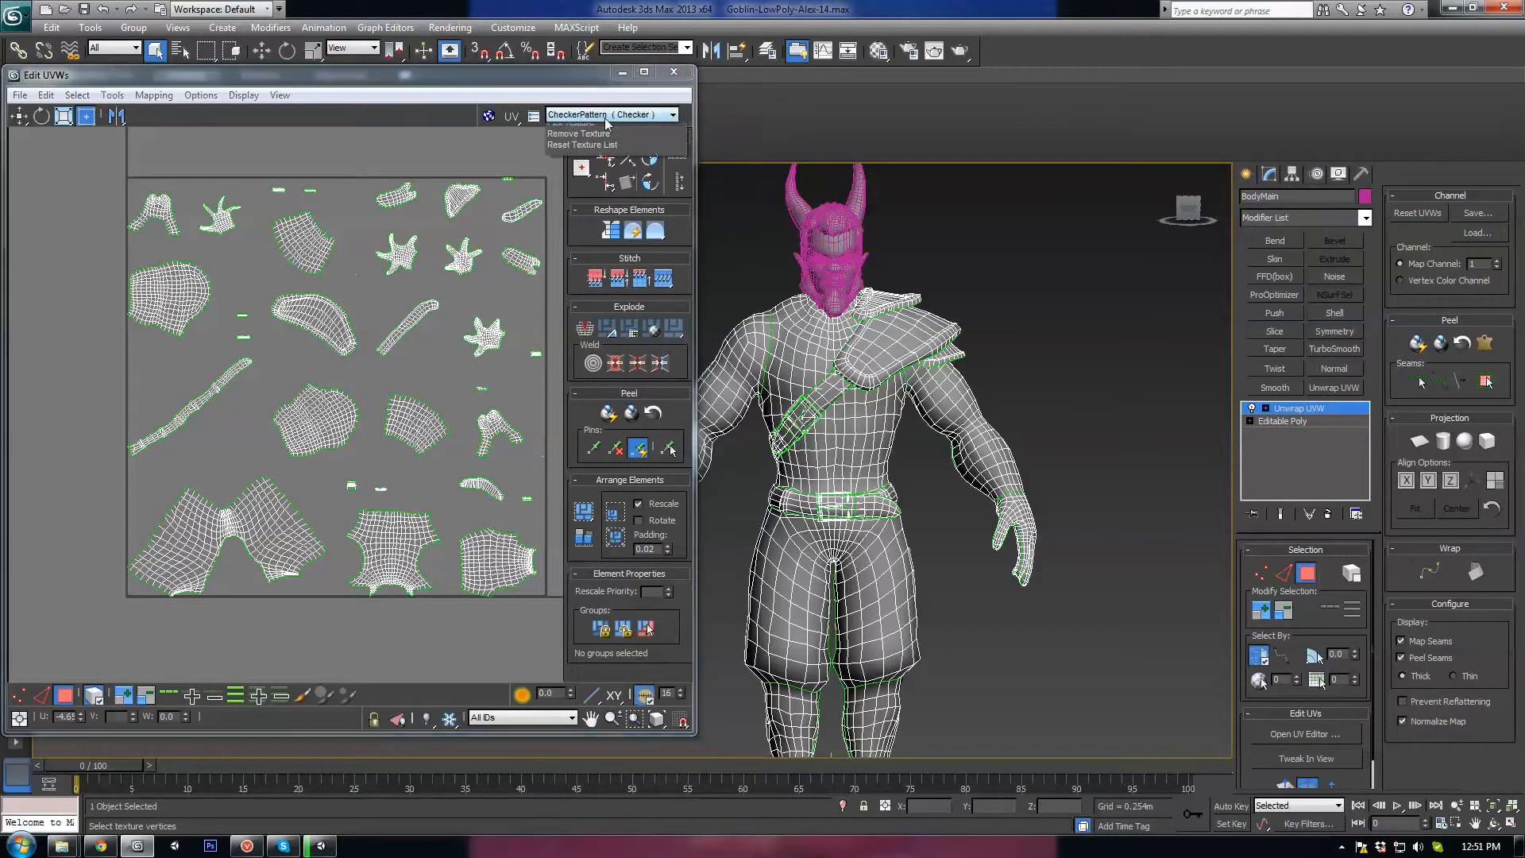
{"action": "left_click", "coordinate": [592, 130]}
{"action": "scroll", "coordinate": [968, 428], "scroll_direction": "up", "scroll_amount": 3}
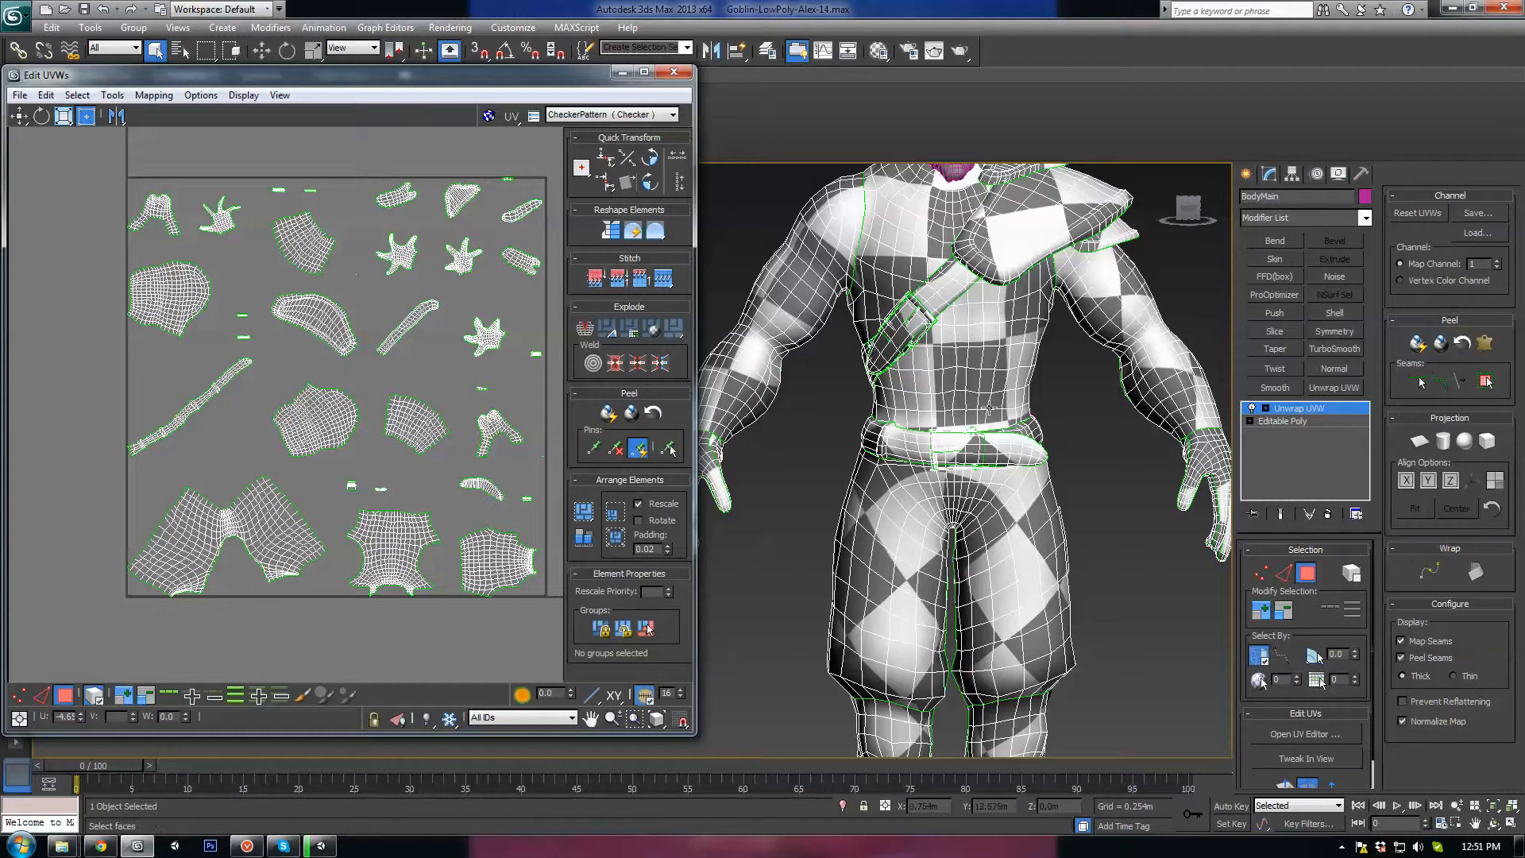
{"action": "middle_click_drag", "start_coordinate": [265, 553], "coordinate": [198, 494]}
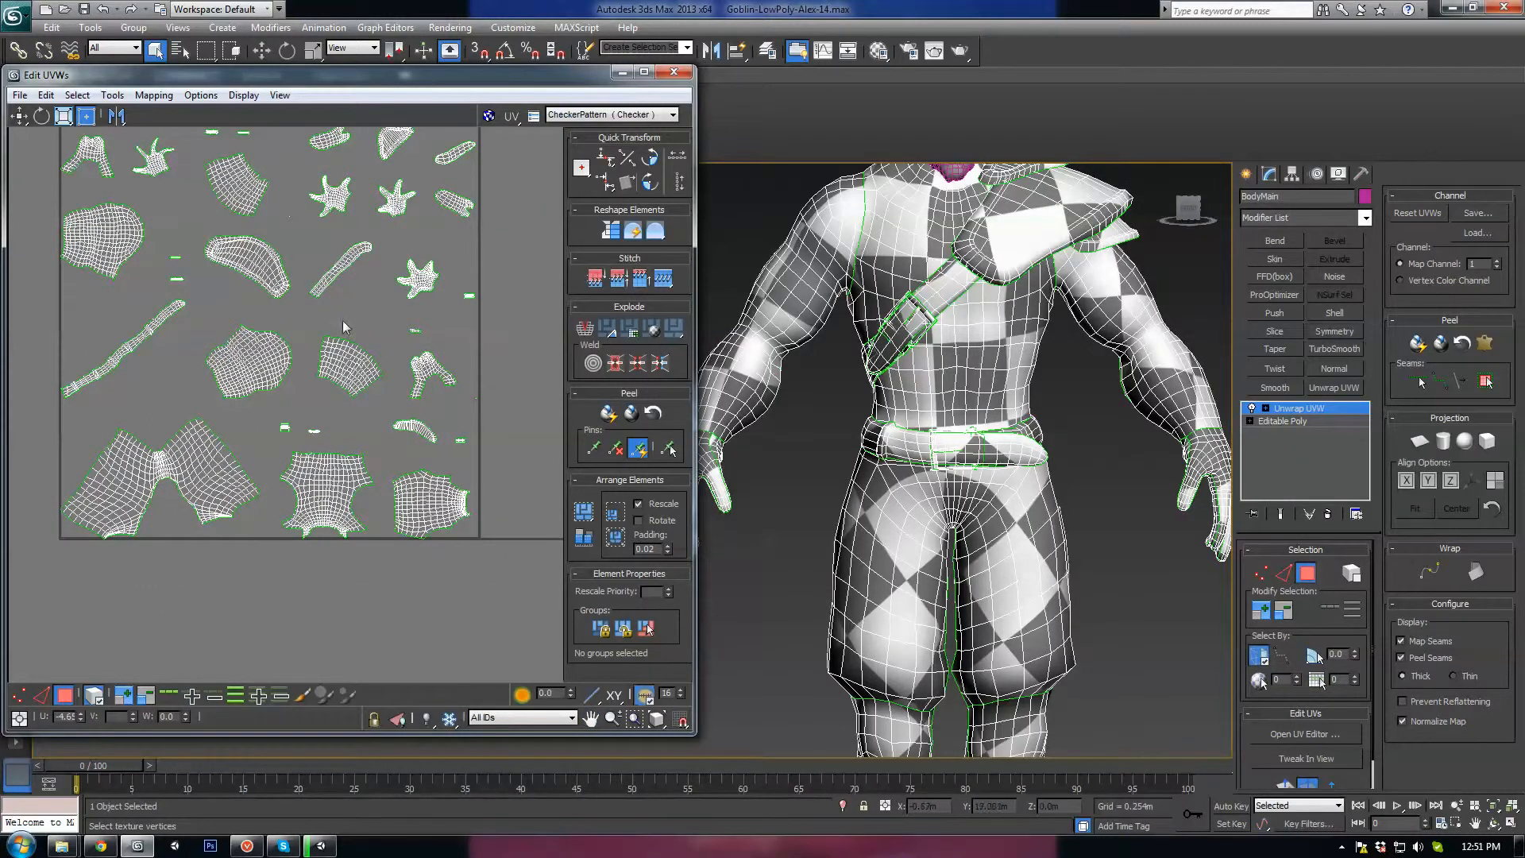
{"action": "middle_click_drag", "start_coordinate": [359, 458], "coordinate": [402, 479]}
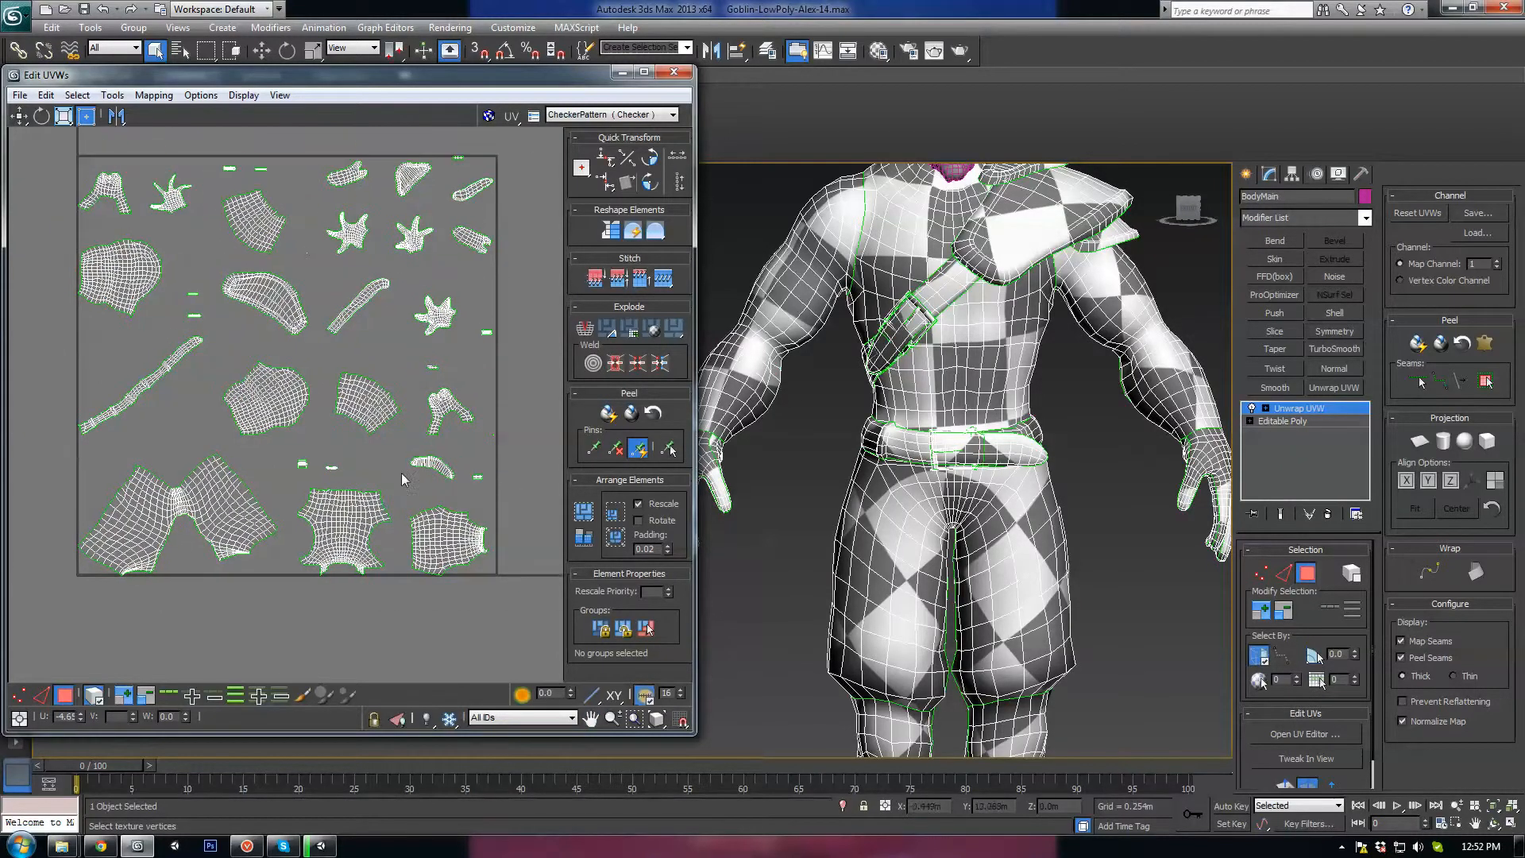
Enable Rotate for packing, set the padding to 0.01, and repack the shells with Pack Custom.
{"action": "left_click", "coordinate": [640, 522]}
{"action": "left_click", "coordinate": [584, 512]}
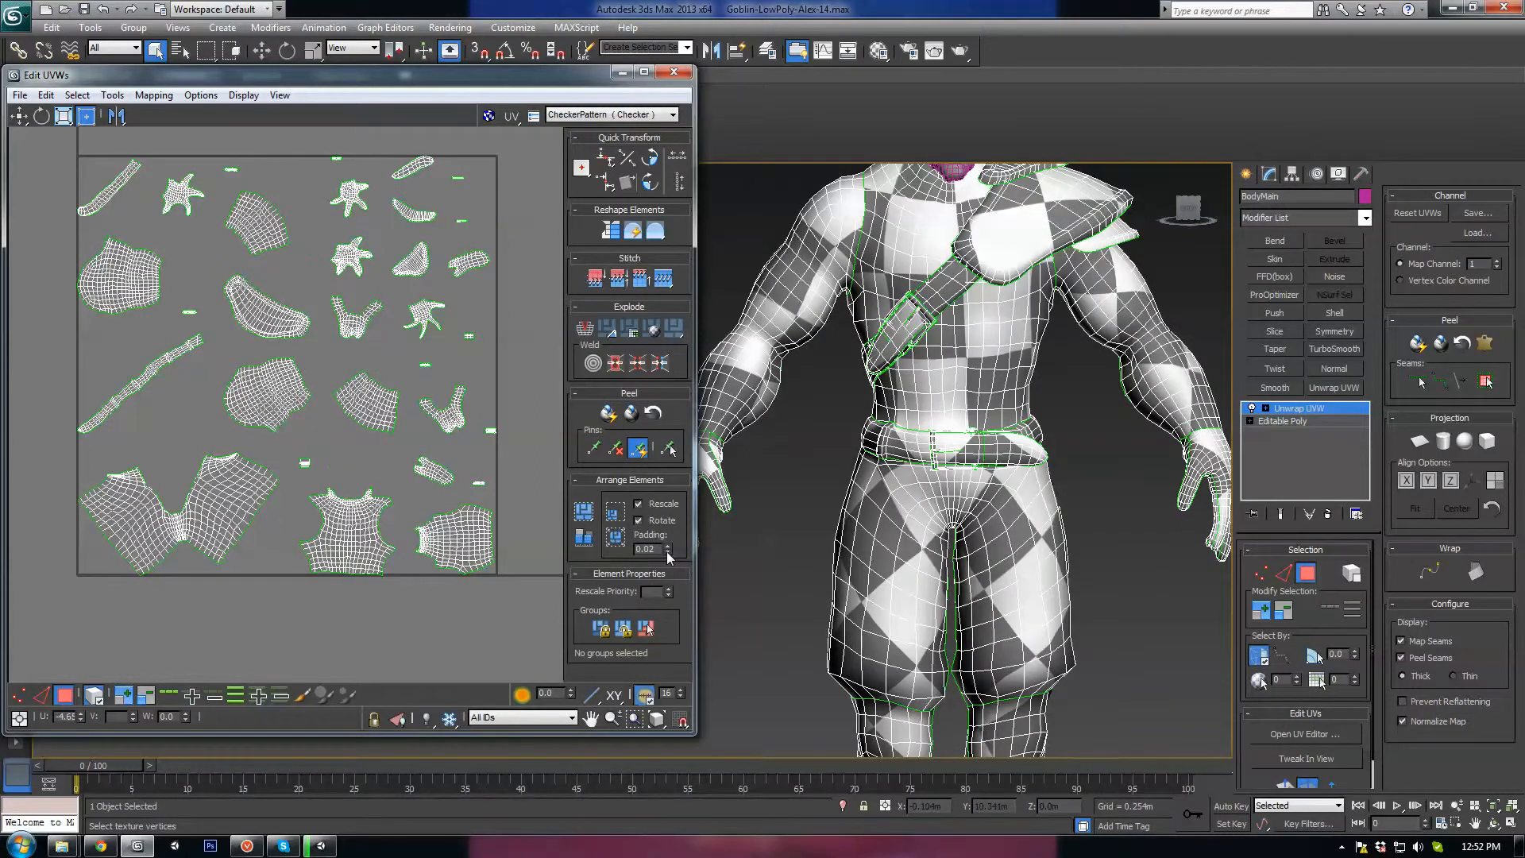
{"action": "left_click", "coordinate": [582, 513]}
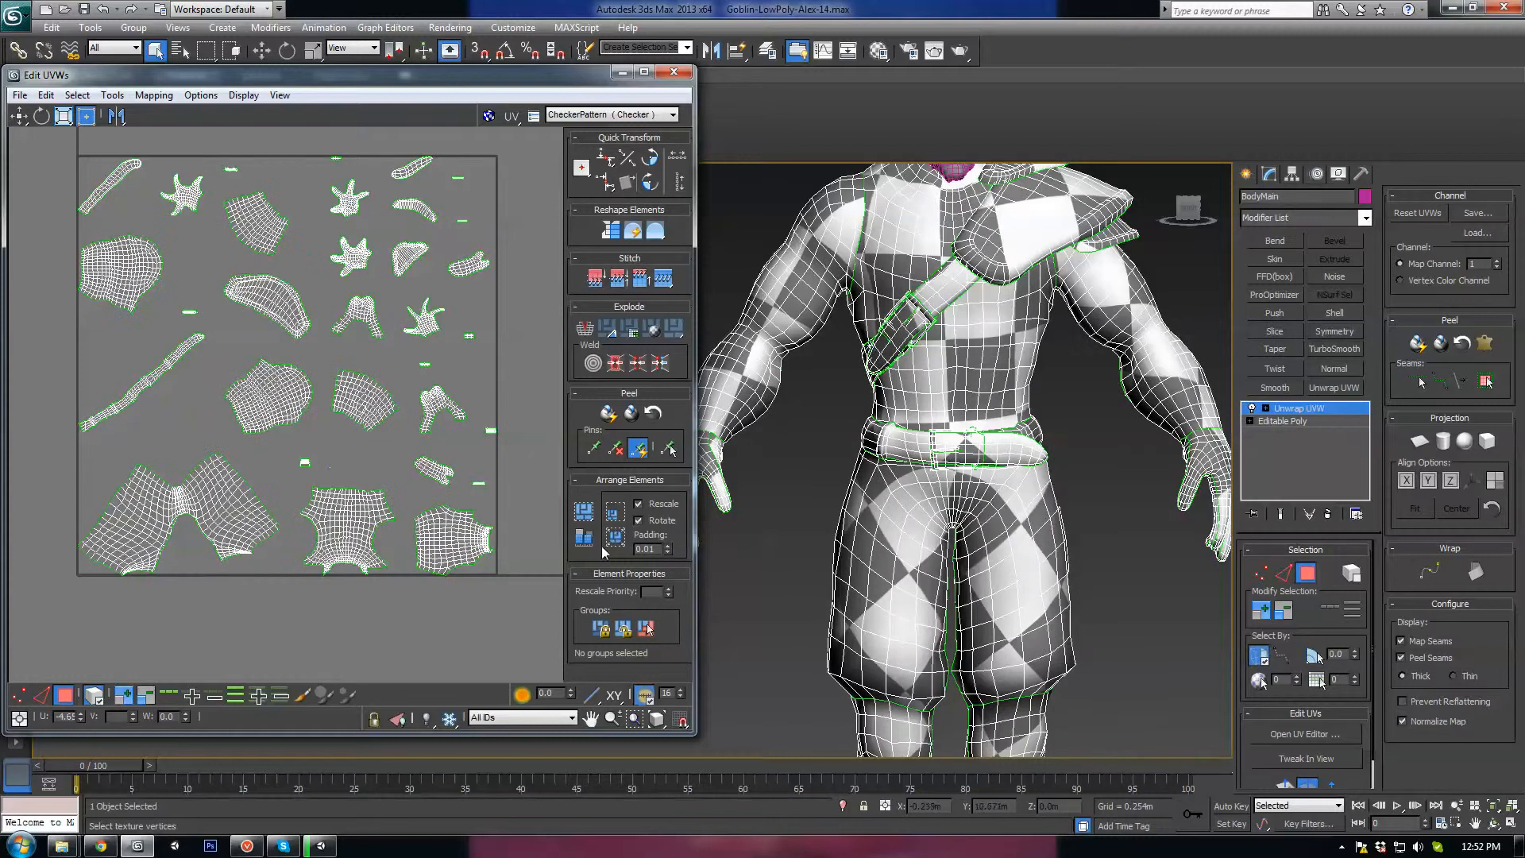
Repack the UV shells by alternating Pack Normalize and Pack Together for a tighter layout.
{"action": "left_click", "coordinate": [617, 538]}
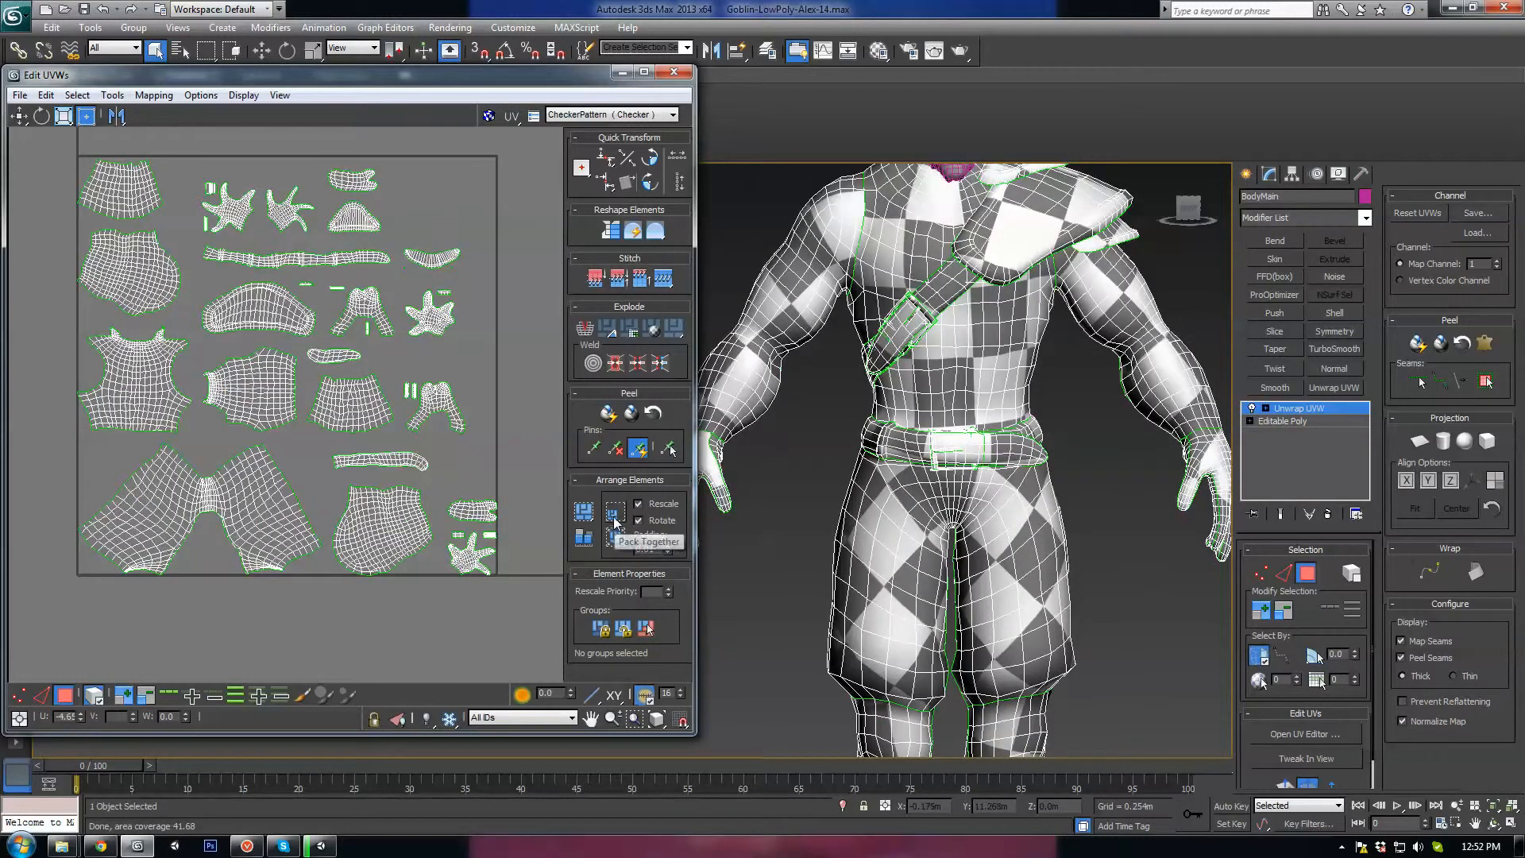
{"action": "left_click", "coordinate": [617, 512]}
{"action": "left_click", "coordinate": [618, 541]}
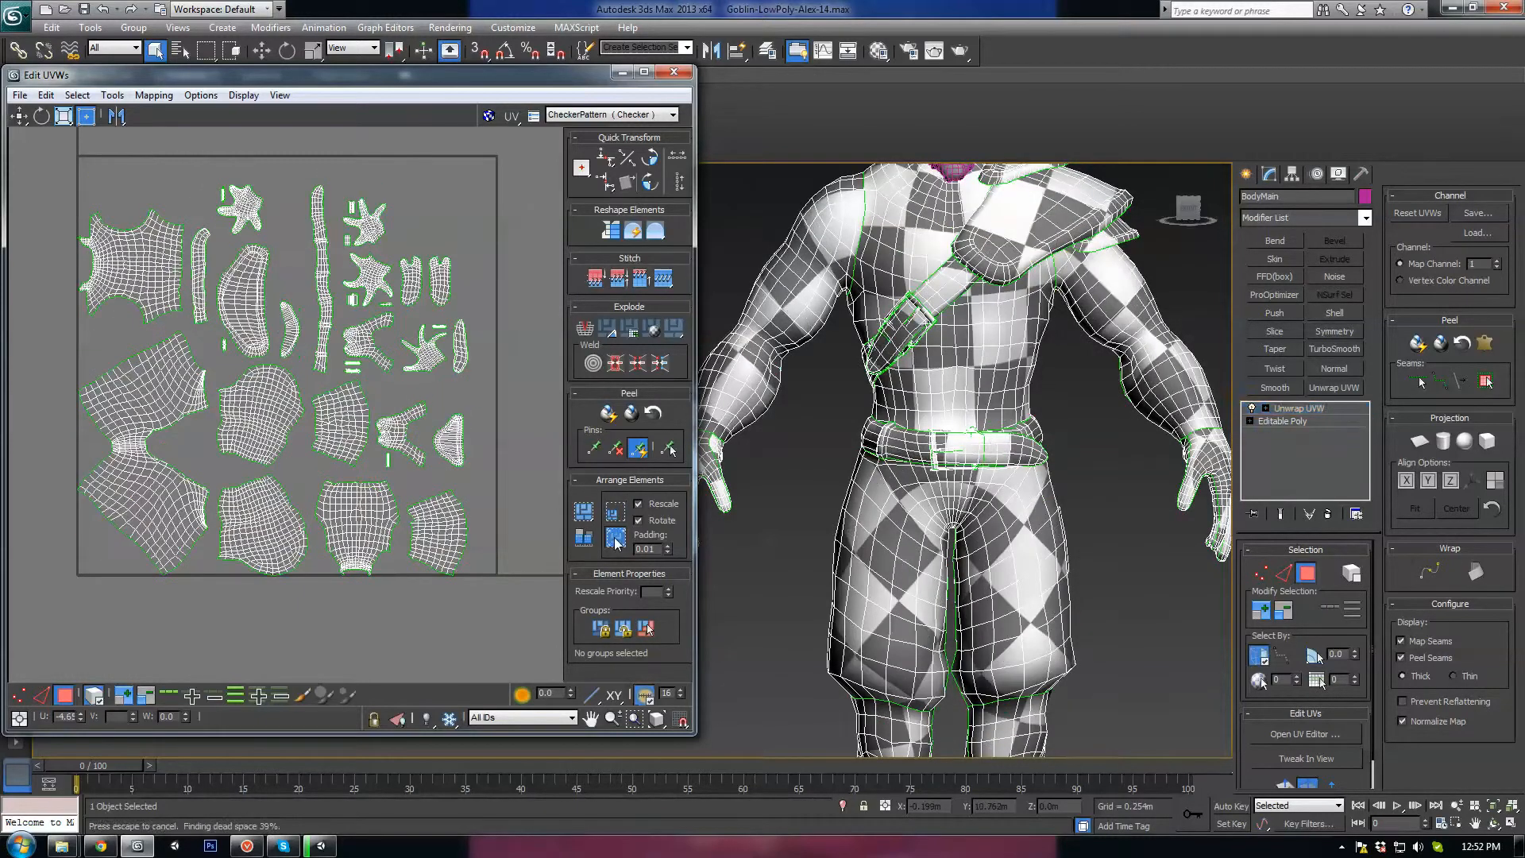
{"action": "left_click", "coordinate": [617, 513]}
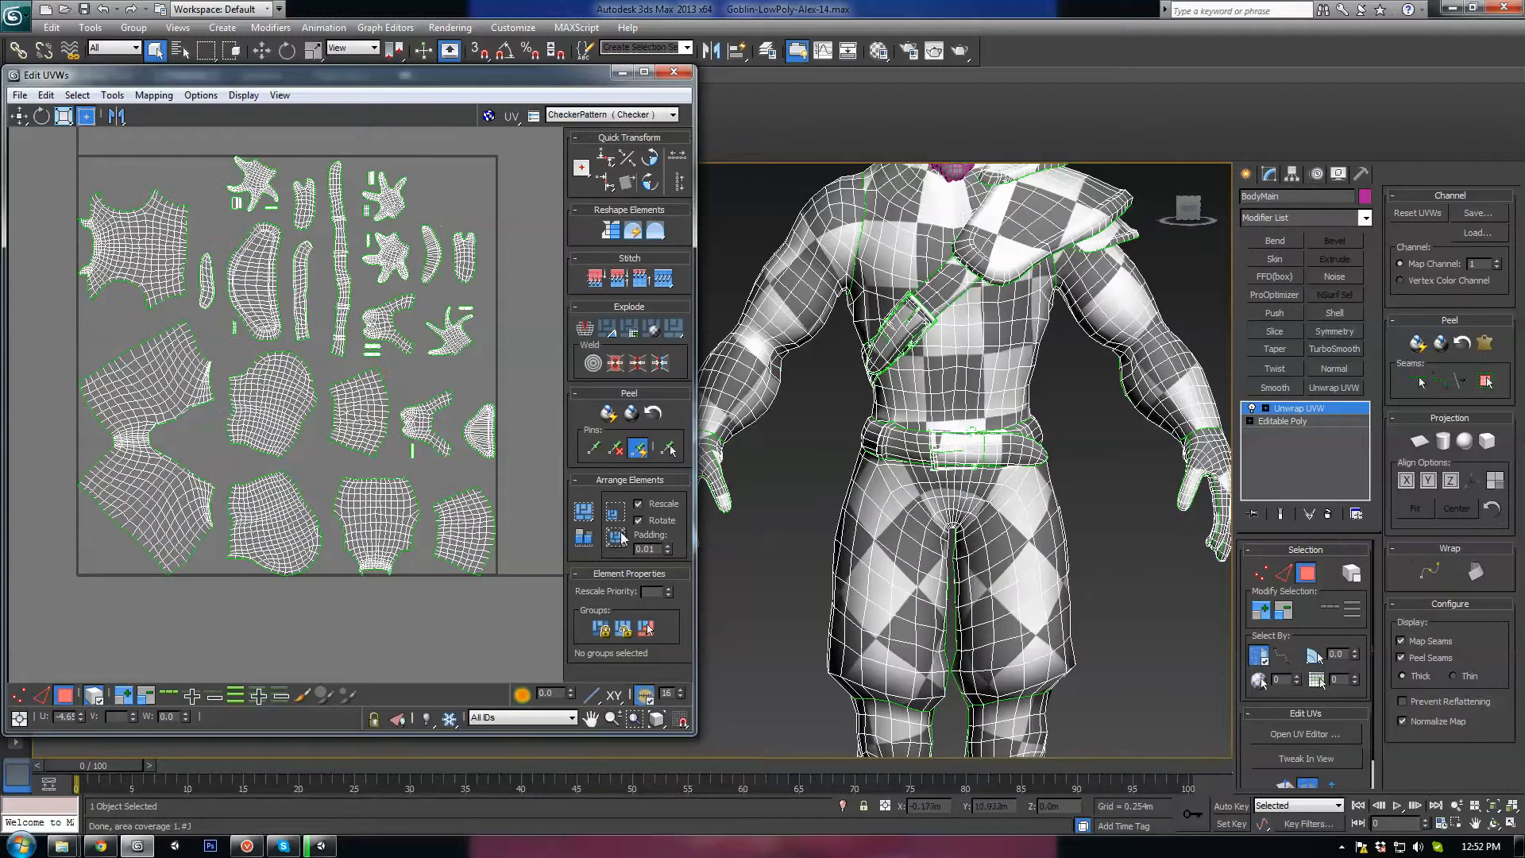
Select all UV shells and move them sideways out of the UV tile to leave it empty.
{"action": "scroll", "coordinate": [348, 474], "scroll_direction": "down", "scroll_amount": 3}
{"action": "middle_click_drag", "start_coordinate": [159, 232], "coordinate": [83, 164]}
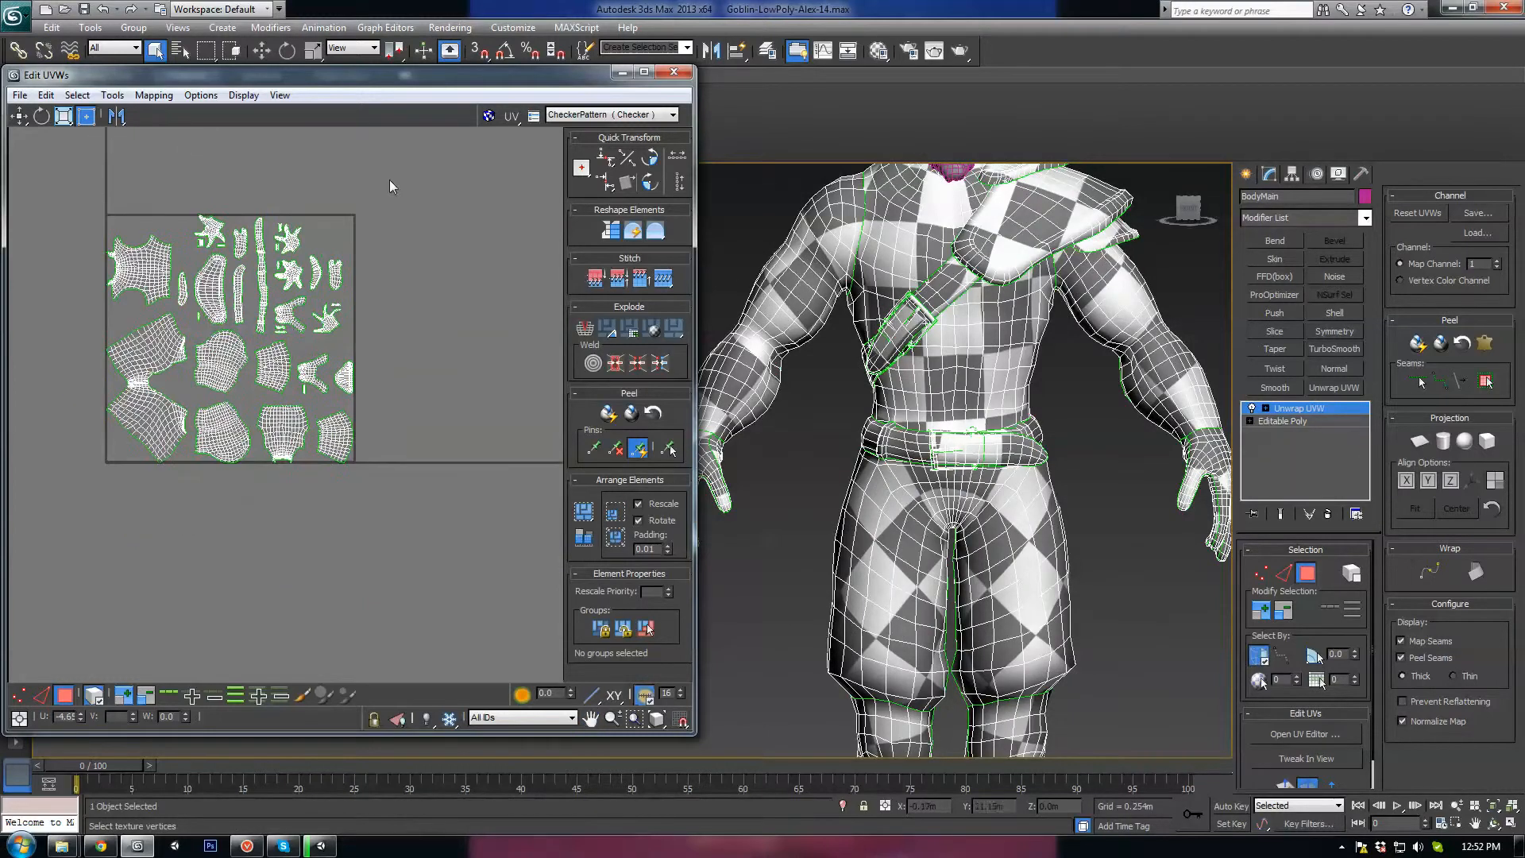
{"action": "left_click_drag", "start_coordinate": [389, 184], "coordinate": [81, 507]}
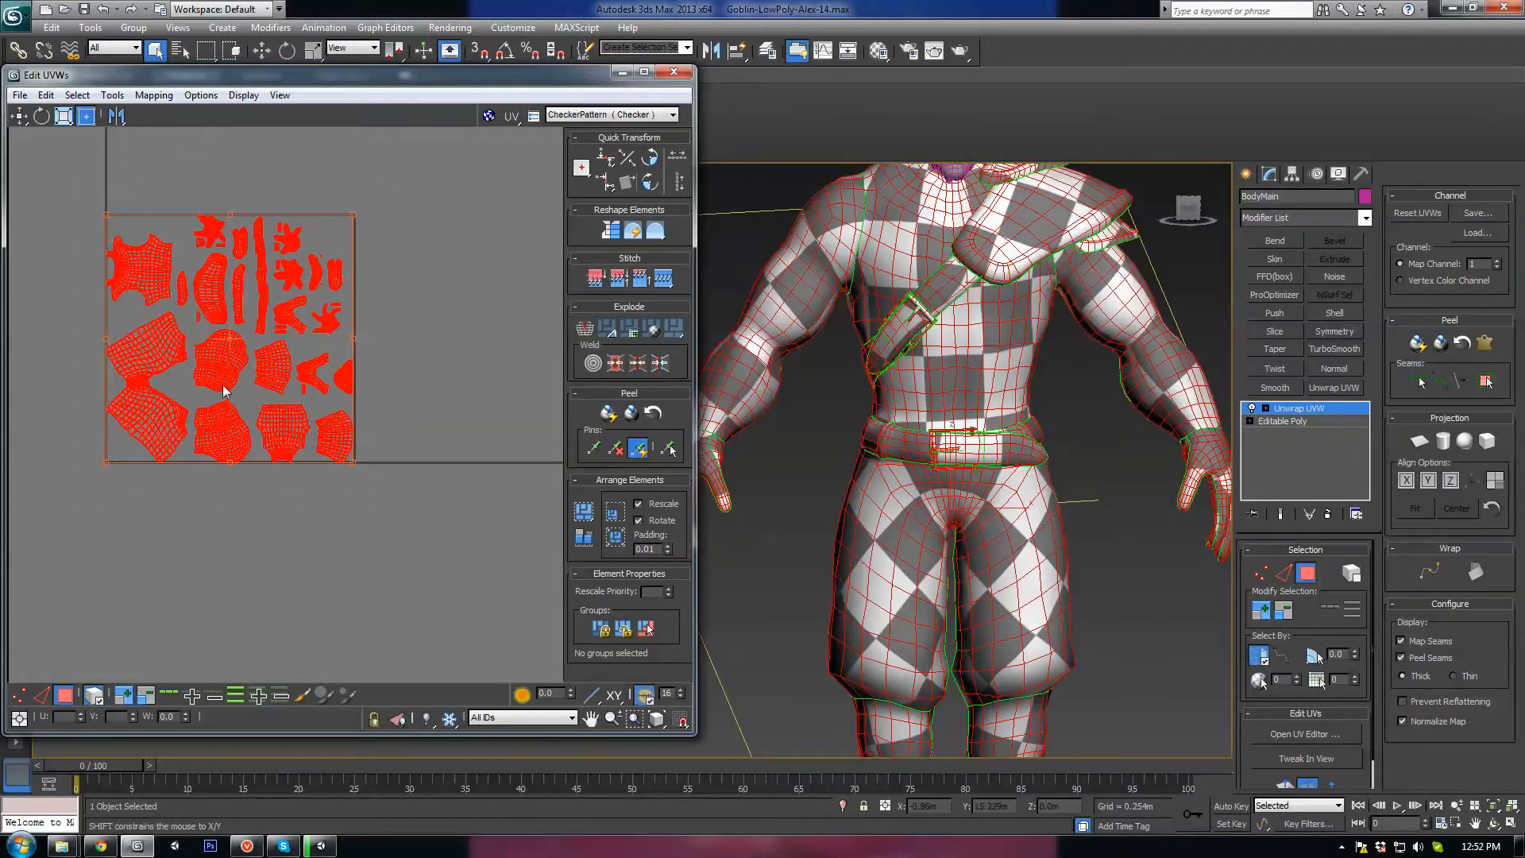
{"action": "left_click_drag", "start_coordinate": [225, 391], "coordinate": [492, 391]}
{"action": "middle_click_drag", "start_coordinate": [260, 465], "coordinate": [115, 529]}
Select the whole front torso shell, rotate it upright with the neck up, and place it in the tile's upper-left corner.
{"action": "left_click", "coordinate": [274, 330]}
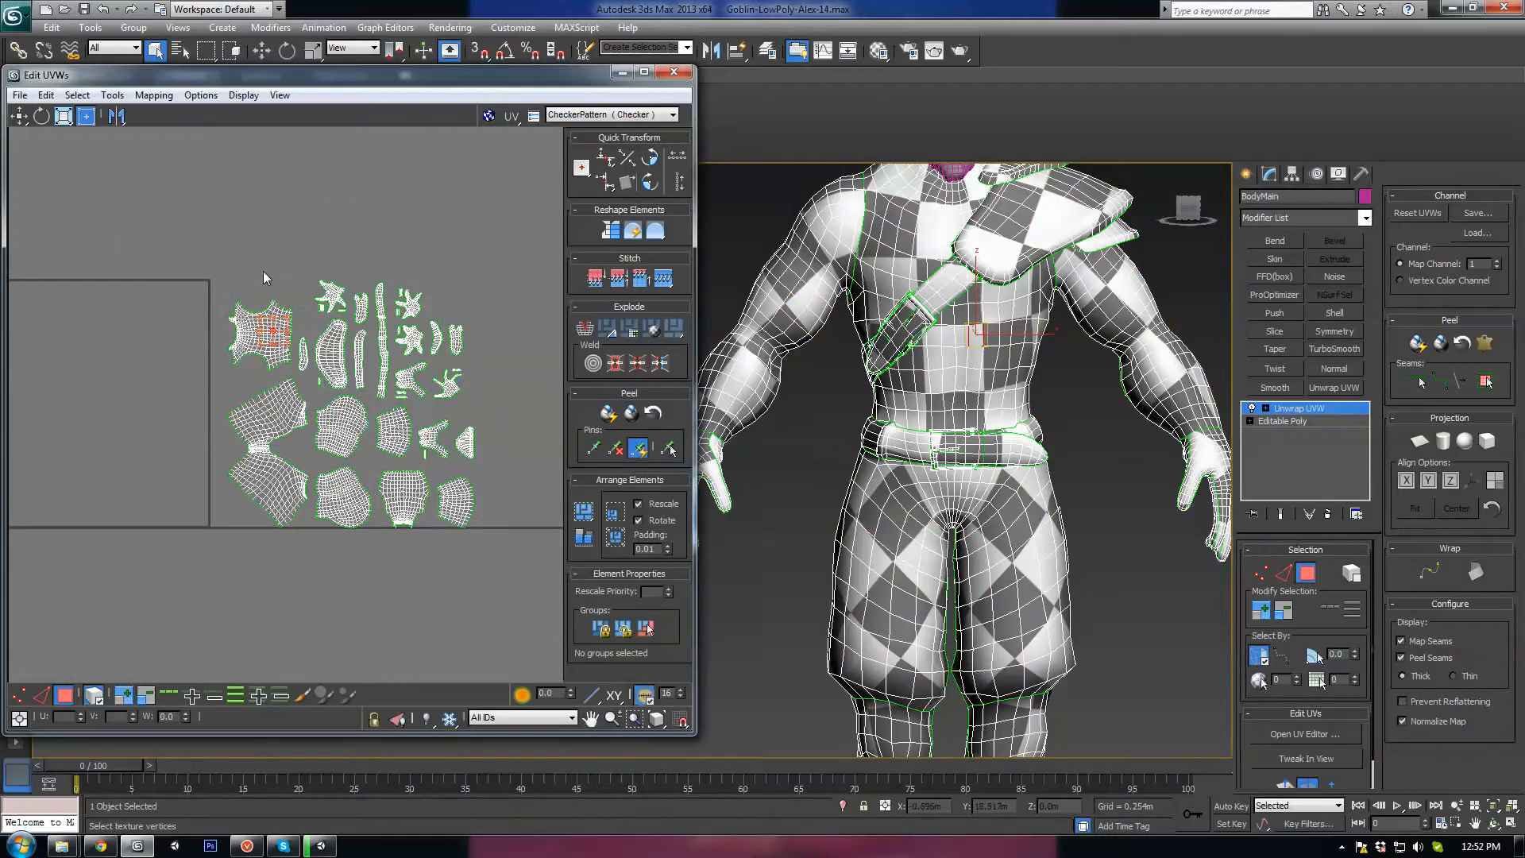
{"action": "left_click", "coordinate": [264, 273]}
{"action": "left_click", "coordinate": [276, 350]}
{"action": "scroll", "coordinate": [365, 358], "scroll_direction": "up", "scroll_amount": 2}
{"action": "middle_click_drag", "start_coordinate": [277, 356], "coordinate": [421, 389]}
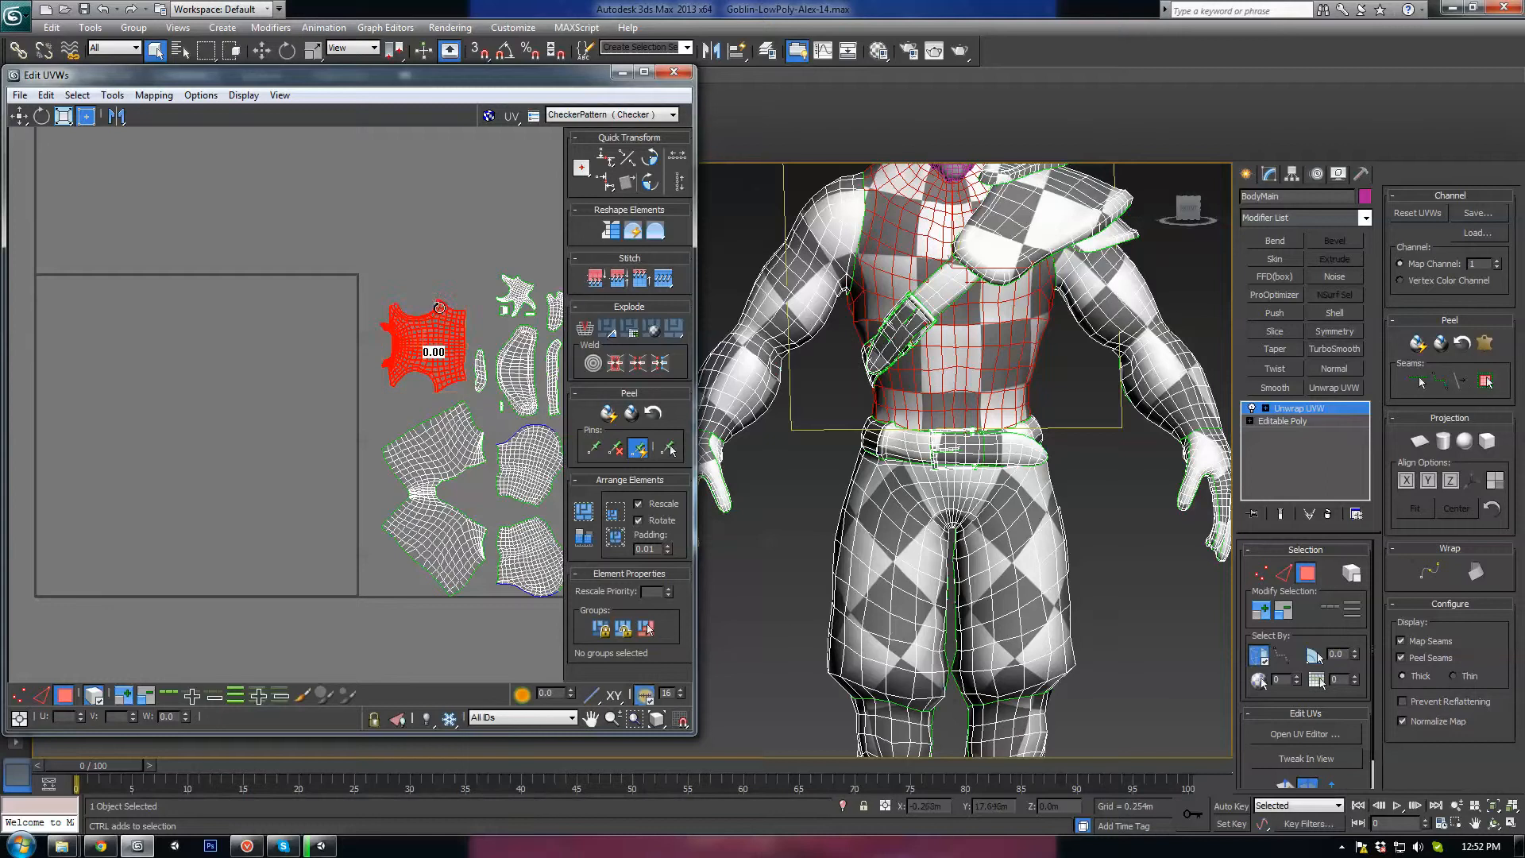
{"action": "left_click_drag", "start_coordinate": [439, 307], "coordinate": [486, 354]}
{"action": "left_click_drag", "start_coordinate": [486, 354], "coordinate": [486, 345]}
{"action": "middle_click_drag", "start_coordinate": [388, 417], "coordinate": [426, 415]}
{"action": "left_click_drag", "start_coordinate": [463, 362], "coordinate": [124, 336]}
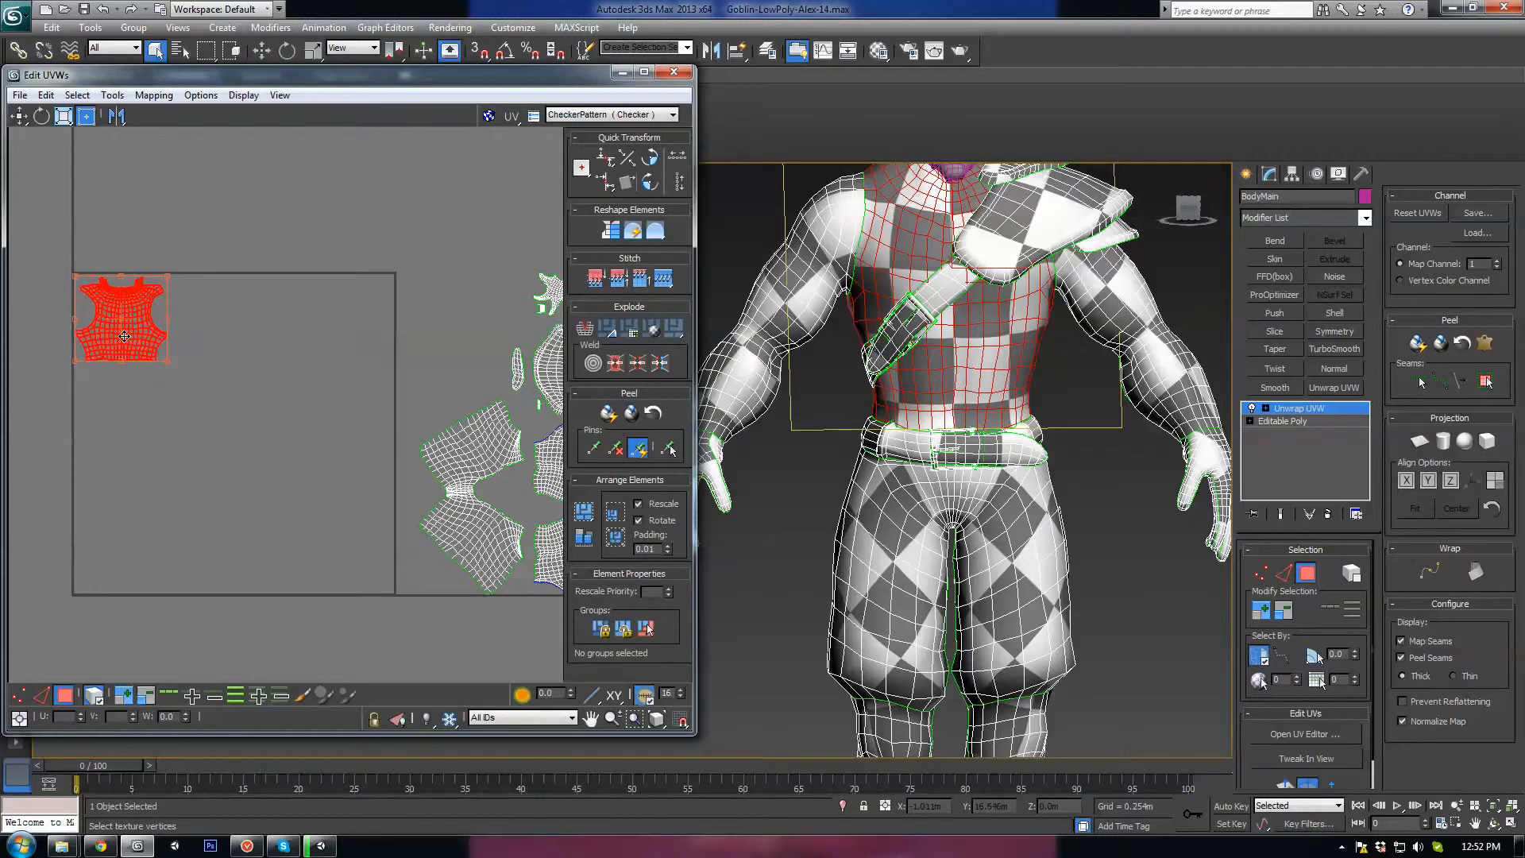
Shift the front torso shell along the tile's upper edge to its middle.
{"action": "middle_click_drag", "start_coordinate": [116, 368], "coordinate": [198, 362]}
{"action": "scroll", "coordinate": [198, 363], "scroll_direction": "up", "scroll_amount": 3}
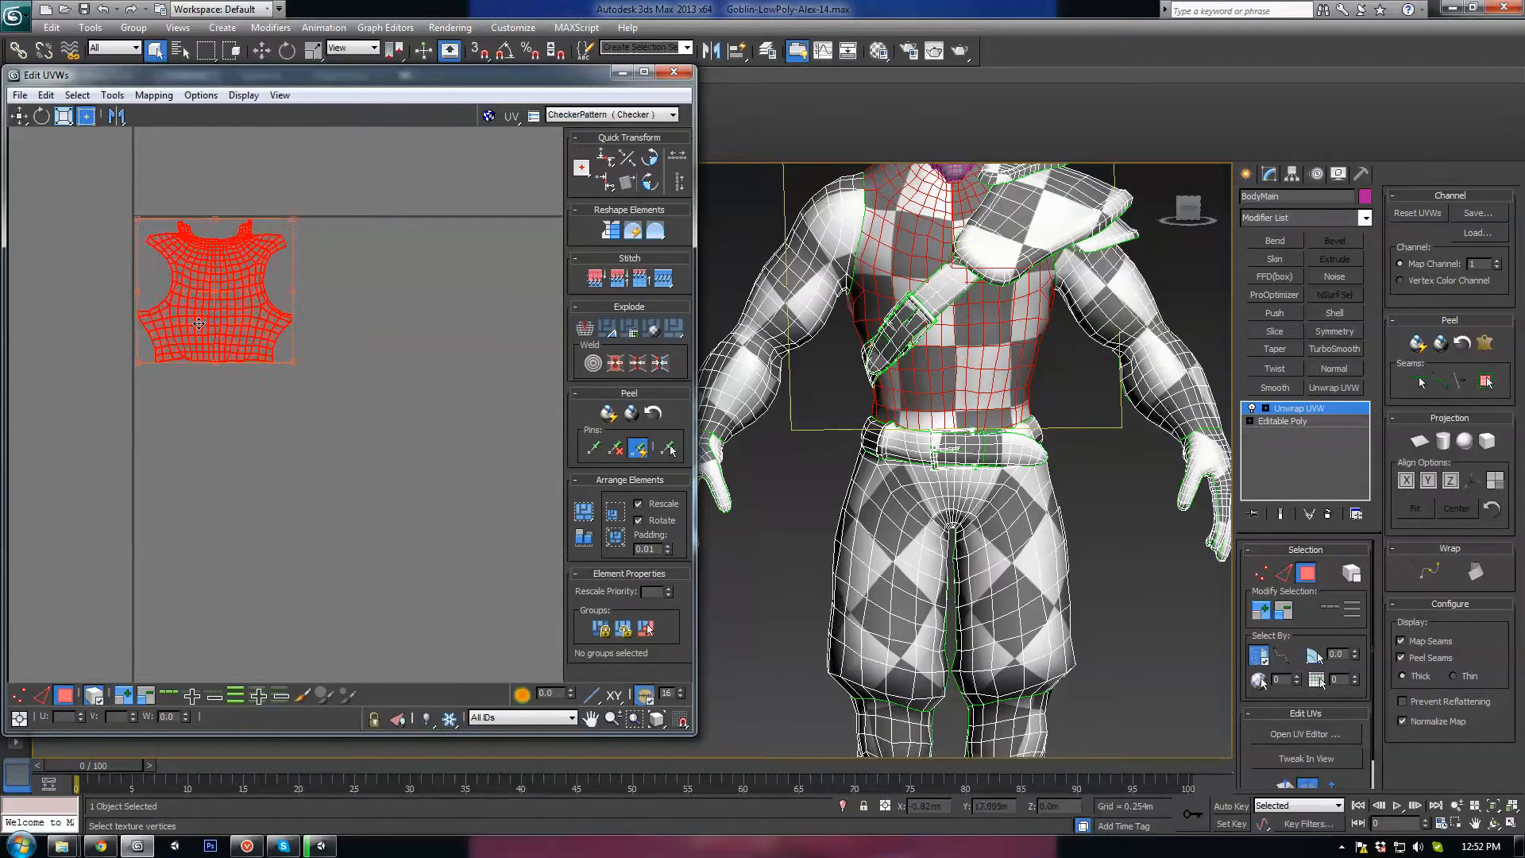
{"action": "scroll", "coordinate": [469, 475], "scroll_direction": "down", "scroll_amount": 2}
{"action": "middle_click_drag", "start_coordinate": [374, 469], "coordinate": [356, 497]}
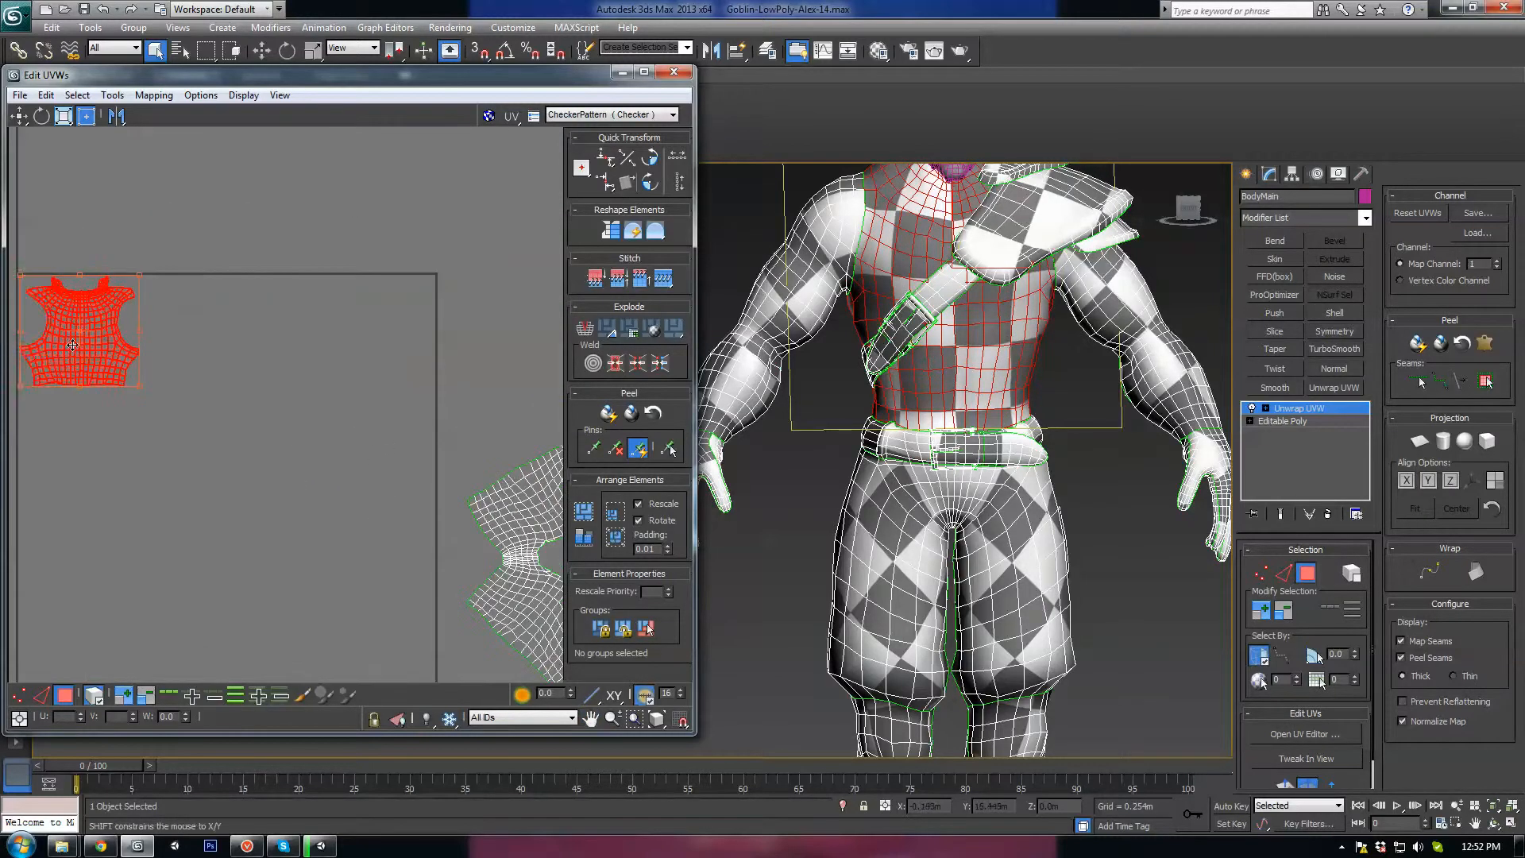
{"action": "left_click_drag", "start_coordinate": [72, 345], "coordinate": [219, 353]}
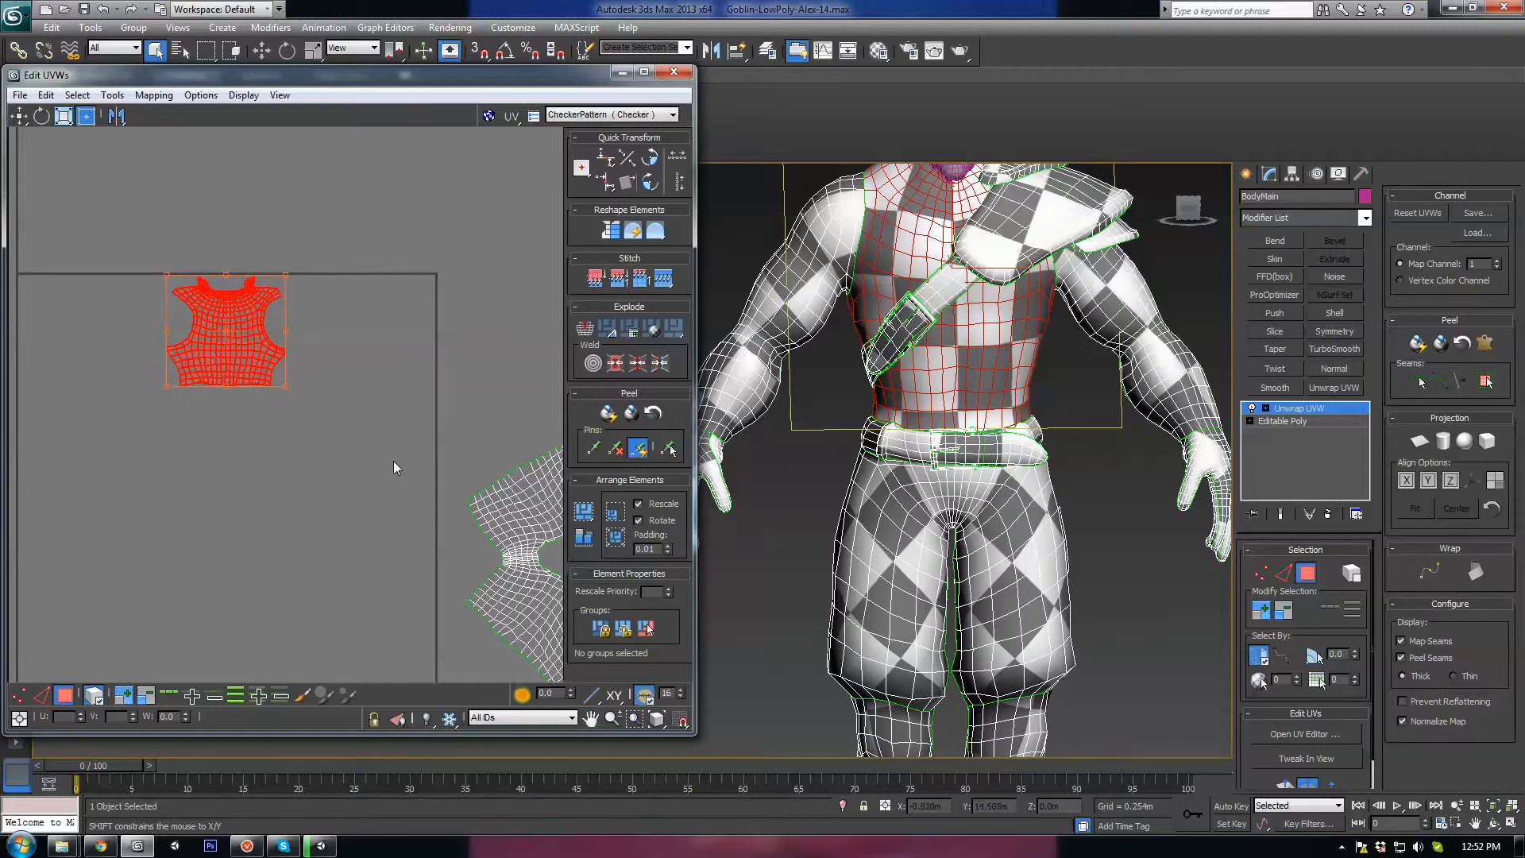
Move the goblin's right arm shell into the UV tile and place it on the left side of the front torso shell.
{"action": "scroll", "coordinate": [395, 467], "scroll_direction": "down", "scroll_amount": 3}
{"action": "middle_click_drag", "start_coordinate": [395, 467], "coordinate": [282, 450]}
{"action": "left_click", "coordinate": [334, 525]}
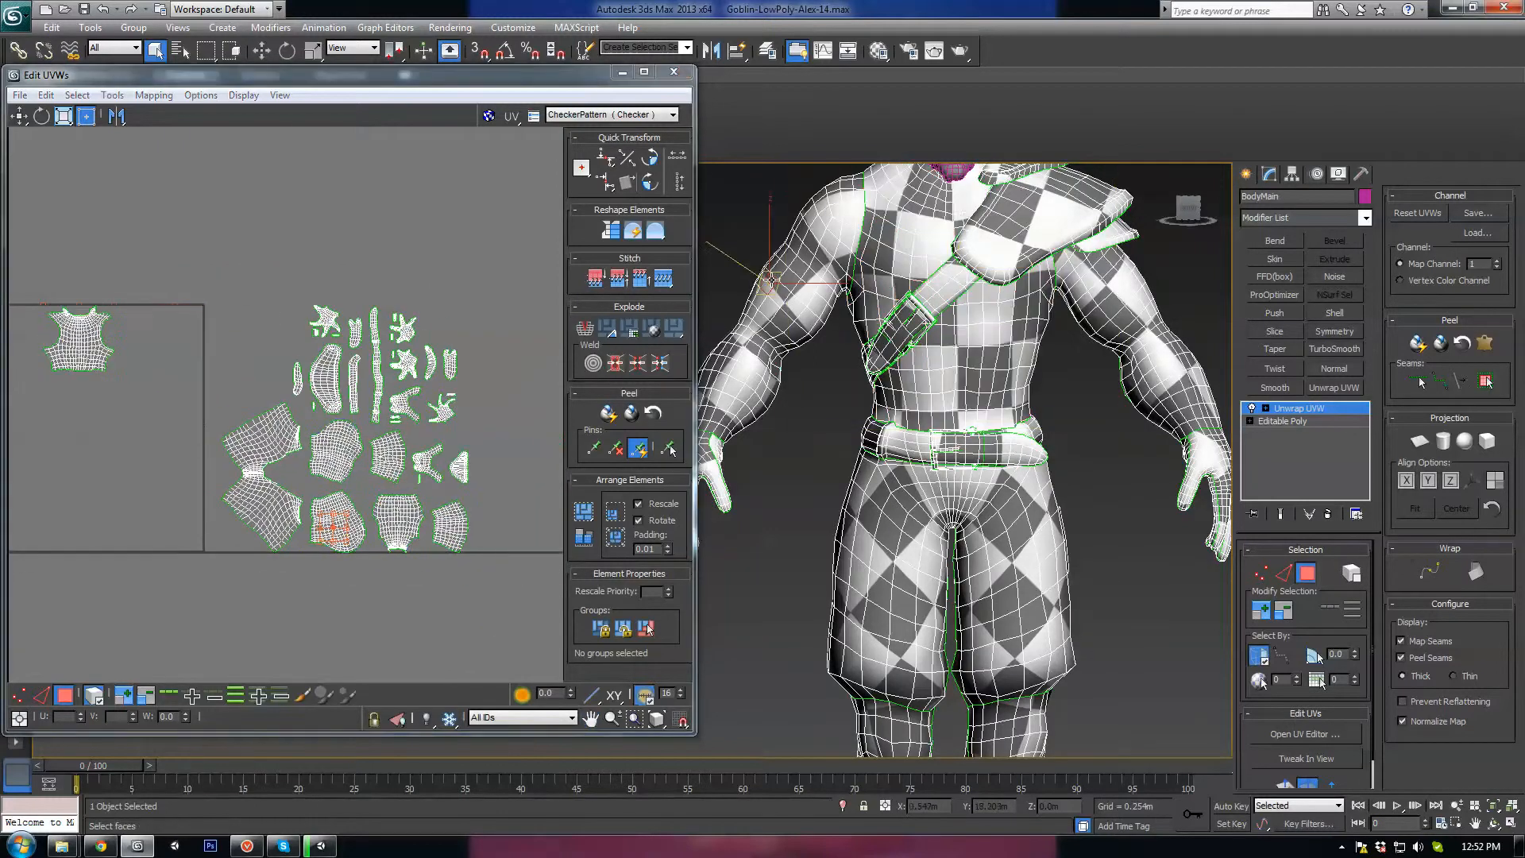
{"action": "middle_click_drag", "start_coordinate": [408, 598], "coordinate": [442, 596]}
{"action": "left_click", "coordinate": [369, 517]}
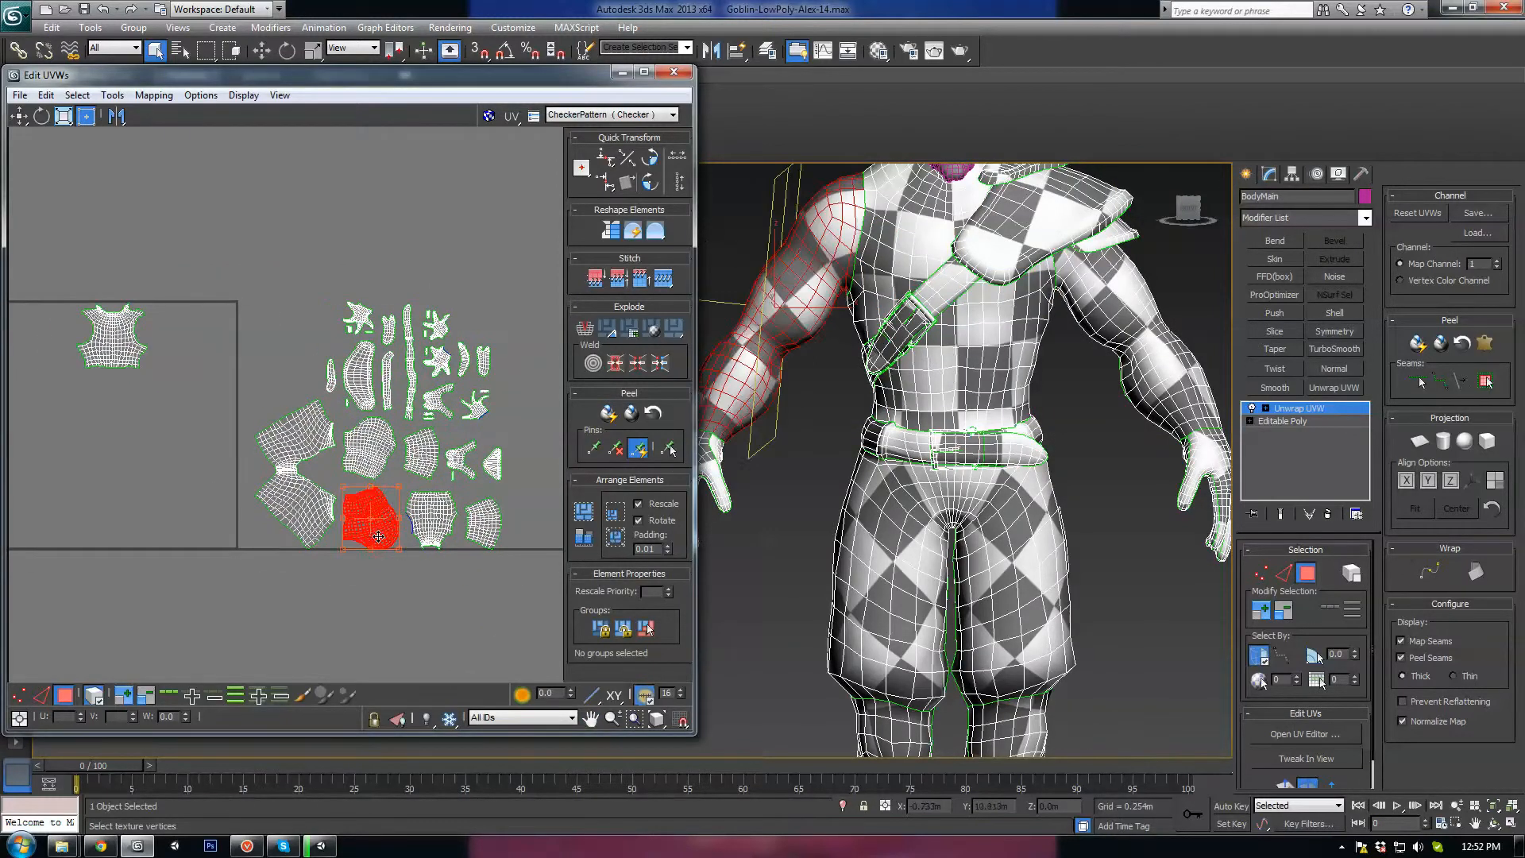
{"action": "left_click_drag", "start_coordinate": [369, 517], "coordinate": [114, 369]}
{"action": "middle_click_drag", "start_coordinate": [114, 370], "coordinate": [340, 362]}
{"action": "scroll", "coordinate": [383, 362], "scroll_direction": "up", "scroll_amount": 3}
{"action": "left_click_drag", "start_coordinate": [326, 298], "coordinate": [257, 323]}
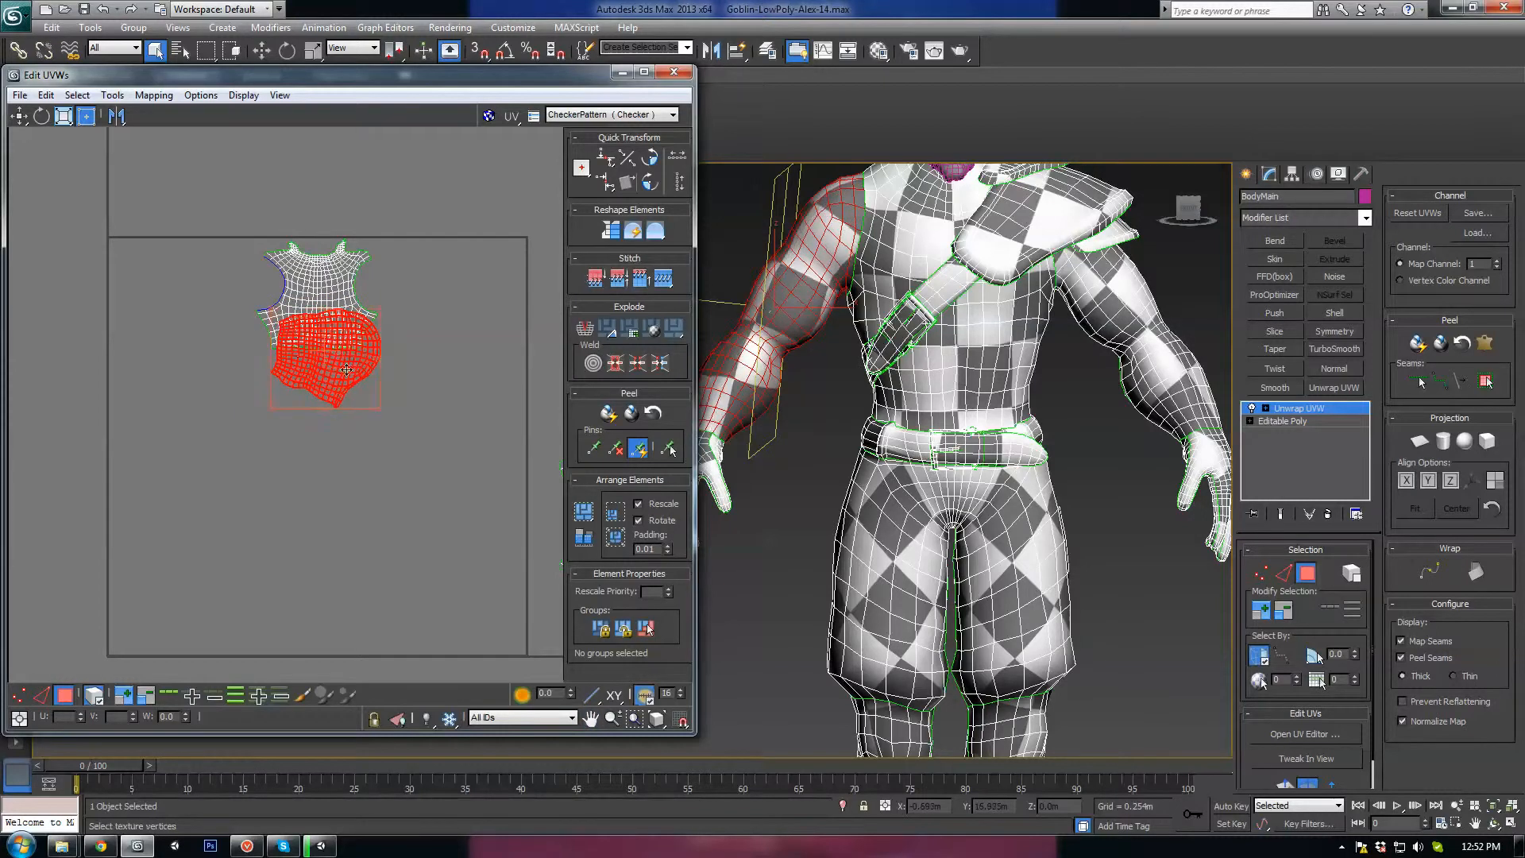
{"action": "left_click_drag", "start_coordinate": [347, 370], "coordinate": [222, 305]}
{"action": "scroll", "coordinate": [312, 403], "scroll_direction": "down", "scroll_amount": 2}
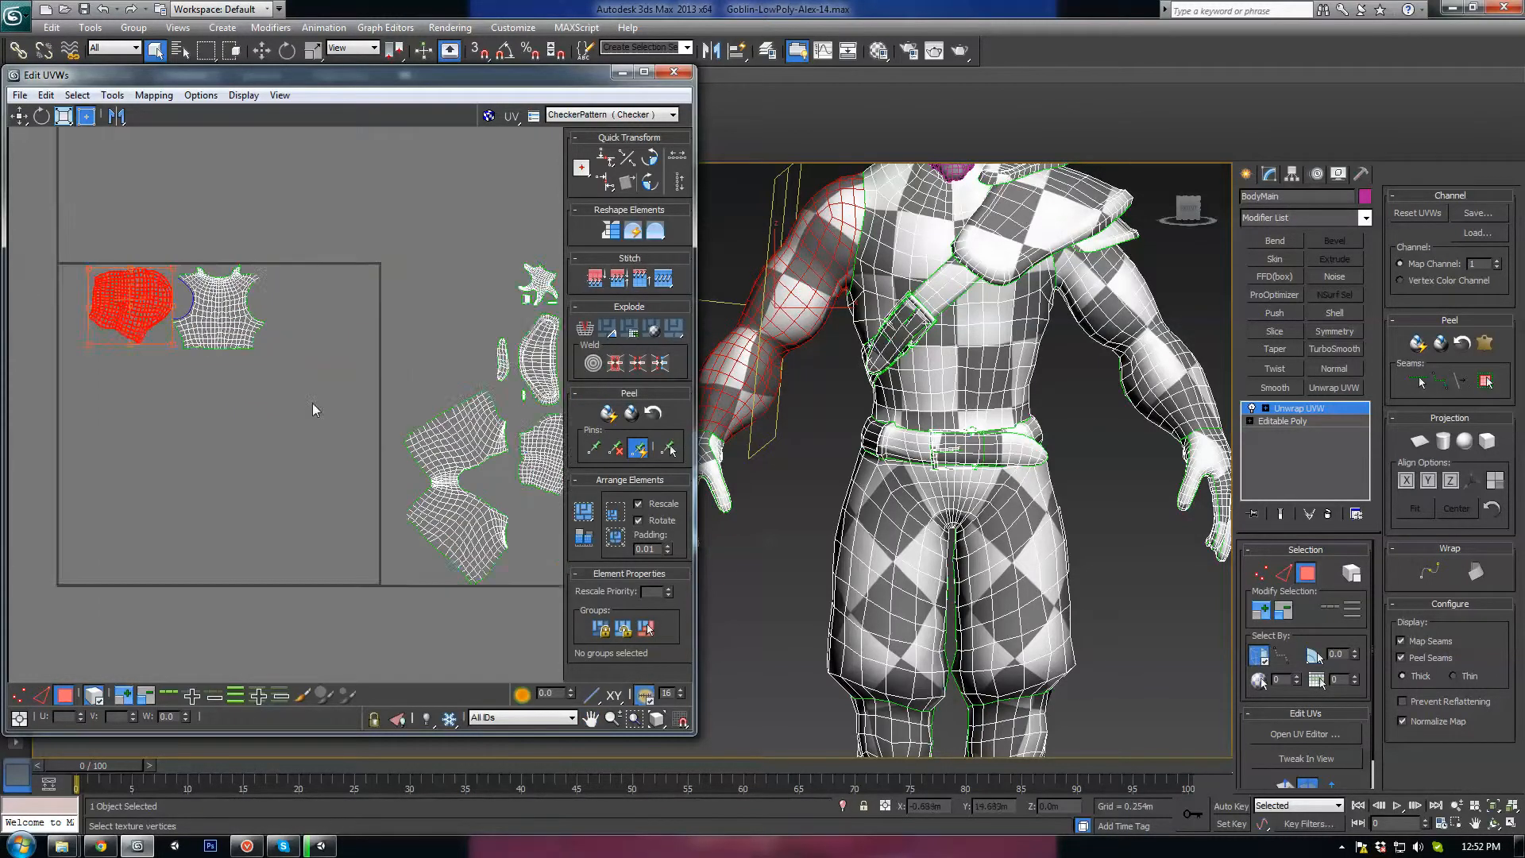
Place the goblin's left arm shell on the right side of the front torso shell and nudge the other arm shell closer to the torso.
{"action": "middle_click_drag", "start_coordinate": [555, 514], "coordinate": [429, 425]}
{"action": "left_click", "coordinate": [317, 381]}
{"action": "left_click_drag", "start_coordinate": [419, 379], "coordinate": [322, 455]}
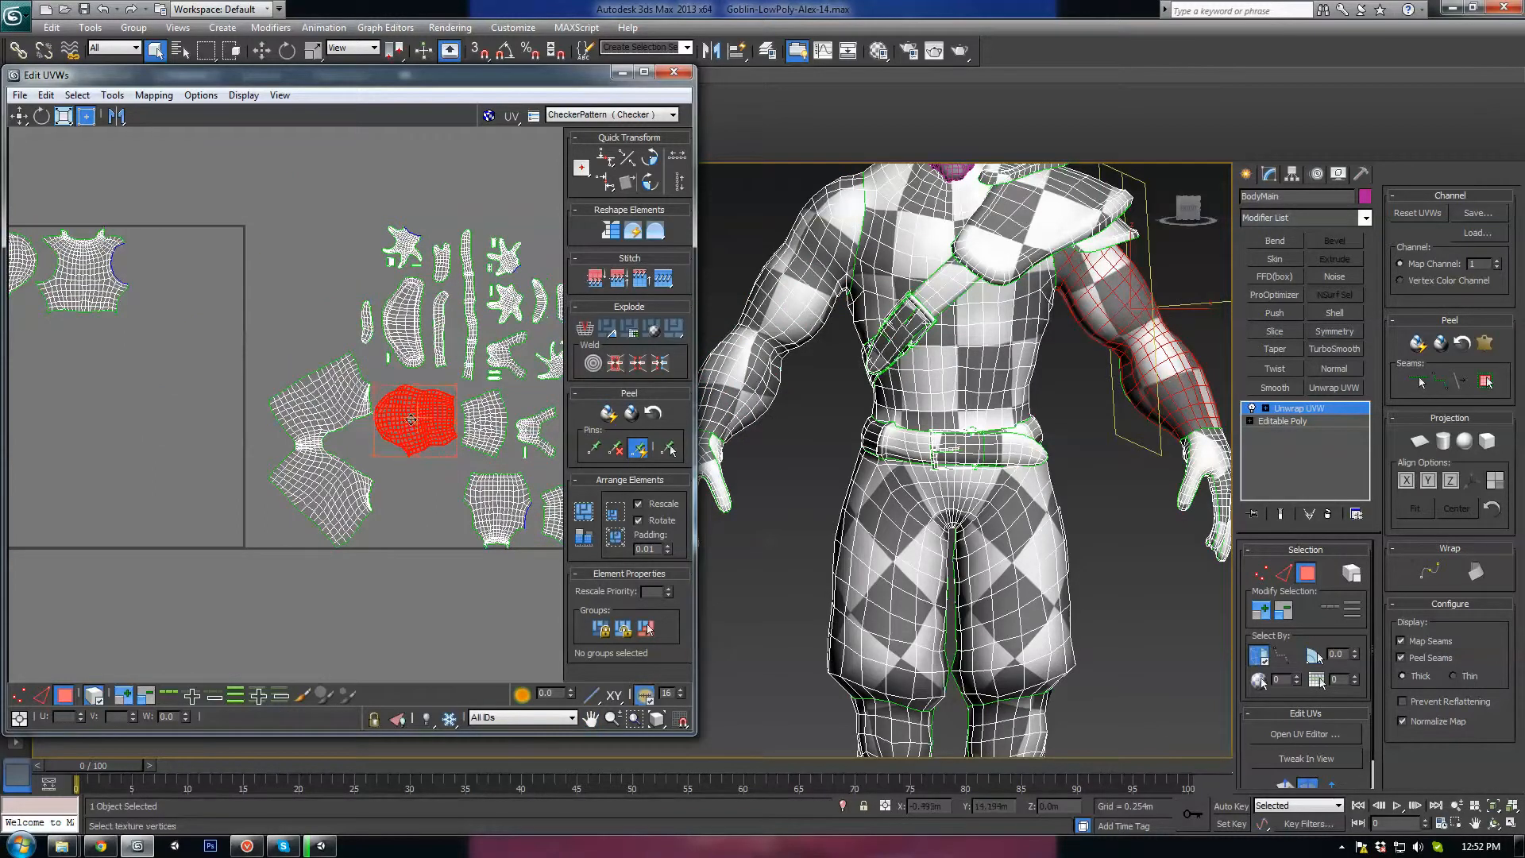
{"action": "left_click_drag", "start_coordinate": [411, 420], "coordinate": [225, 295]}
{"action": "scroll", "coordinate": [221, 300], "scroll_direction": "up", "scroll_amount": 3}
{"action": "middle_click_drag", "start_coordinate": [108, 349], "coordinate": [259, 400]}
{"action": "scroll", "coordinate": [133, 354], "scroll_direction": "up", "scroll_amount": 2}
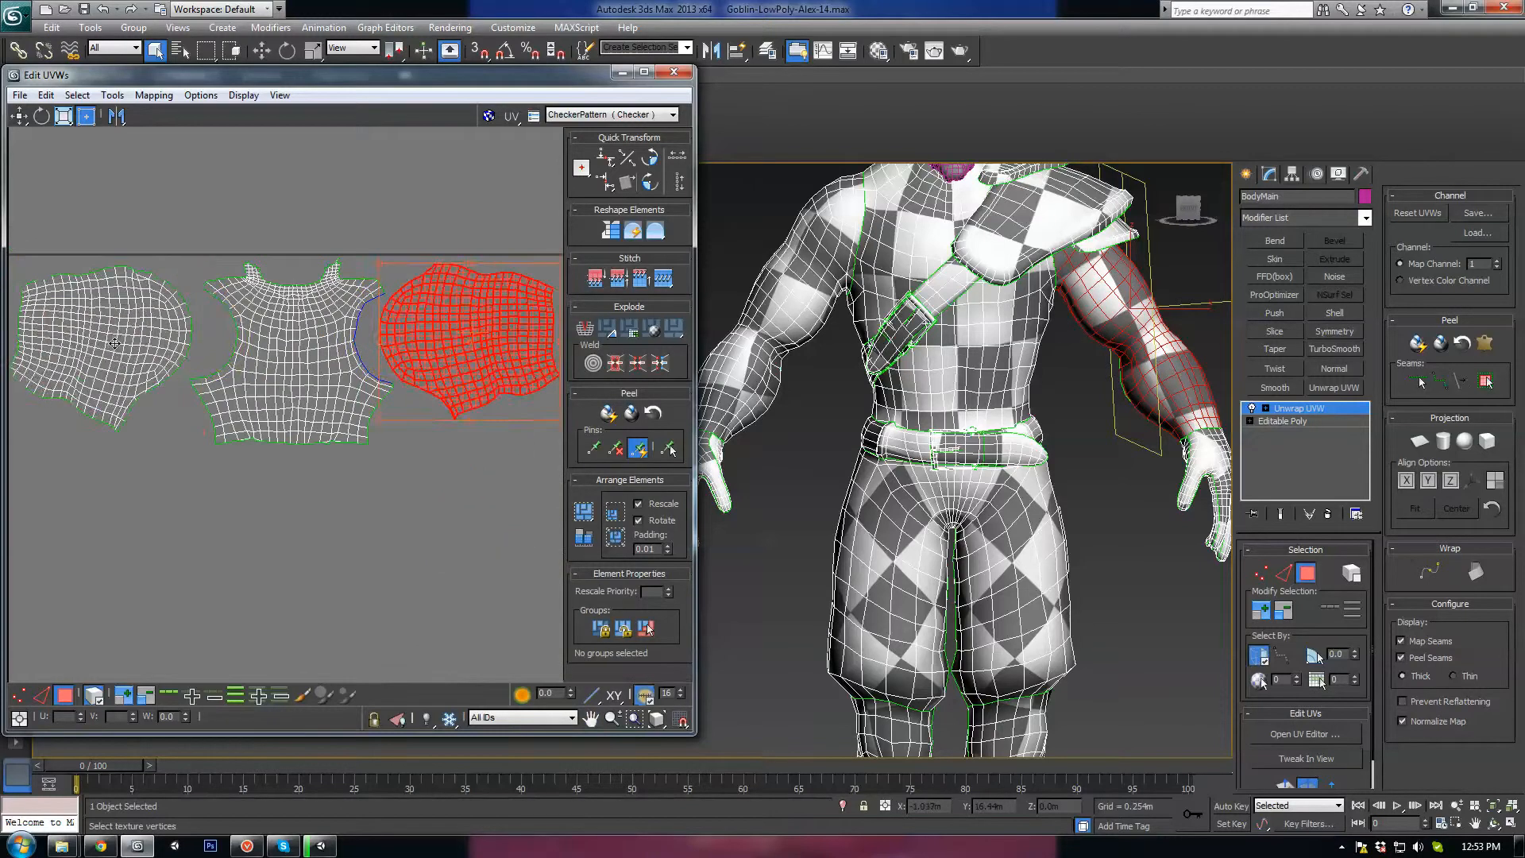
{"action": "left_click_drag", "start_coordinate": [115, 343], "coordinate": [126, 339]}
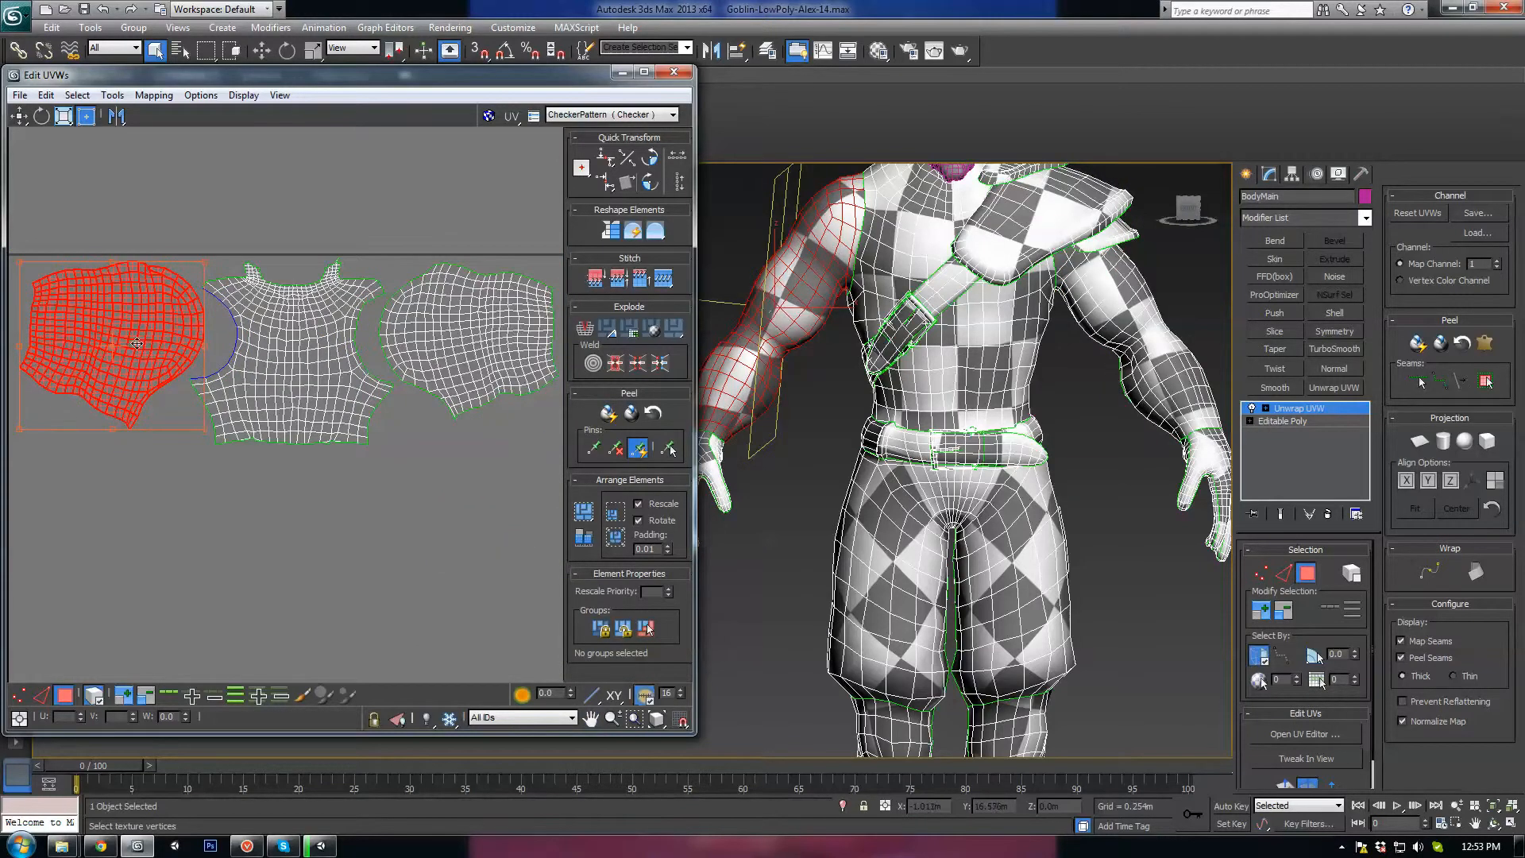
Move the trousers shell into the tile, rotate it so the legs point down, and centre it beneath the front torso shell.
{"action": "middle_click_drag", "start_coordinate": [468, 357], "coordinate": [430, 360]}
{"action": "middle_click_drag", "start_coordinate": [393, 479], "coordinate": [319, 411]}
{"action": "scroll", "coordinate": [319, 411], "scroll_direction": "down", "scroll_amount": 2}
{"action": "scroll", "coordinate": [453, 507], "scroll_direction": "down", "scroll_amount": 2}
{"action": "middle_click_drag", "start_coordinate": [453, 505], "coordinate": [356, 451]}
{"action": "scroll", "coordinate": [385, 434], "scroll_direction": "up", "scroll_amount": 1}
{"action": "scroll", "coordinate": [356, 451], "scroll_direction": "down", "scroll_amount": 2}
{"action": "middle_click_drag", "start_coordinate": [525, 461], "coordinate": [429, 443]}
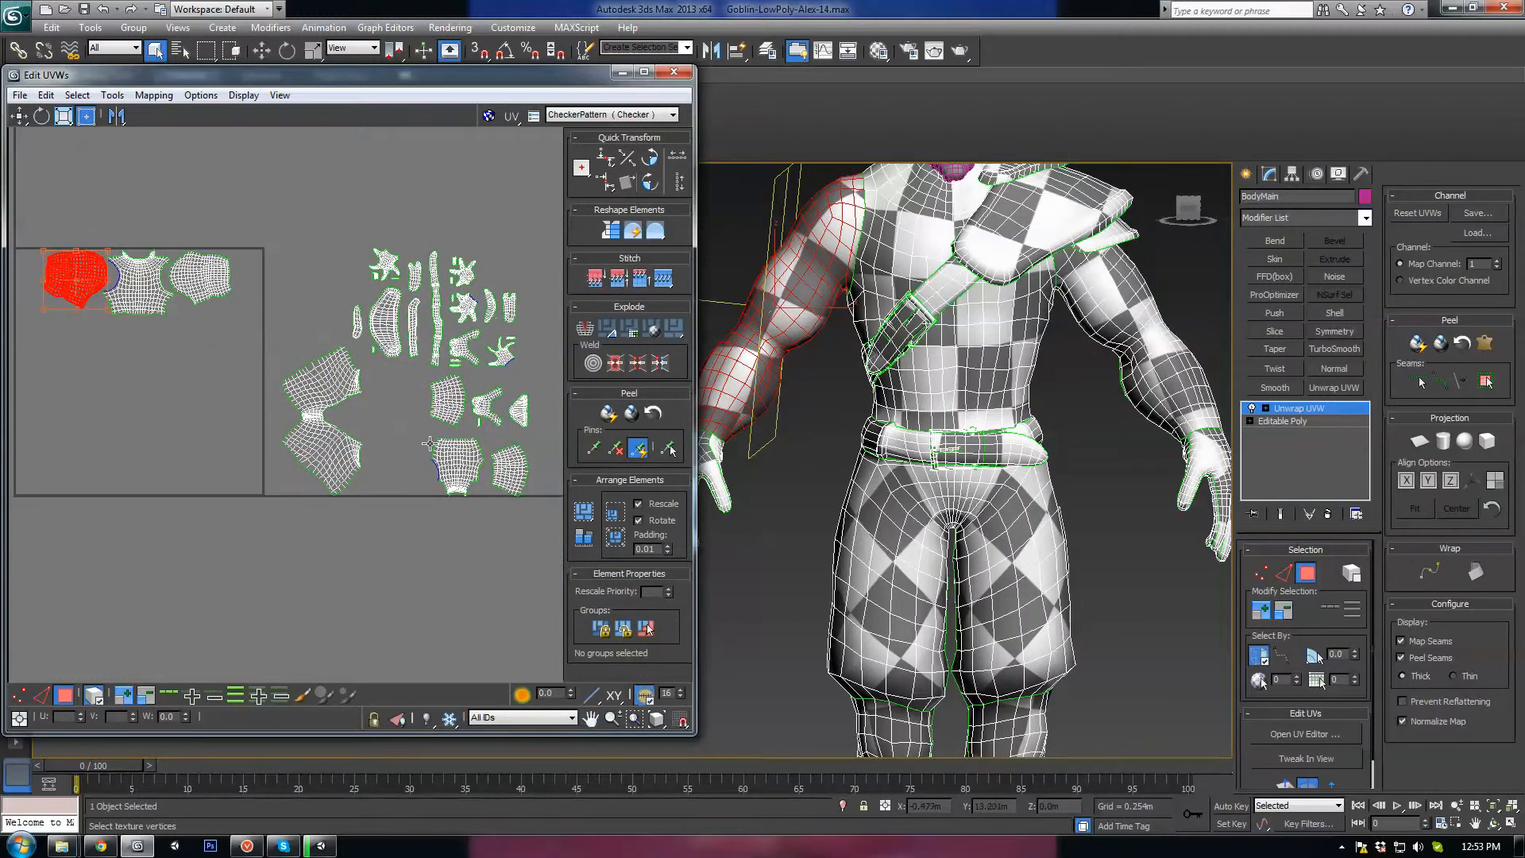
{"action": "left_click", "coordinate": [343, 377]}
{"action": "left_click_drag", "start_coordinate": [329, 358], "coordinate": [183, 382]}
{"action": "scroll", "coordinate": [175, 347], "scroll_direction": "up", "scroll_amount": 3}
{"action": "left_click_drag", "start_coordinate": [135, 327], "coordinate": [156, 326]}
{"action": "left_click_drag", "start_coordinate": [178, 388], "coordinate": [177, 383]}
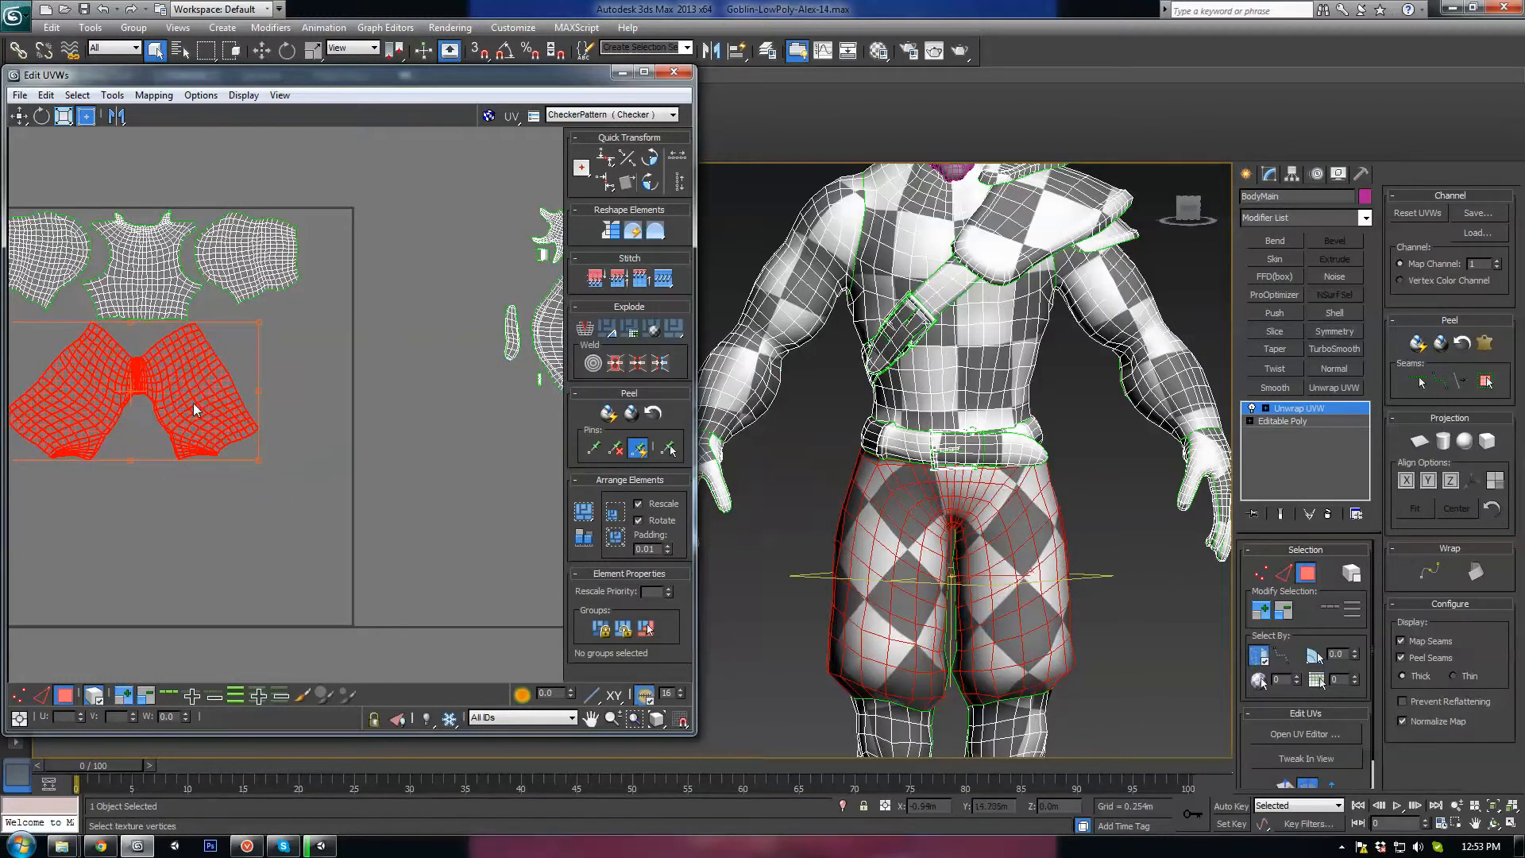
Bring the belt shell into the tile, rotate it horizontal, and place it between the torso and trousers shells.
{"action": "scroll", "coordinate": [386, 482], "scroll_direction": "down", "scroll_amount": 4}
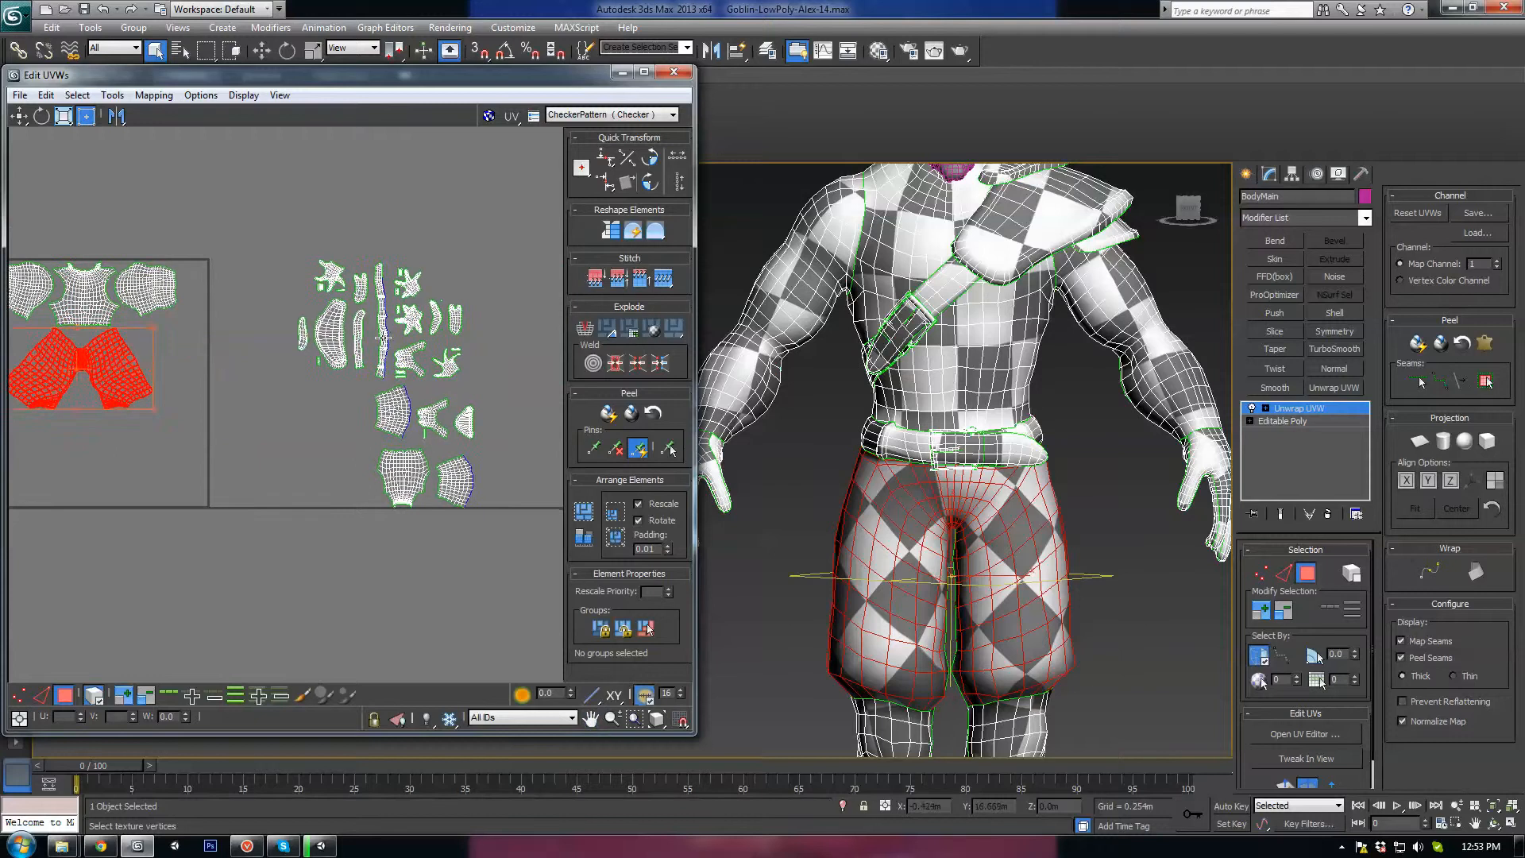
{"action": "left_click", "coordinate": [382, 337]}
{"action": "scroll", "coordinate": [383, 337], "scroll_direction": "up", "scroll_amount": 1}
{"action": "left_click_drag", "start_coordinate": [449, 353], "coordinate": [172, 381]}
{"action": "scroll", "coordinate": [259, 389], "scroll_direction": "up", "scroll_amount": 3}
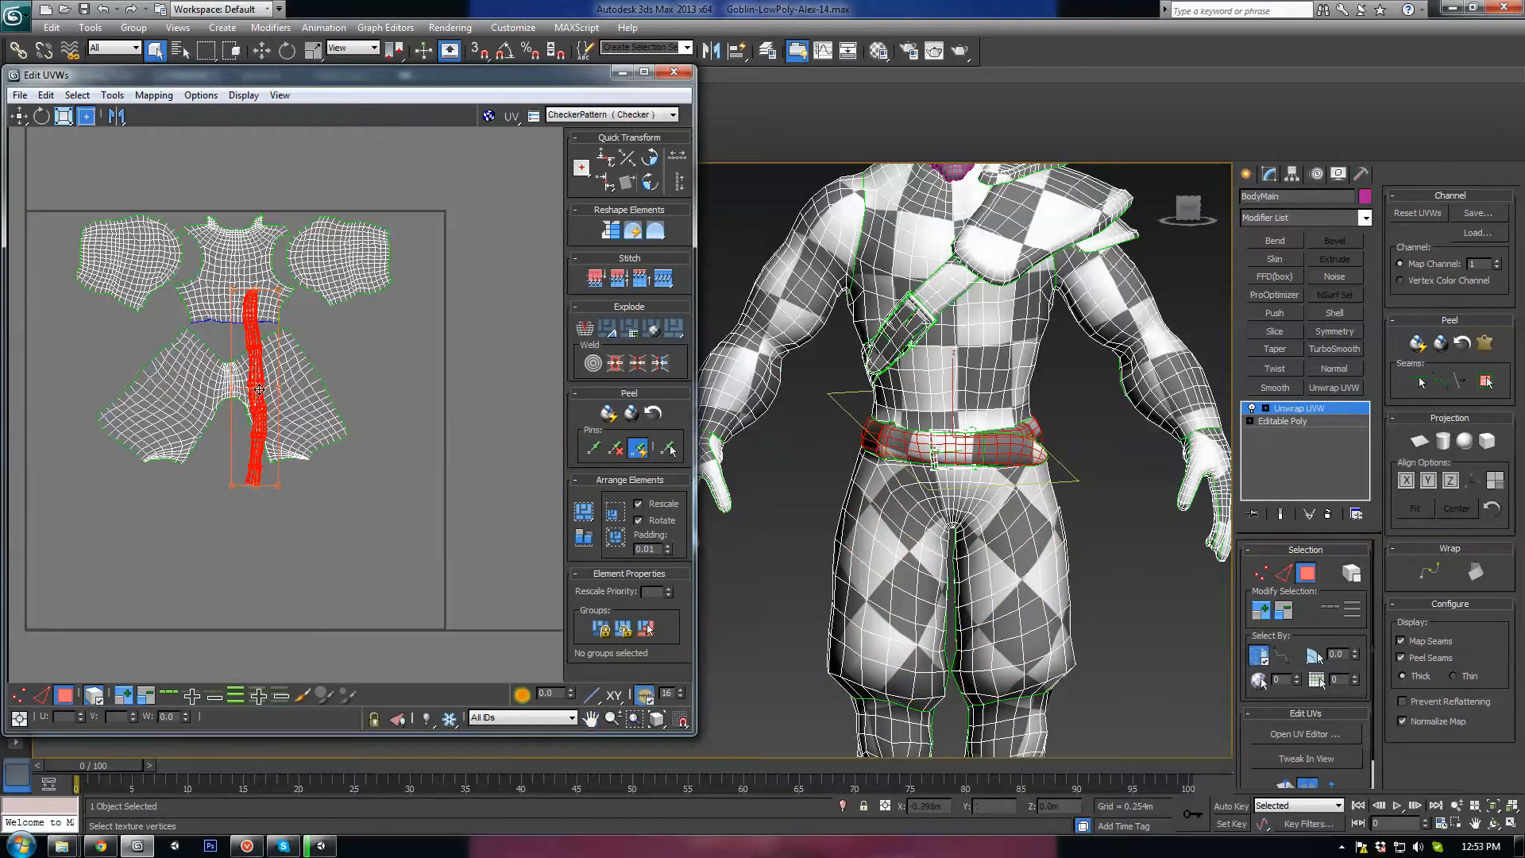
{"action": "left_click_drag", "start_coordinate": [271, 298], "coordinate": [361, 395]}
{"action": "scroll", "coordinate": [314, 403], "scroll_direction": "up", "scroll_amount": 2}
{"action": "left_click_drag", "start_coordinate": [267, 386], "coordinate": [251, 317]}
Lower the trousers shell slightly and fit the belt shell closely into the gap beneath the torso without overlaps.
{"action": "scroll", "coordinate": [267, 427], "scroll_direction": "up", "scroll_amount": 2}
{"action": "left_click", "coordinate": [267, 427]}
{"action": "left_click_drag", "start_coordinate": [268, 429], "coordinate": [270, 477]}
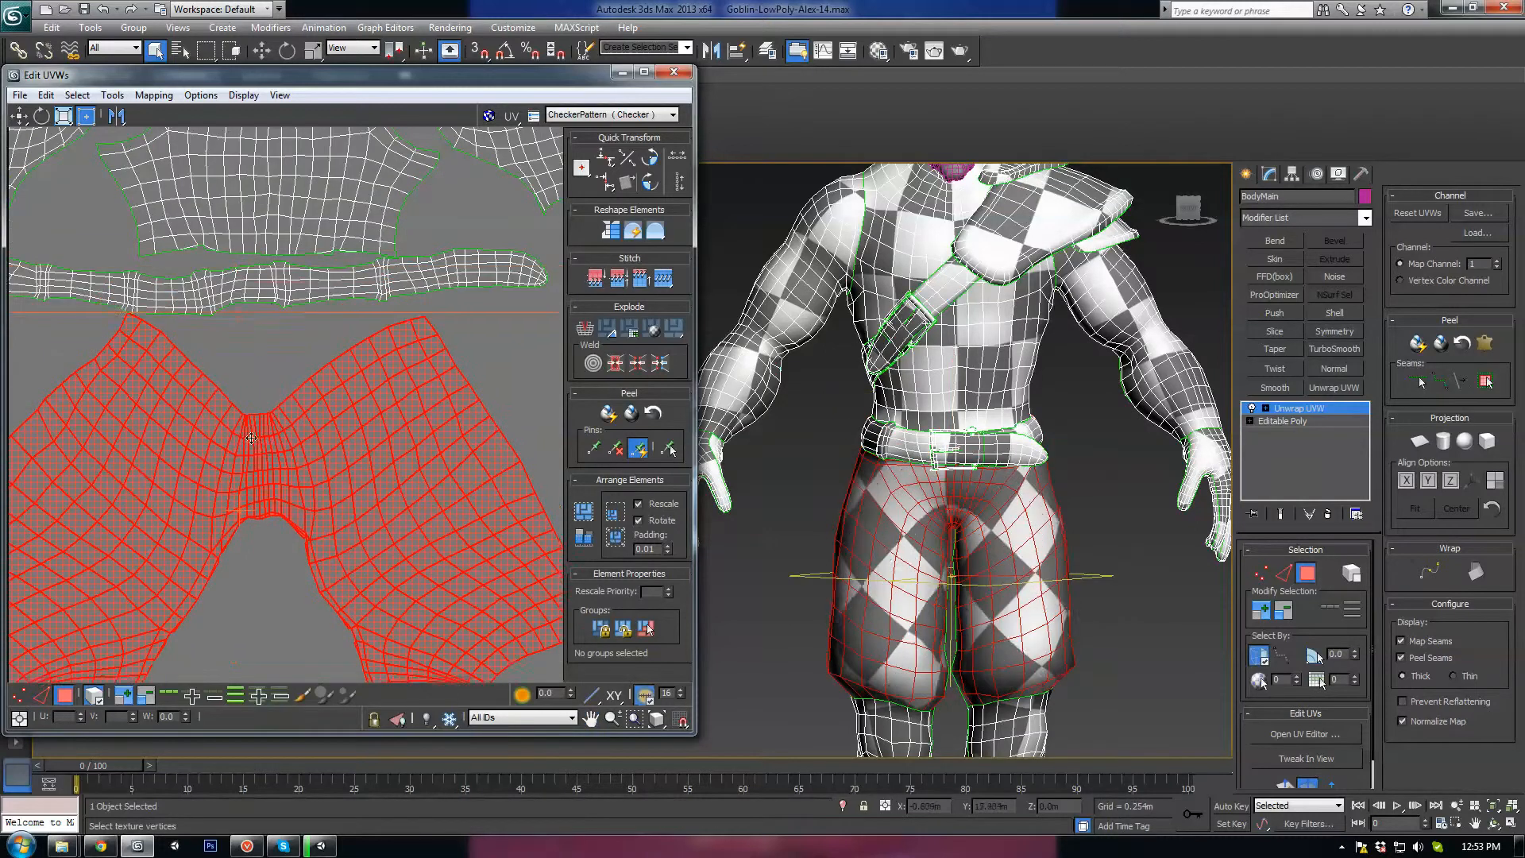
{"action": "left_click", "coordinate": [314, 284]}
{"action": "left_click_drag", "start_coordinate": [315, 284], "coordinate": [271, 253]}
{"action": "scroll", "coordinate": [294, 330], "scroll_direction": "up", "scroll_amount": 1}
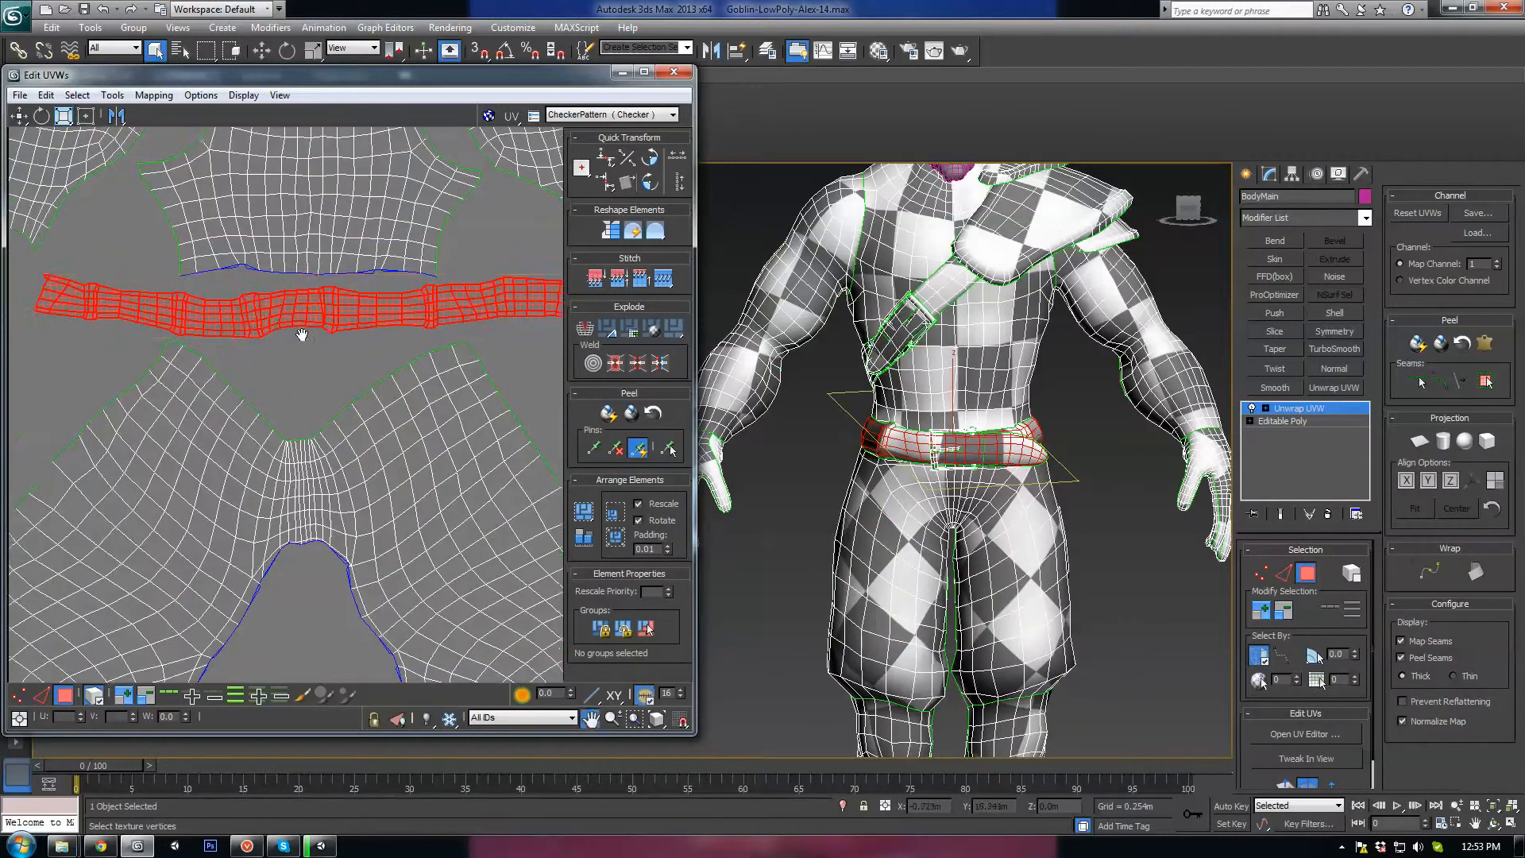
{"action": "left_click_drag", "start_coordinate": [286, 324], "coordinate": [329, 300]}
{"action": "left_click", "coordinate": [310, 475]}
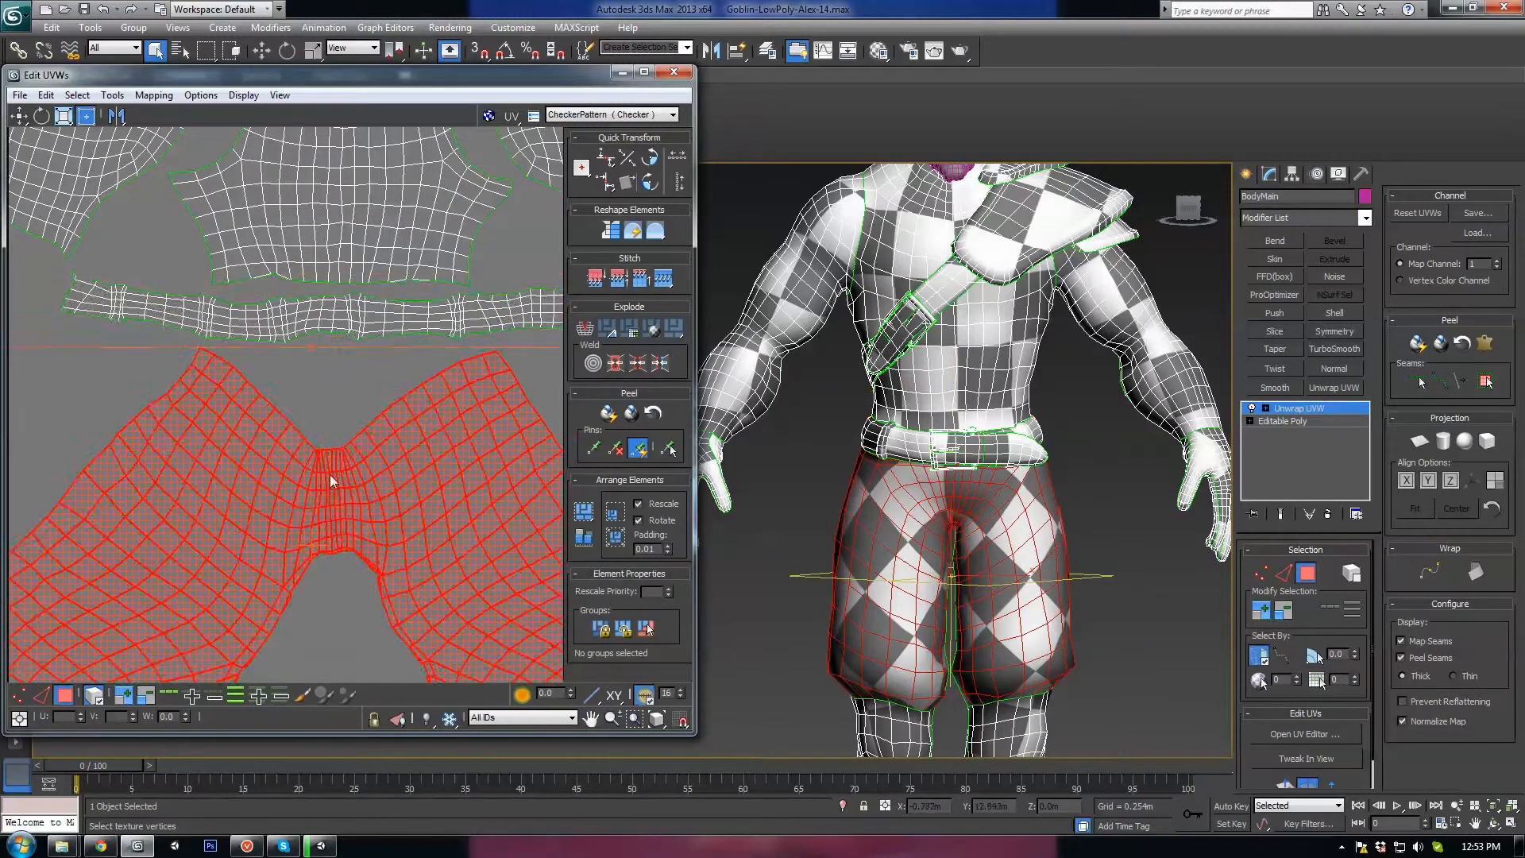
Move the large shoulder armour shell into the tile and place it upright beside the trousers shell, under the left arm shell.
{"action": "scroll", "coordinate": [332, 474], "scroll_direction": "down", "scroll_amount": 4}
{"action": "middle_click_drag", "start_coordinate": [404, 477], "coordinate": [252, 387]}
{"action": "middle_click_drag", "start_coordinate": [488, 411], "coordinate": [383, 426]}
{"action": "scroll", "coordinate": [360, 396], "scroll_direction": "down", "scroll_amount": 3}
{"action": "middle_click_drag", "start_coordinate": [529, 346], "coordinate": [425, 340]}
{"action": "left_click", "coordinate": [488, 311]}
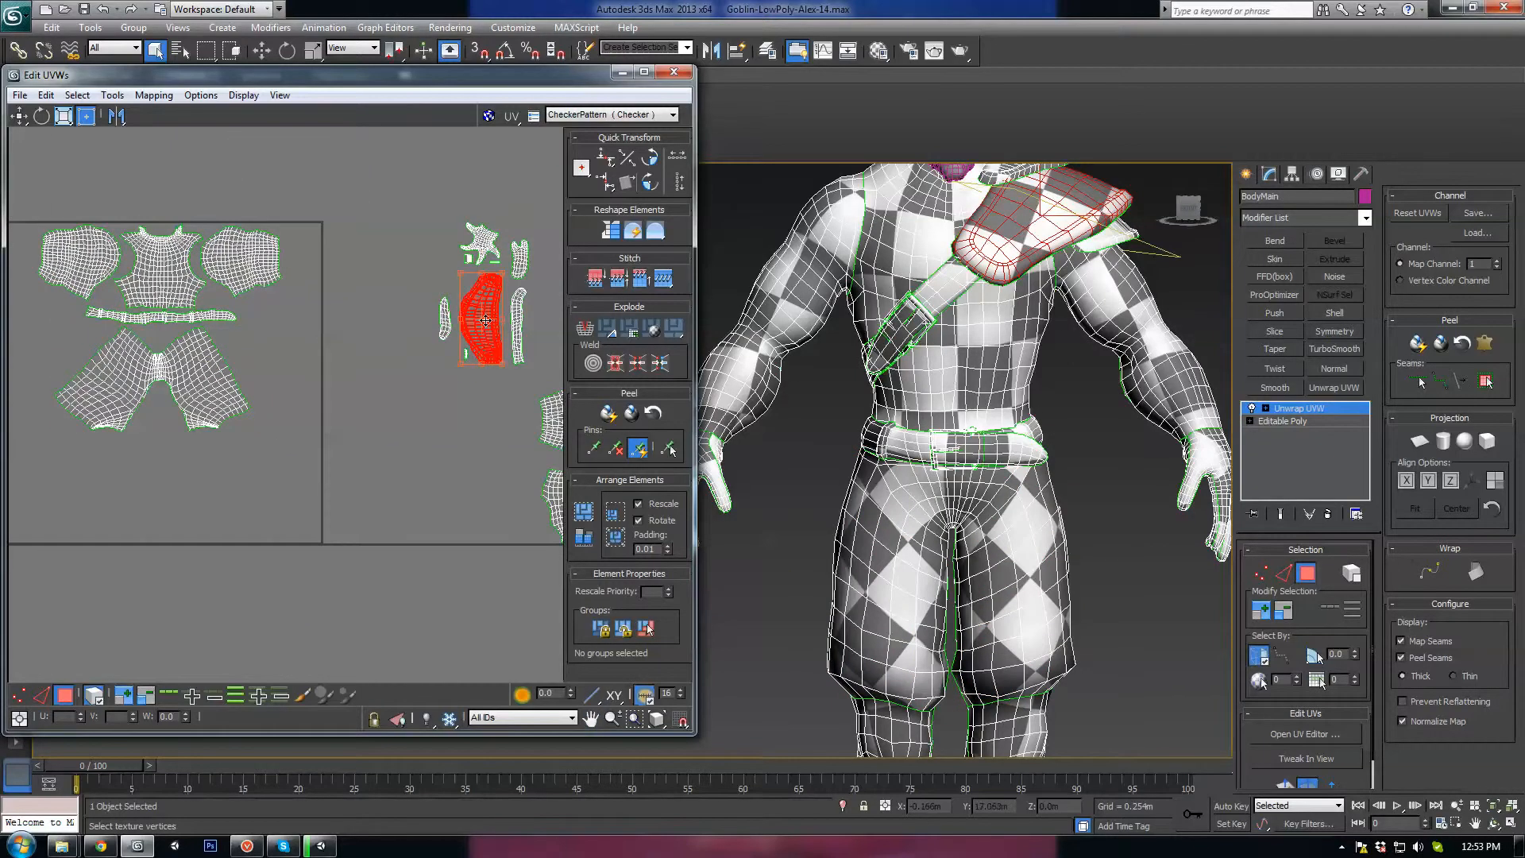
{"action": "left_click_drag", "start_coordinate": [486, 321], "coordinate": [224, 348]}
{"action": "scroll", "coordinate": [266, 347], "scroll_direction": "up", "scroll_amount": 3}
{"action": "scroll", "coordinate": [274, 369], "scroll_direction": "down", "scroll_amount": 3}
Place the short chest strap shell upright at the left end of the belt shell, above the trousers leg.
{"action": "mouse_move", "coordinate": [440, 351]}
{"action": "middle_mouse_down"}
{"action": "mouse_move", "coordinate": [355, 366]}
{"action": "mouse_move", "coordinate": [437, 376]}
{"action": "middle_mouse_up"}
{"action": "left_click", "coordinate": [369, 354]}
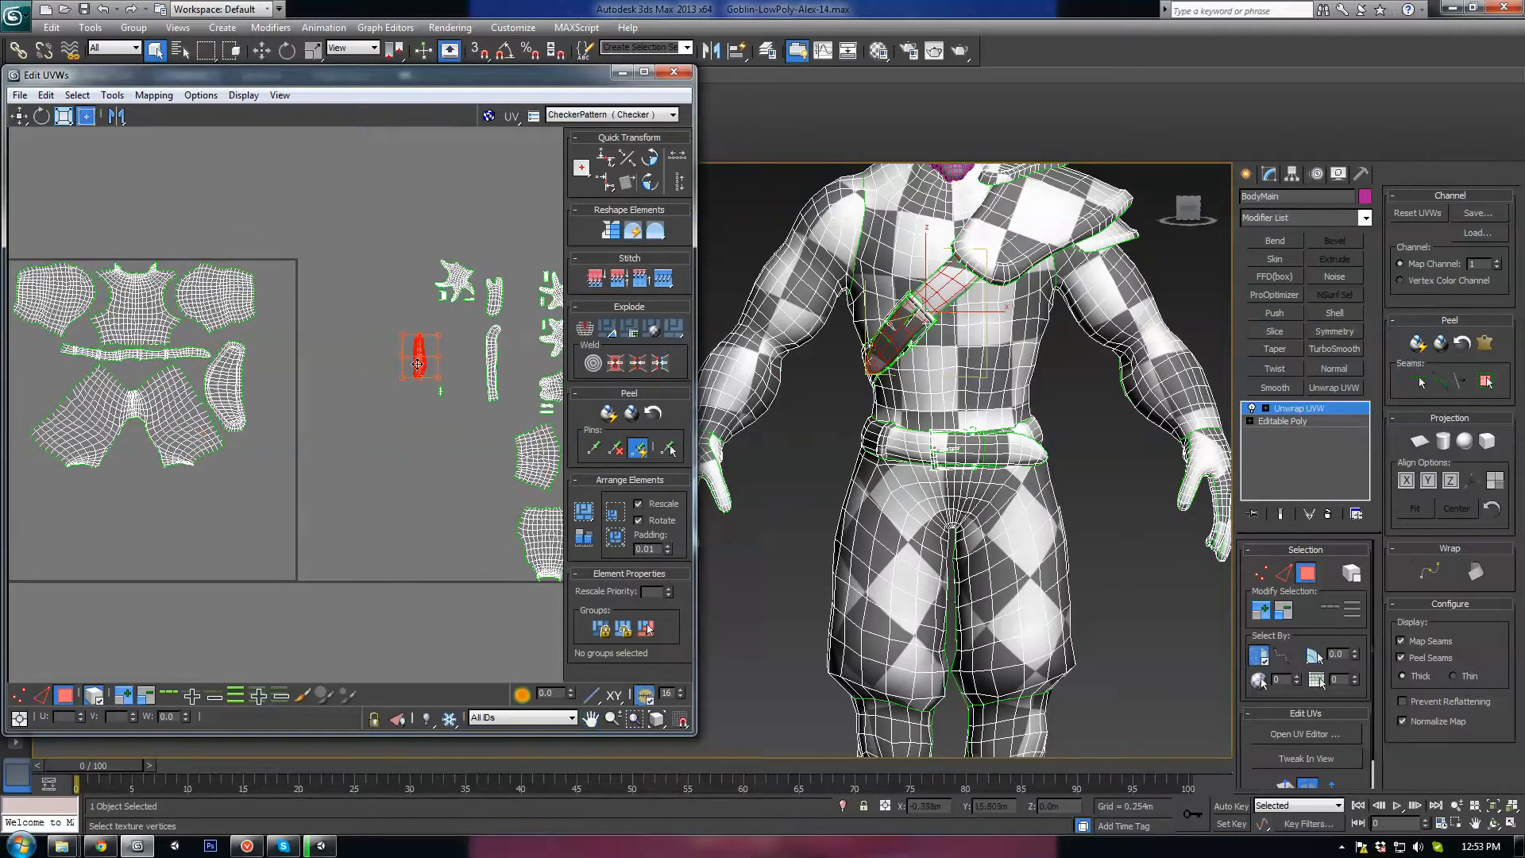
{"action": "left_click_drag", "start_coordinate": [419, 365], "coordinate": [78, 380]}
{"action": "middle_click_drag", "start_coordinate": [78, 379], "coordinate": [225, 396]}
{"action": "scroll", "coordinate": [213, 399], "scroll_direction": "up", "scroll_amount": 4}
{"action": "left_click_drag", "start_coordinate": [191, 367], "coordinate": [199, 391]}
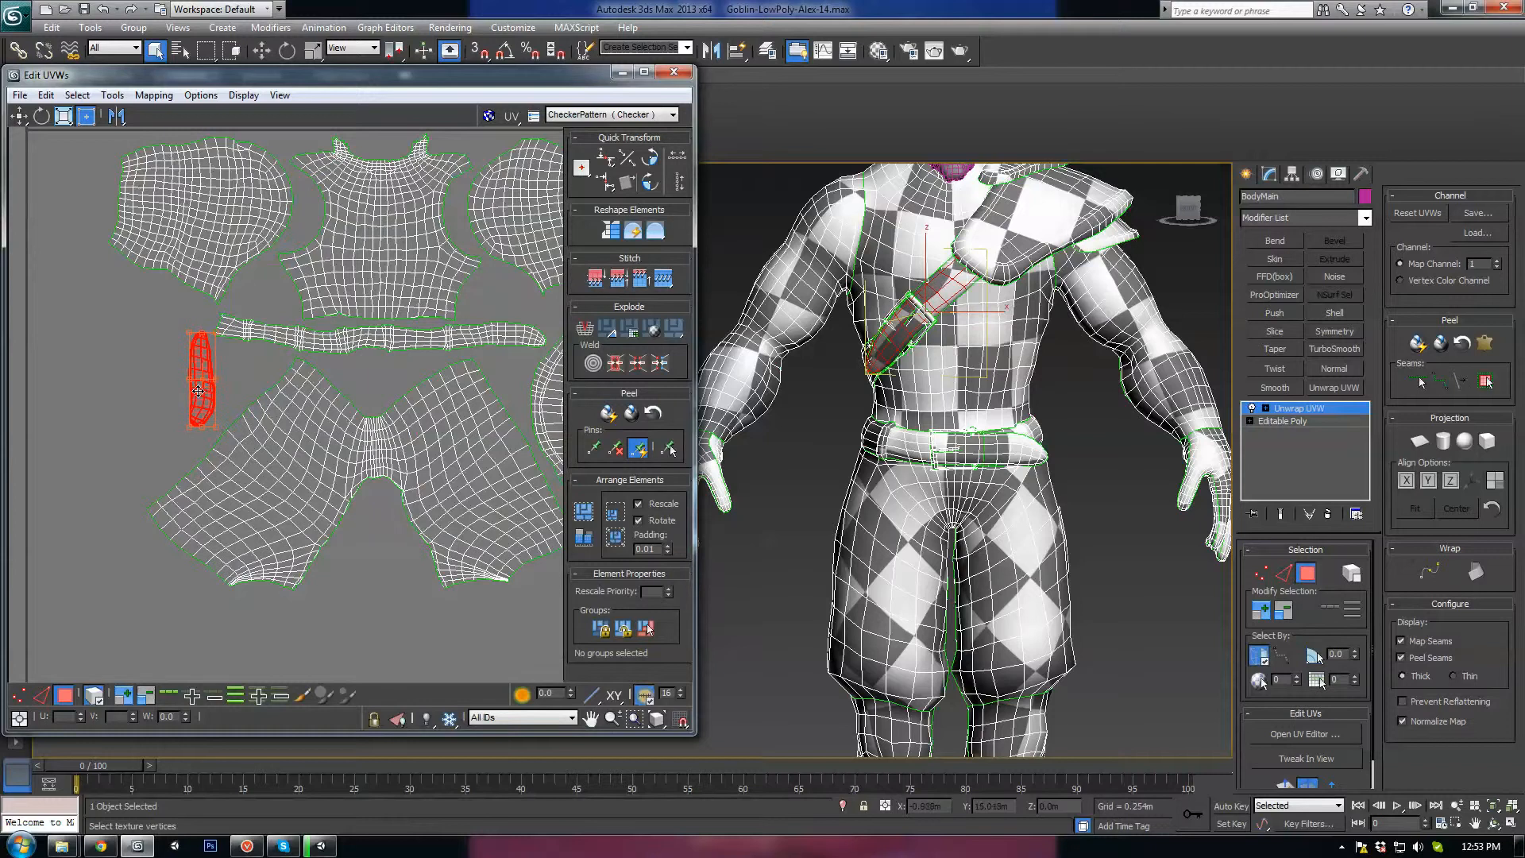
Move the long strap shell into the tile and stand it on the outer side of the short strap shell.
{"action": "scroll", "coordinate": [362, 443], "scroll_direction": "down", "scroll_amount": 3}
{"action": "middle_click_drag", "start_coordinate": [364, 448], "coordinate": [250, 418]}
{"action": "middle_click_drag", "start_coordinate": [517, 423], "coordinate": [251, 421]}
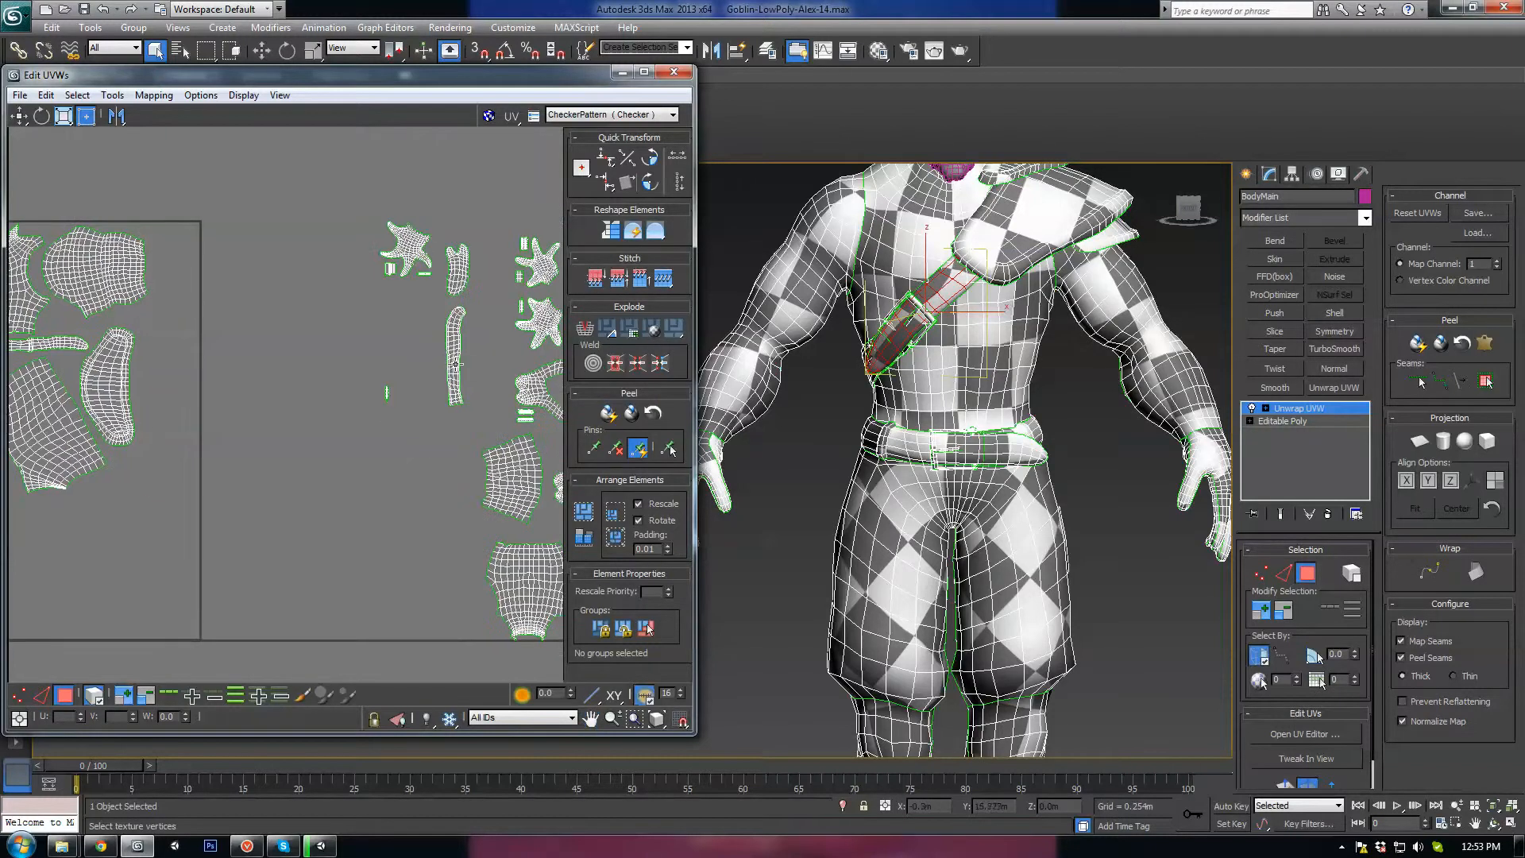
{"action": "left_click_drag", "start_coordinate": [455, 364], "coordinate": [70, 388]}
{"action": "middle_click_drag", "start_coordinate": [71, 388], "coordinate": [397, 409]}
{"action": "scroll", "coordinate": [343, 430], "scroll_direction": "up", "scroll_amount": 3}
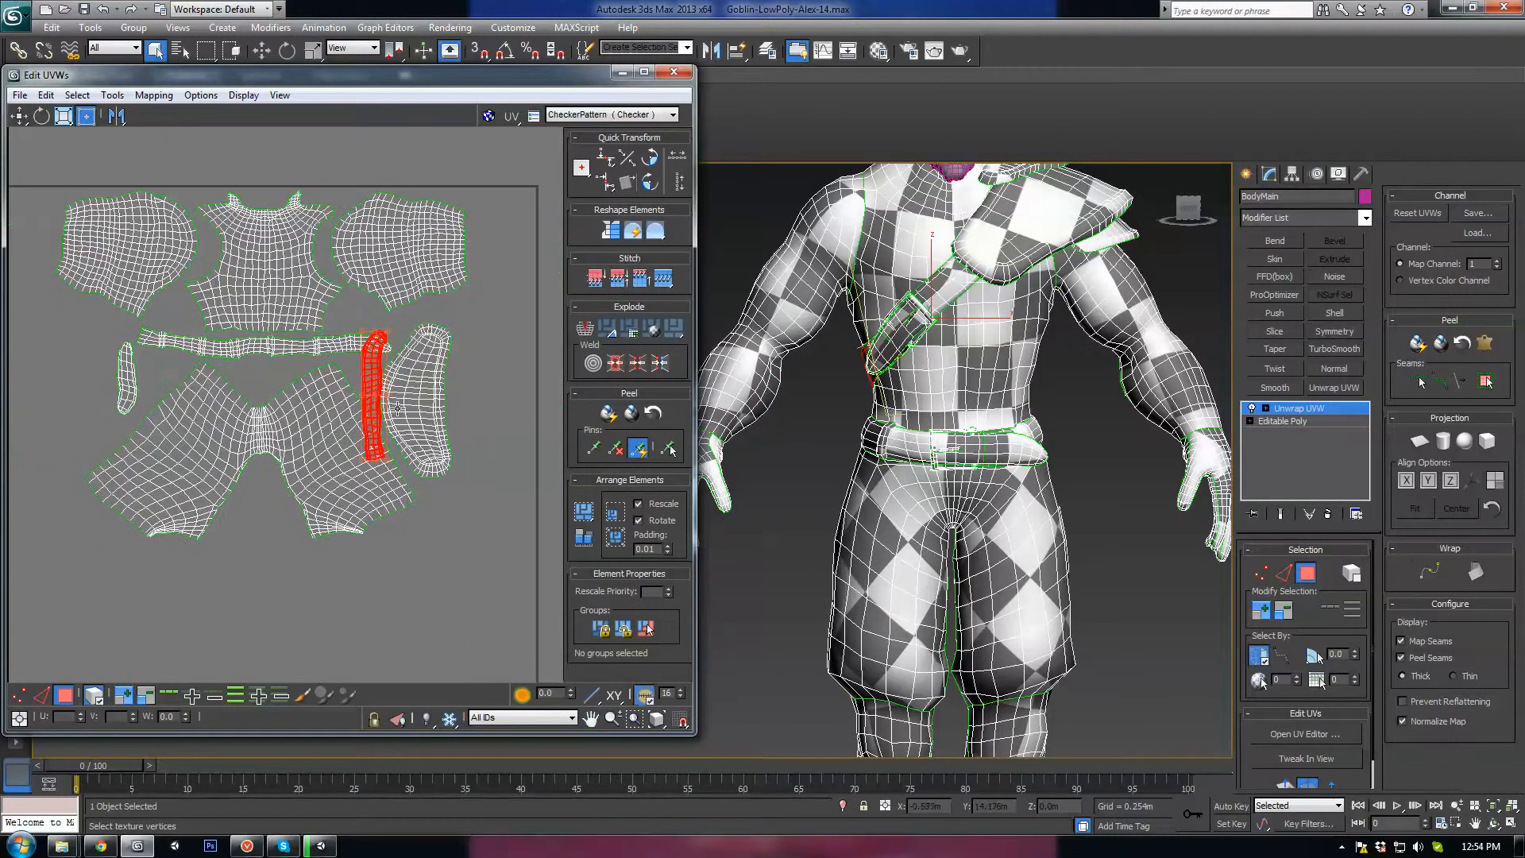
{"action": "left_click_drag", "start_coordinate": [378, 387], "coordinate": [112, 377]}
{"action": "scroll", "coordinate": [104, 379], "scroll_direction": "up", "scroll_amount": 3}
{"action": "scroll", "coordinate": [229, 451], "scroll_direction": "down", "scroll_amount": 3}
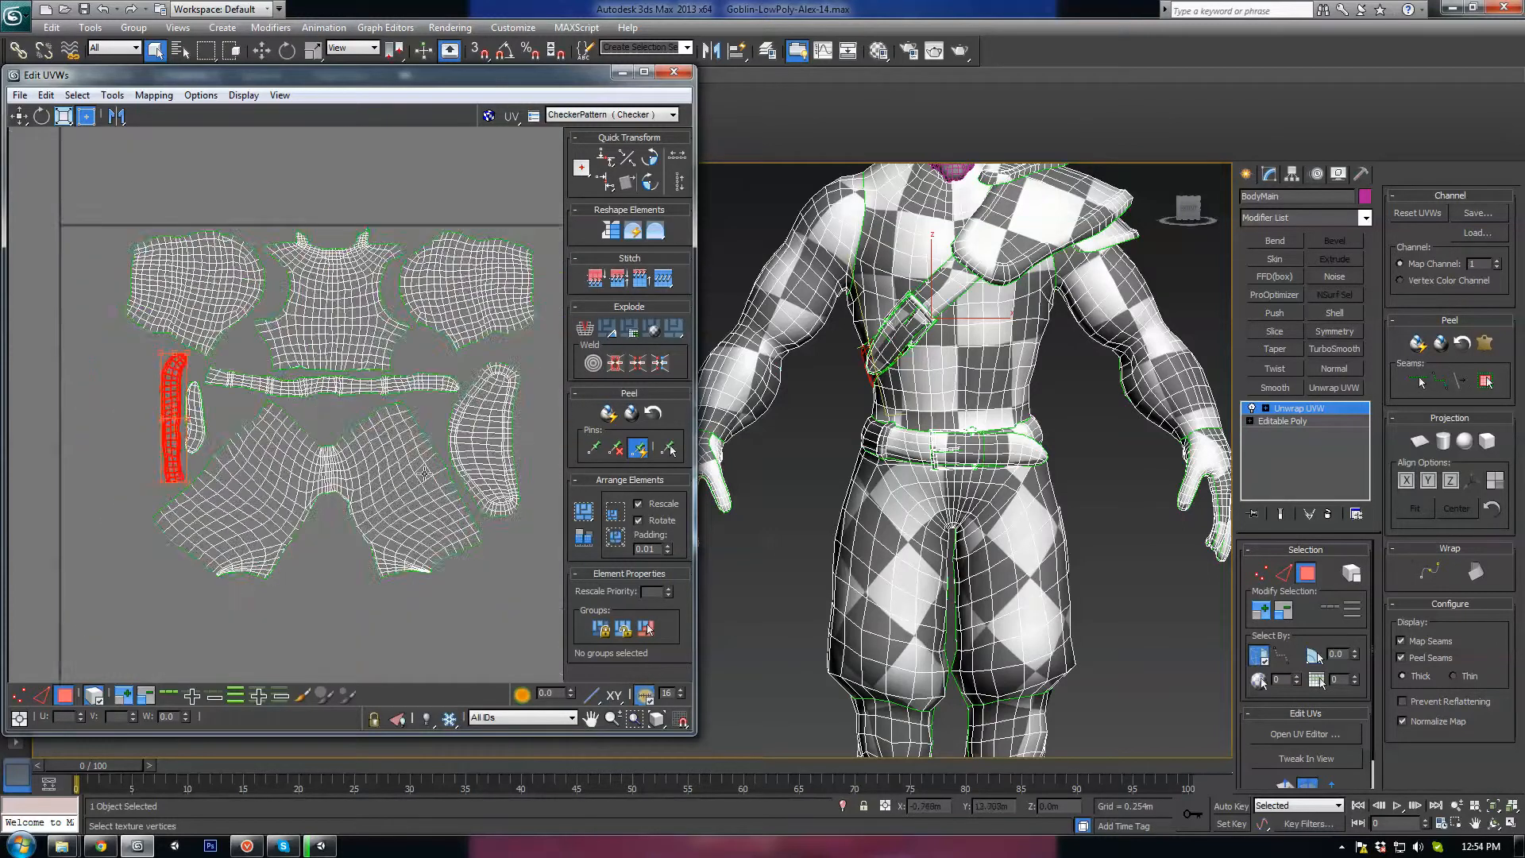
Move the goblin's right lower leg shell beneath the matching trousers leg and rotate it level.
{"action": "scroll", "coordinate": [354, 426], "scroll_direction": "down", "scroll_amount": 6}
{"action": "left_click", "coordinate": [445, 470]}
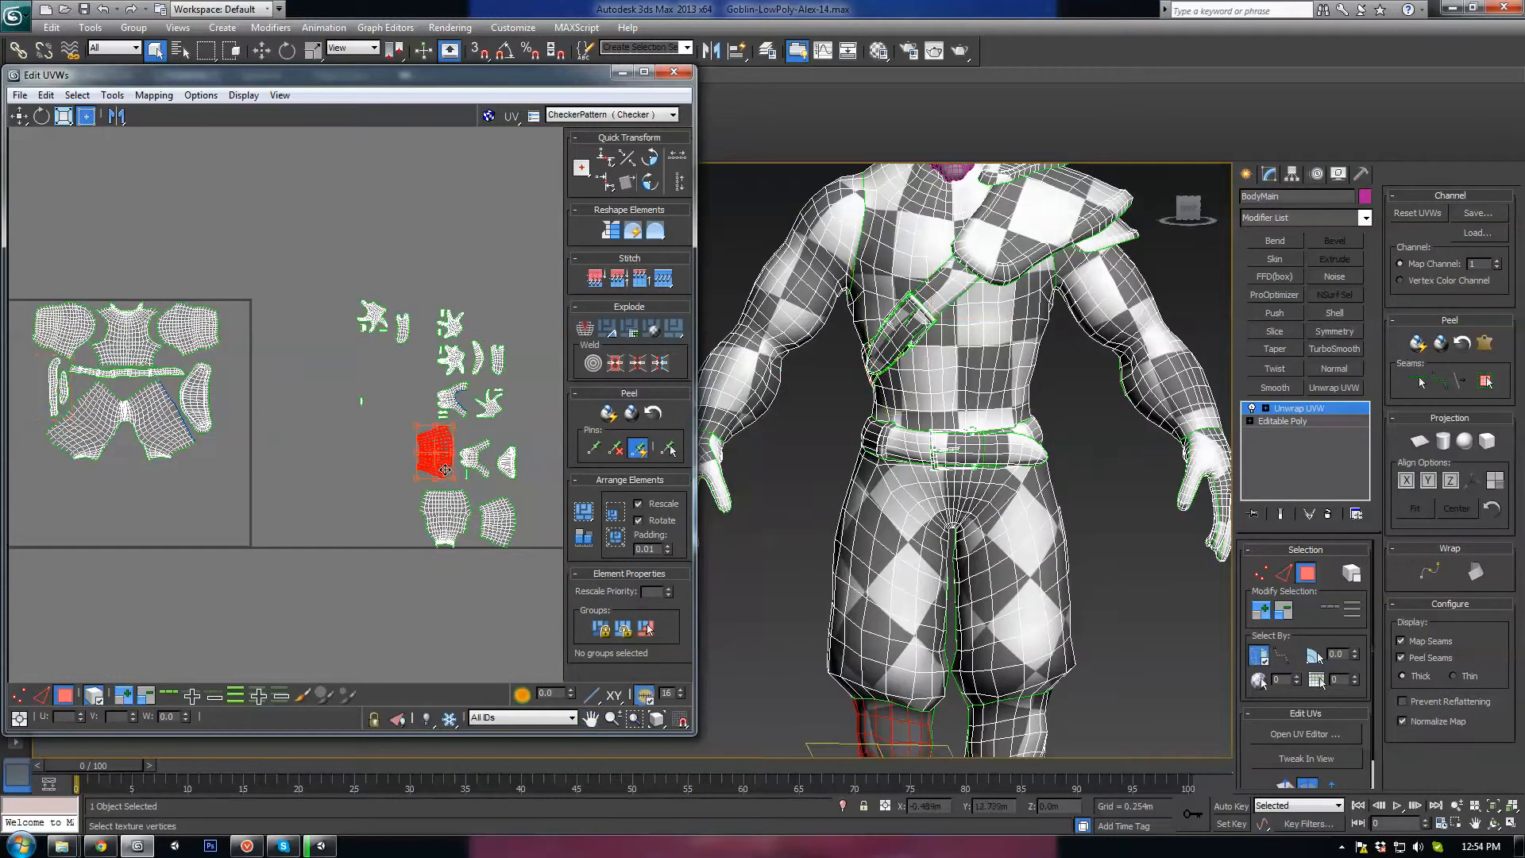
{"action": "middle_click_drag", "start_coordinate": [445, 469], "coordinate": [472, 340]}
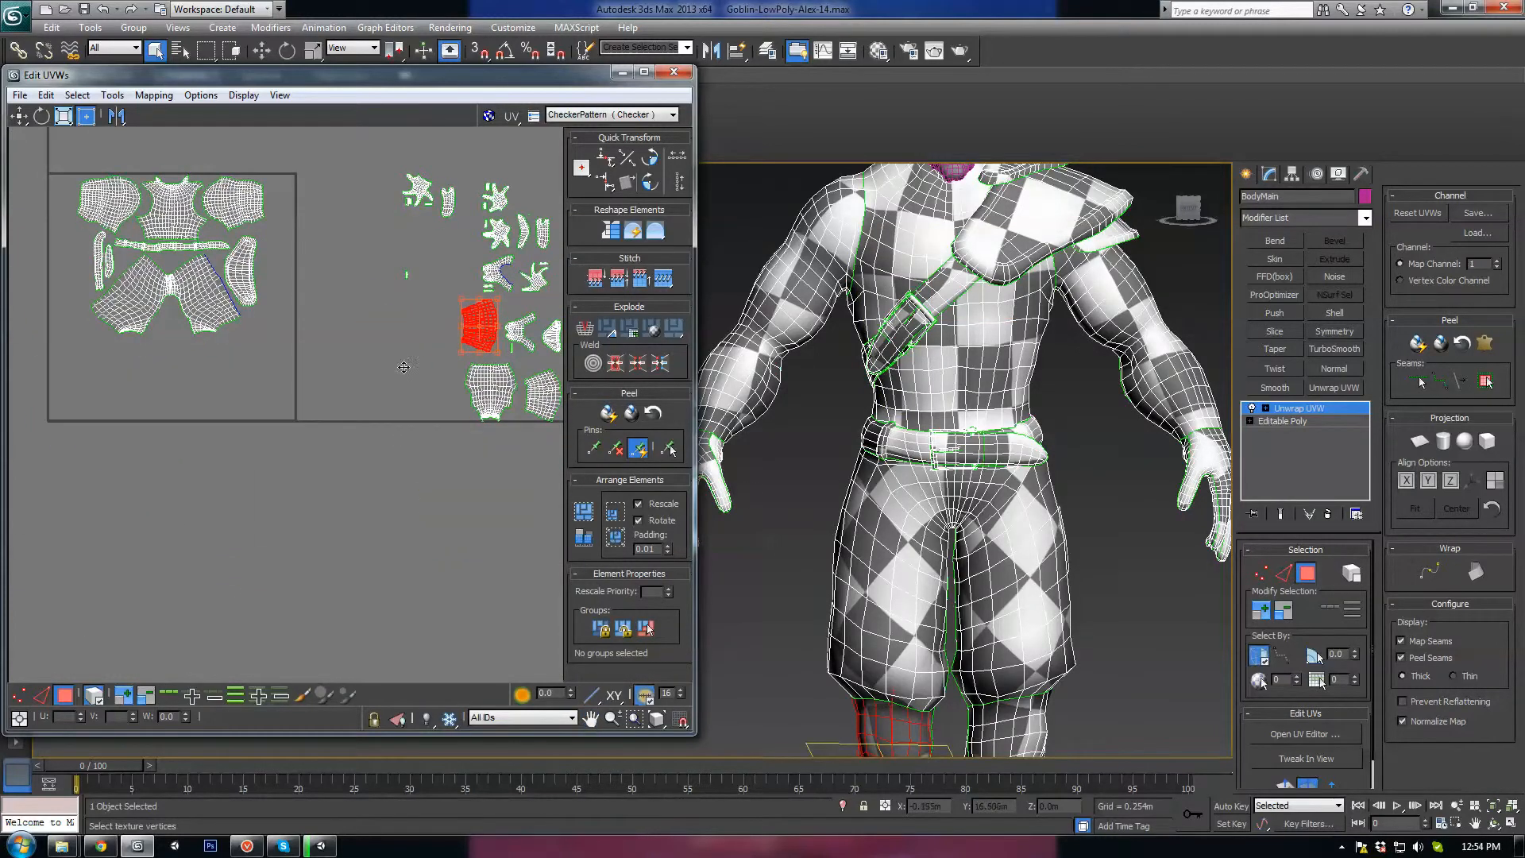
{"action": "left_click_drag", "start_coordinate": [479, 327], "coordinate": [122, 332]}
{"action": "scroll", "coordinate": [234, 320], "scroll_direction": "up", "scroll_amount": 3}
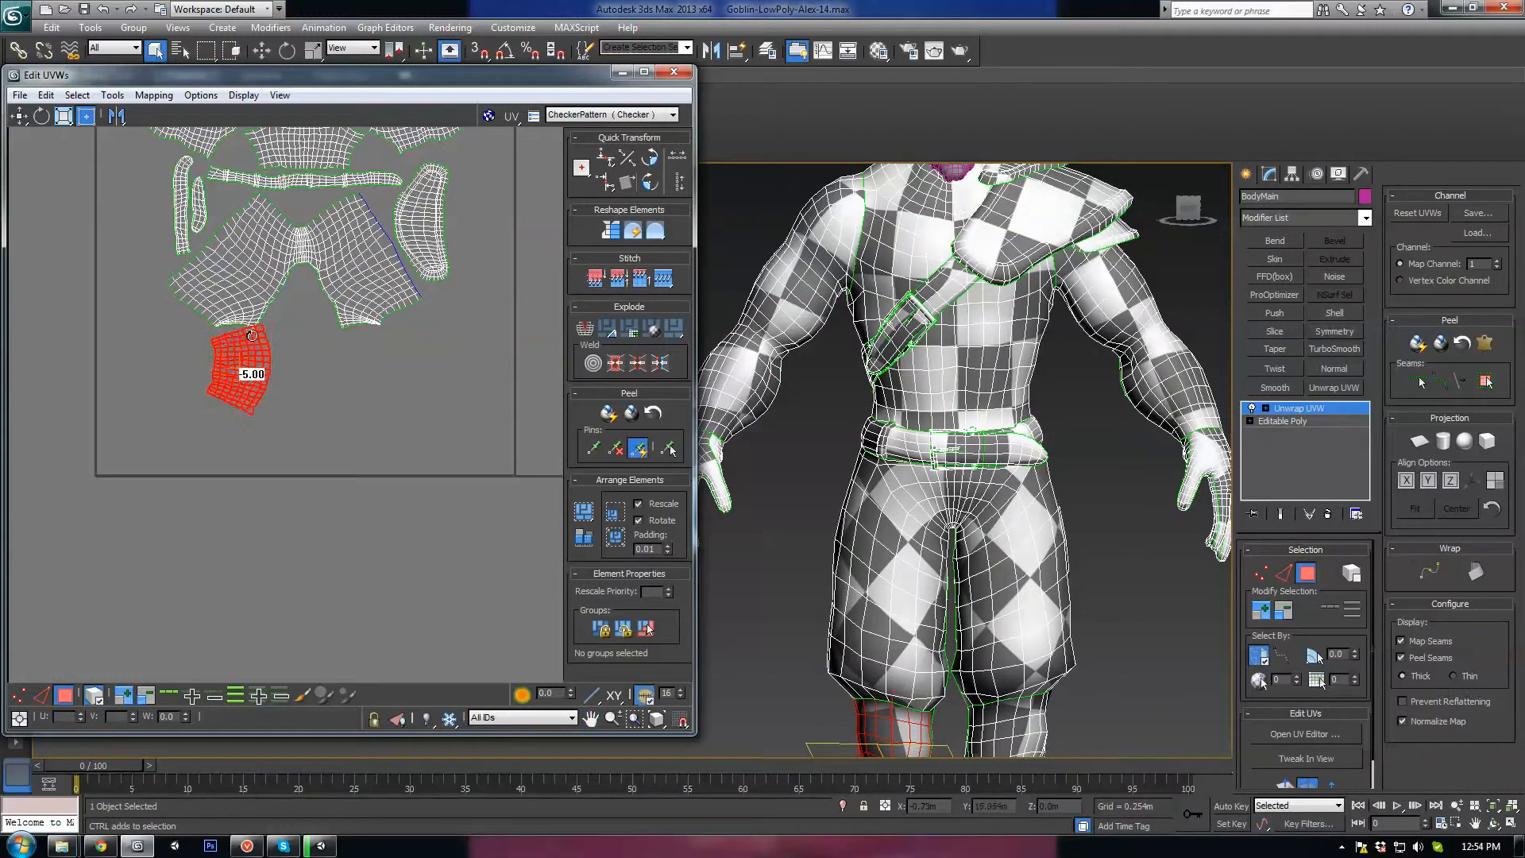
{"action": "left_click_drag", "start_coordinate": [252, 335], "coordinate": [220, 359]}
{"action": "middle_click_drag", "start_coordinate": [302, 402], "coordinate": [289, 388]}
Check the lower leg shell's orientation on the model, rotate the shell 180 degrees in two 90-degree turns, and reposition it beneath the trousers leg.
{"action": "middle_click_drag", "start_coordinate": [924, 514], "coordinate": [927, 428]}
{"action": "left_click", "coordinate": [891, 631]}
{"action": "middle_click_drag", "start_coordinate": [985, 686], "coordinate": [972, 586]}
{"action": "scroll", "coordinate": [976, 587], "scroll_direction": "up", "scroll_amount": 2}
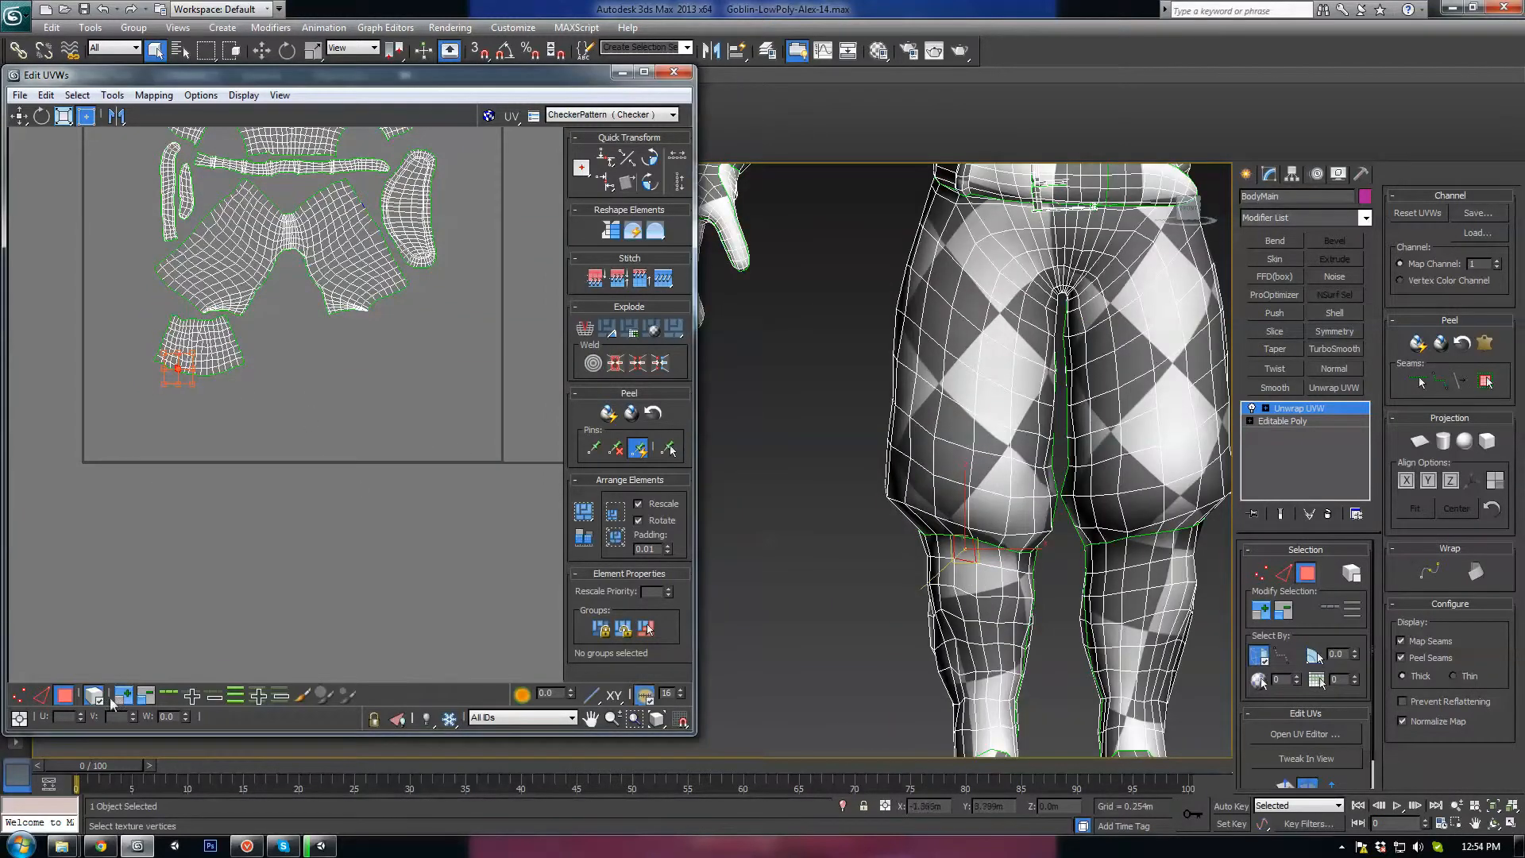
{"action": "left_click_drag", "start_coordinate": [120, 338], "coordinate": [120, 337]}
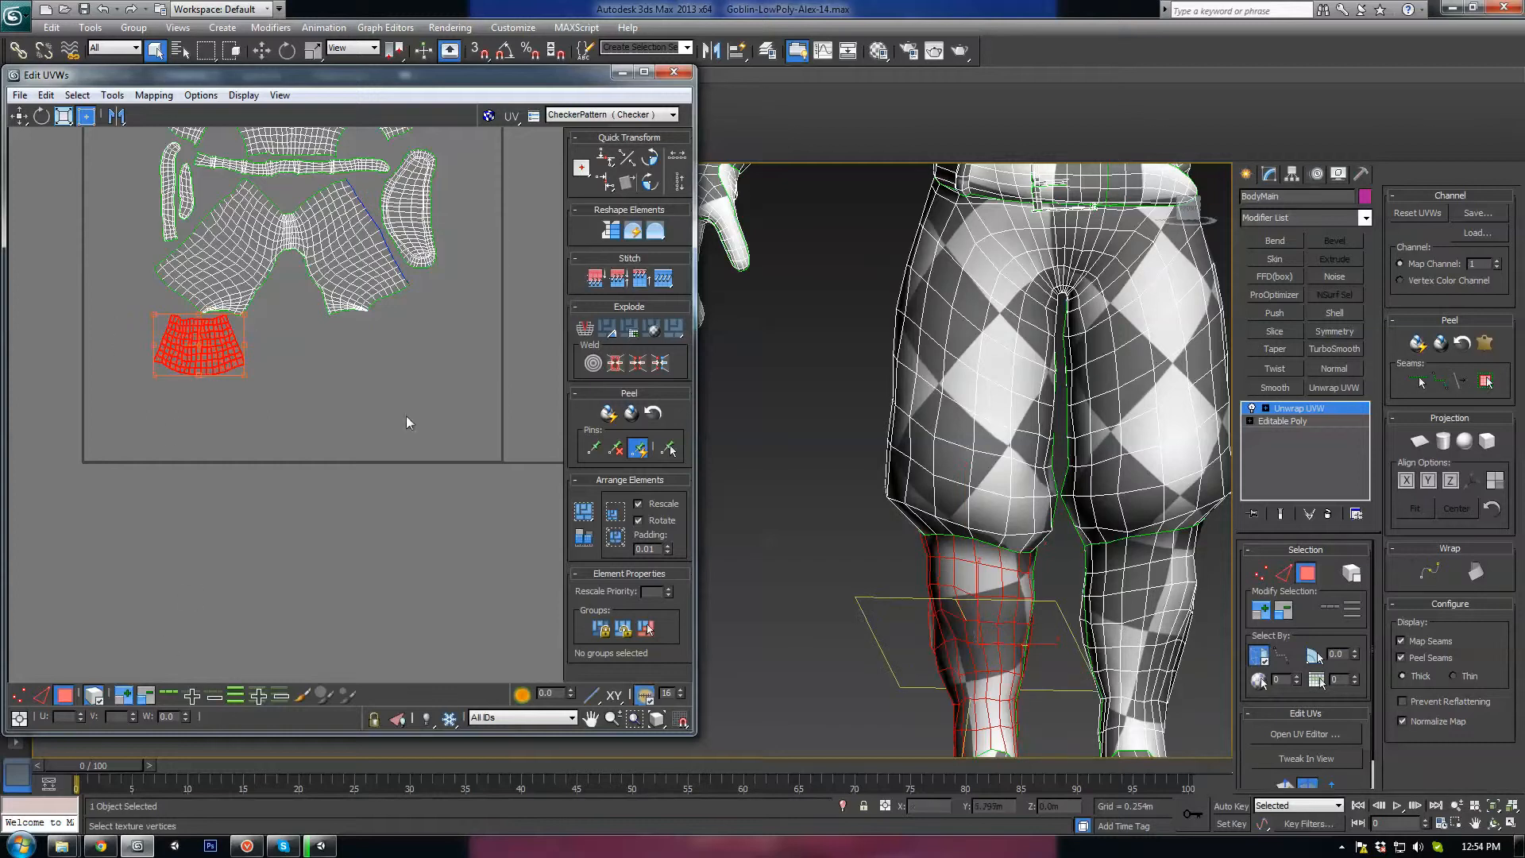
{"action": "left_click", "coordinate": [650, 159]}
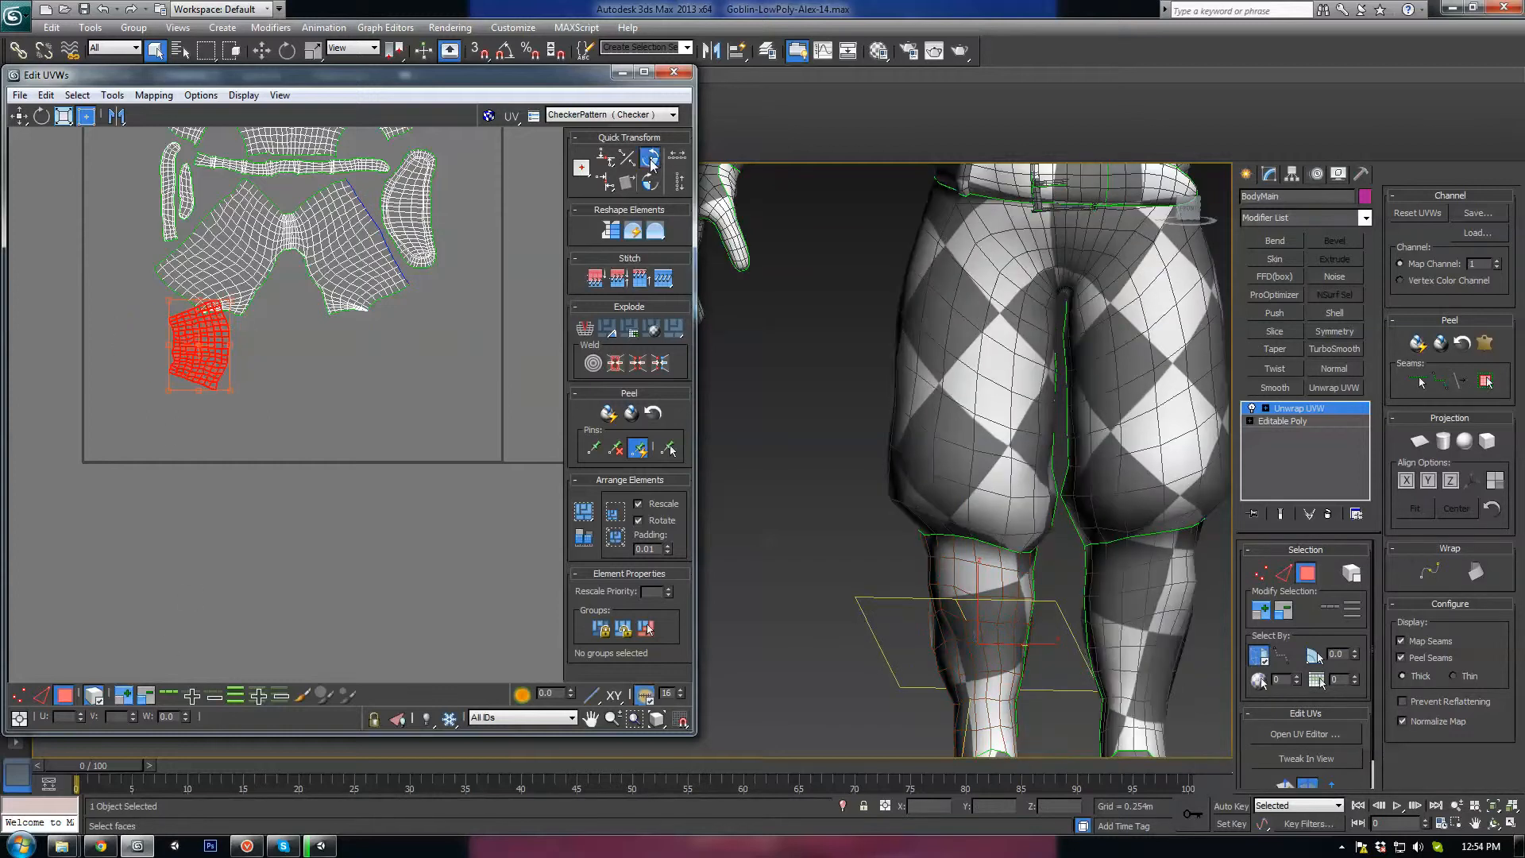
{"action": "left_click", "coordinate": [650, 158]}
{"action": "scroll", "coordinate": [230, 362], "scroll_direction": "up", "scroll_amount": 3}
{"action": "left_click_drag", "start_coordinate": [218, 359], "coordinate": [230, 360]}
Rotate the goblin's left lower leg shell by 90 degrees and place it beneath the other trousers leg, level with its counterpart.
{"action": "scroll", "coordinate": [346, 422], "scroll_direction": "down", "scroll_amount": 3}
{"action": "middle_click_drag", "start_coordinate": [553, 453], "coordinate": [412, 442]}
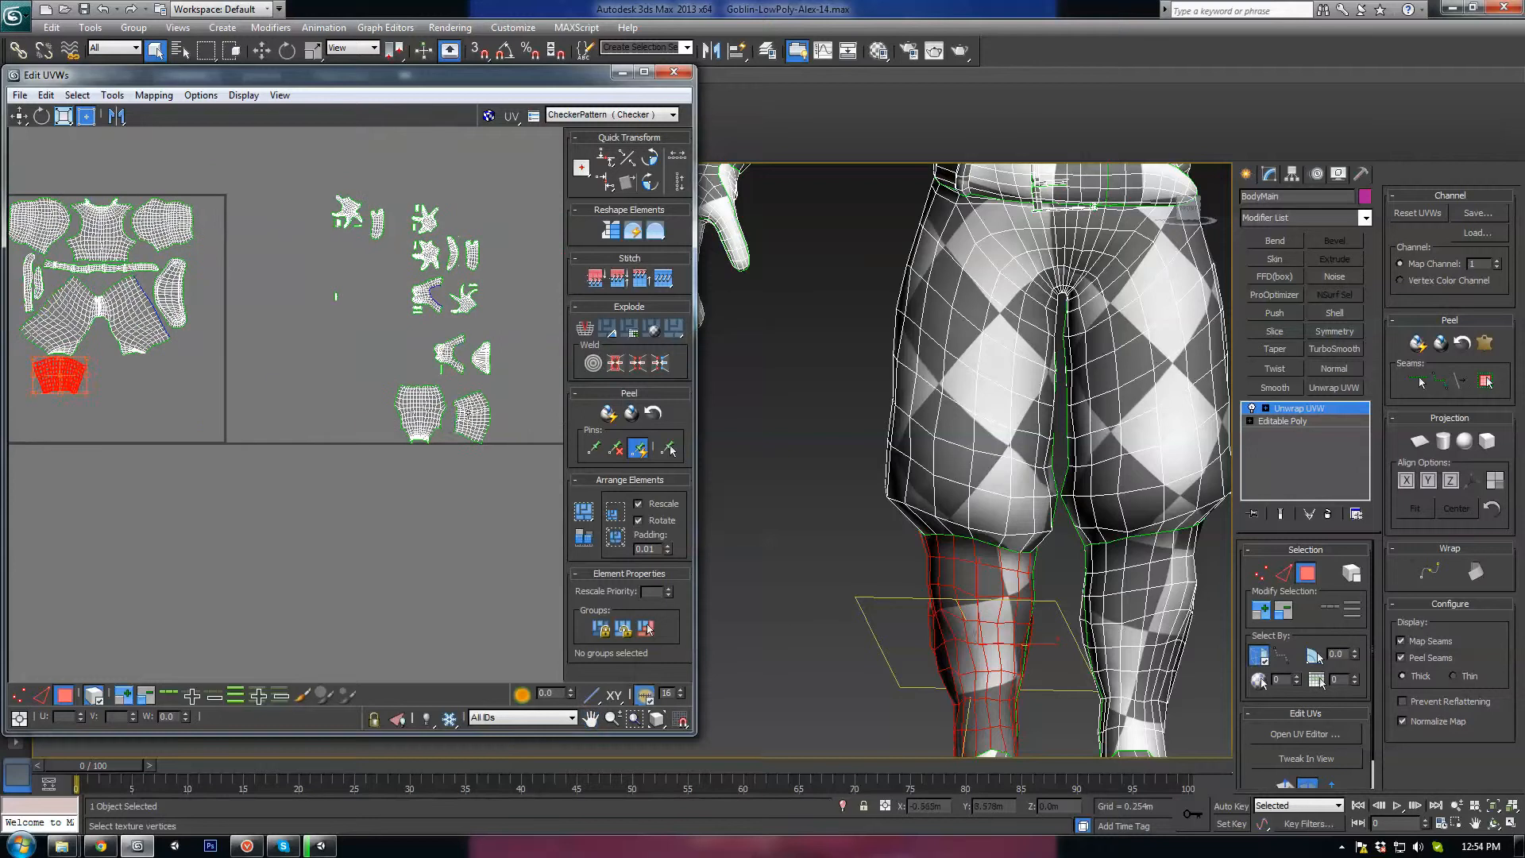
{"action": "left_click", "coordinate": [205, 385]}
{"action": "left_click_drag", "start_coordinate": [205, 385], "coordinate": [189, 388]}
{"action": "left_click", "coordinate": [650, 166]}
{"action": "middle_click_drag", "start_coordinate": [161, 384], "coordinate": [399, 417]}
{"action": "scroll", "coordinate": [400, 416], "scroll_direction": "up", "scroll_amount": 3}
{"action": "left_click_drag", "start_coordinate": [445, 418], "coordinate": [319, 394]}
{"action": "scroll", "coordinate": [345, 426], "scroll_direction": "down", "scroll_amount": 3}
Move the back torso shell into the tile's lower-right corner, beside the lower leg shells.
{"action": "middle_click_drag", "start_coordinate": [437, 459], "coordinate": [32, 477]}
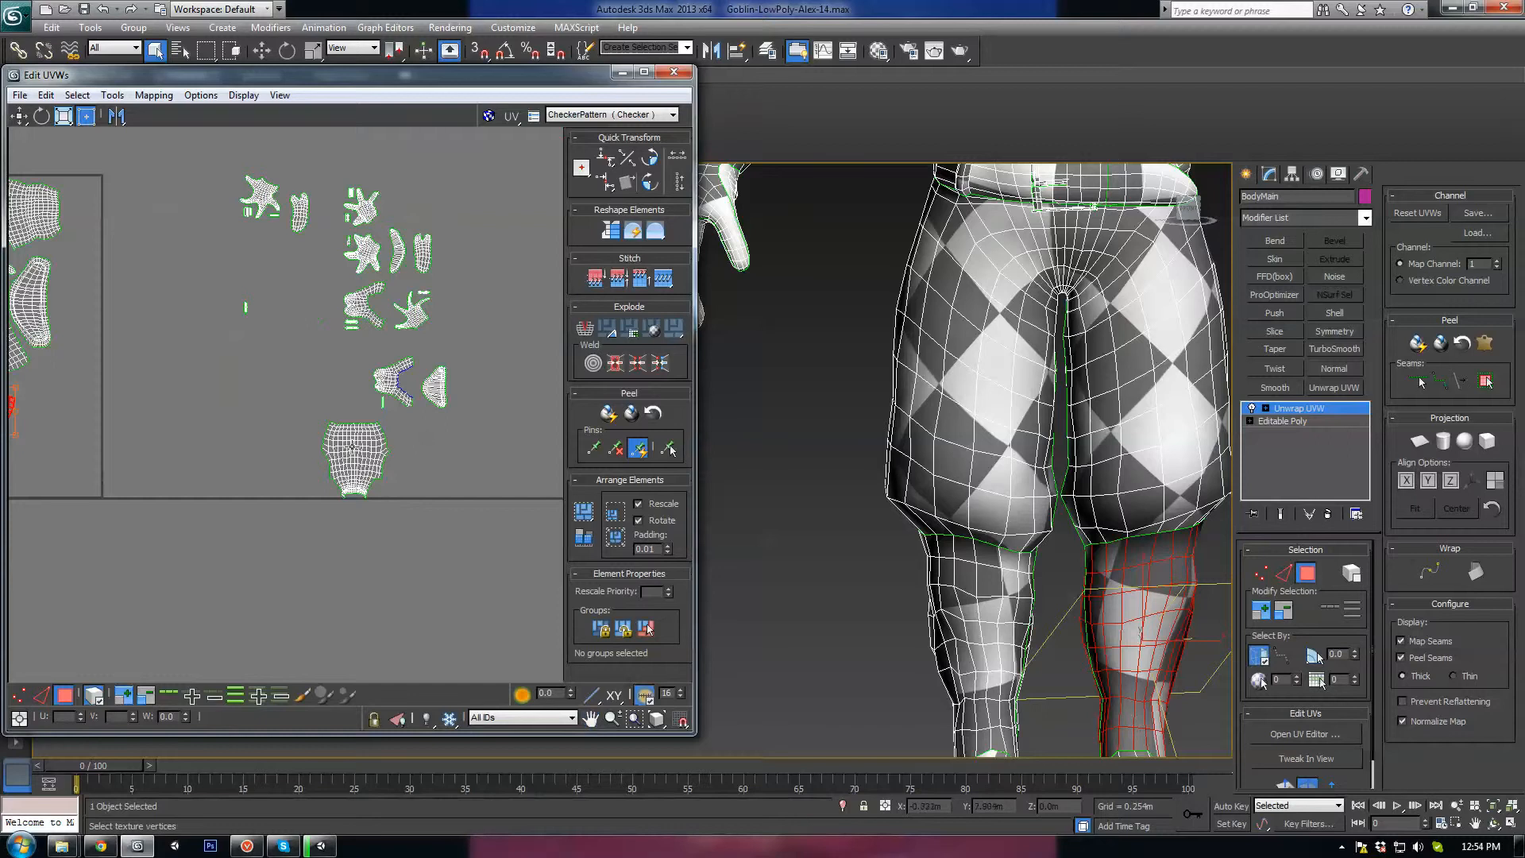
{"action": "left_click", "coordinate": [377, 439]}
{"action": "middle_click_drag", "start_coordinate": [313, 495], "coordinate": [430, 467]}
{"action": "scroll", "coordinate": [431, 471], "scroll_direction": "down", "scroll_amount": 2}
{"action": "left_click_drag", "start_coordinate": [461, 422], "coordinate": [235, 400]}
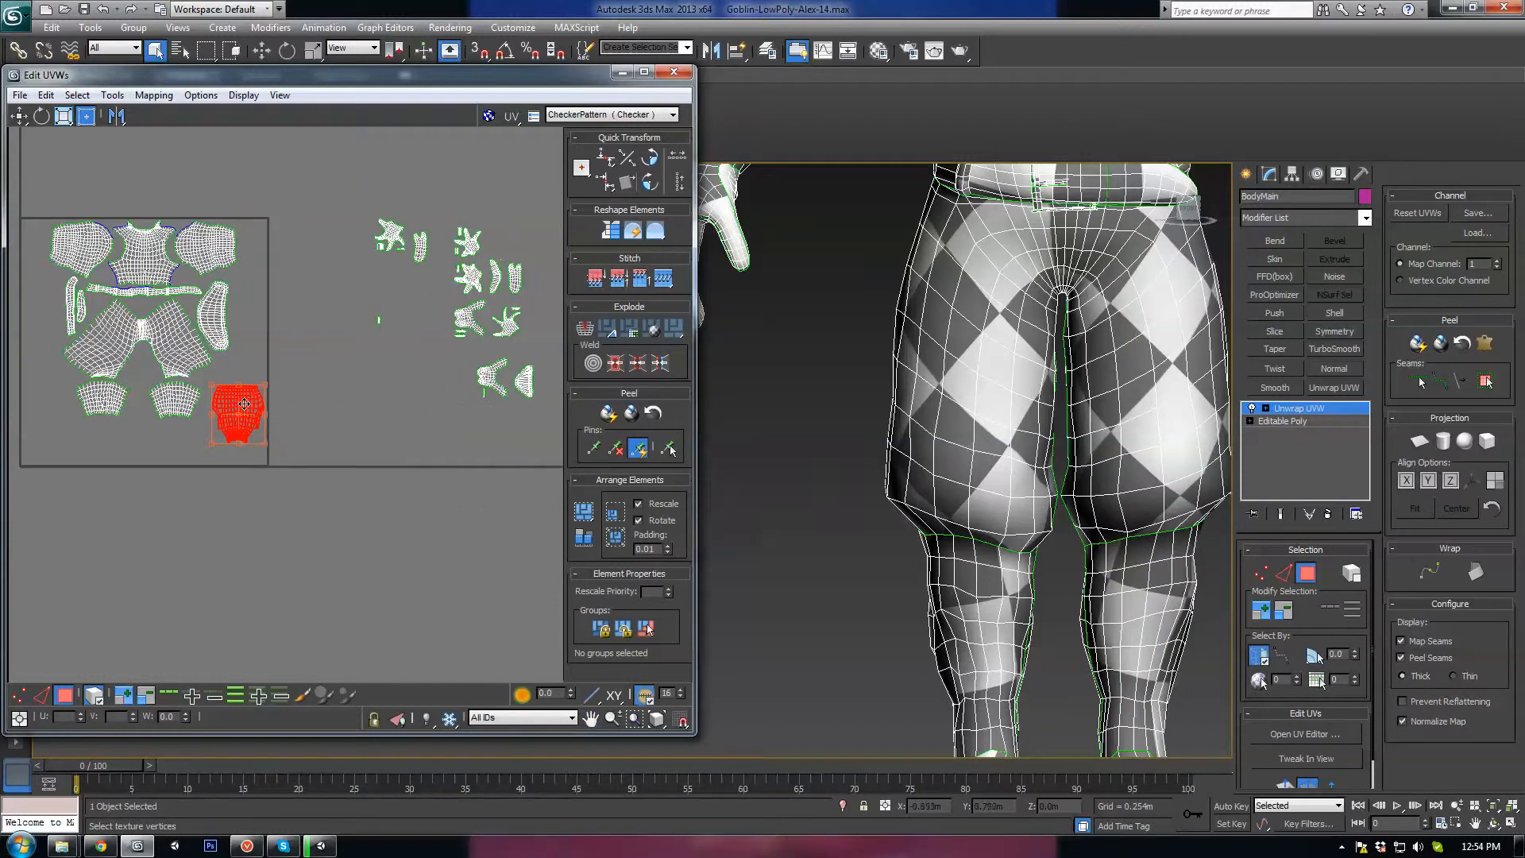
Turn the back torso shell upright with the neck up and fit it beneath the shoulder armour shell.
{"action": "middle_click_drag", "start_coordinate": [866, 445], "coordinate": [969, 453], "text": "alt"}
{"action": "middle_click_drag", "start_coordinate": [969, 452], "coordinate": [700, 729]}
{"action": "middle_click_drag", "start_coordinate": [282, 558], "coordinate": [414, 618]}
{"action": "scroll", "coordinate": [415, 618], "scroll_direction": "up", "scroll_amount": 1}
{"action": "scroll", "coordinate": [356, 418], "scroll_direction": "up", "scroll_amount": 3}
{"action": "left_click_drag", "start_coordinate": [356, 415], "coordinate": [352, 350]}
{"action": "left_click", "coordinate": [648, 185]}
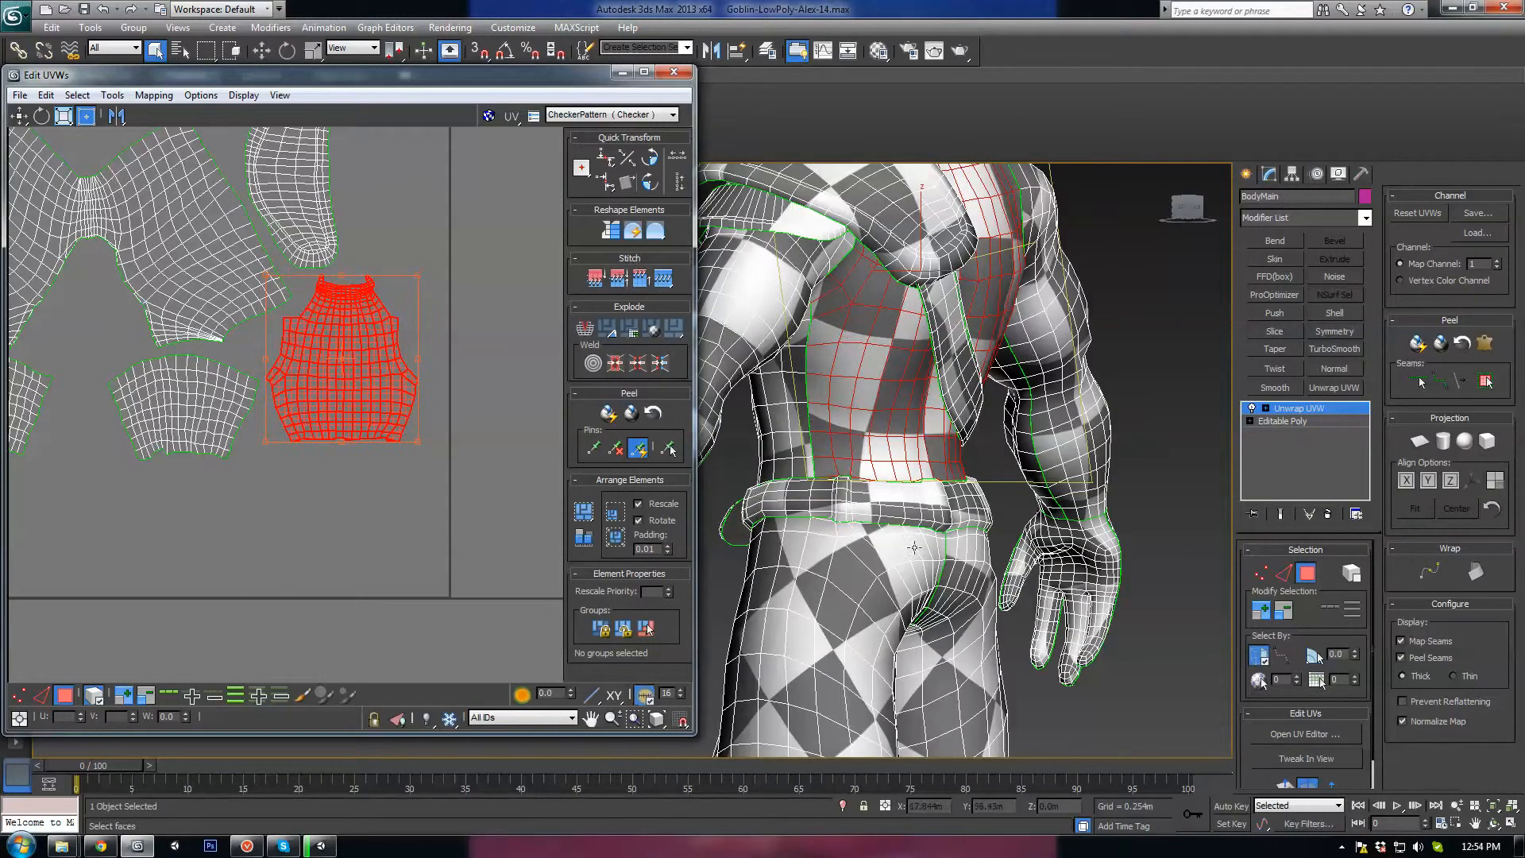
Move the first foot shell into the tile, rotate it toes up, and fit it into the gap between the trousers legs.
{"action": "scroll", "coordinate": [914, 547], "scroll_direction": "down", "scroll_amount": 5}
{"action": "mouse_move", "coordinate": [915, 548]}
{"action": "middle_mouse_down", "text": "alt"}
{"action": "mouse_move", "coordinate": [862, 548]}
{"action": "mouse_move", "coordinate": [930, 550]}
{"action": "middle_mouse_up", "text": "alt"}
{"action": "middle_click_drag", "start_coordinate": [334, 545], "coordinate": [362, 536]}
{"action": "scroll", "coordinate": [388, 517], "scroll_direction": "down", "scroll_amount": 3}
{"action": "middle_click_drag", "start_coordinate": [380, 482], "coordinate": [254, 425]}
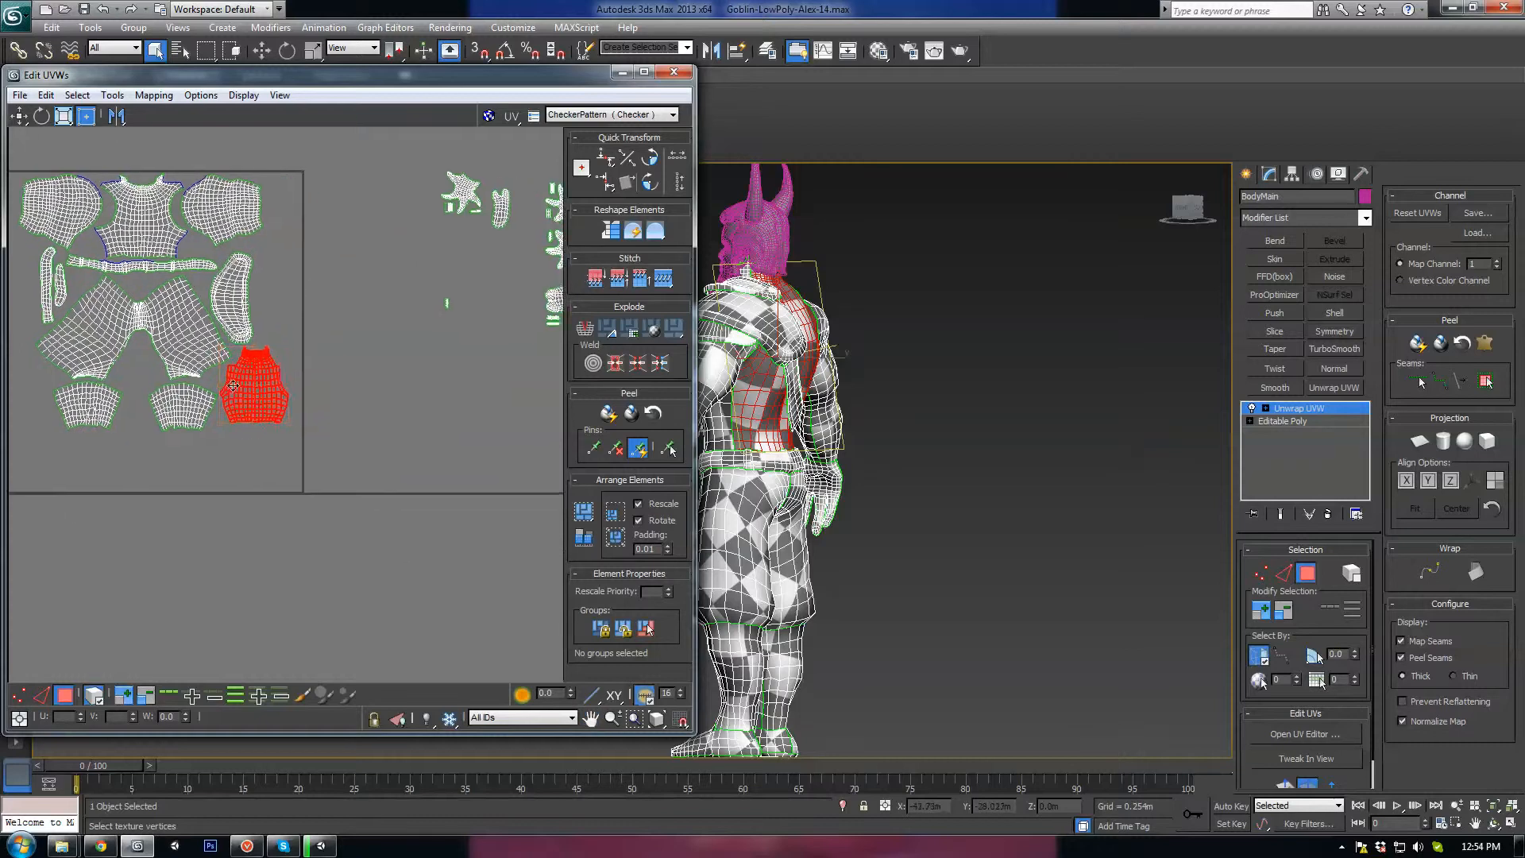
{"action": "middle_click_drag", "start_coordinate": [372, 448], "coordinate": [189, 426]}
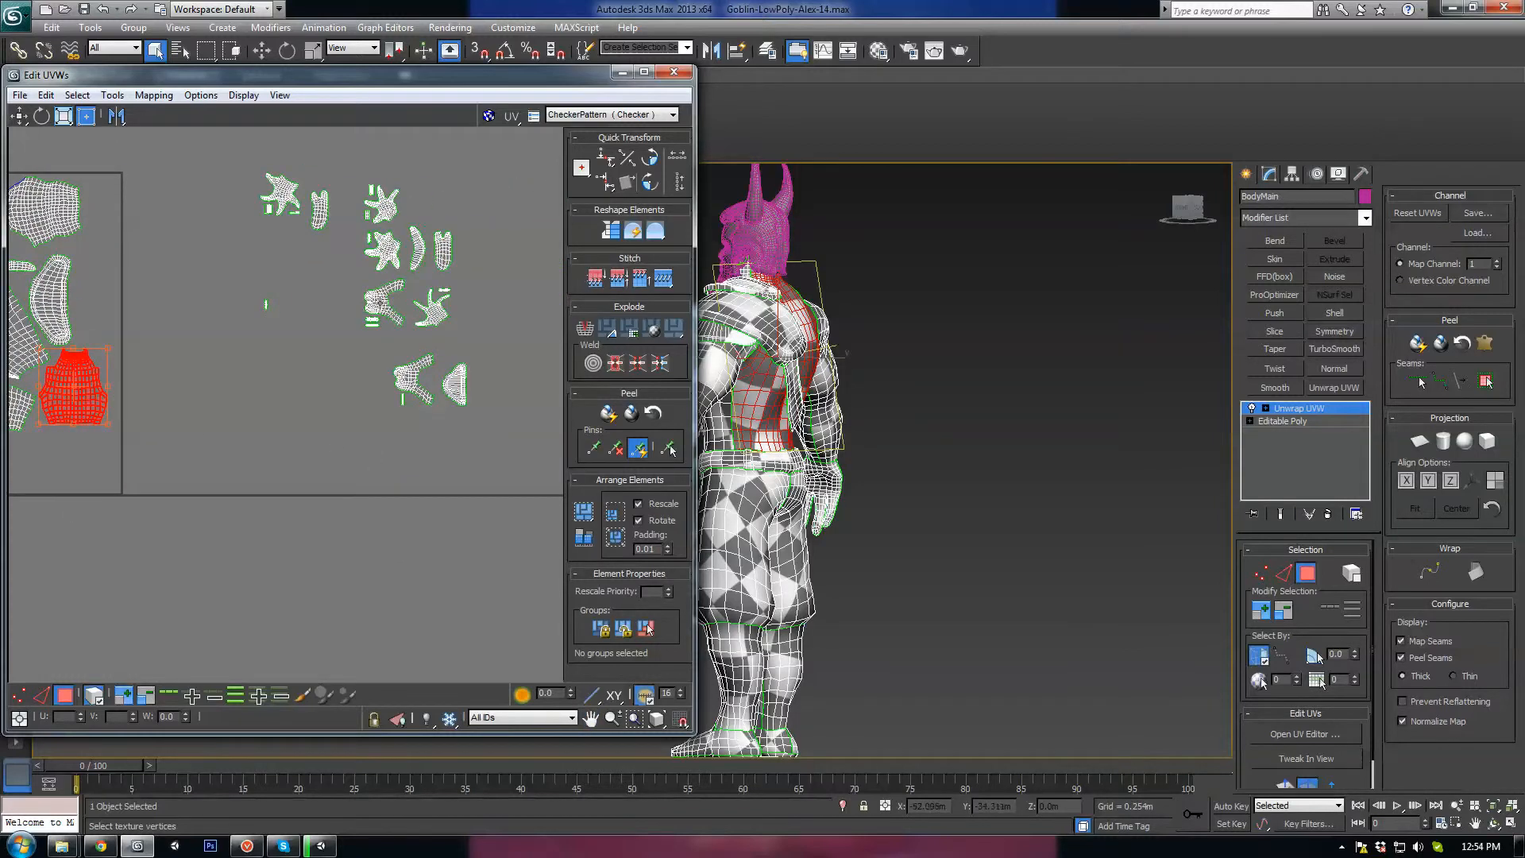
{"action": "left_click_drag", "start_coordinate": [381, 303], "coordinate": [65, 419]}
{"action": "middle_click_drag", "start_coordinate": [99, 434], "coordinate": [493, 437]}
{"action": "scroll", "coordinate": [486, 435], "scroll_direction": "up", "scroll_amount": 3}
{"action": "left_click_drag", "start_coordinate": [471, 426], "coordinate": [318, 380]}
{"action": "scroll", "coordinate": [311, 322], "scroll_direction": "up", "scroll_amount": 2}
{"action": "left_click", "coordinate": [651, 183]}
{"action": "scroll", "coordinate": [336, 333], "scroll_direction": "up", "scroll_amount": 3}
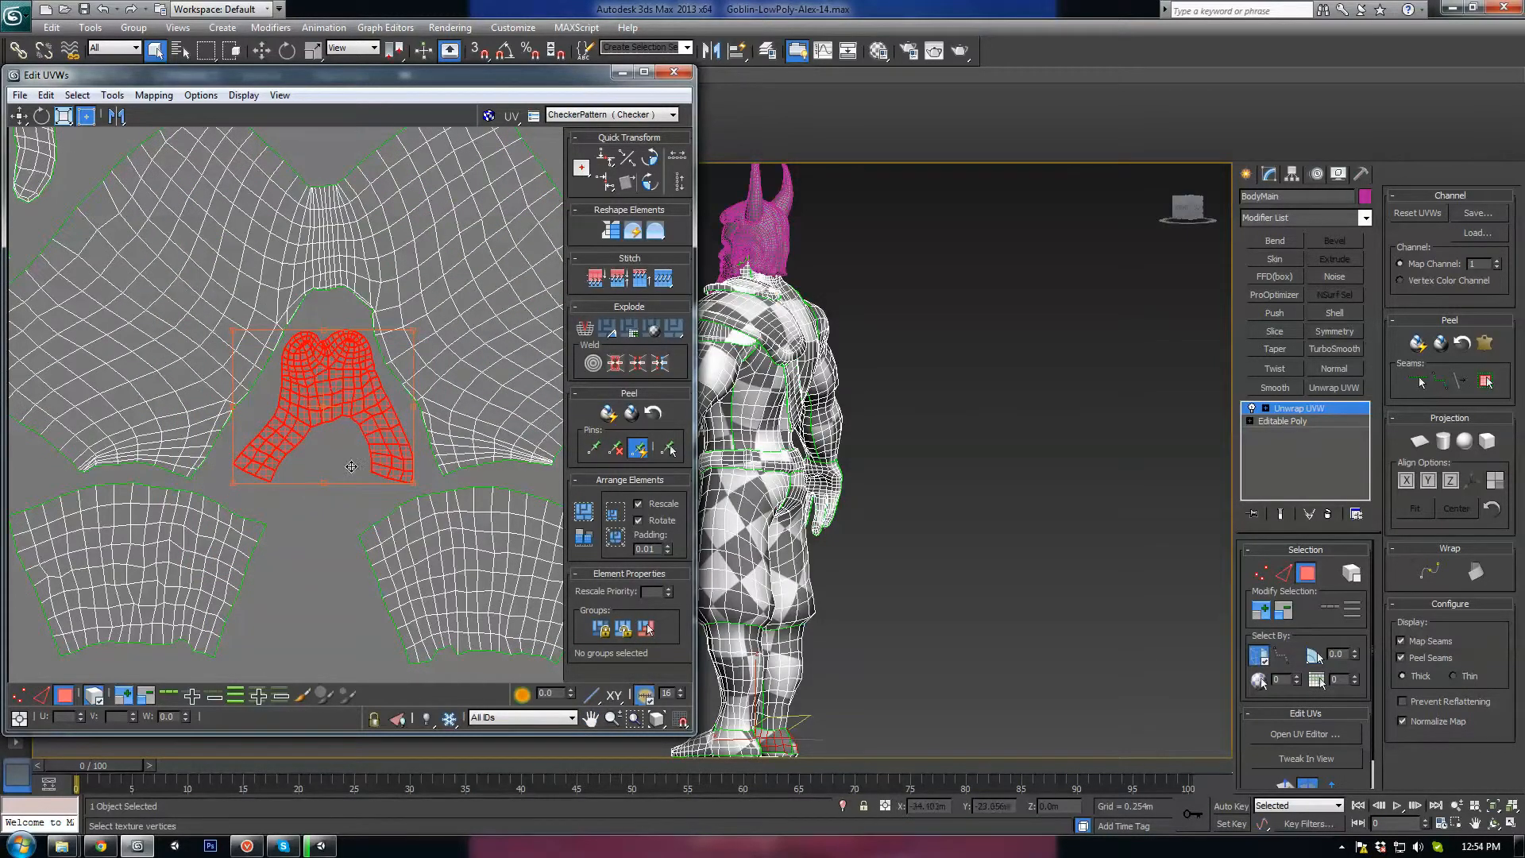
Move the second foot shell into the tile and fit it, toes up, between the two lower leg shells.
{"action": "scroll", "coordinate": [189, 384], "scroll_direction": "down", "scroll_amount": 5}
{"action": "scroll", "coordinate": [432, 429], "scroll_direction": "down", "scroll_amount": 3}
{"action": "left_click_drag", "start_coordinate": [475, 407], "coordinate": [310, 433]}
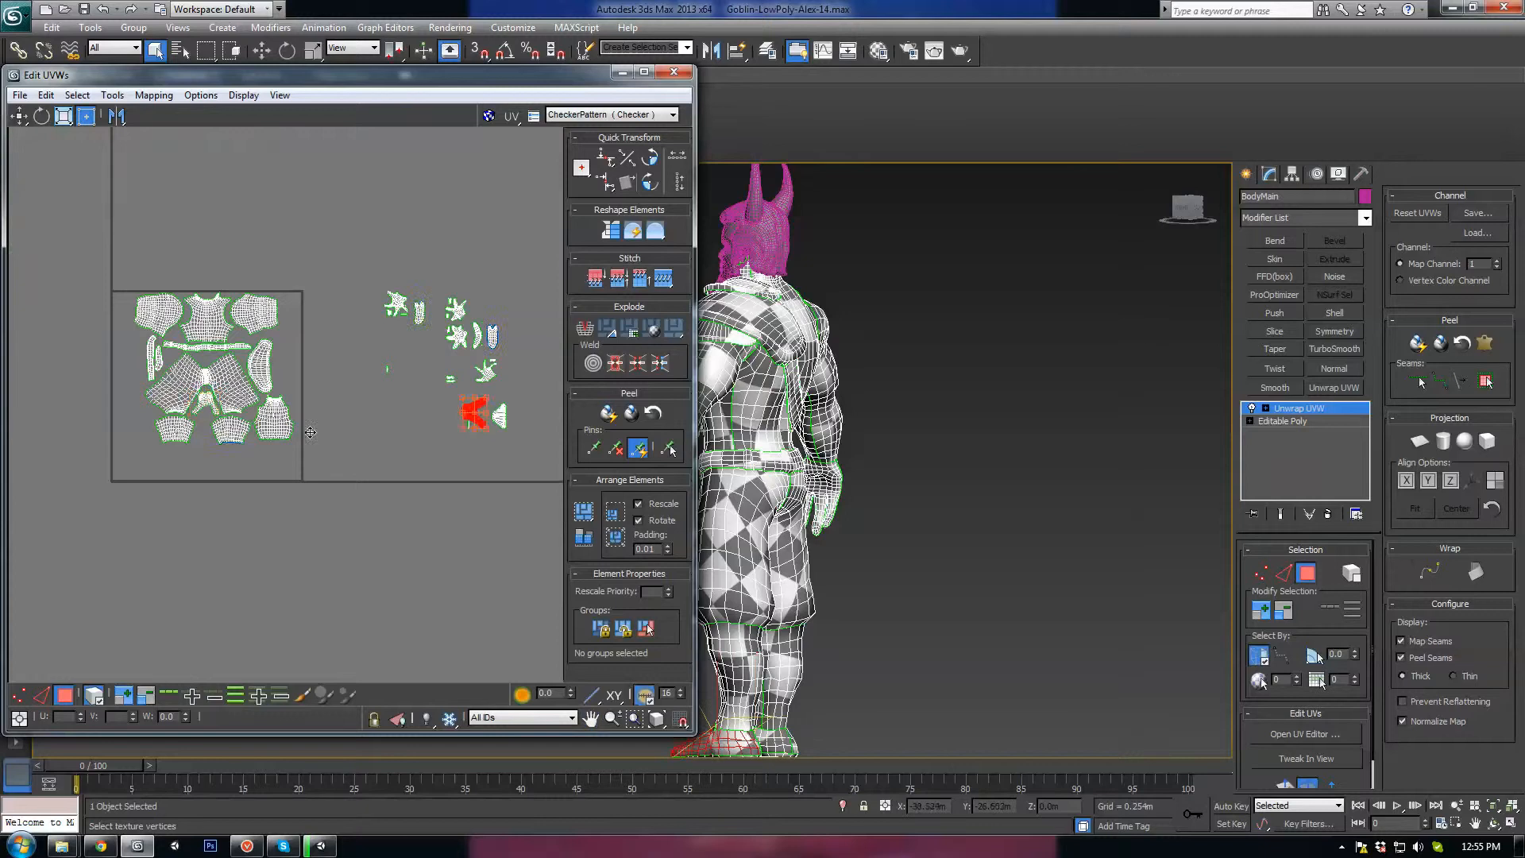
{"action": "scroll", "coordinate": [193, 435], "scroll_direction": "up", "scroll_amount": 8}
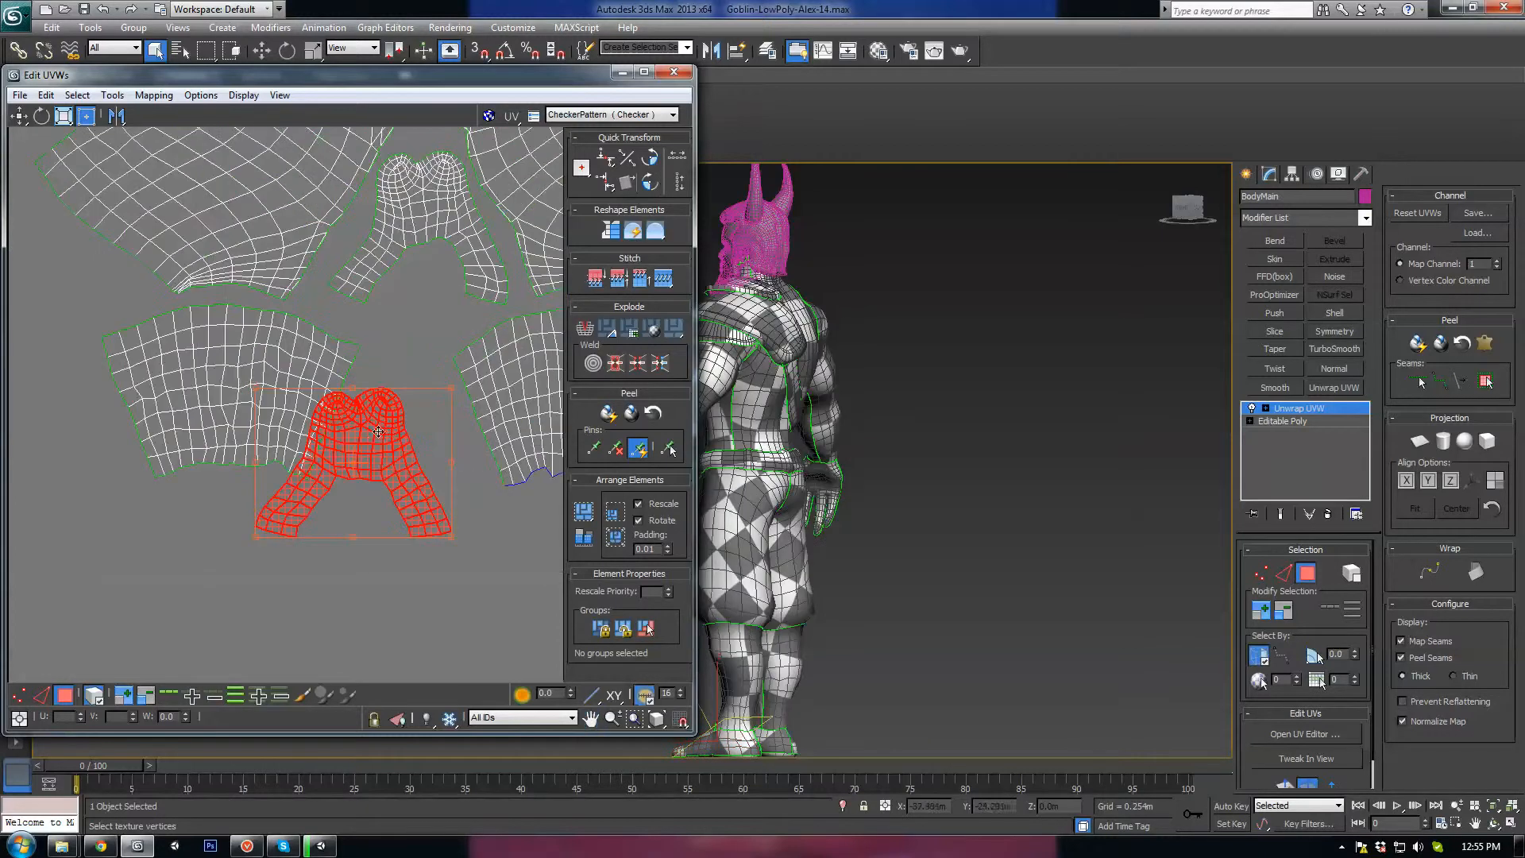
{"action": "left_click_drag", "start_coordinate": [403, 381], "coordinate": [431, 365]}
Nudge the two lower leg shells apart and centre both foot shells in the gaps between the legs.
{"action": "left_click", "coordinate": [219, 384]}
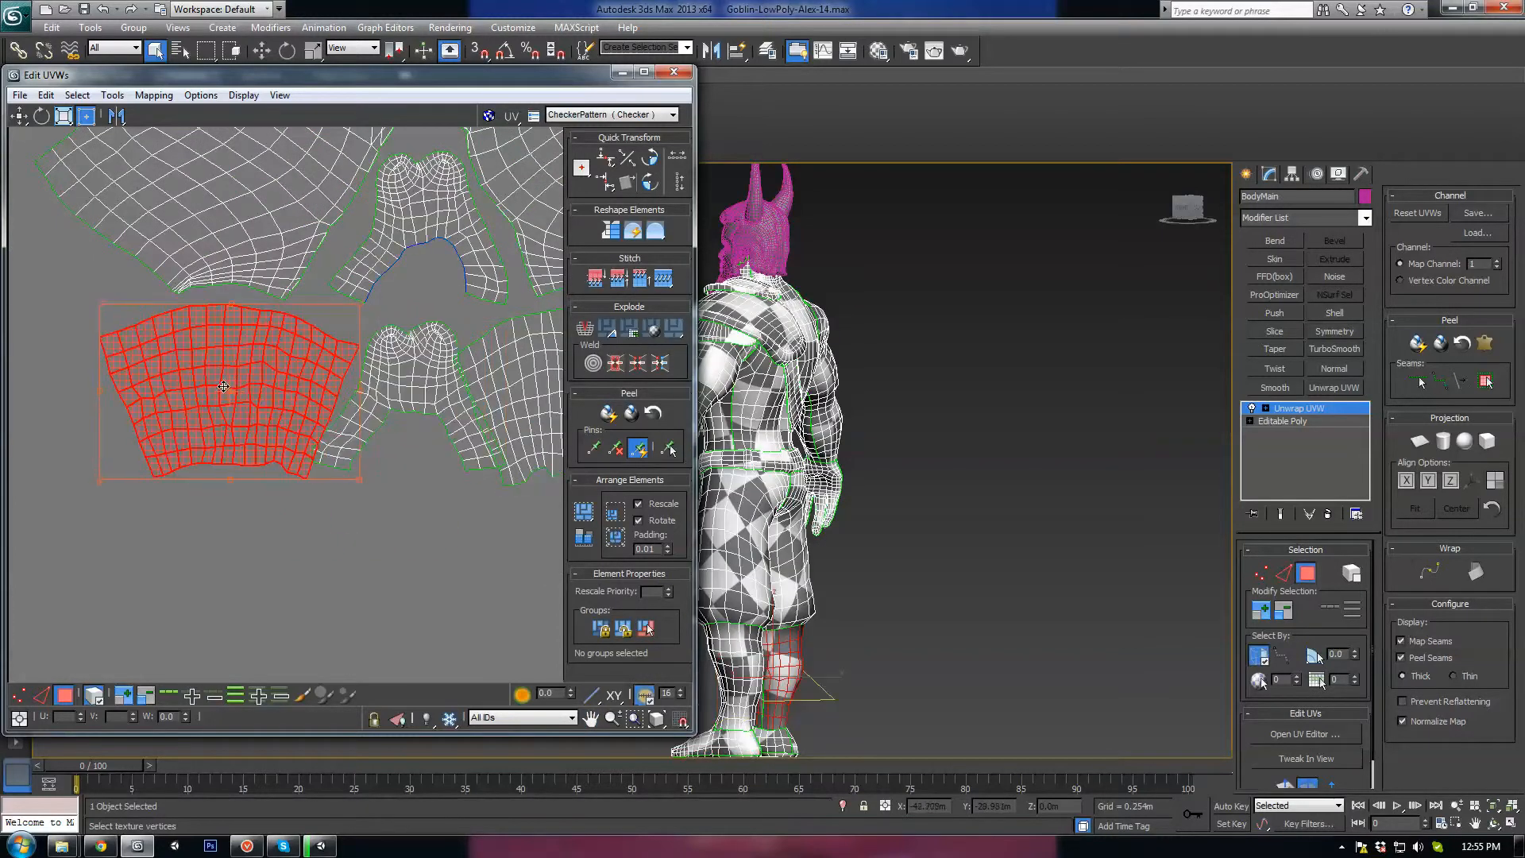
{"action": "middle_click_drag", "start_coordinate": [387, 452], "coordinate": [231, 453]}
{"action": "left_click", "coordinate": [419, 381]}
{"action": "left_click_drag", "start_coordinate": [419, 382], "coordinate": [439, 374]}
{"action": "left_click", "coordinate": [261, 382]}
{"action": "left_click_drag", "start_coordinate": [260, 381], "coordinate": [256, 375]}
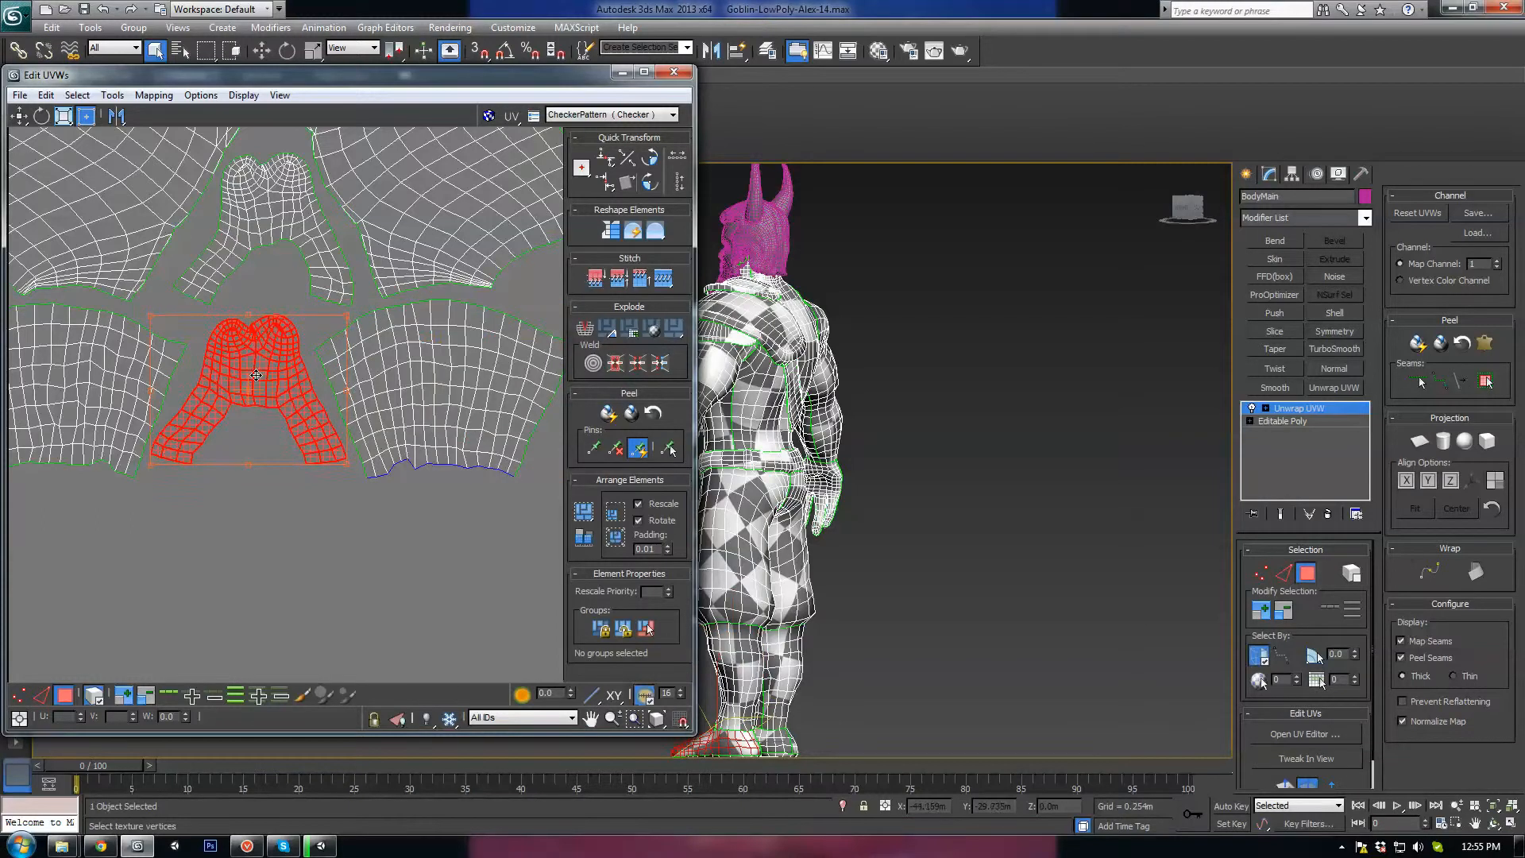
{"action": "scroll", "coordinate": [256, 312], "scroll_direction": "down", "scroll_amount": 2}
{"action": "scroll", "coordinate": [256, 271], "scroll_direction": "up", "scroll_amount": 2}
{"action": "left_click", "coordinate": [248, 255]}
{"action": "left_click_drag", "start_coordinate": [247, 254], "coordinate": [241, 266]}
Move the neck guard shell into the tile's left edge, beside the two narrow strap shells.
{"action": "scroll", "coordinate": [248, 290], "scroll_direction": "down", "scroll_amount": 5}
{"action": "middle_click_drag", "start_coordinate": [505, 428], "coordinate": [261, 434]}
{"action": "scroll", "coordinate": [326, 412], "scroll_direction": "down", "scroll_amount": 2}
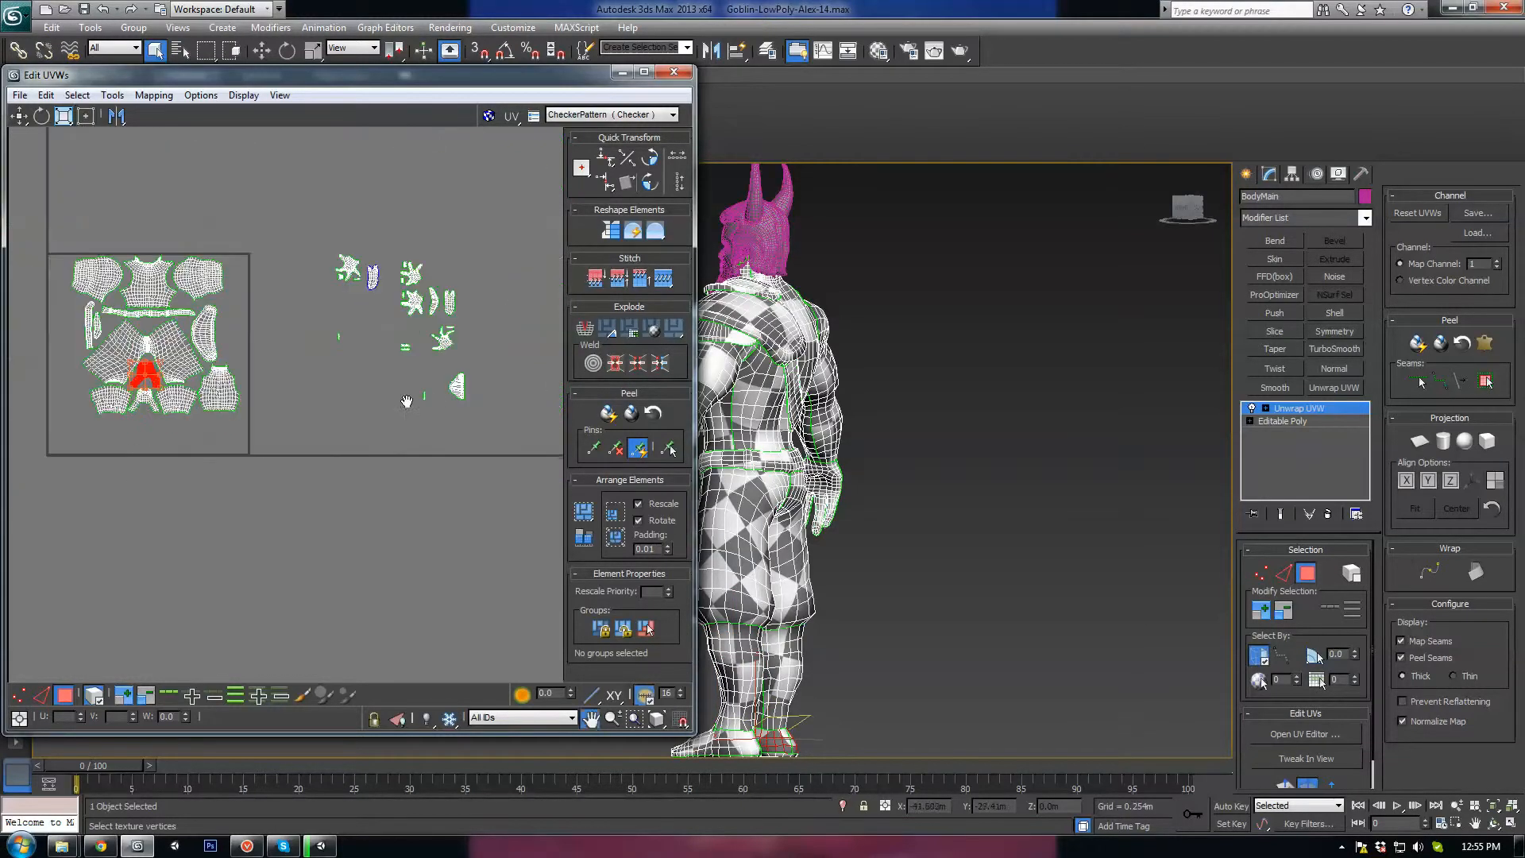
{"action": "middle_click_drag", "start_coordinate": [463, 385], "coordinate": [423, 386]}
{"action": "left_click", "coordinate": [421, 389]}
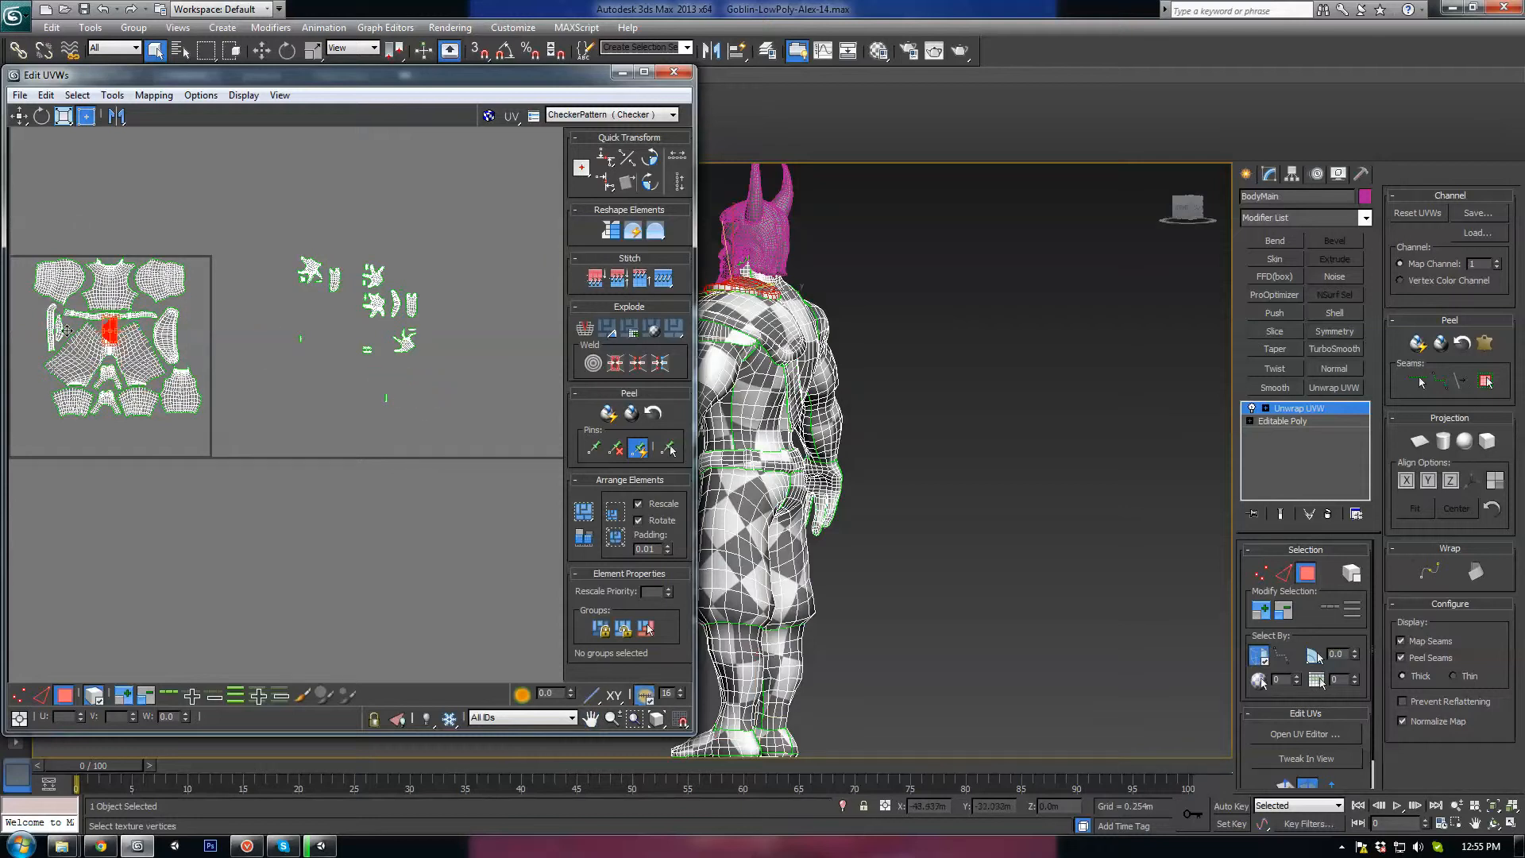
{"action": "scroll", "coordinate": [66, 330], "scroll_direction": "up", "scroll_amount": 6}
{"action": "middle_click_drag", "start_coordinate": [198, 383], "coordinate": [39, 428]}
{"action": "scroll", "coordinate": [151, 404], "scroll_direction": "down", "scroll_amount": 2}
{"action": "middle_click_drag", "start_coordinate": [153, 407], "coordinate": [294, 419]}
{"action": "left_click_drag", "start_coordinate": [251, 407], "coordinate": [160, 375]}
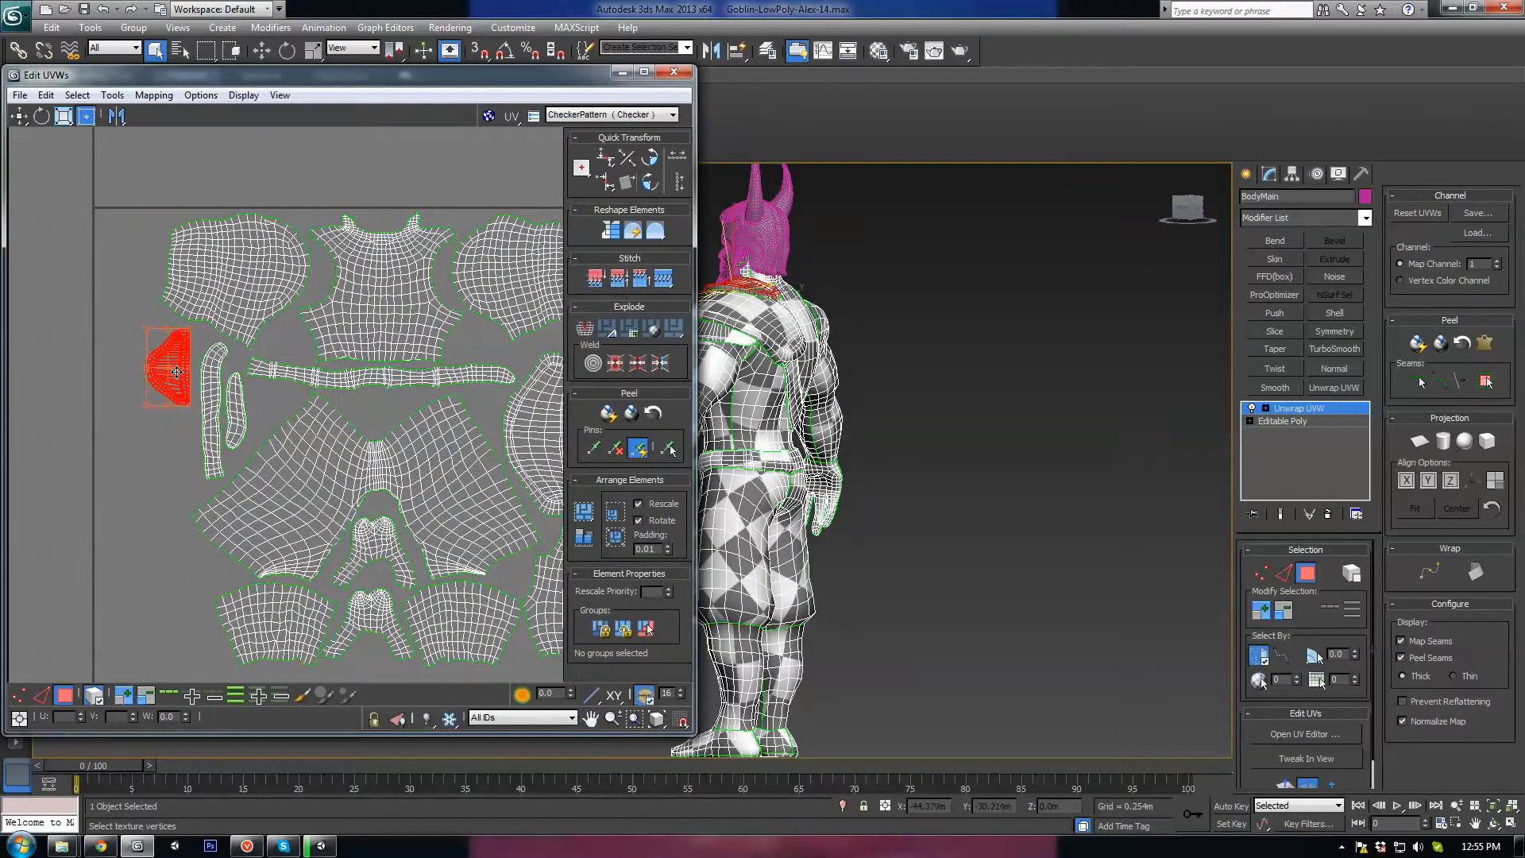
Move the sole shell of the goblin's left foot into the tile, beside the shoulder armour shell and above the back torso.
{"action": "scroll", "coordinate": [227, 409], "scroll_direction": "down", "scroll_amount": 5}
{"action": "middle_click_drag", "start_coordinate": [423, 465], "coordinate": [204, 418]}
{"action": "scroll", "coordinate": [337, 373], "scroll_direction": "up", "scroll_amount": 1}
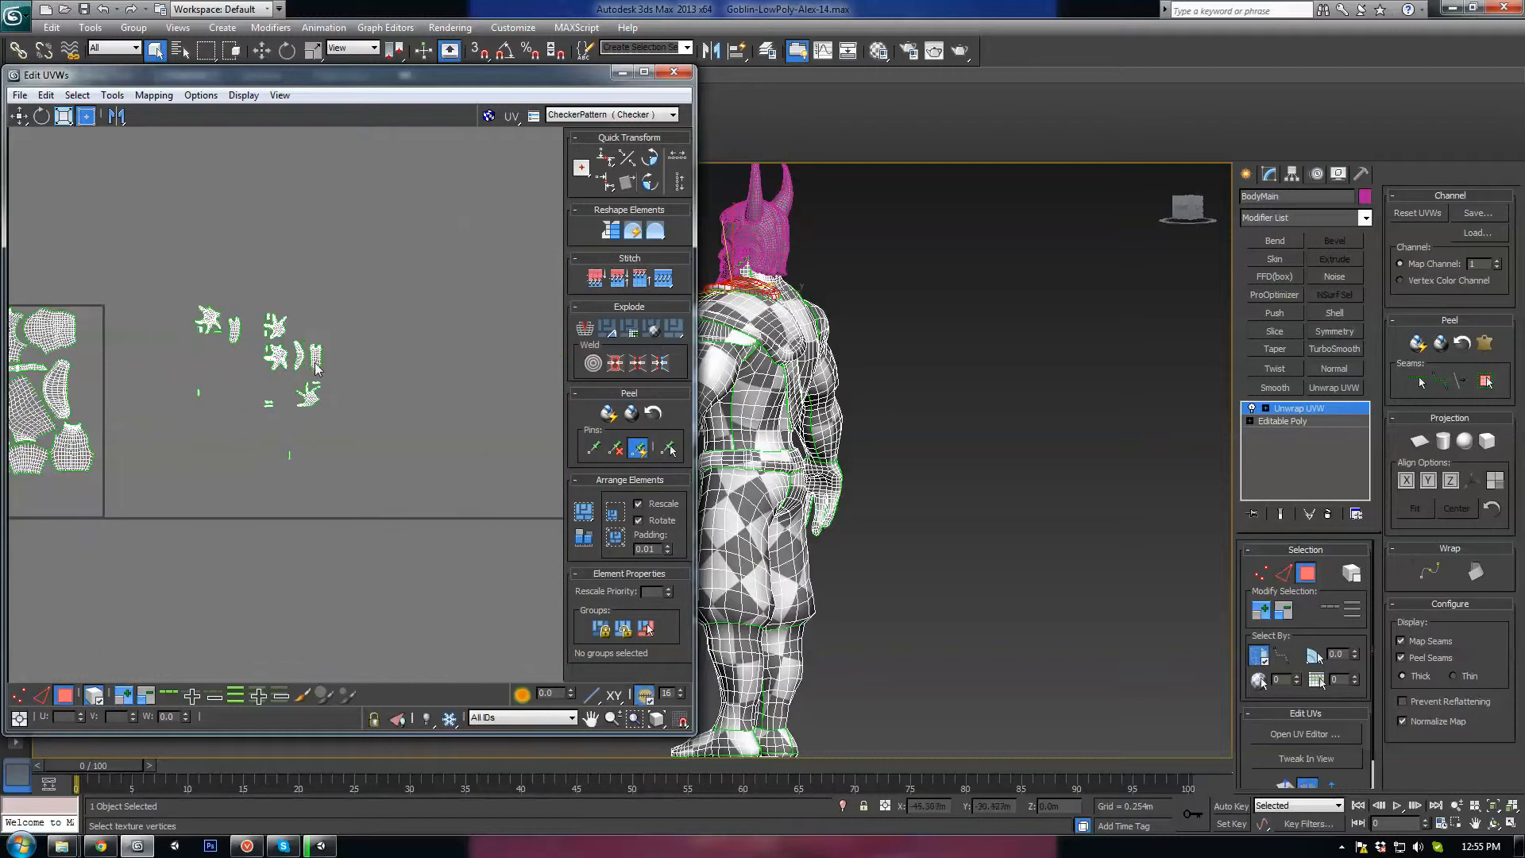
{"action": "middle_click_drag", "start_coordinate": [750, 442], "coordinate": [1100, 501]}
{"action": "middle_click_drag", "start_coordinate": [842, 515], "coordinate": [963, 460]}
{"action": "middle_click_drag", "start_coordinate": [347, 364], "coordinate": [408, 347]}
{"action": "scroll", "coordinate": [408, 347], "scroll_direction": "up", "scroll_amount": 1}
{"action": "middle_click_drag", "start_coordinate": [202, 427], "coordinate": [493, 374]}
{"action": "scroll", "coordinate": [494, 374], "scroll_direction": "up", "scroll_amount": 2}
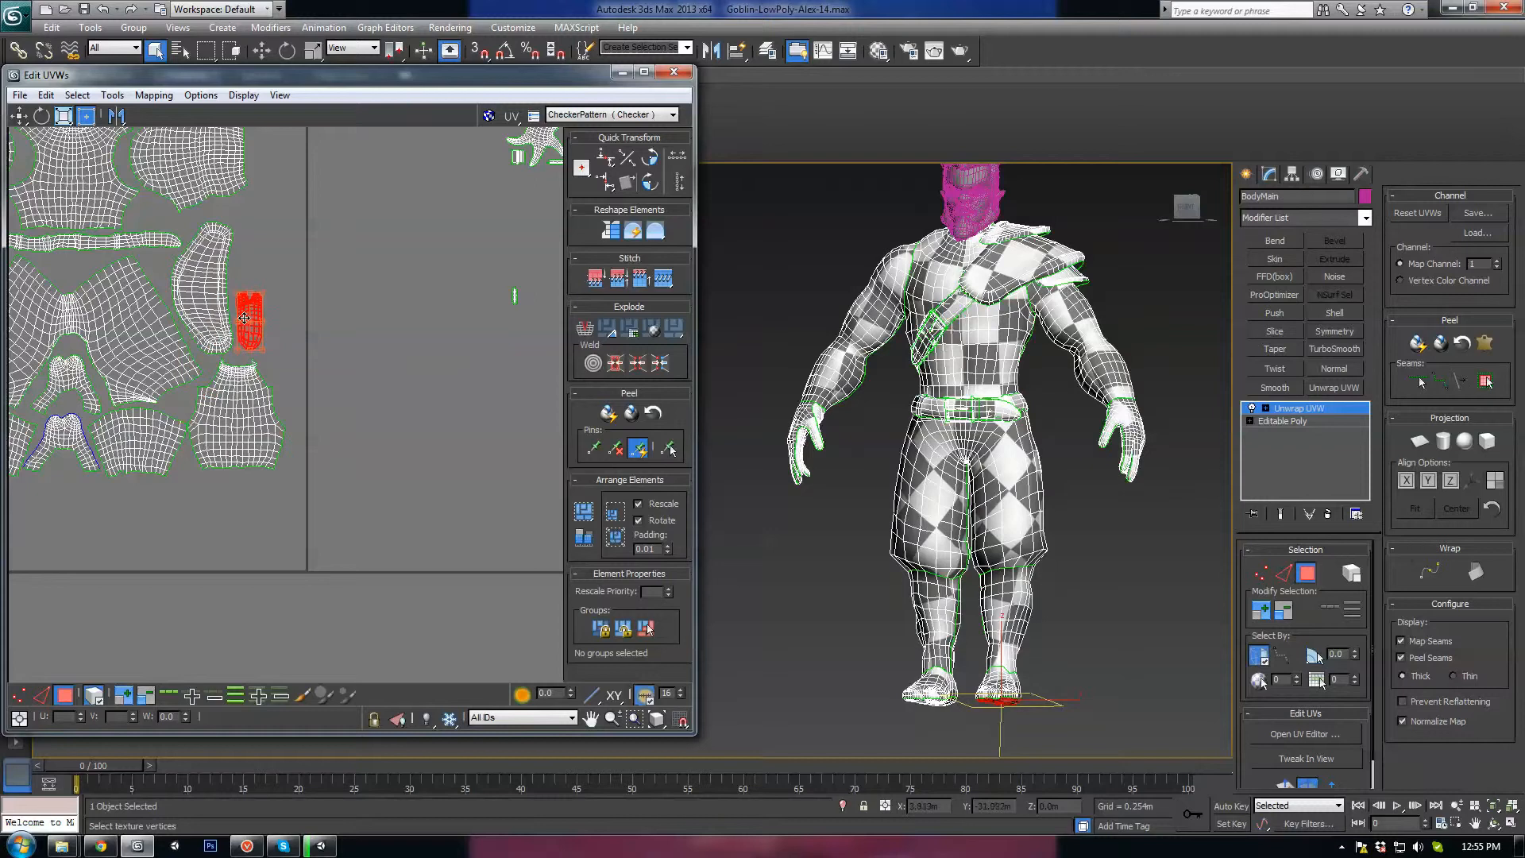
Place the other foot's sole shell directly above the first sole, beside the shoulder armour shell.
{"action": "middle_click_drag", "start_coordinate": [437, 377], "coordinate": [254, 405]}
{"action": "middle_click_drag", "start_coordinate": [452, 313], "coordinate": [378, 423]}
{"action": "middle_click_drag", "start_coordinate": [327, 302], "coordinate": [470, 306]}
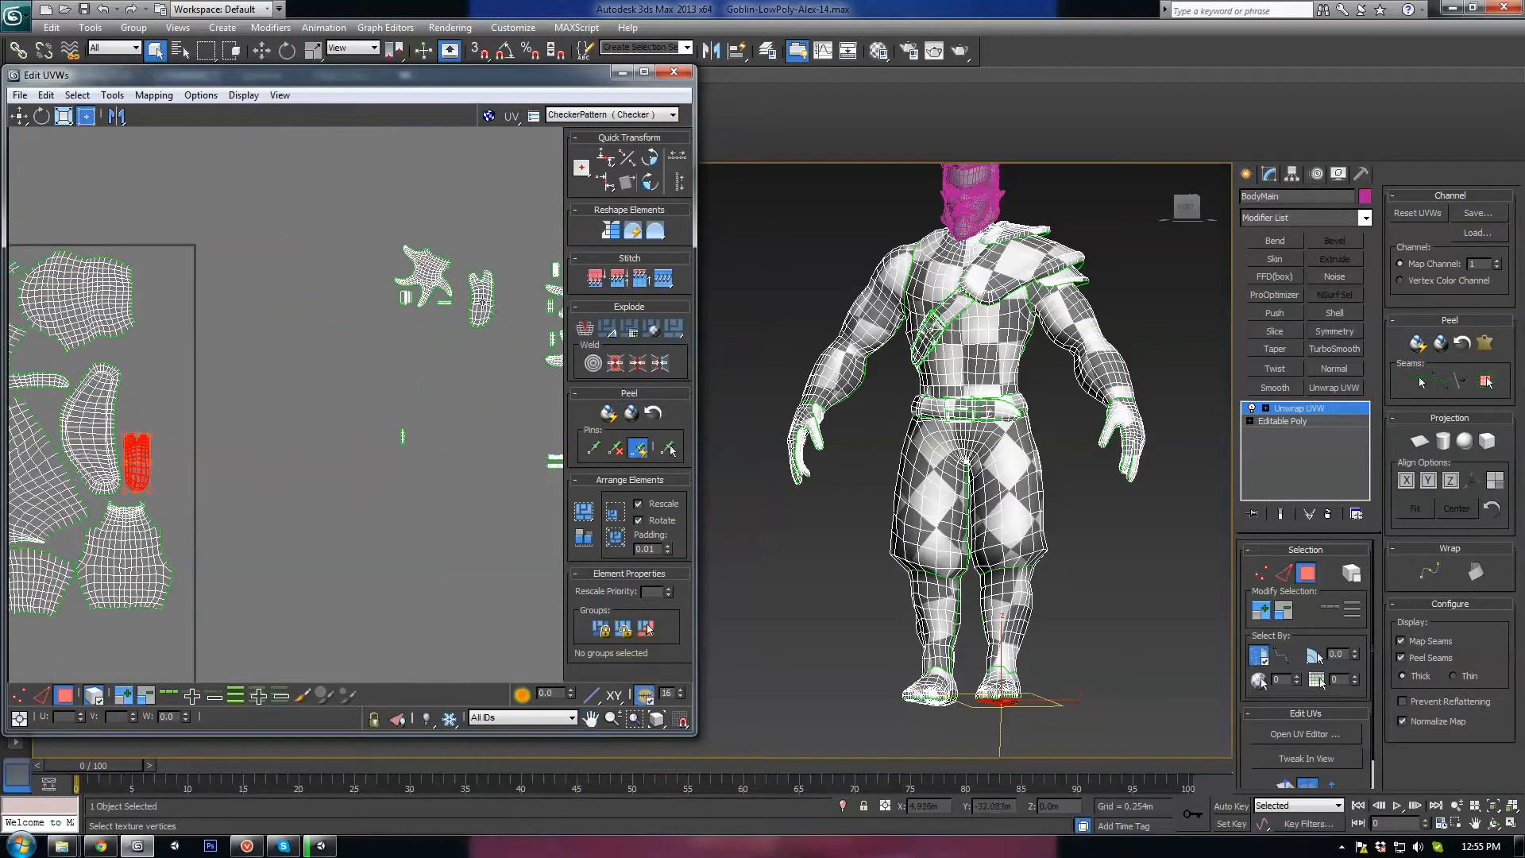
{"action": "left_click", "coordinate": [144, 466]}
{"action": "left_click_drag", "start_coordinate": [144, 465], "coordinate": [147, 372]}
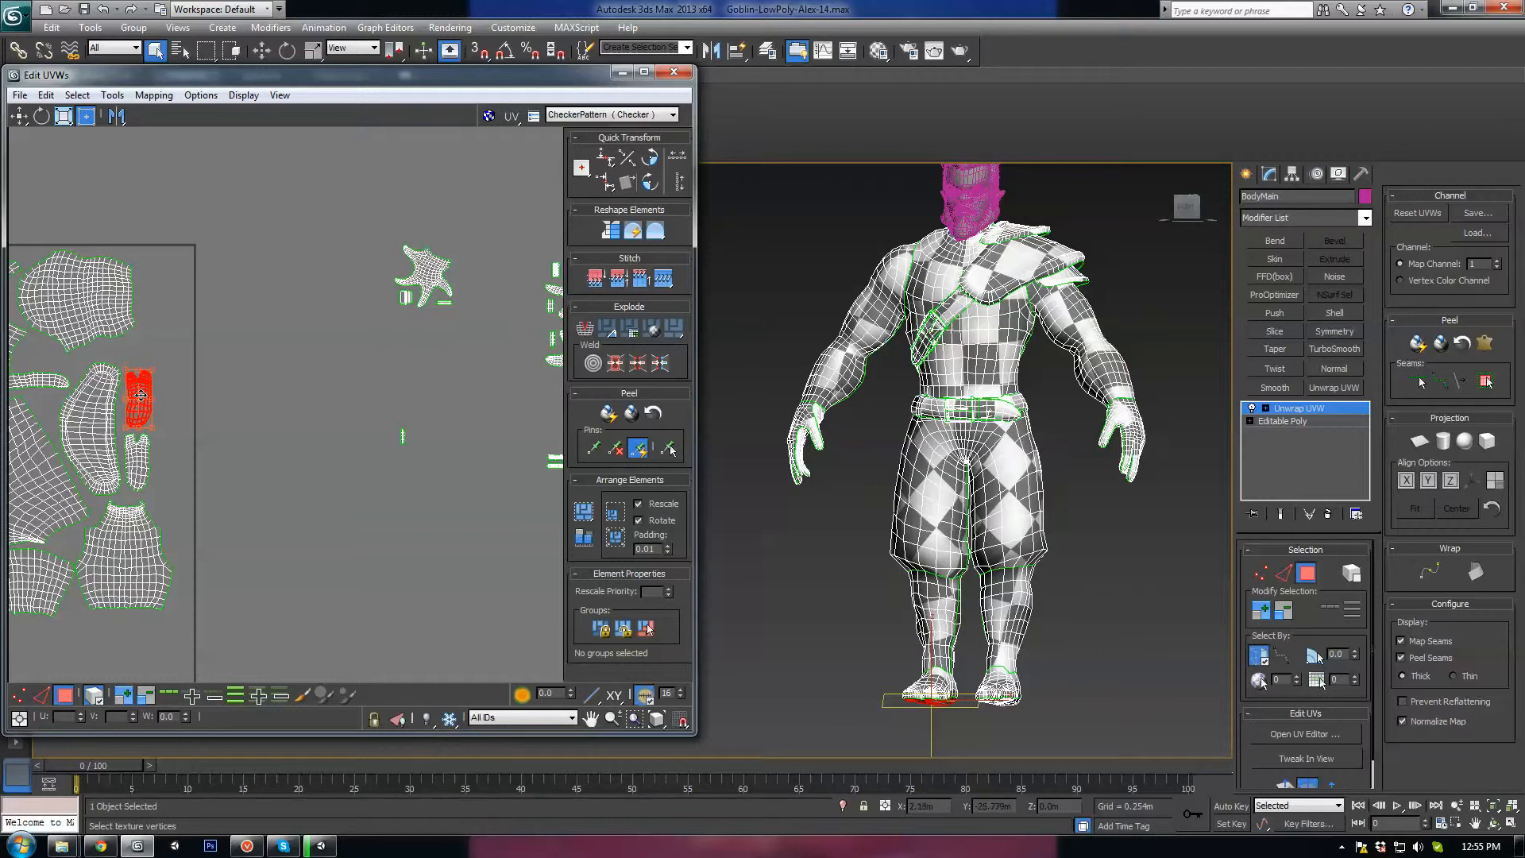
Bring the crescent-shaped shoulder plate shell into the tile, rotate it 90 degrees, and fit it between the belt and the trousers.
{"action": "middle_click_drag", "start_coordinate": [347, 449], "coordinate": [241, 361]}
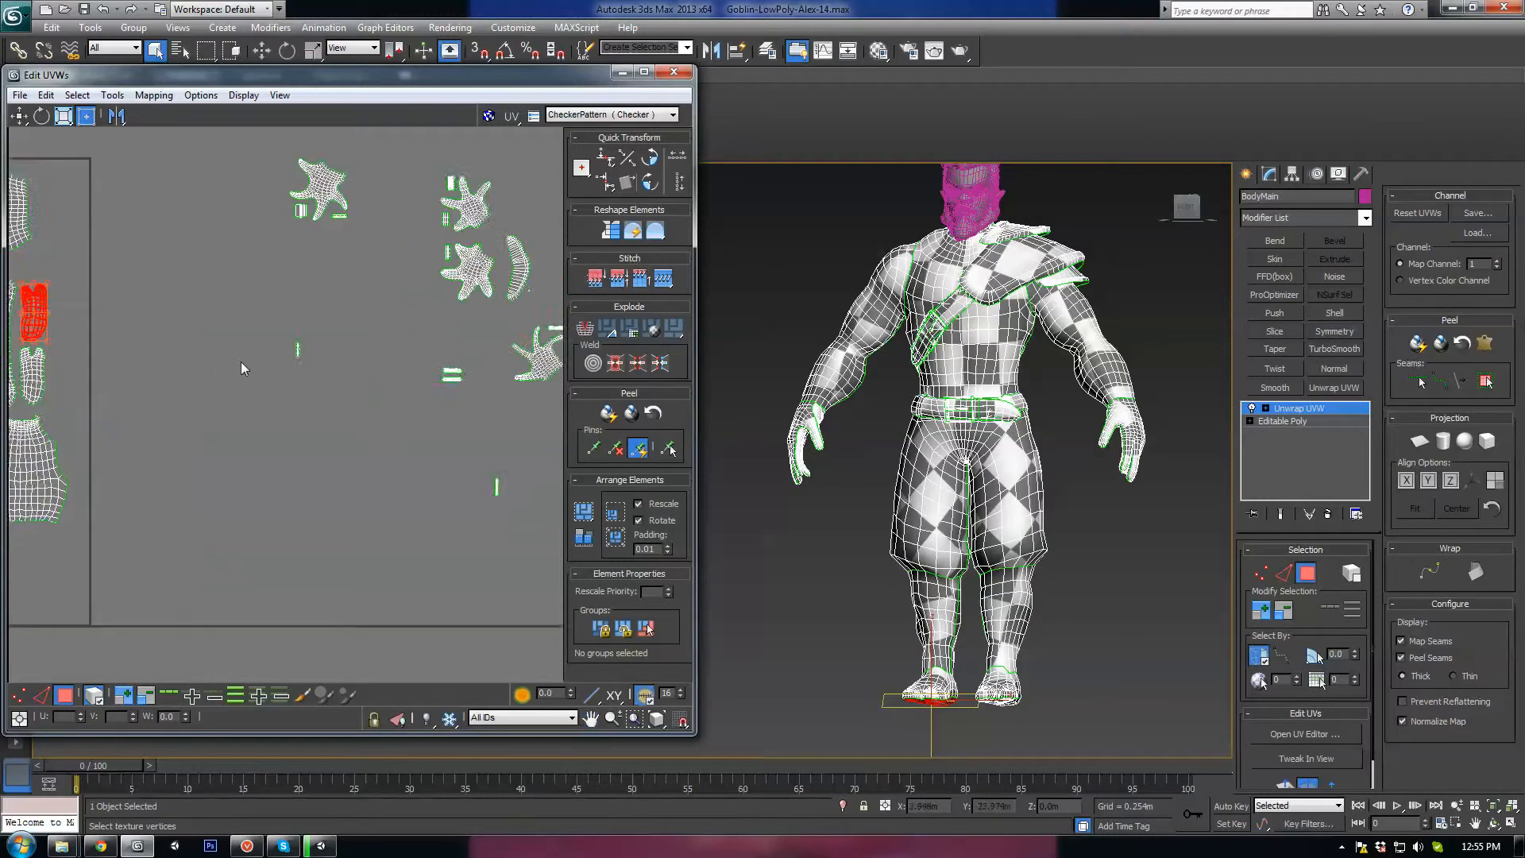
{"action": "scroll", "coordinate": [241, 361], "scroll_direction": "down", "scroll_amount": 2}
{"action": "middle_click_drag", "start_coordinate": [277, 310], "coordinate": [368, 367]}
{"action": "left_click", "coordinate": [542, 344]}
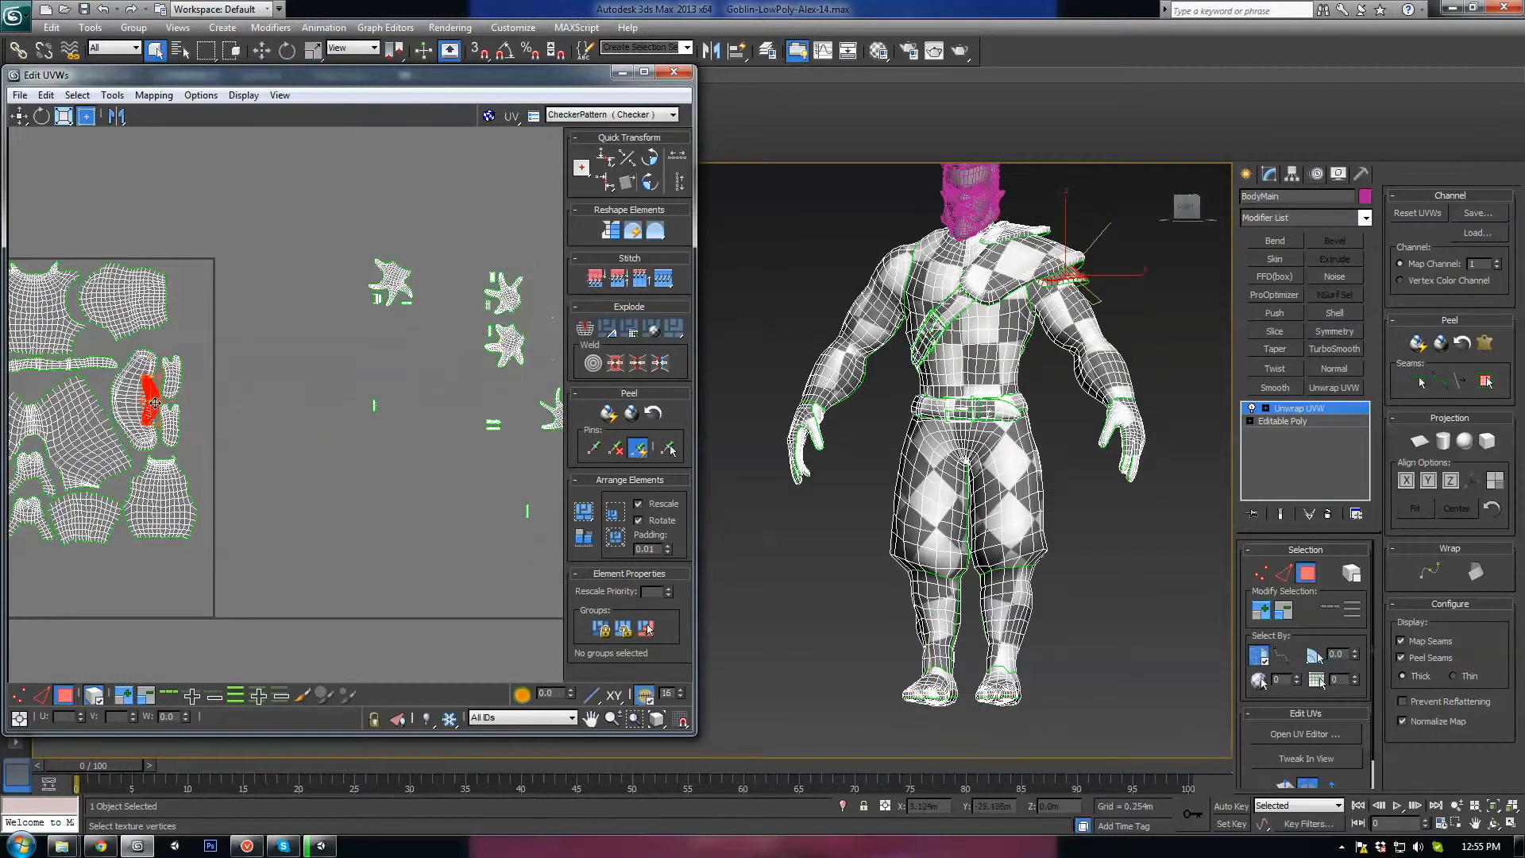
{"action": "left_click_drag", "start_coordinate": [155, 403], "coordinate": [149, 405]}
{"action": "middle_click_drag", "start_coordinate": [148, 407], "coordinate": [445, 419]}
{"action": "scroll", "coordinate": [445, 418], "scroll_direction": "up", "scroll_amount": 2}
{"action": "left_click_drag", "start_coordinate": [447, 415], "coordinate": [274, 401]}
{"action": "left_click", "coordinate": [650, 182]}
{"action": "scroll", "coordinate": [383, 423], "scroll_direction": "up", "scroll_amount": 2}
{"action": "left_click_drag", "start_coordinate": [383, 423], "coordinate": [338, 393]}
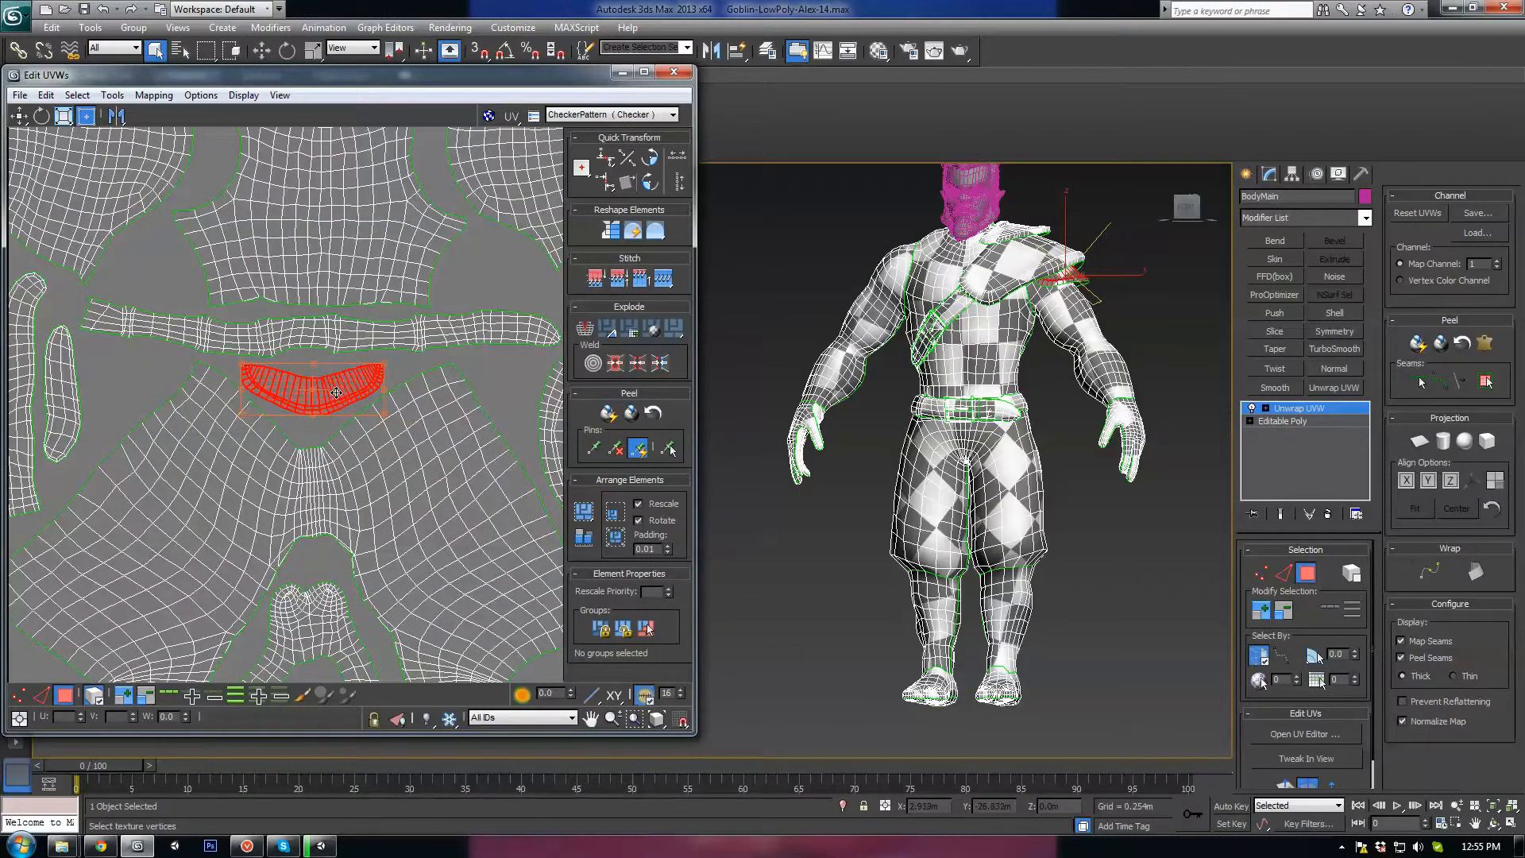
{"action": "left_click", "coordinate": [487, 271]}
Select all the remaining hand and buckle shells outside the tile and move them together up to the tile's right edge.
{"action": "scroll", "coordinate": [481, 296], "scroll_direction": "down", "scroll_amount": 3}
{"action": "middle_click_drag", "start_coordinate": [292, 493], "coordinate": [198, 521]}
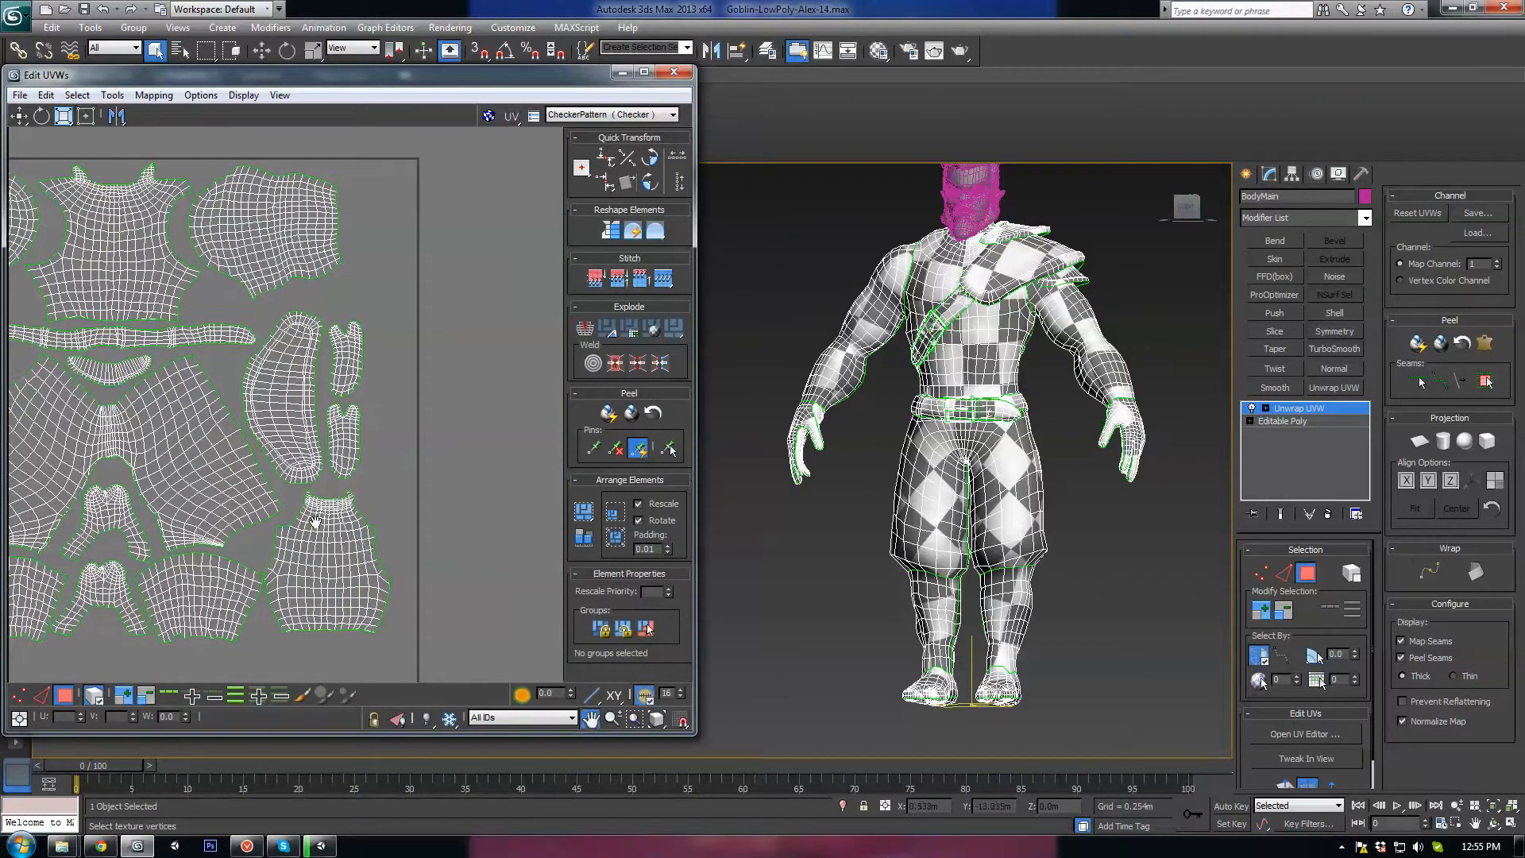
{"action": "middle_click_drag", "start_coordinate": [450, 569], "coordinate": [254, 489]}
{"action": "scroll", "coordinate": [254, 490], "scroll_direction": "down", "scroll_amount": 2}
{"action": "middle_click_drag", "start_coordinate": [143, 393], "coordinate": [294, 421]}
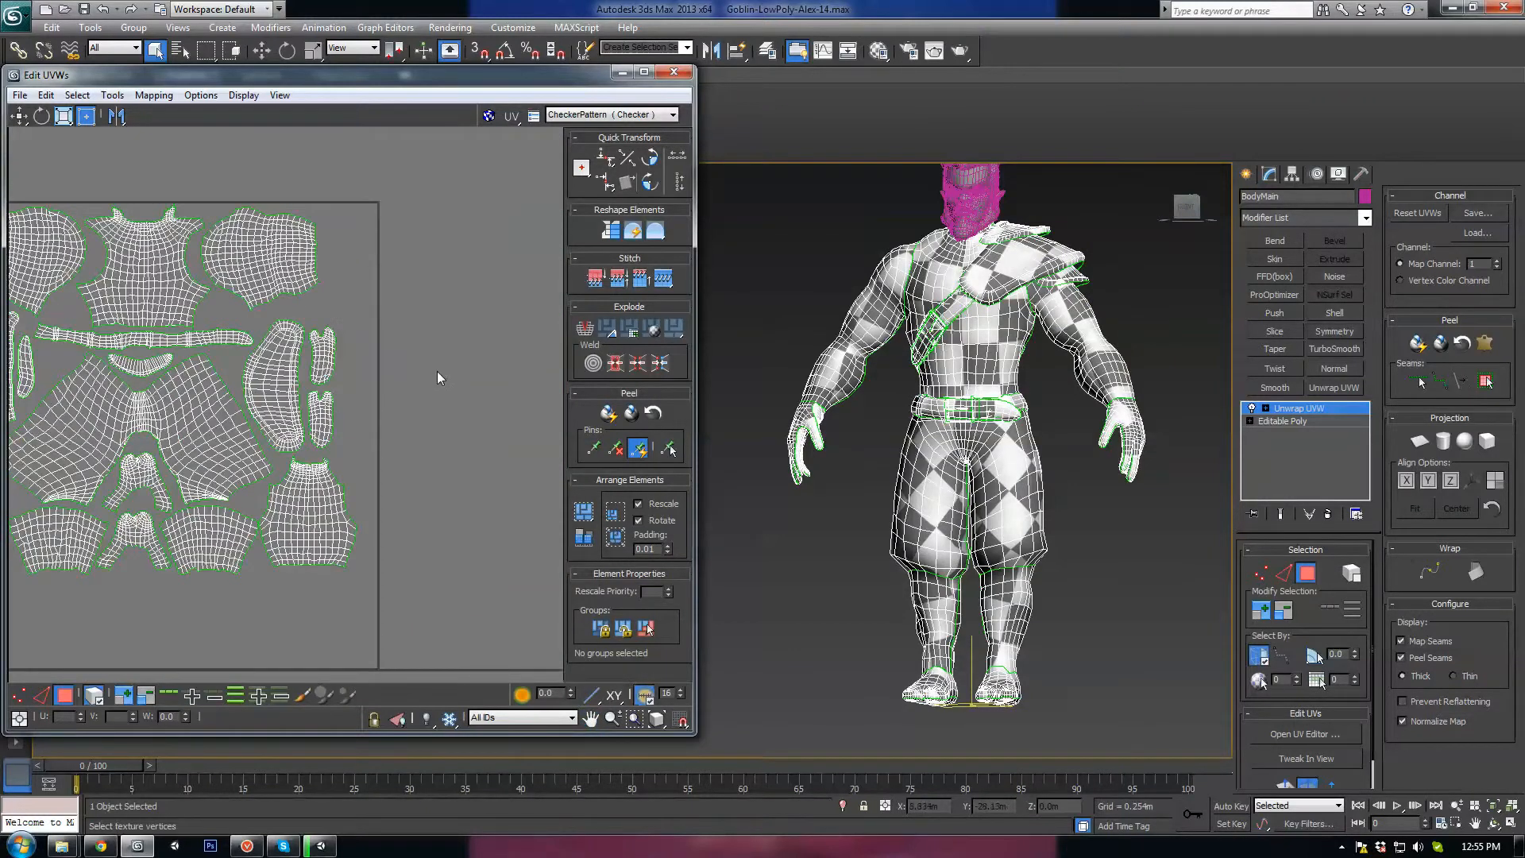
{"action": "scroll", "coordinate": [437, 378], "scroll_direction": "down", "scroll_amount": 5}
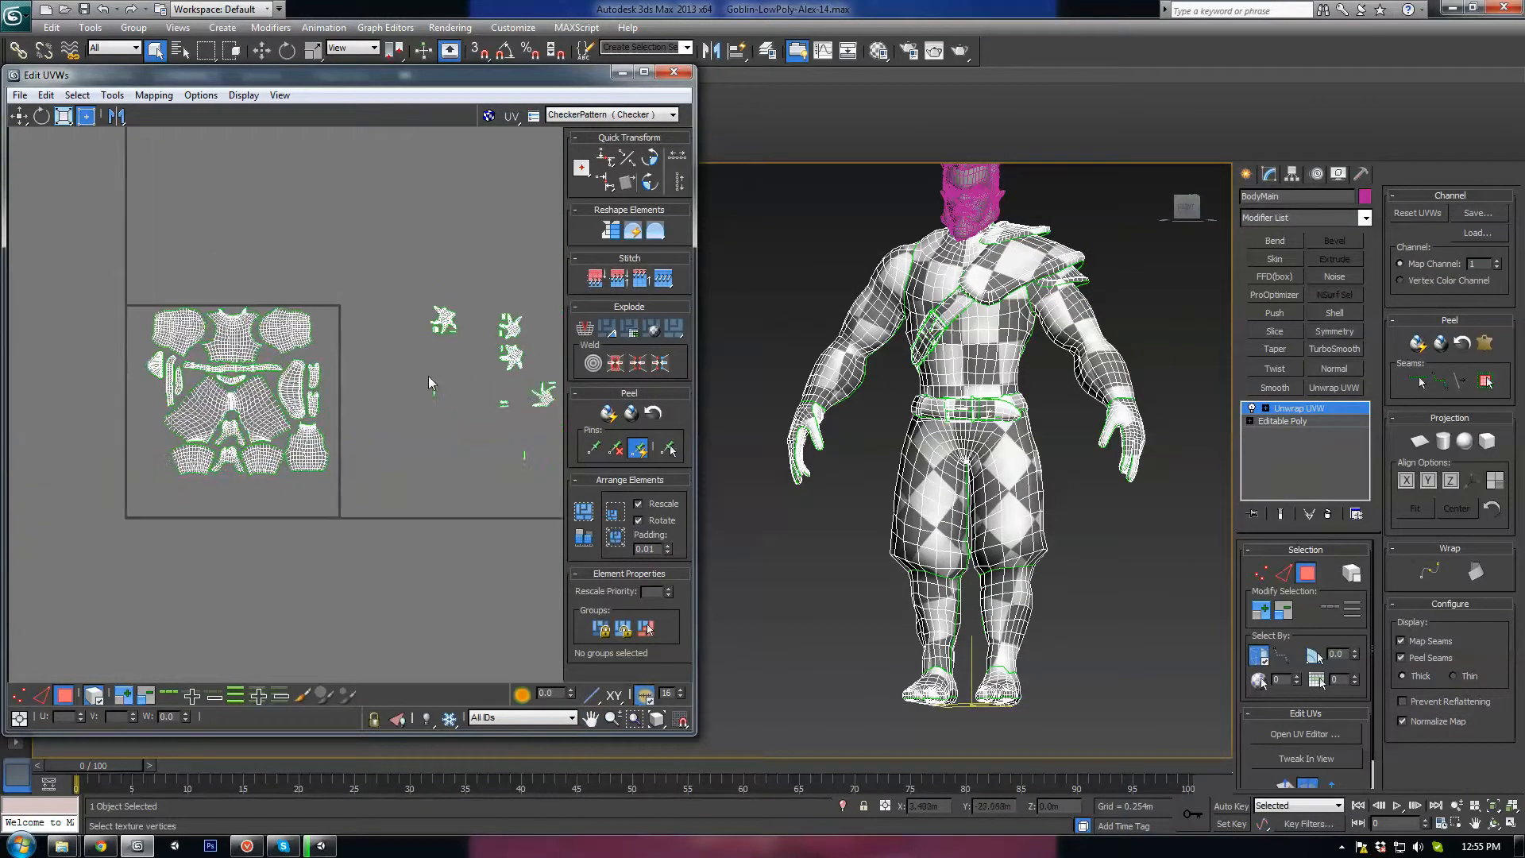
{"action": "scroll", "coordinate": [429, 377], "scroll_direction": "up", "scroll_amount": 2}
{"action": "middle_click_drag", "start_coordinate": [491, 383], "coordinate": [286, 364]}
{"action": "left_click_drag", "start_coordinate": [199, 237], "coordinate": [415, 486]}
{"action": "left_click_drag", "start_coordinate": [319, 383], "coordinate": [188, 420]}
{"action": "middle_click_drag", "start_coordinate": [186, 416], "coordinate": [453, 405]}
{"action": "scroll", "coordinate": [454, 404], "scroll_direction": "up", "scroll_amount": 1}
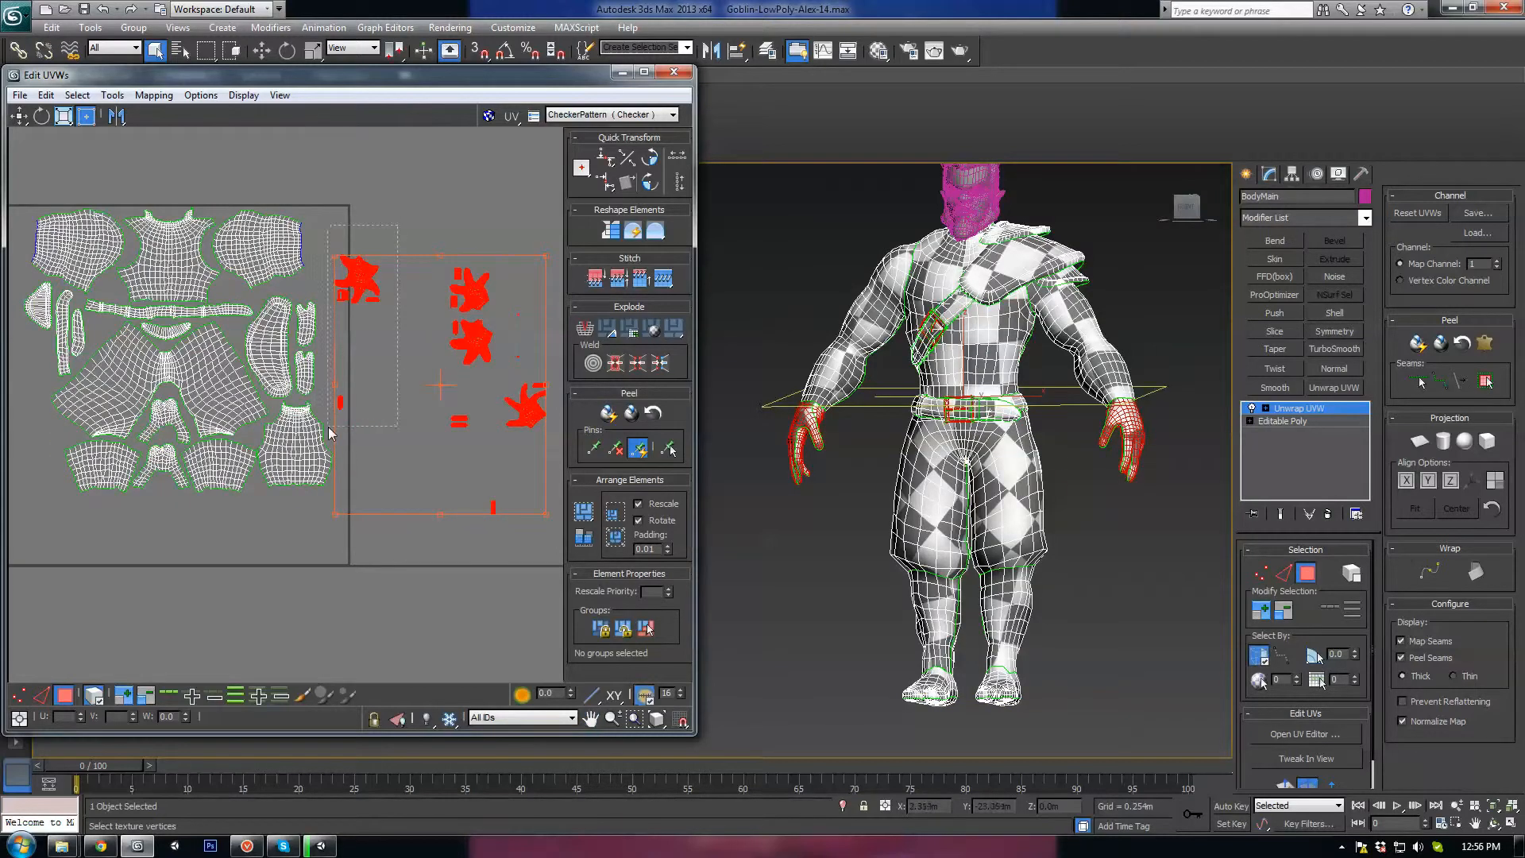
Move the goblin's left hand shell and the small buckle shells around it further down and away from the tile edge.
{"action": "left_click_drag", "start_coordinate": [329, 433], "coordinate": [329, 430]}
{"action": "left_click_drag", "start_coordinate": [357, 278], "coordinate": [416, 367]}
{"action": "scroll", "coordinate": [418, 393], "scroll_direction": "up", "scroll_amount": 2}
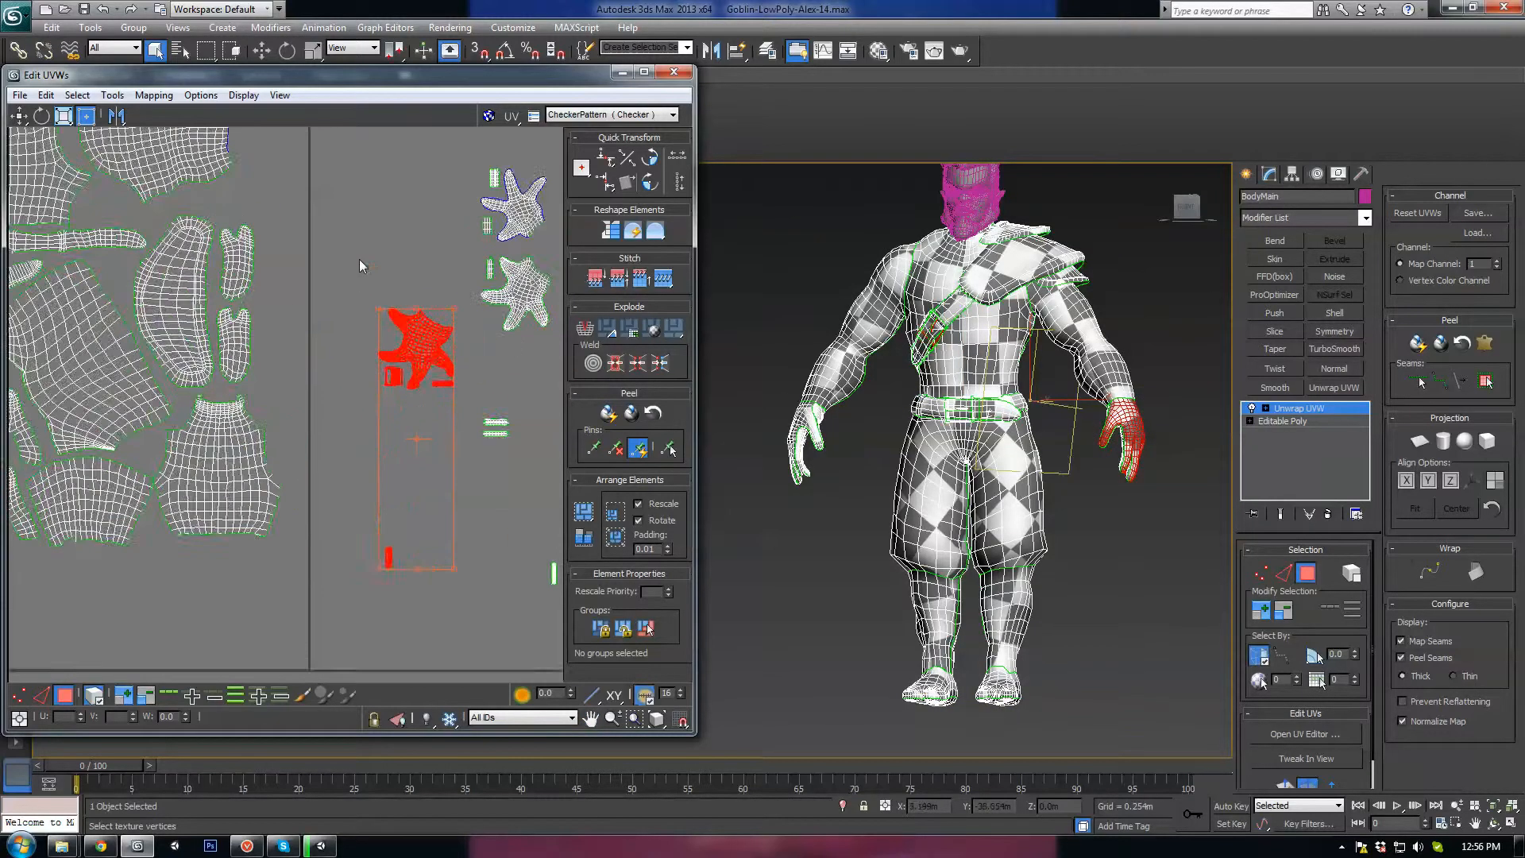
{"action": "scroll", "coordinate": [359, 264], "scroll_direction": "down", "scroll_amount": 2}
{"action": "middle_click_drag", "start_coordinate": [423, 287], "coordinate": [461, 304]}
{"action": "left_click", "coordinate": [512, 312]}
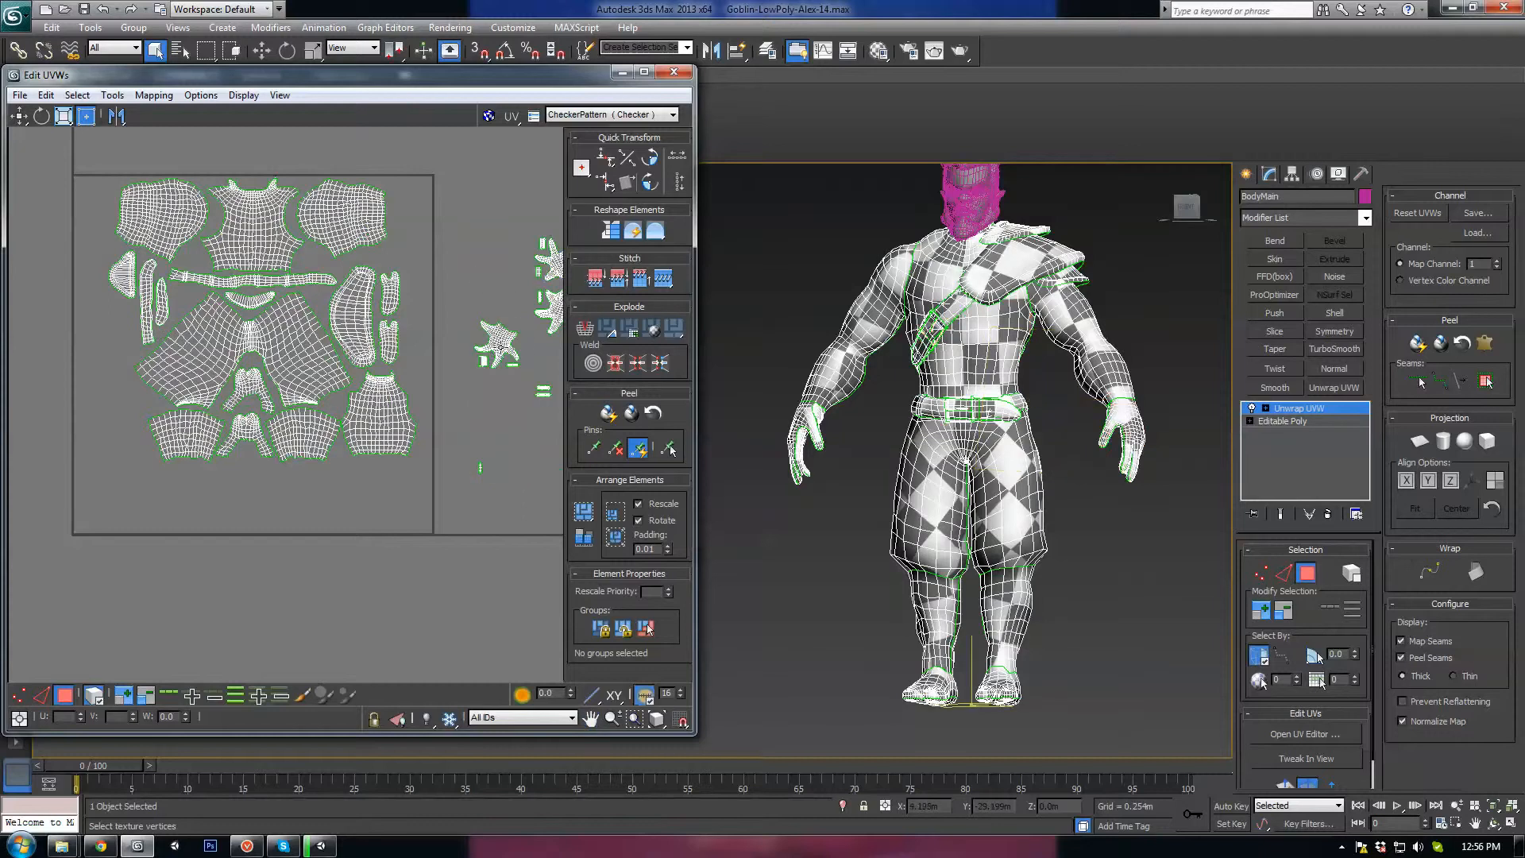
Move the goblin's left hand shell into the tile's lower-left area, beside the outer lower leg shell.
{"action": "left_click_drag", "start_coordinate": [500, 348], "coordinate": [167, 388]}
{"action": "scroll", "coordinate": [131, 408], "scroll_direction": "up", "scroll_amount": 4}
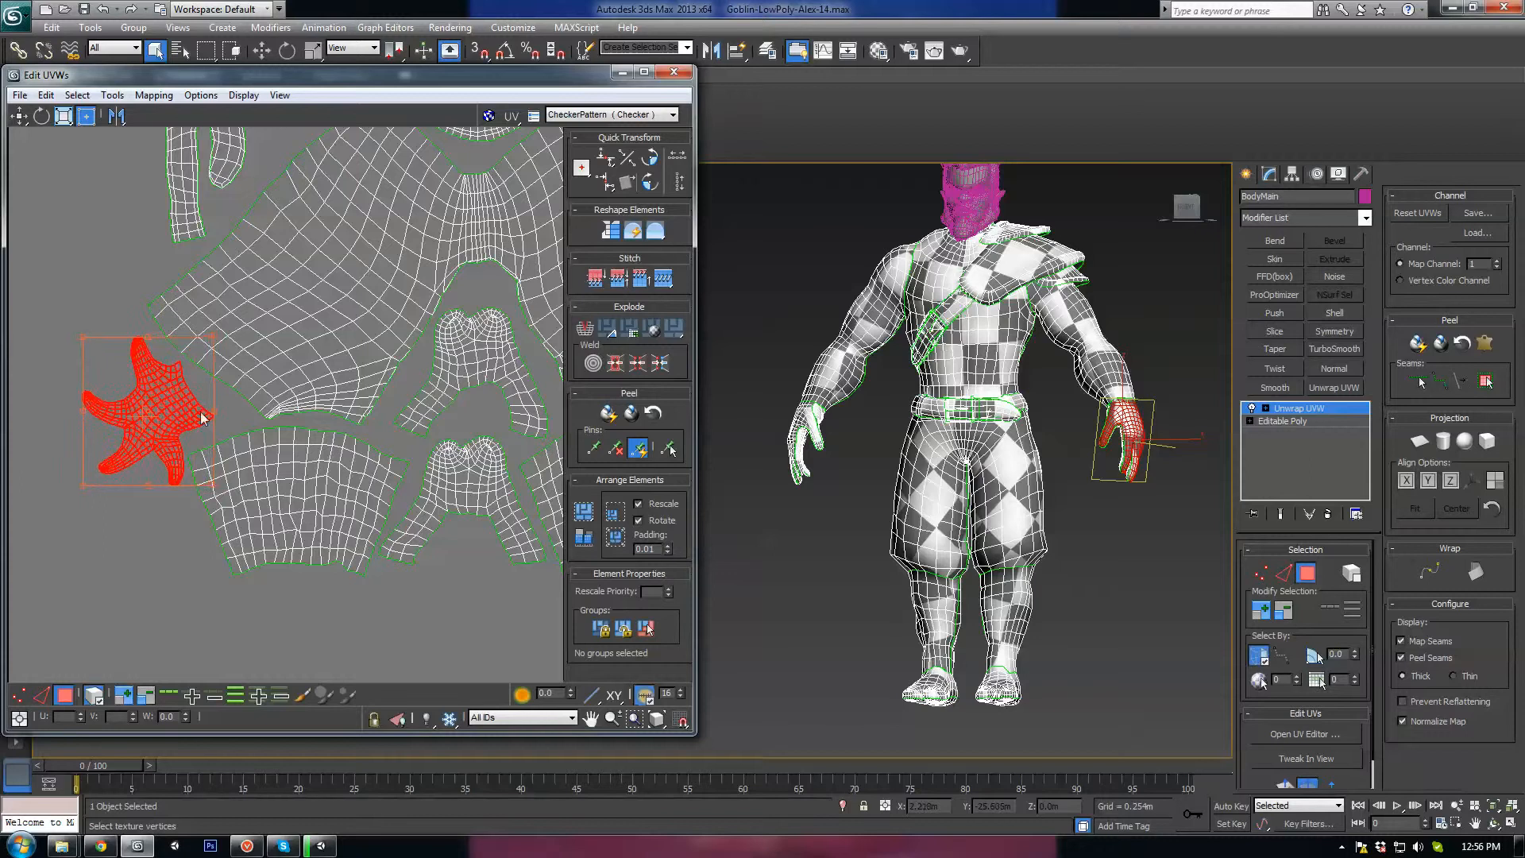
{"action": "scroll", "coordinate": [203, 419], "scroll_direction": "down", "scroll_amount": 5}
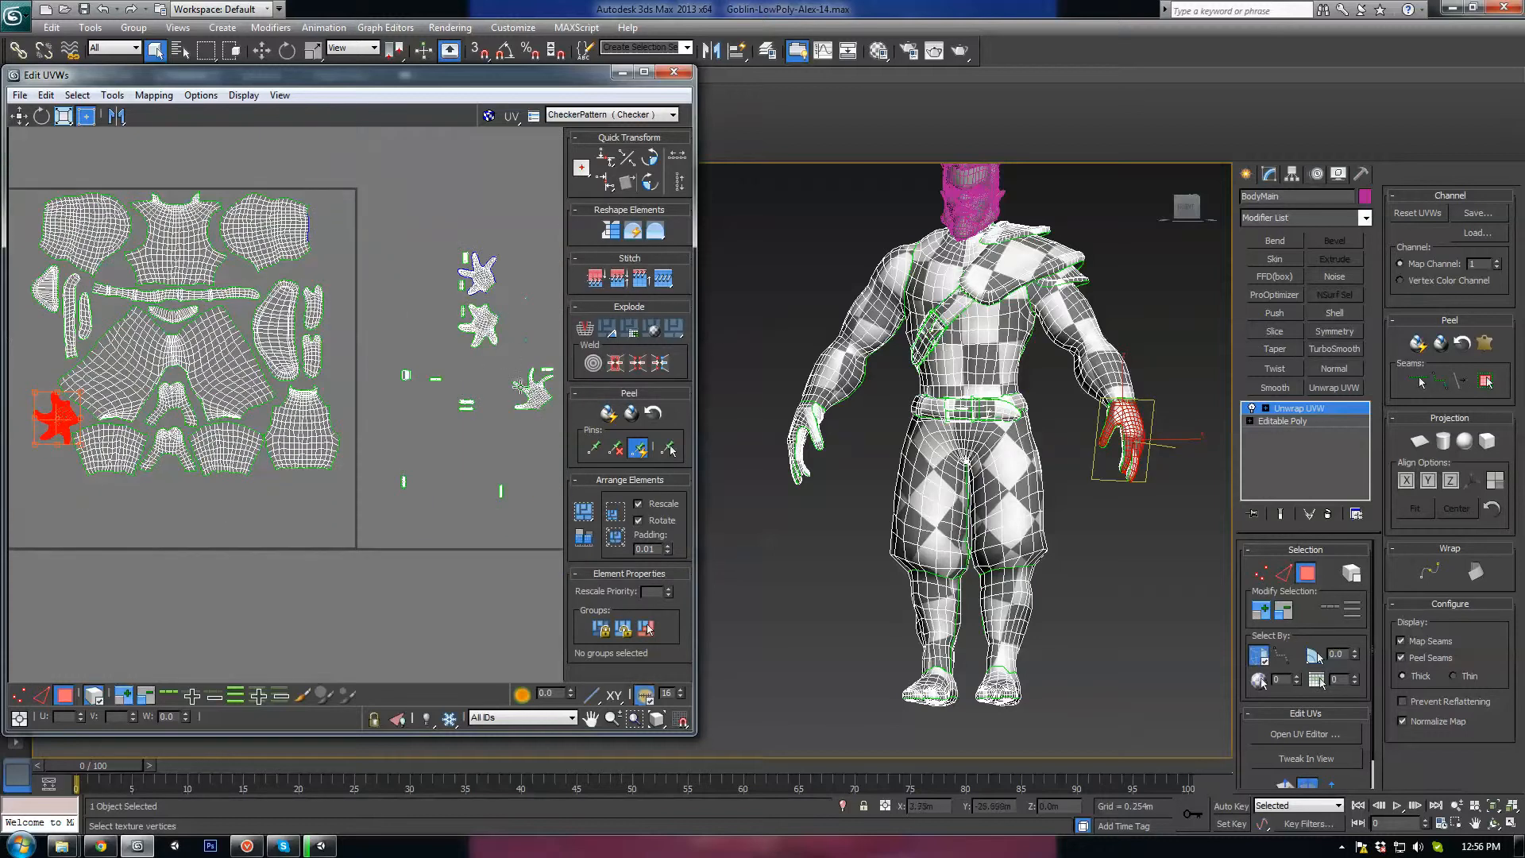
Move the matching right hand shell into the tile and place it above the first hand, with the fingers pointing outward.
{"action": "left_click_drag", "start_coordinate": [532, 391], "coordinate": [57, 380]}
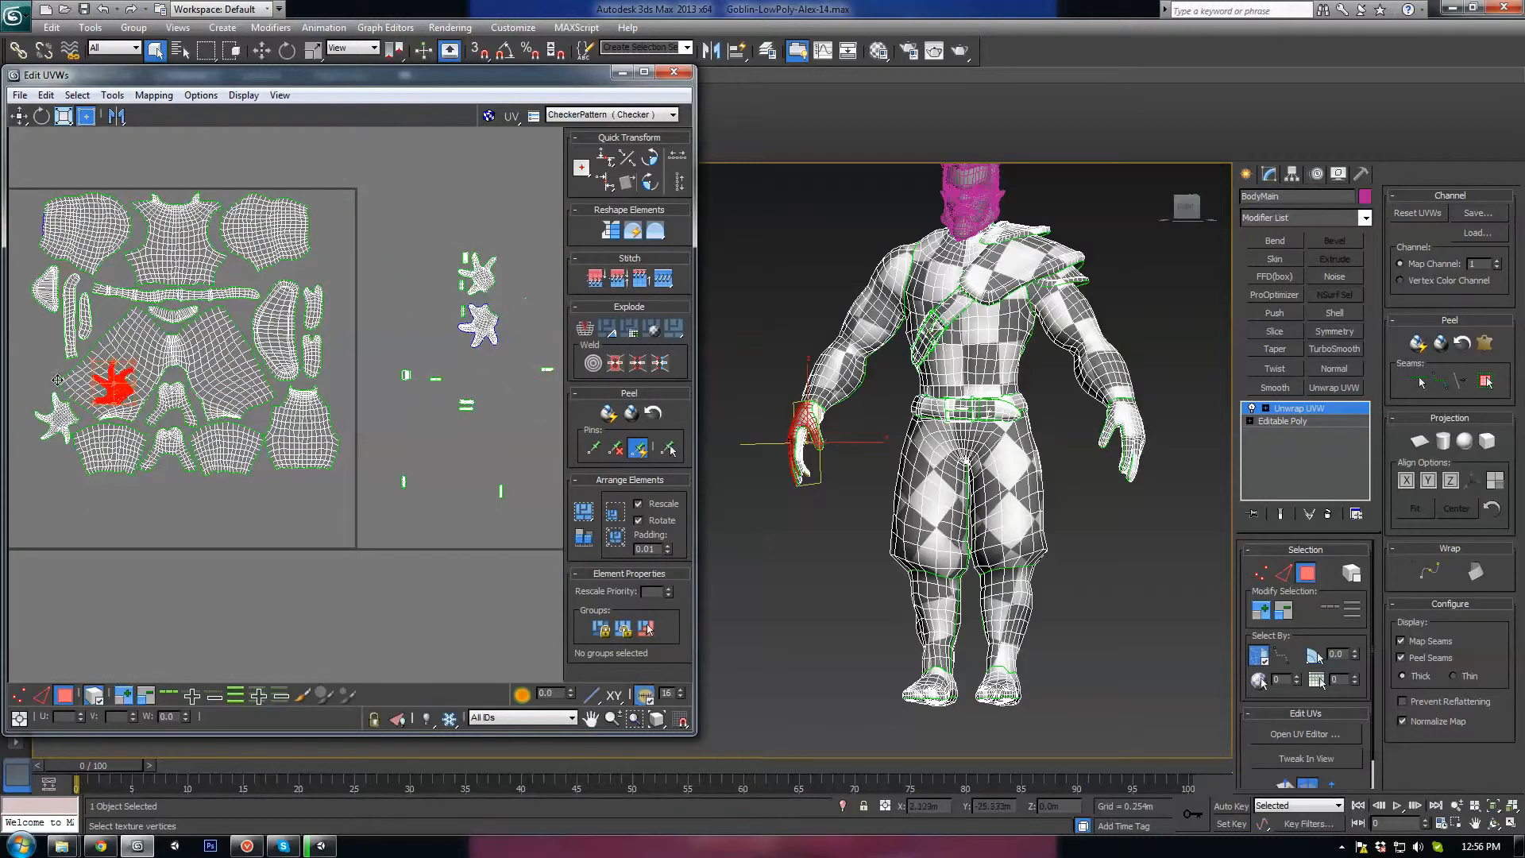
{"action": "left_click", "coordinate": [58, 427]}
{"action": "left_click", "coordinate": [57, 379]}
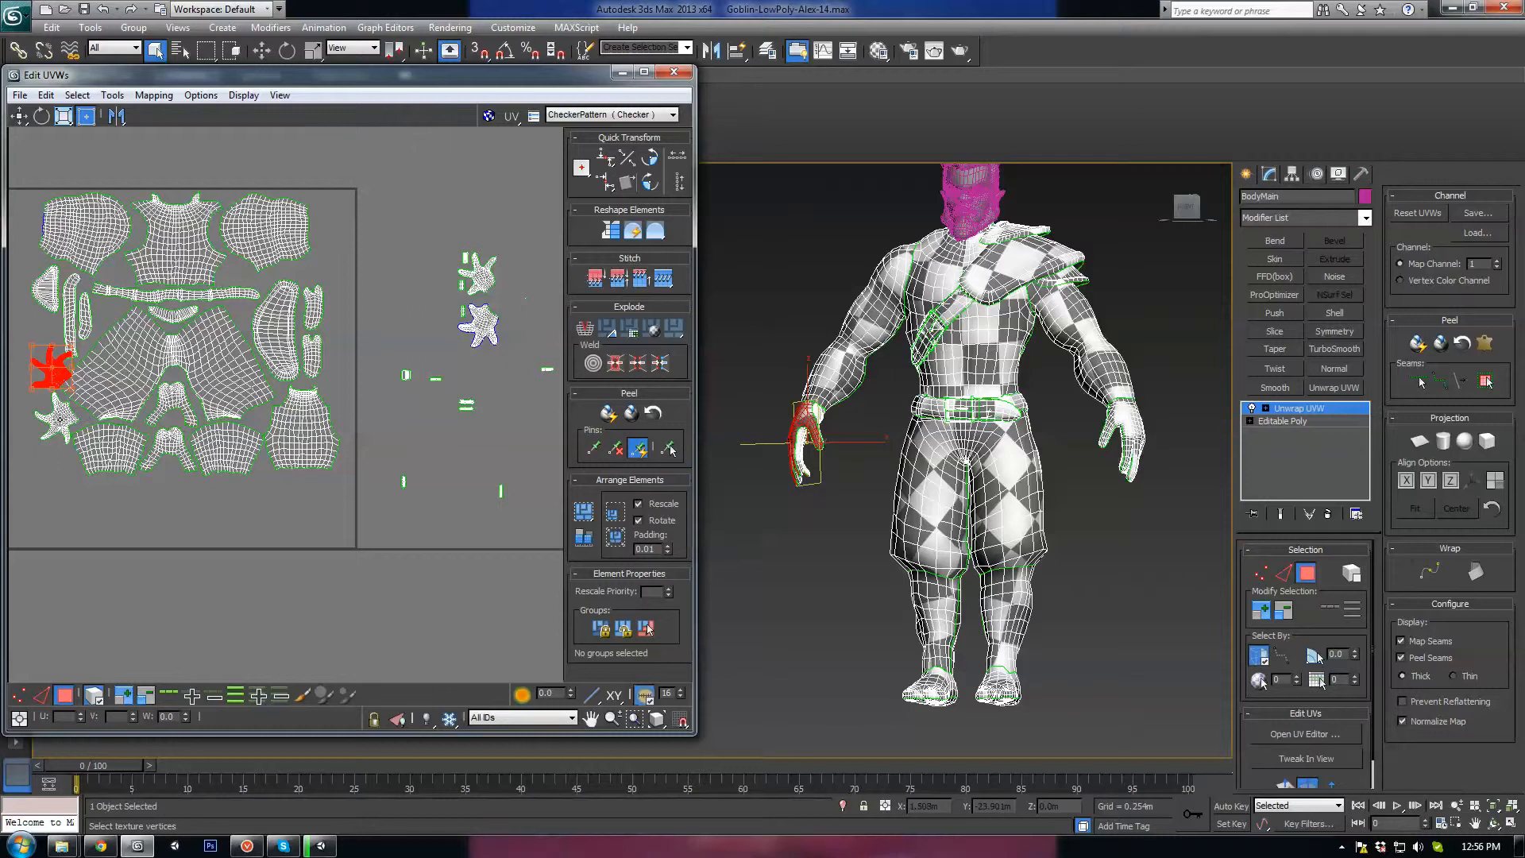
Nudge both hand shells outward so that they clear the trousers, strap and lower leg shells.
{"action": "left_click", "coordinate": [62, 416]}
{"action": "middle_click_drag", "start_coordinate": [67, 397], "coordinate": [383, 418]}
{"action": "scroll", "coordinate": [383, 419], "scroll_direction": "up", "scroll_amount": 4}
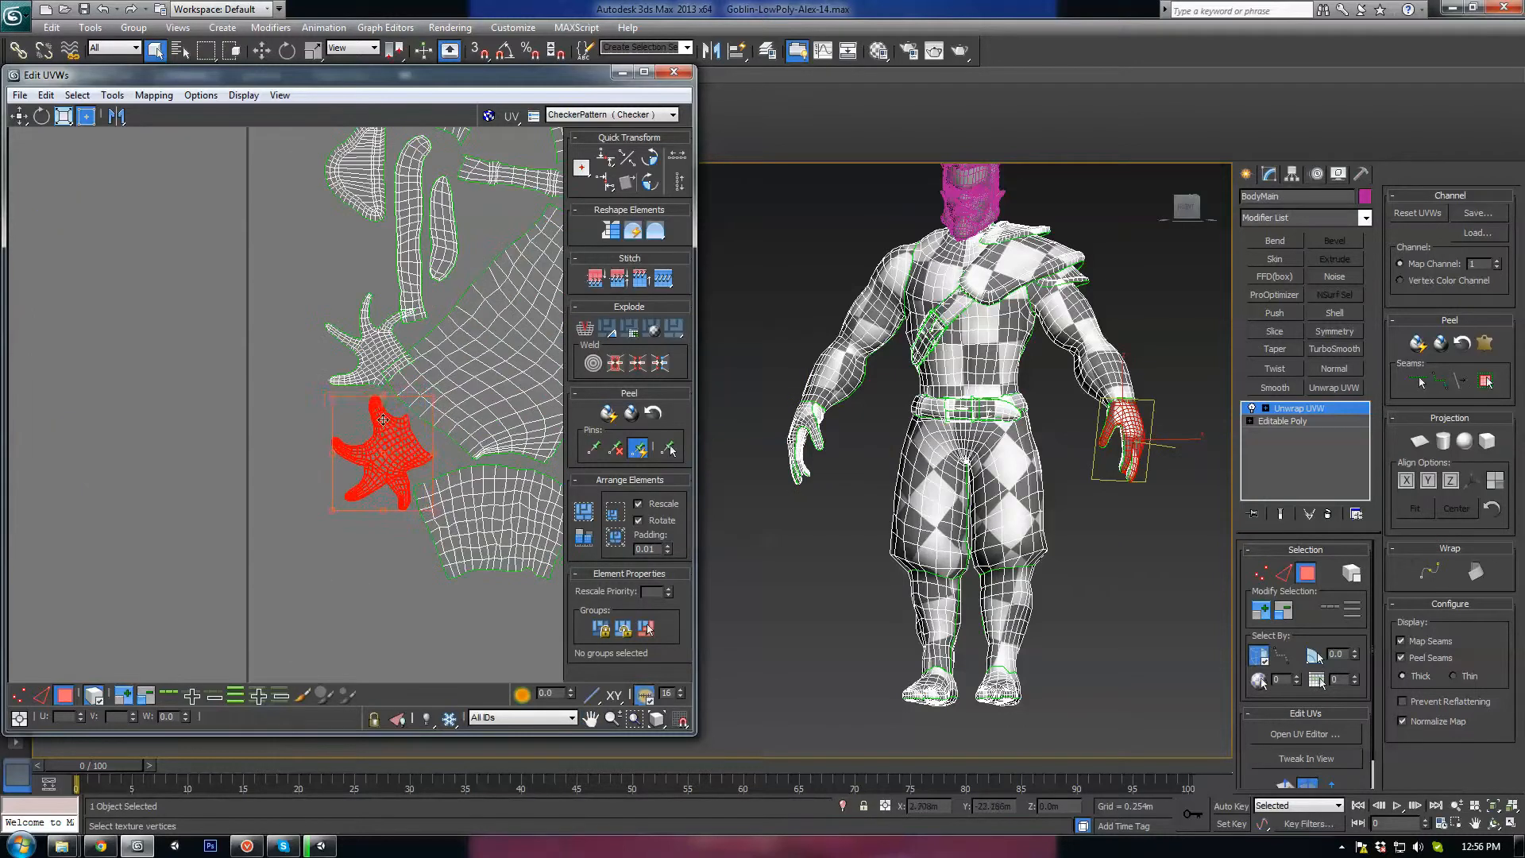
{"action": "left_click", "coordinate": [380, 349]}
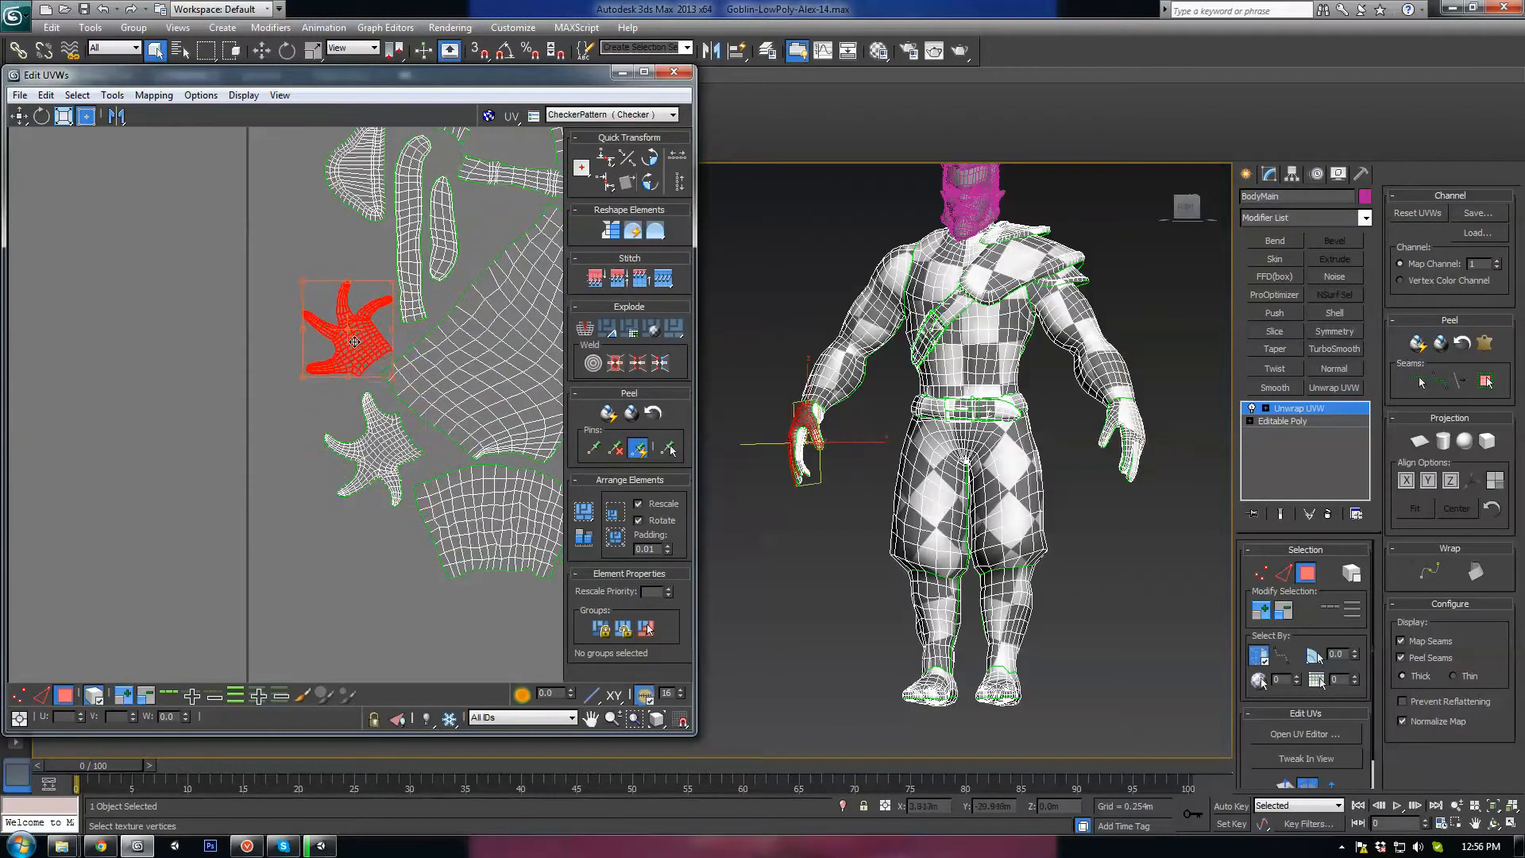
Select all the UV shells and shift them together against the tile's upper-left corner.
{"action": "scroll", "coordinate": [452, 414], "scroll_direction": "down", "scroll_amount": 5}
{"action": "middle_click_drag", "start_coordinate": [451, 416], "coordinate": [221, 343]}
{"action": "middle_click_drag", "start_coordinate": [422, 363], "coordinate": [263, 394]}
{"action": "scroll", "coordinate": [267, 371], "scroll_direction": "down", "scroll_amount": 3}
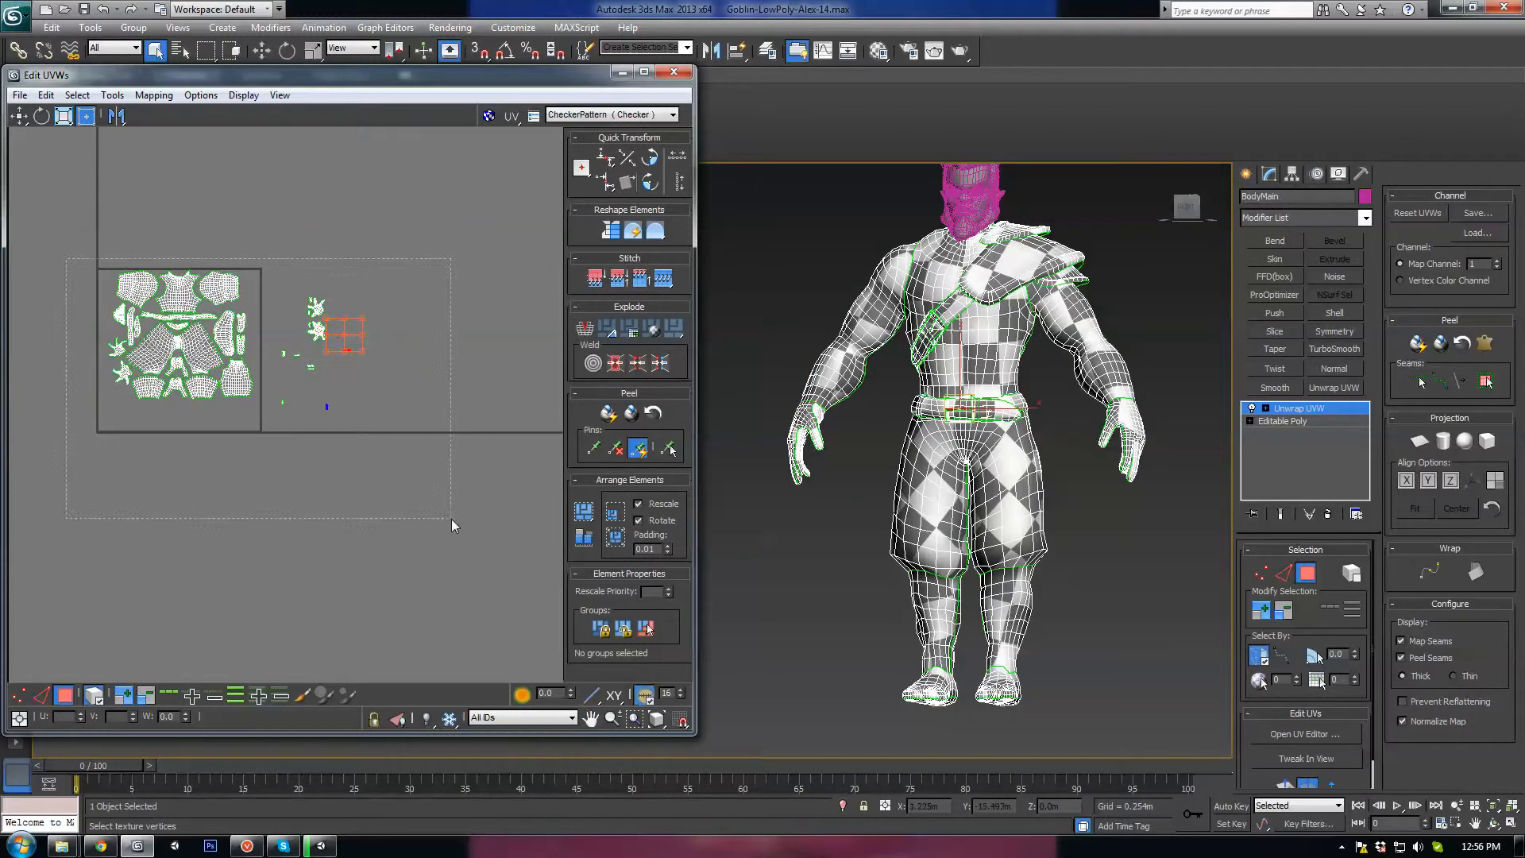
{"action": "left_click_drag", "start_coordinate": [66, 258], "coordinate": [451, 518]}
{"action": "middle_click_drag", "start_coordinate": [322, 418], "coordinate": [531, 454]}
{"action": "scroll", "coordinate": [404, 399], "scroll_direction": "up", "scroll_amount": 2}
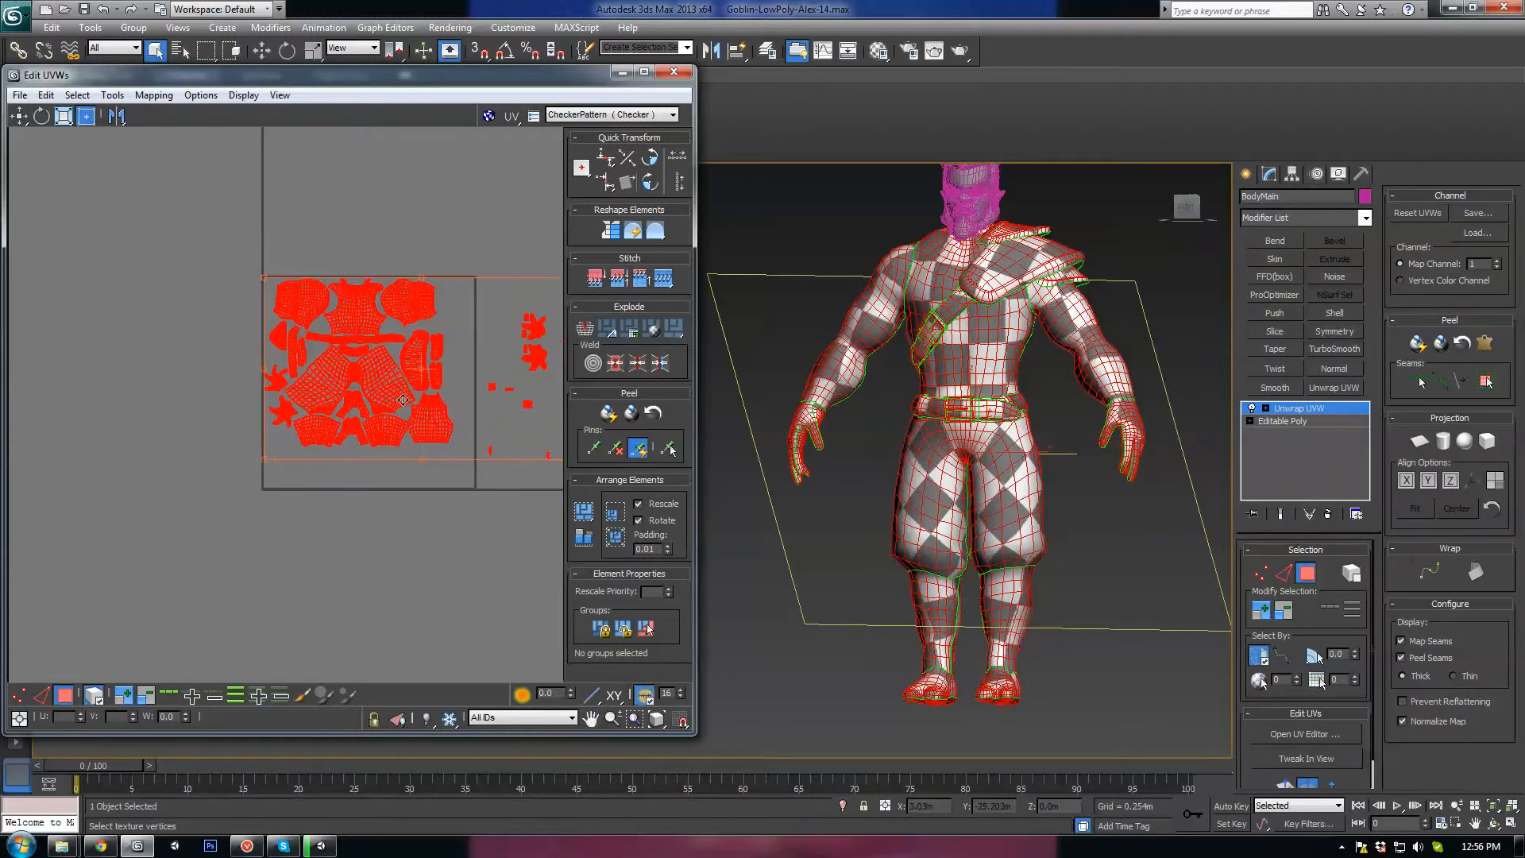
Scale all the selected shells up proportionally so the layout fills more of the tile's height.
{"action": "middle_click_drag", "start_coordinate": [403, 400], "coordinate": [252, 379]}
{"action": "scroll", "coordinate": [427, 441], "scroll_direction": "down", "scroll_amount": 1}
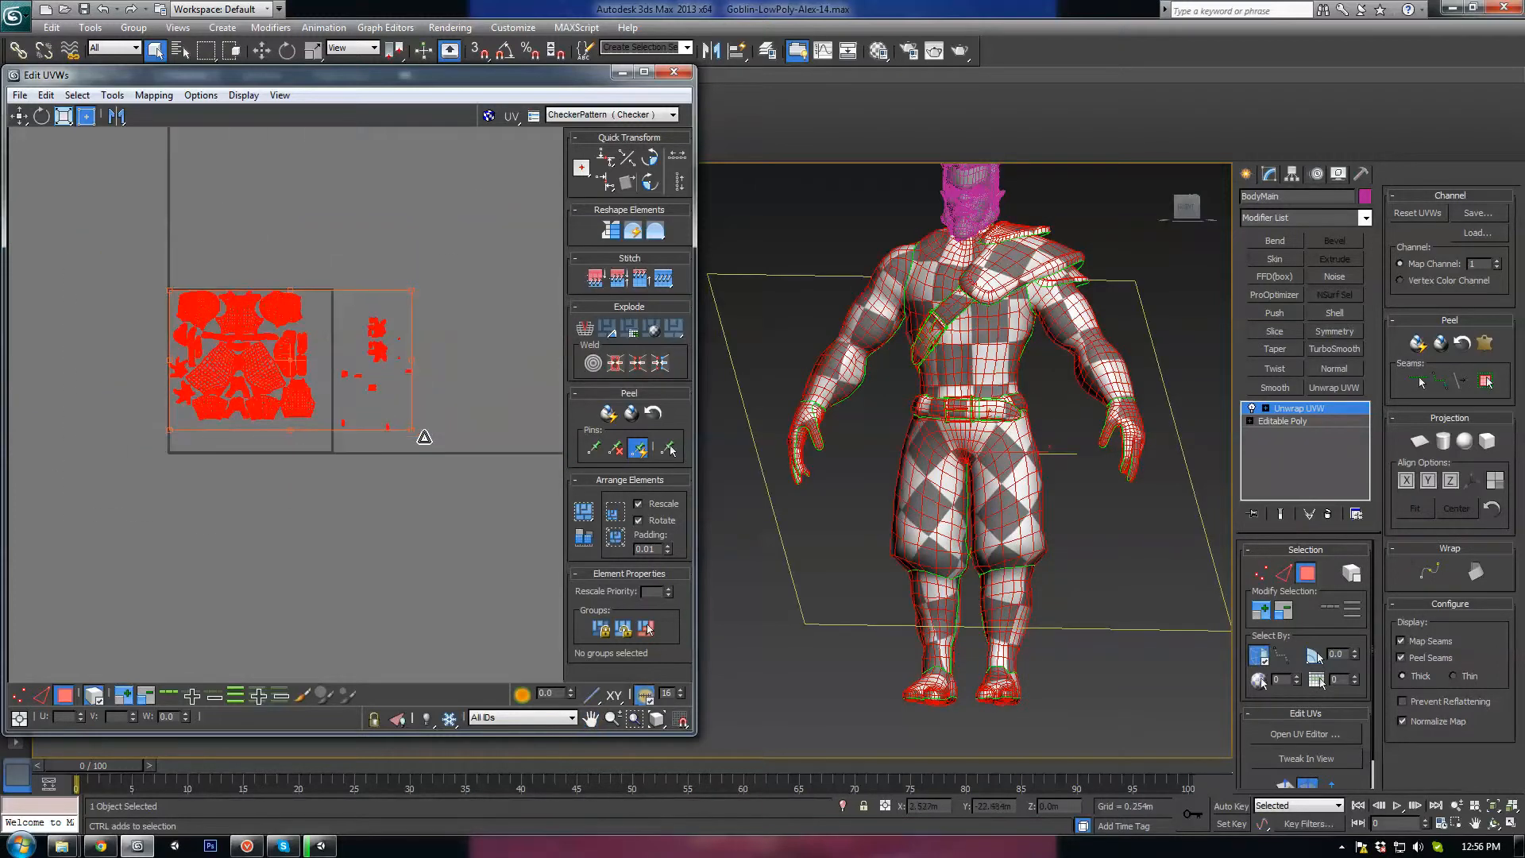
{"action": "left_click_drag", "start_coordinate": [424, 437], "coordinate": [437, 442]}
{"action": "middle_click_drag", "start_coordinate": [206, 386], "coordinate": [272, 401]}
{"action": "scroll", "coordinate": [271, 400], "scroll_direction": "up", "scroll_amount": 1}
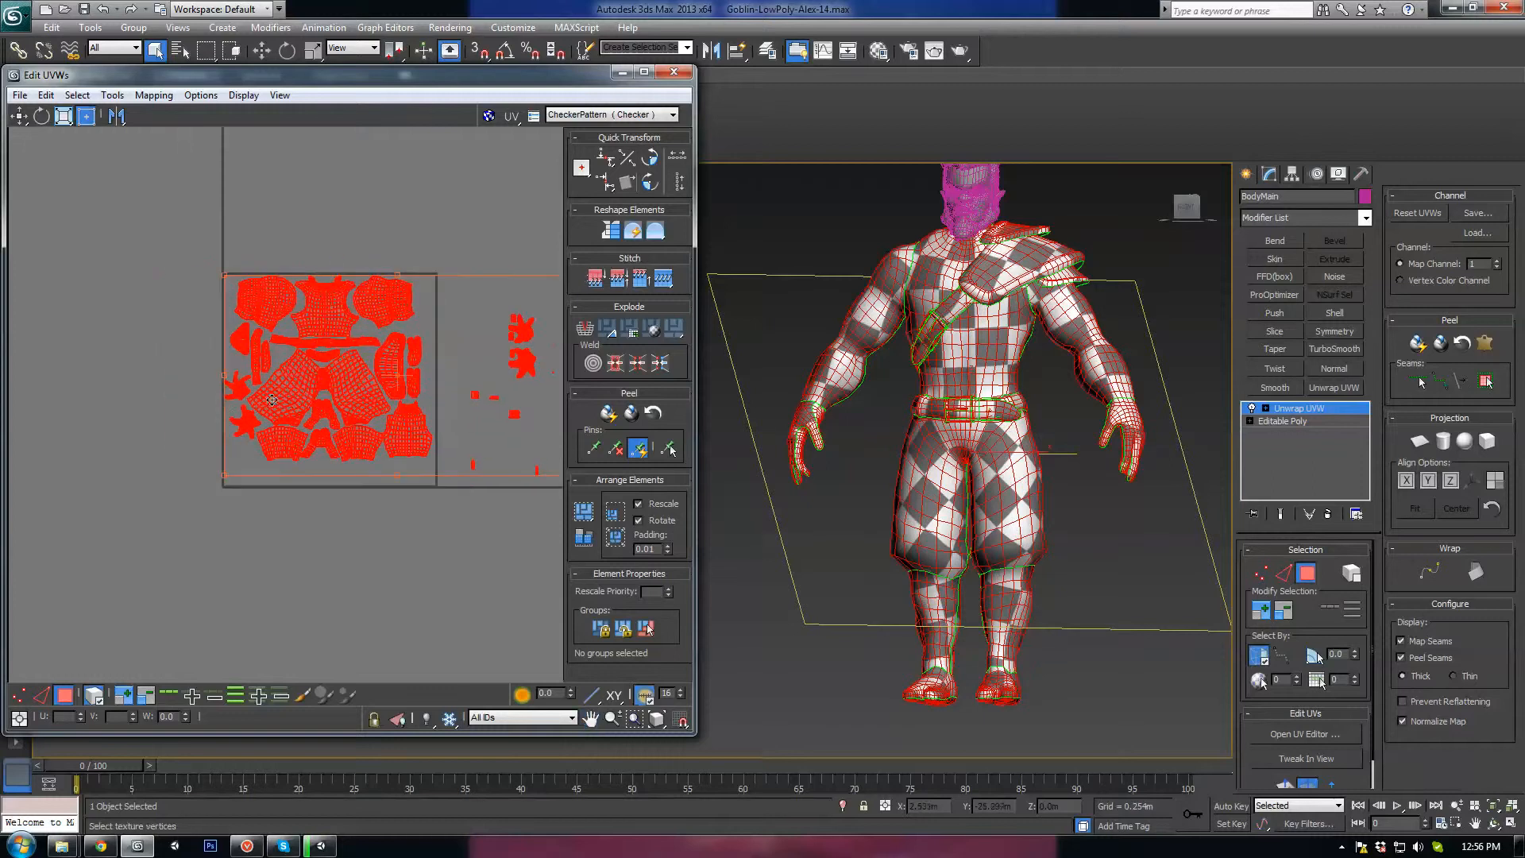
Move the two placed hand shells back out of the tile, just beyond its right edge.
{"action": "scroll", "coordinate": [182, 409], "scroll_direction": "up", "scroll_amount": 1}
{"action": "left_click", "coordinate": [186, 363]}
{"action": "left_click_drag", "start_coordinate": [188, 362], "coordinate": [531, 367]}
{"action": "middle_click_drag", "start_coordinate": [530, 367], "coordinate": [464, 357]}
{"action": "scroll", "coordinate": [464, 321], "scroll_direction": "down", "scroll_amount": 1}
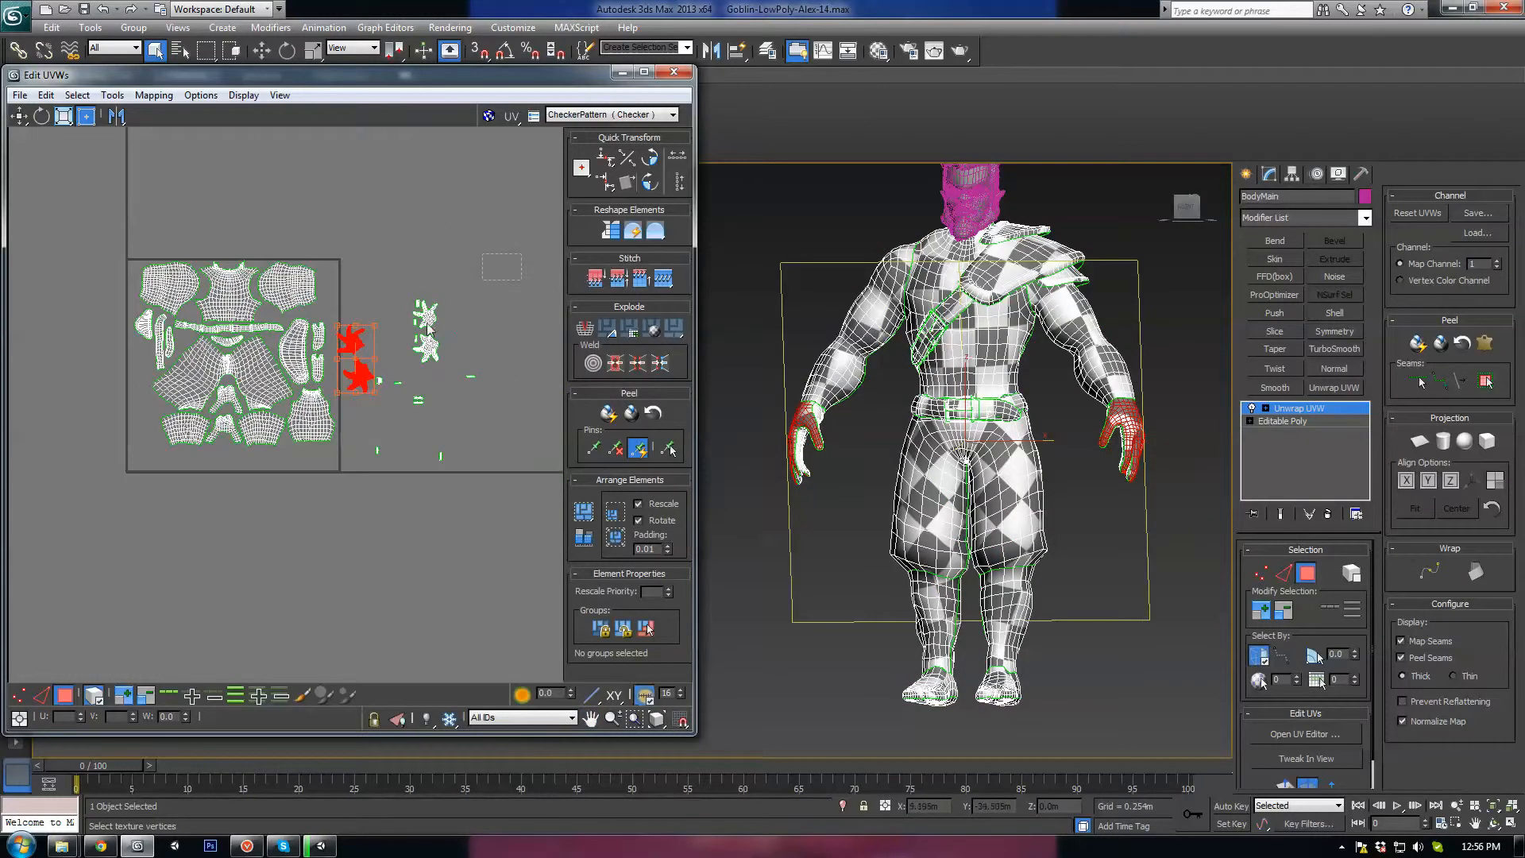
Select all the UV shells, shift them left to the tile border, and scale them up slightly to fill the tile.
{"action": "key", "text": "ctrl+a"}
{"action": "left_click_drag", "start_coordinate": [287, 406], "coordinate": [279, 406]}
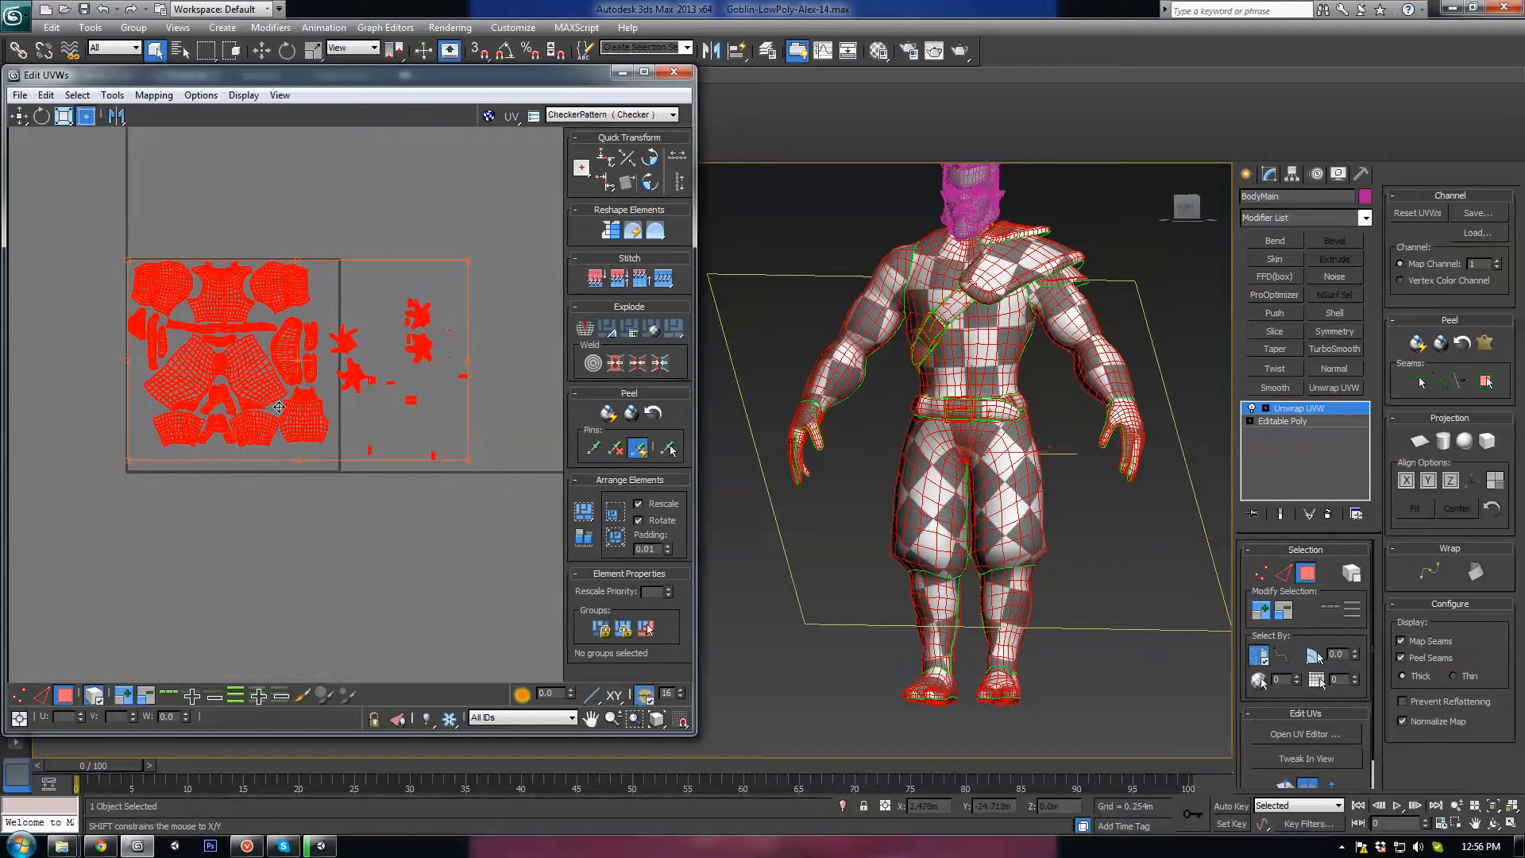
{"action": "left_click_drag", "start_coordinate": [469, 460], "coordinate": [478, 468]}
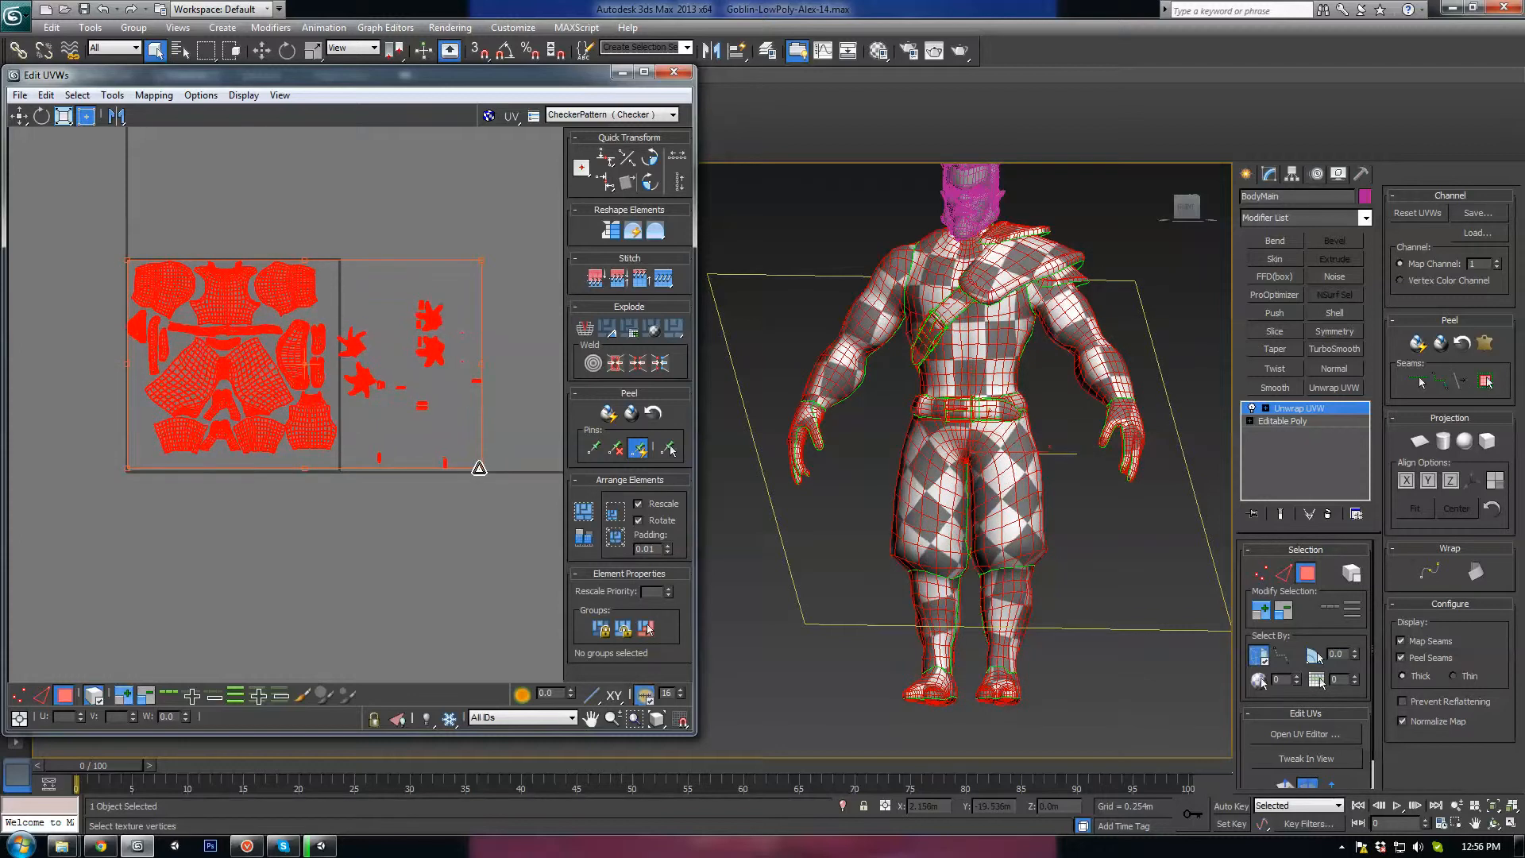
{"action": "scroll", "coordinate": [429, 459], "scroll_direction": "up", "scroll_amount": 3}
{"action": "middle_click_drag", "start_coordinate": [152, 393], "coordinate": [461, 605]}
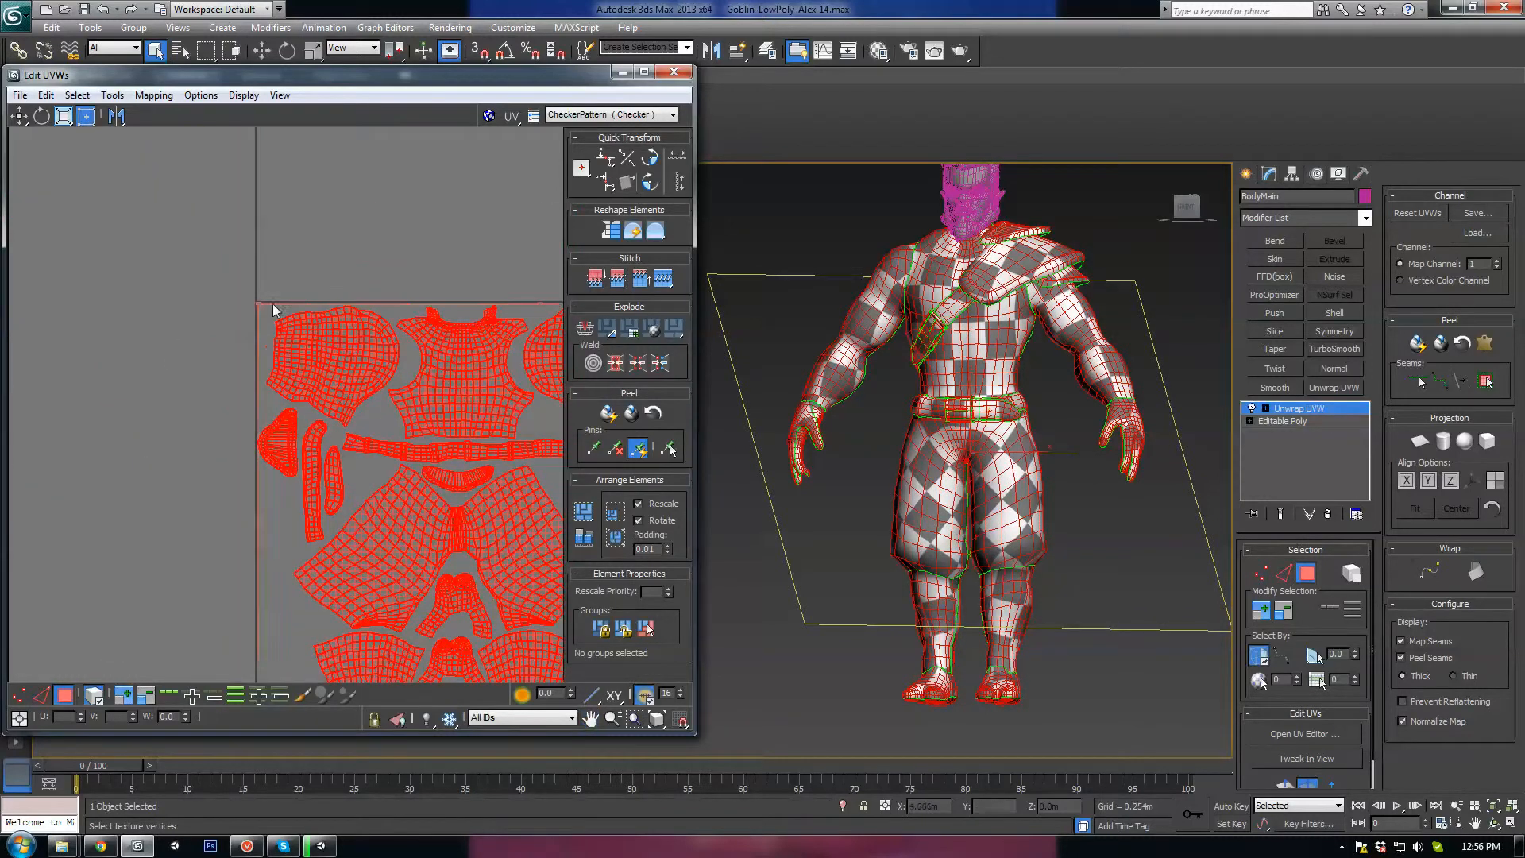
{"action": "middle_click_drag", "start_coordinate": [317, 365], "coordinate": [231, 263]}
{"action": "left_click", "coordinate": [255, 188]}
Move the small shoulder-armour shell down beside the lower-leg shell and rotate it so its straight side faces the tile's left border.
{"action": "left_click", "coordinate": [186, 358]}
{"action": "middle_click_drag", "start_coordinate": [185, 361], "coordinate": [224, 230]}
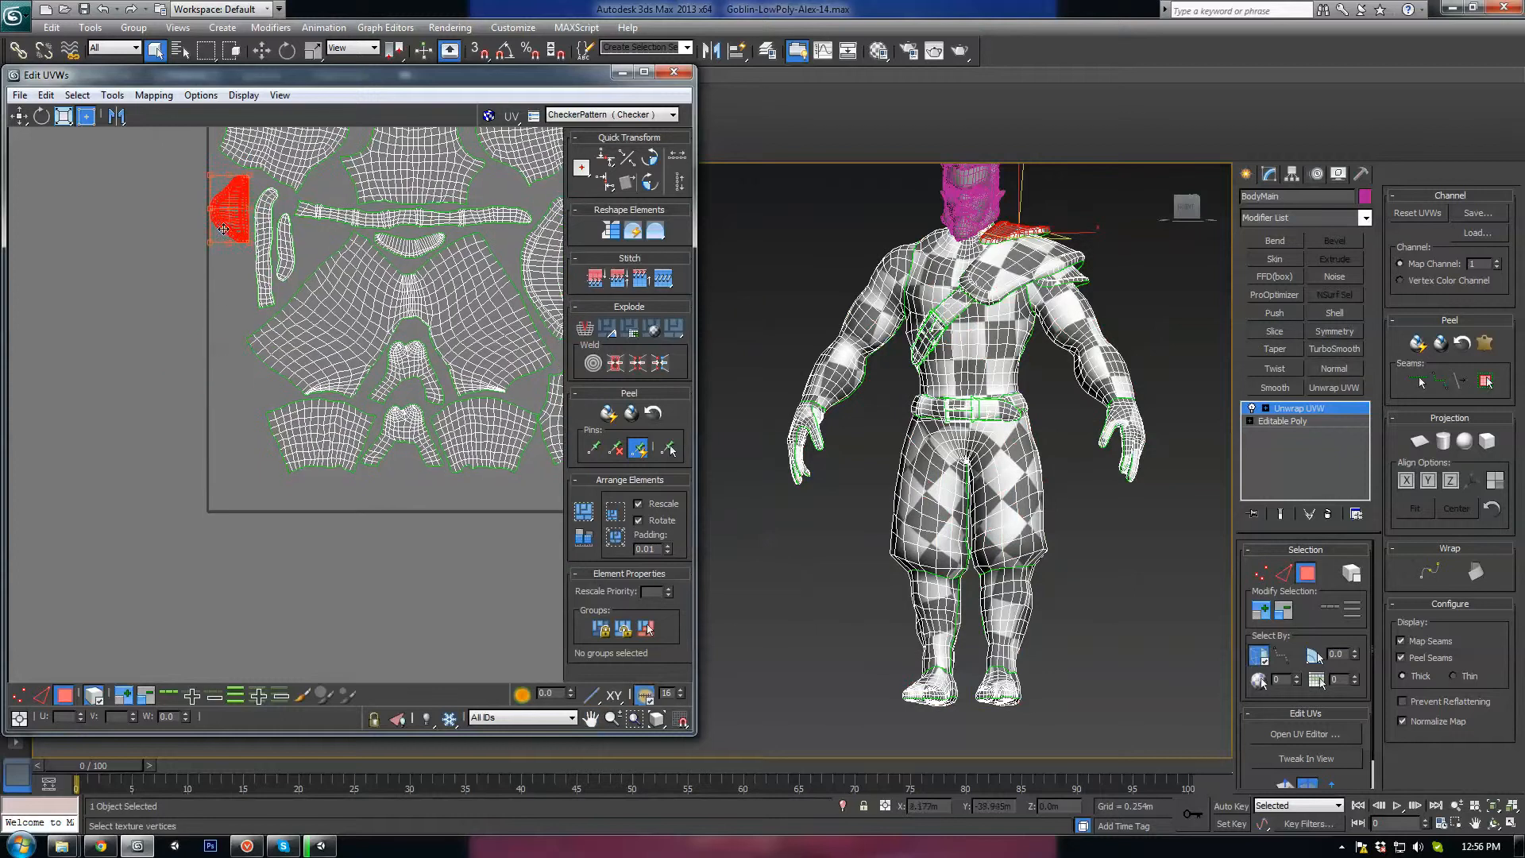
{"action": "left_click_drag", "start_coordinate": [224, 230], "coordinate": [262, 396]}
{"action": "left_click", "coordinate": [653, 189]}
{"action": "scroll", "coordinate": [247, 357], "scroll_direction": "up", "scroll_amount": 3}
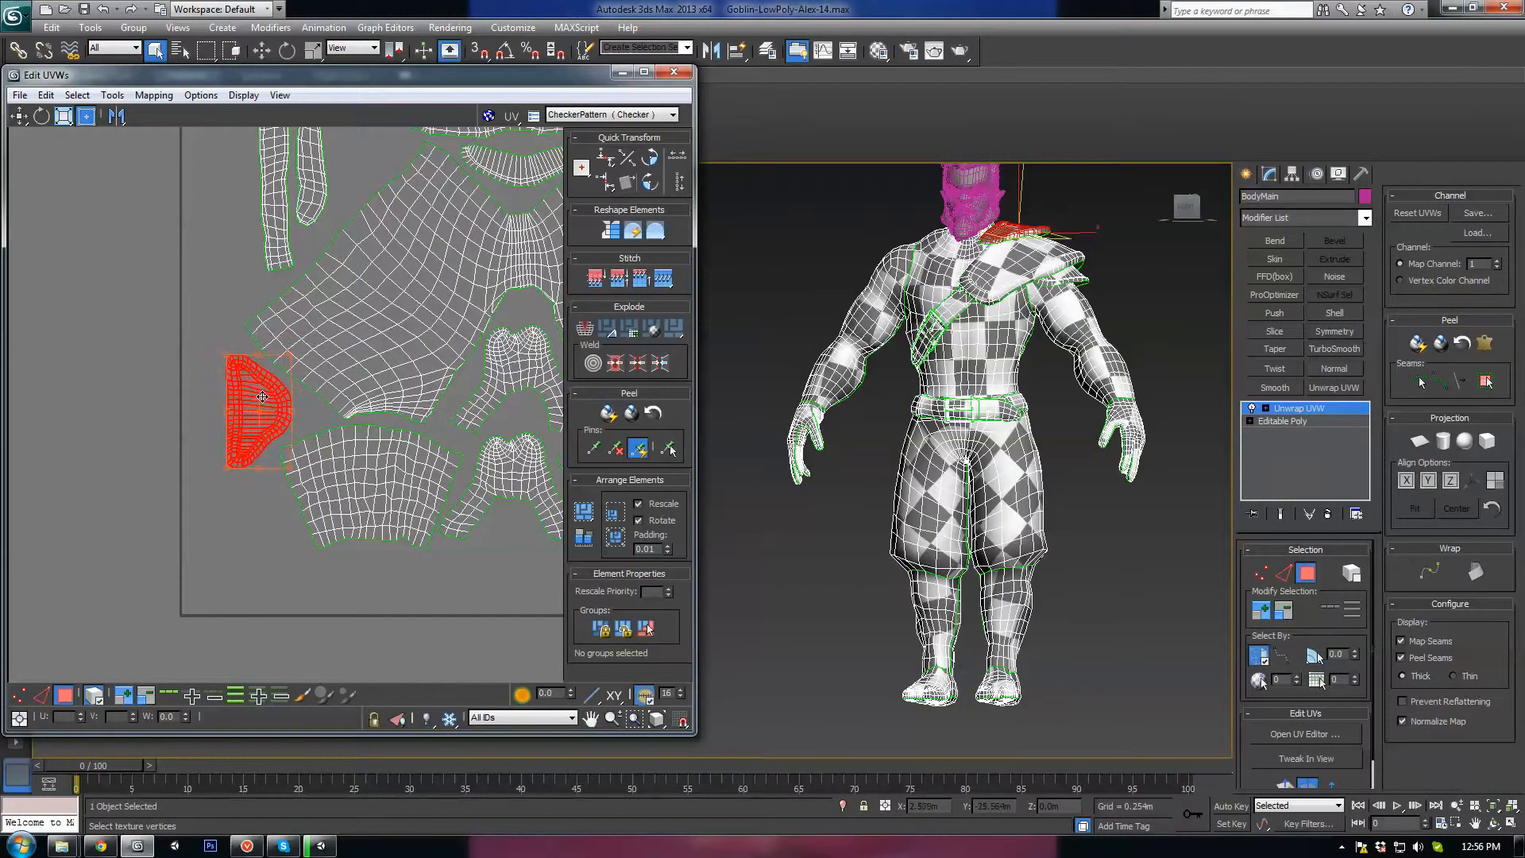
Select all the UV shells, shift them against the tile's upper-left corner, and scale them up slightly.
{"action": "scroll", "coordinate": [264, 399], "scroll_direction": "down", "scroll_amount": 5}
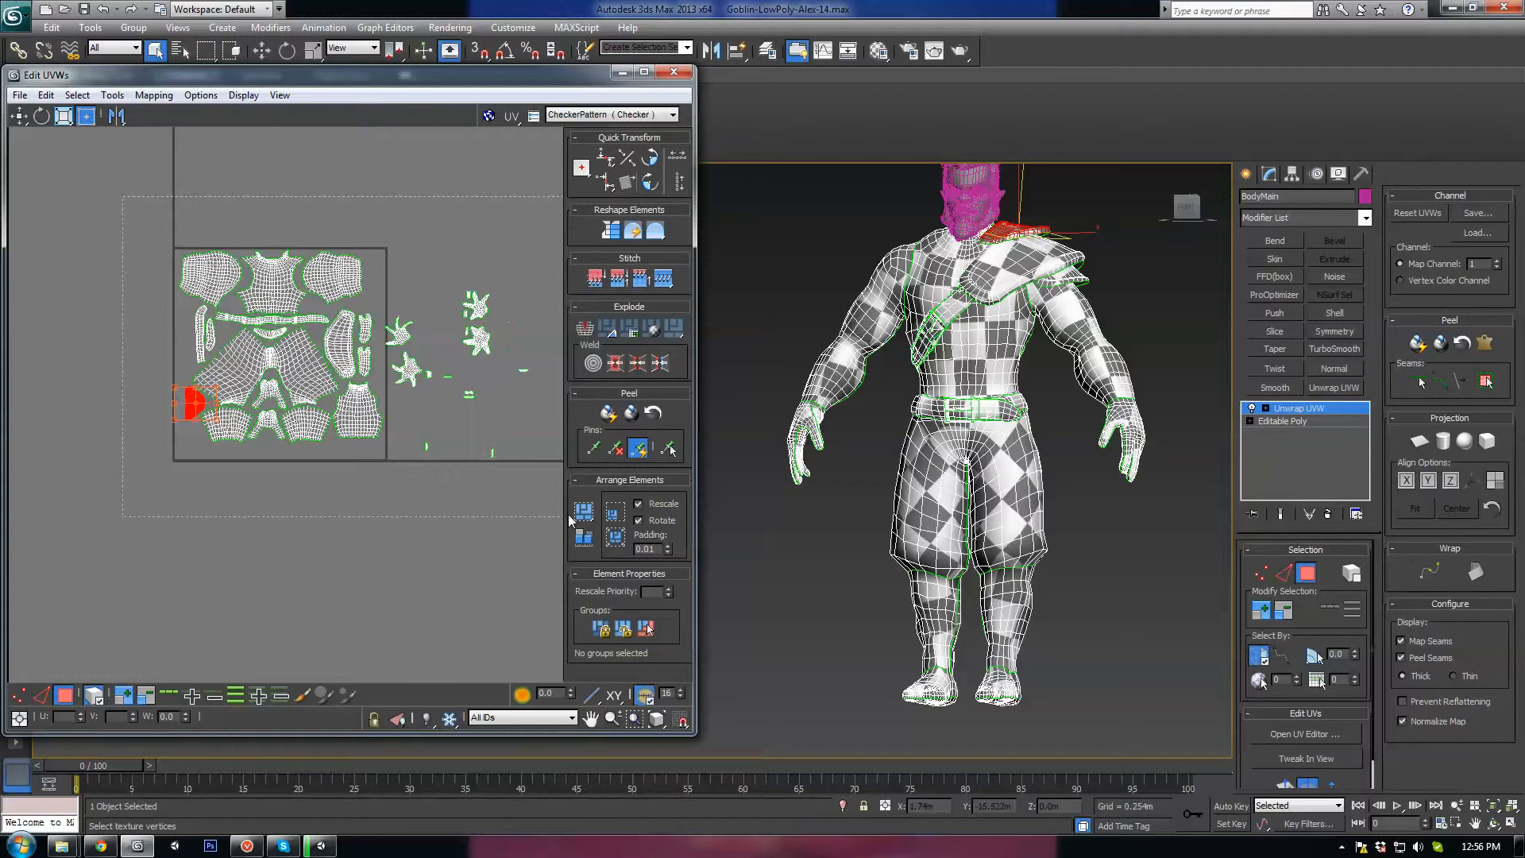
{"action": "key", "text": "ctrl+a"}
{"action": "scroll", "coordinate": [237, 298], "scroll_direction": "up", "scroll_amount": 5}
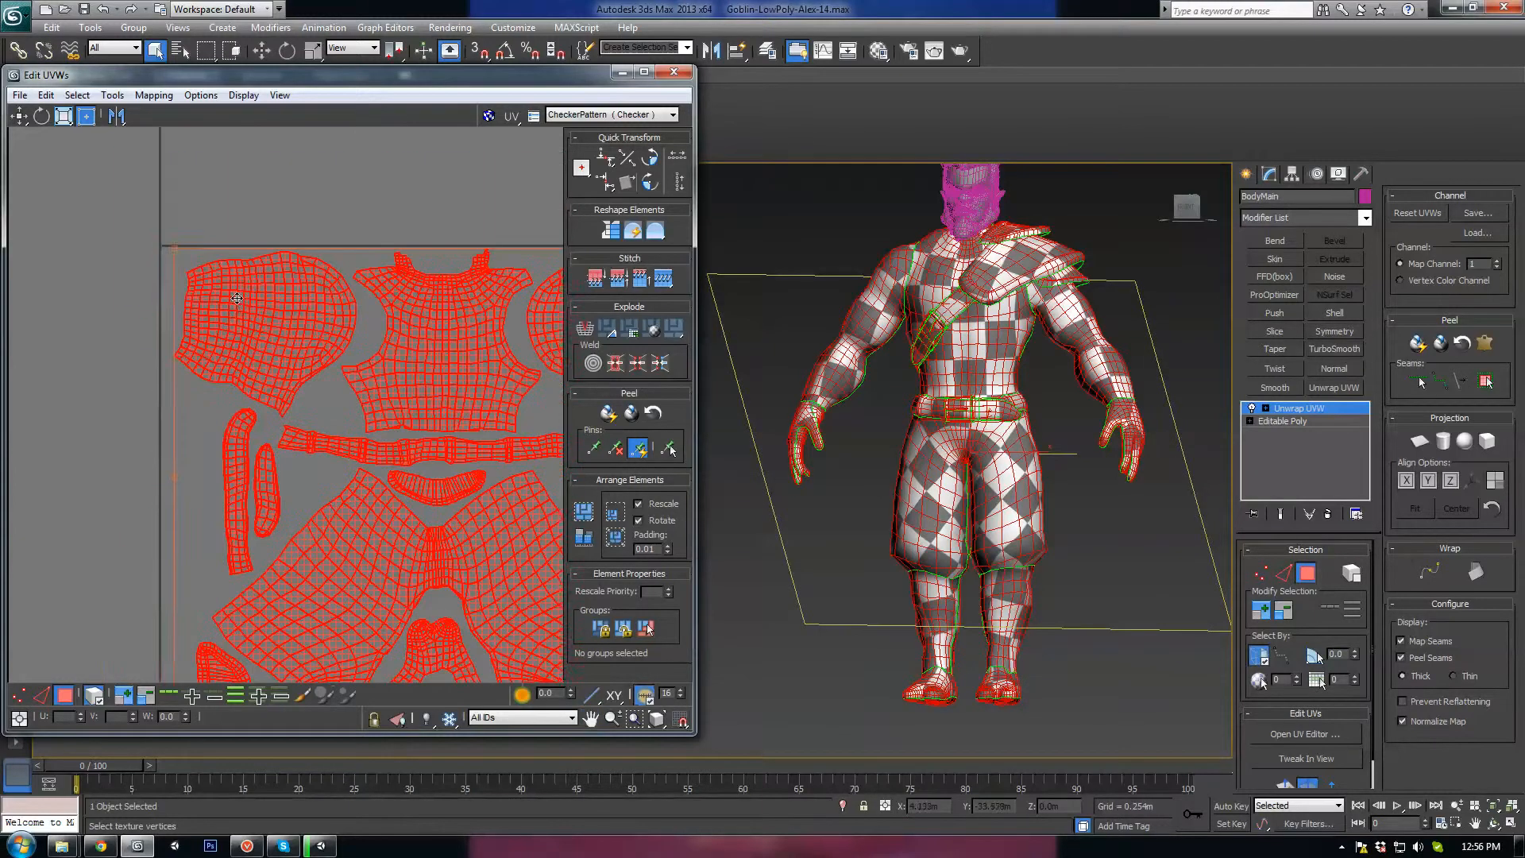
{"action": "left_click_drag", "start_coordinate": [237, 298], "coordinate": [227, 301]}
{"action": "scroll", "coordinate": [291, 346], "scroll_direction": "down", "scroll_amount": 4}
{"action": "middle_click_drag", "start_coordinate": [291, 347], "coordinate": [139, 193]}
{"action": "scroll", "coordinate": [341, 374], "scroll_direction": "up", "scroll_amount": 1}
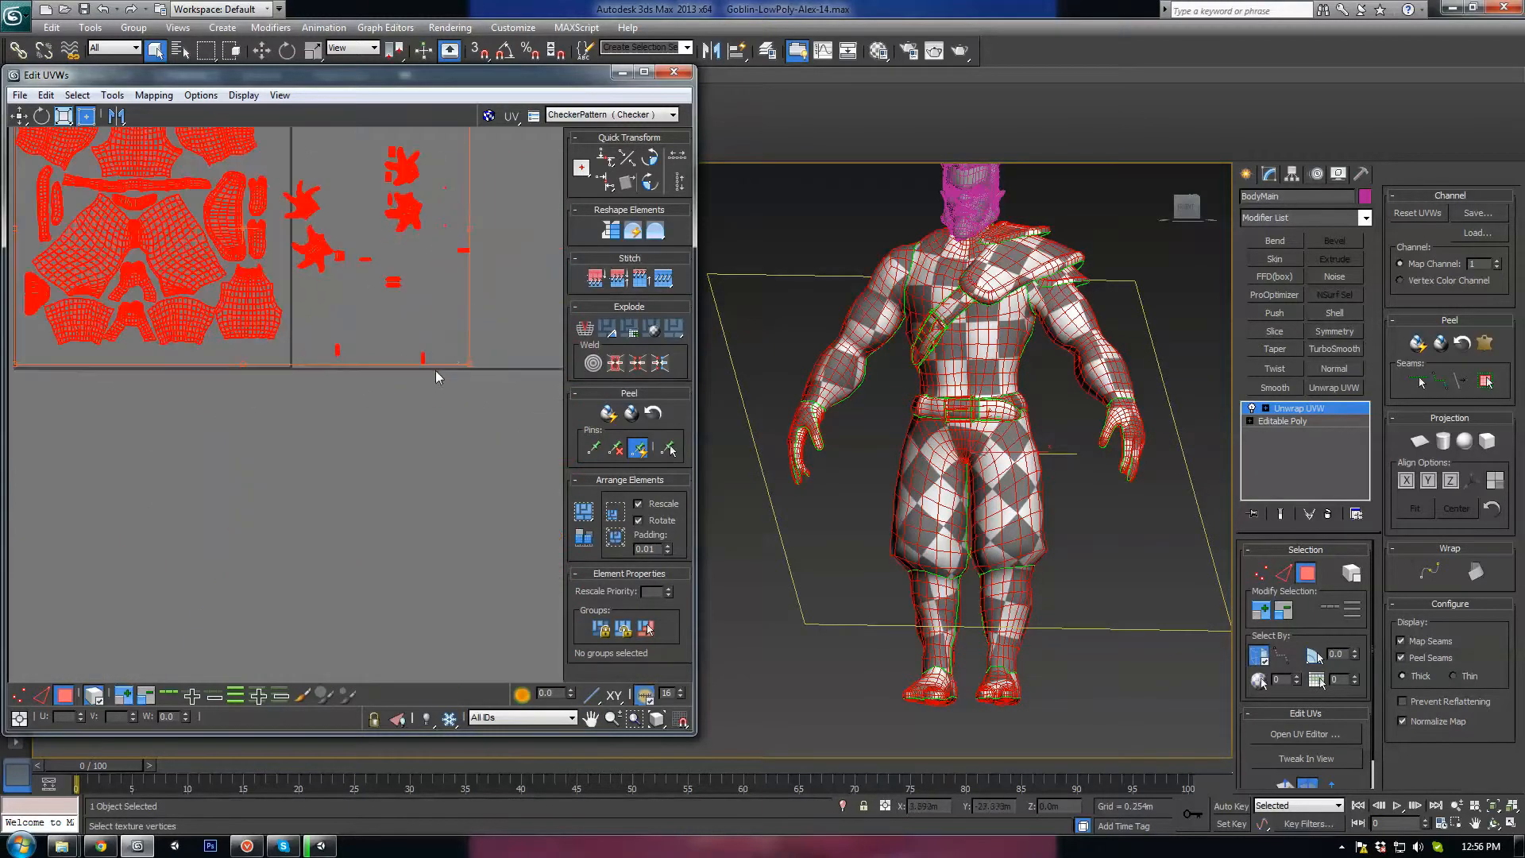
{"action": "left_click_drag", "start_coordinate": [466, 362], "coordinate": [478, 365]}
Shift the torso shell in the tile's lower-right corner up and right against the tile's right border.
{"action": "scroll", "coordinate": [247, 323], "scroll_direction": "up", "scroll_amount": 5}
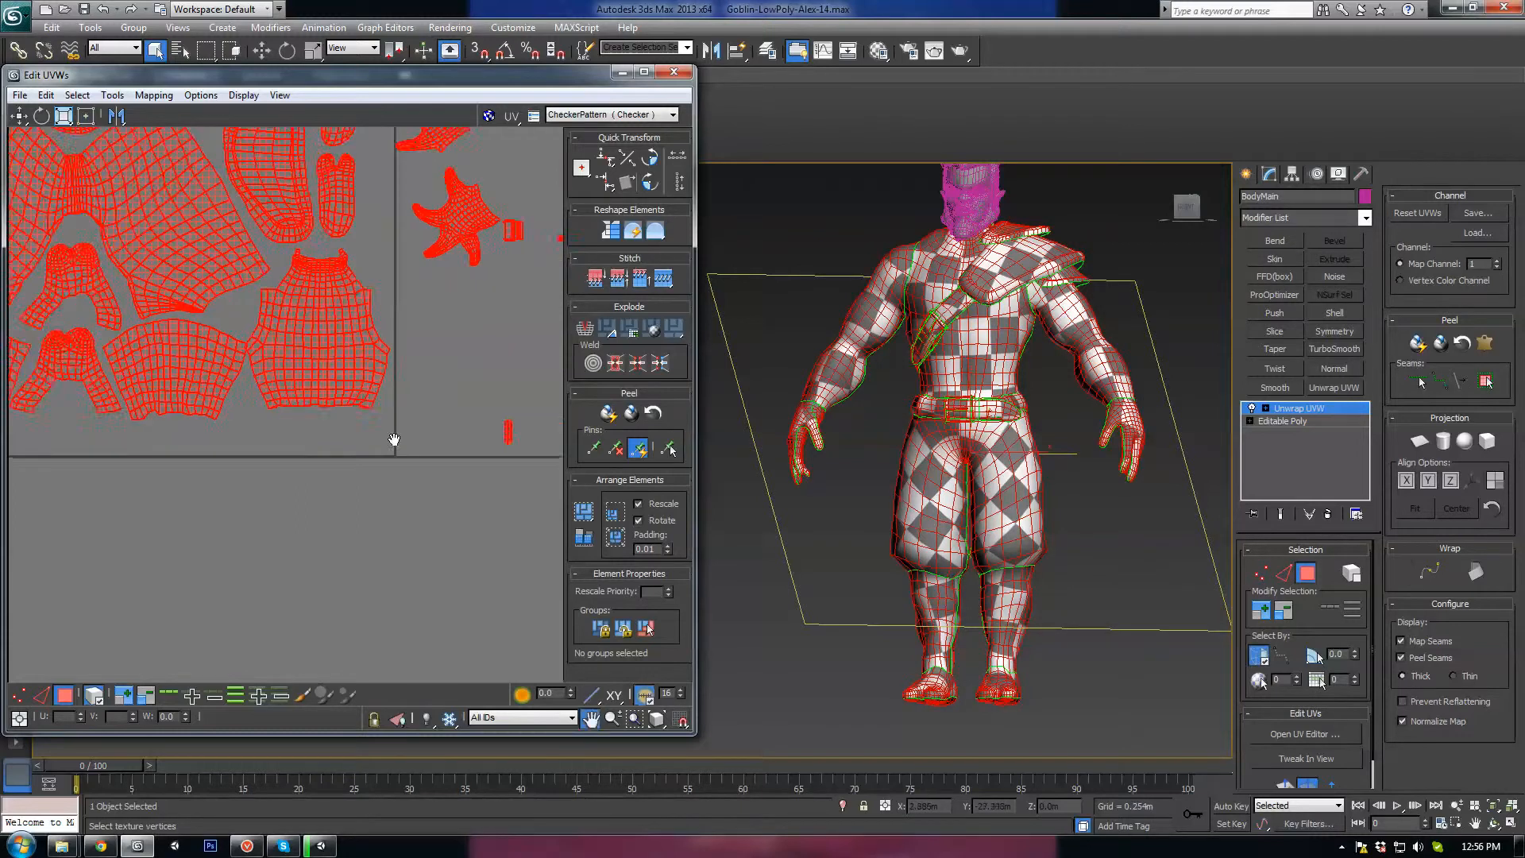
{"action": "left_click", "coordinate": [346, 361]}
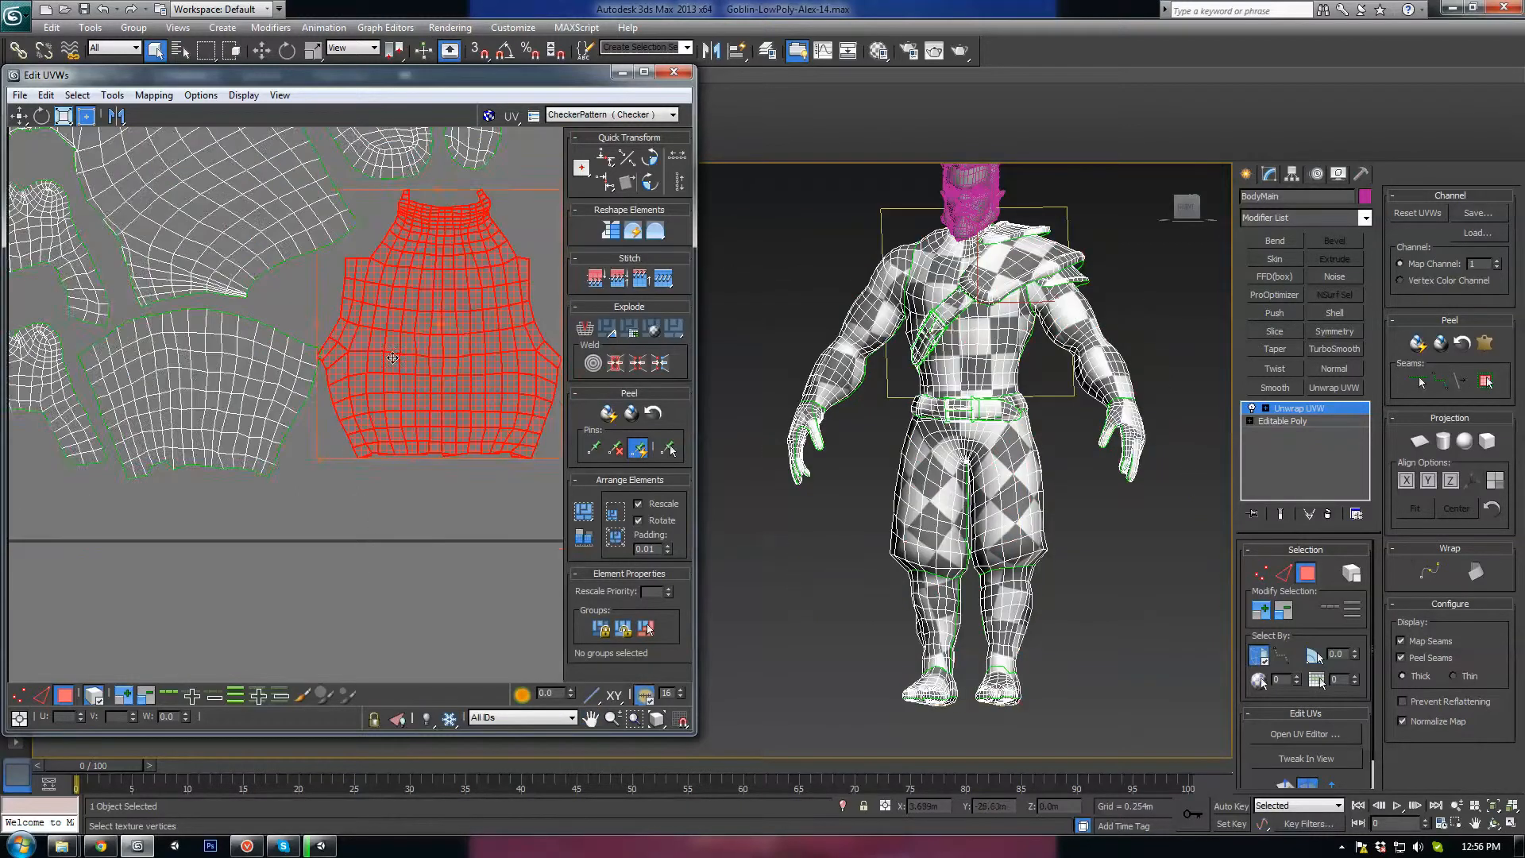
{"action": "scroll", "coordinate": [370, 367], "scroll_direction": "up", "scroll_amount": 3}
{"action": "left_click_drag", "start_coordinate": [374, 370], "coordinate": [374, 366]}
{"action": "middle_click_drag", "start_coordinate": [386, 374], "coordinate": [275, 379]}
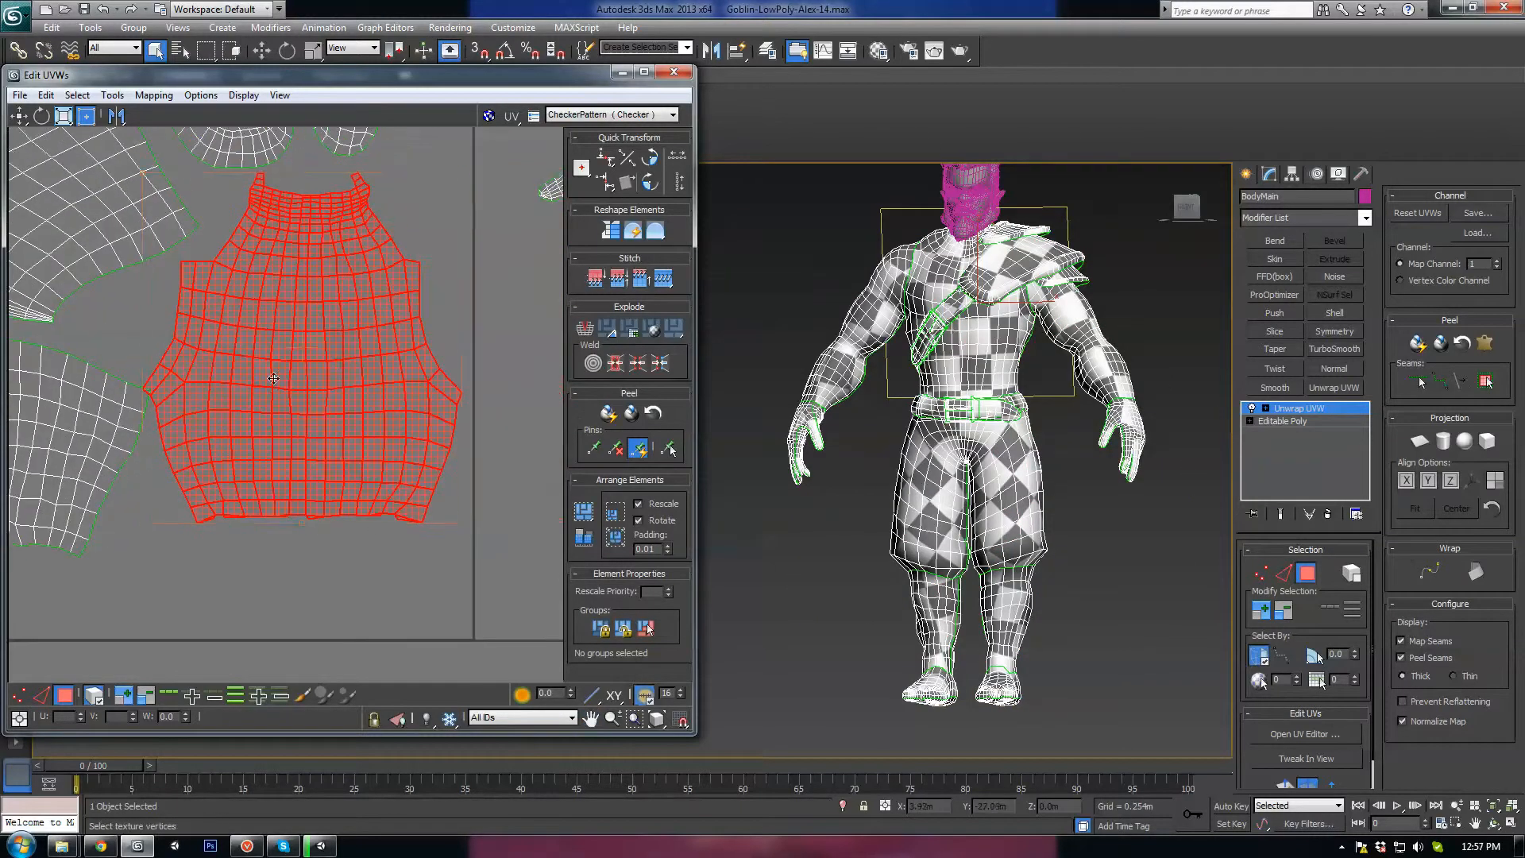
{"action": "left_click_drag", "start_coordinate": [338, 368], "coordinate": [350, 362]}
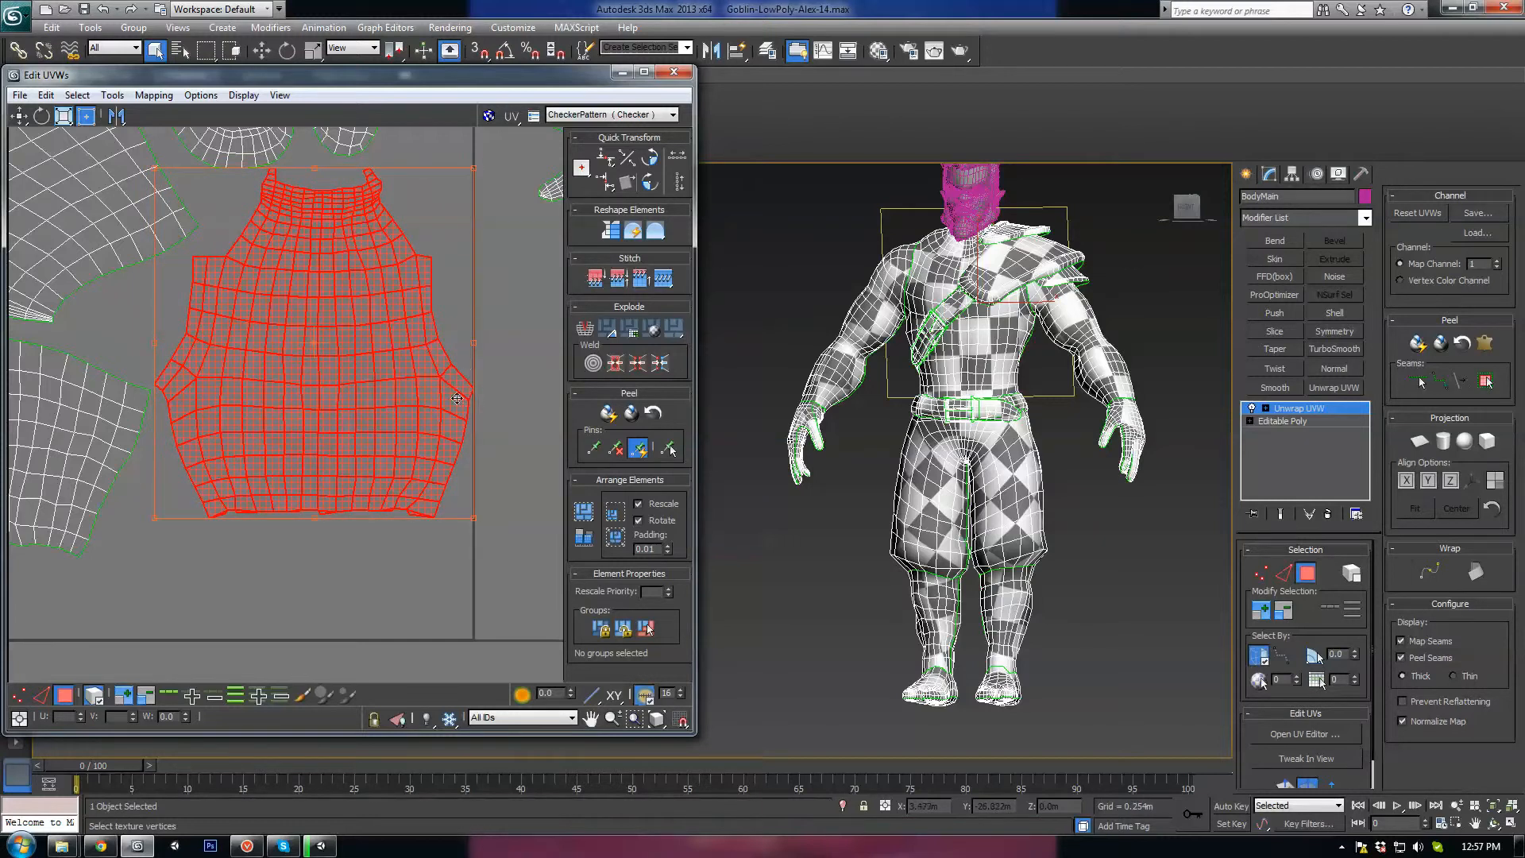
{"action": "middle_click_drag", "start_coordinate": [296, 360], "coordinate": [357, 415]}
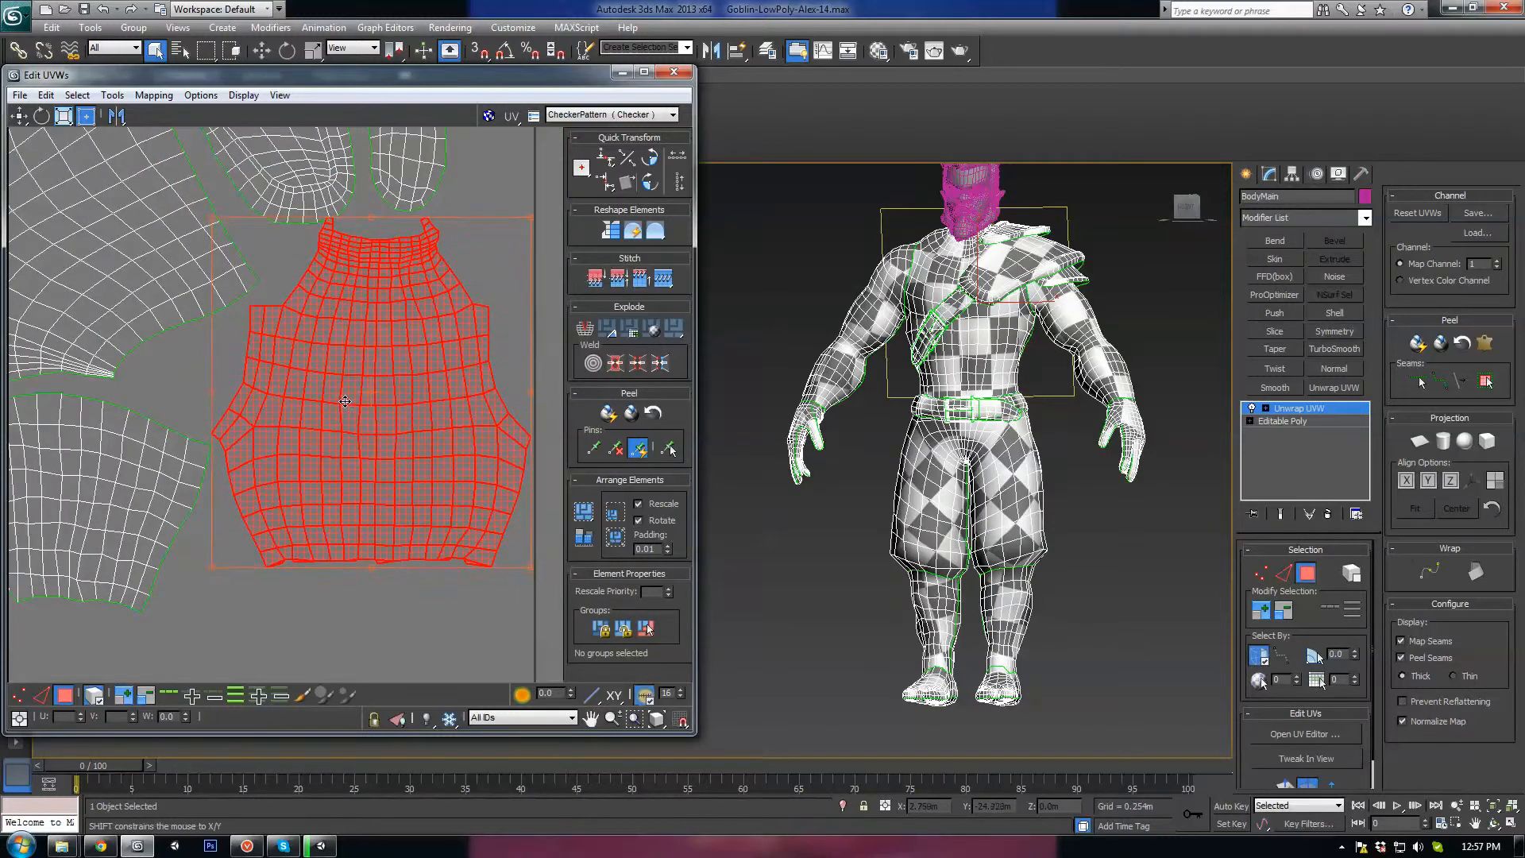
Nudge the large shoulder-pad shell and the lower foot-sole shell to even out the gaps above the lower-right torso shell.
{"action": "middle_click_drag", "start_coordinate": [311, 141], "coordinate": [345, 512]}
{"action": "left_click_drag", "start_coordinate": [300, 397], "coordinate": [302, 384]}
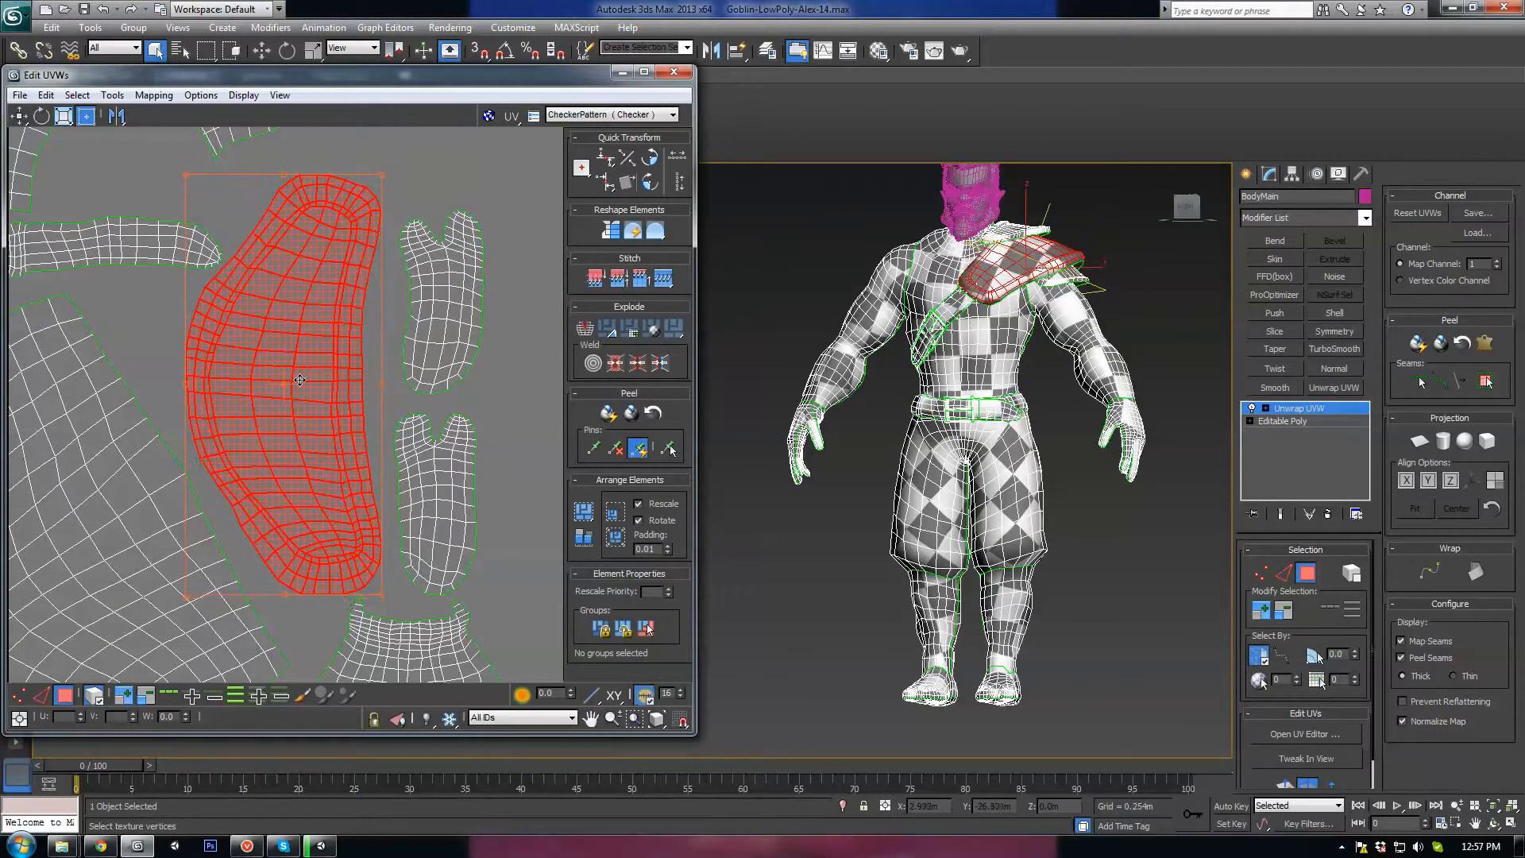
{"action": "left_click", "coordinate": [412, 461]}
{"action": "left_click_drag", "start_coordinate": [452, 498], "coordinate": [444, 493]}
{"action": "middle_click_drag", "start_coordinate": [461, 529], "coordinate": [435, 290]}
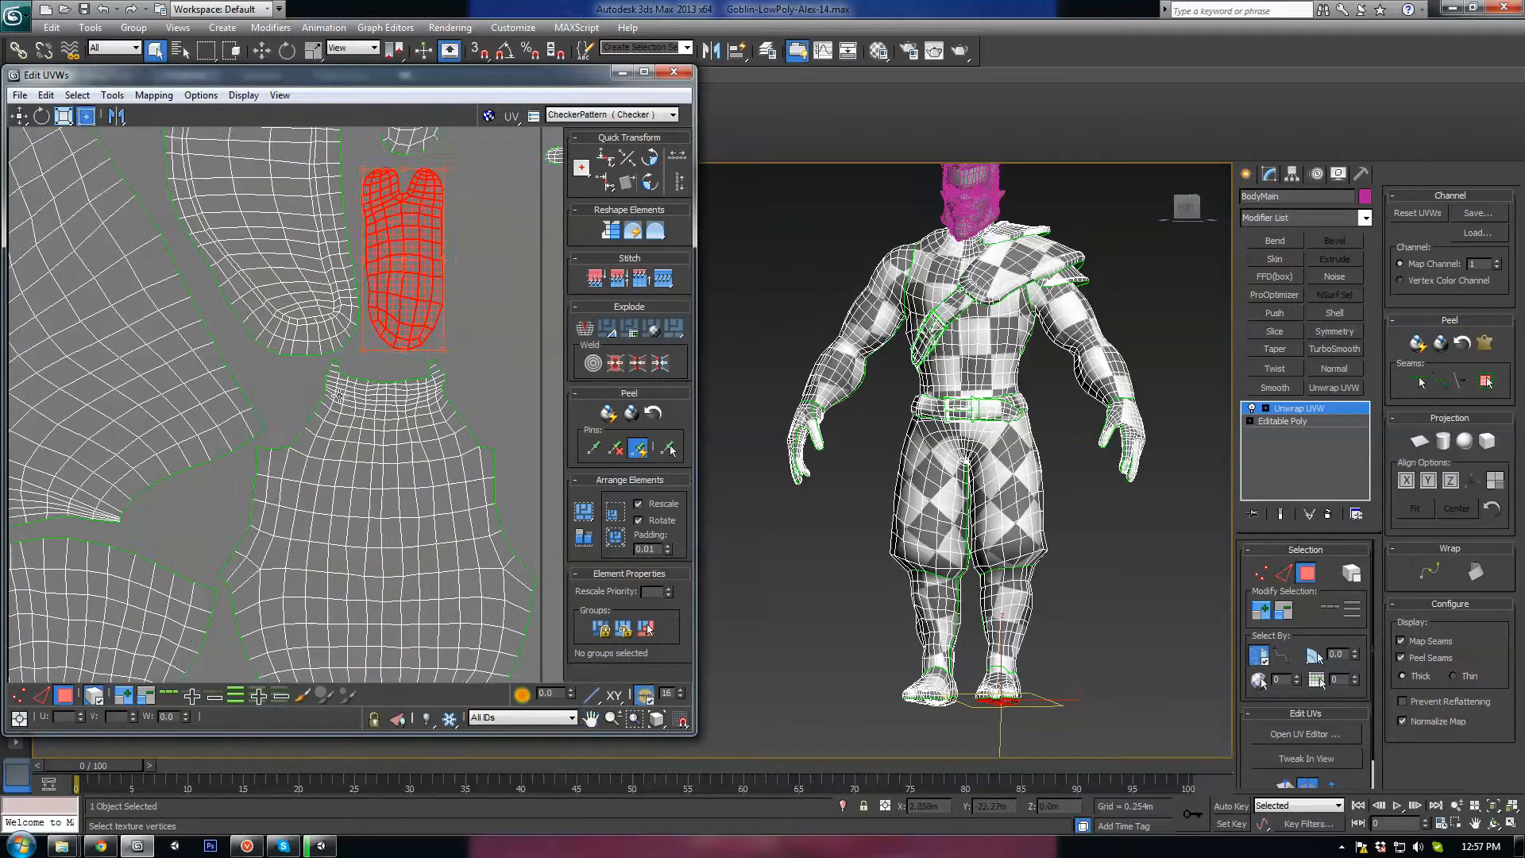
Move the long chest-strap shell from the tile's left side into the upper-right corner beside the arm shell.
{"action": "scroll", "coordinate": [312, 472], "scroll_direction": "down", "scroll_amount": 3}
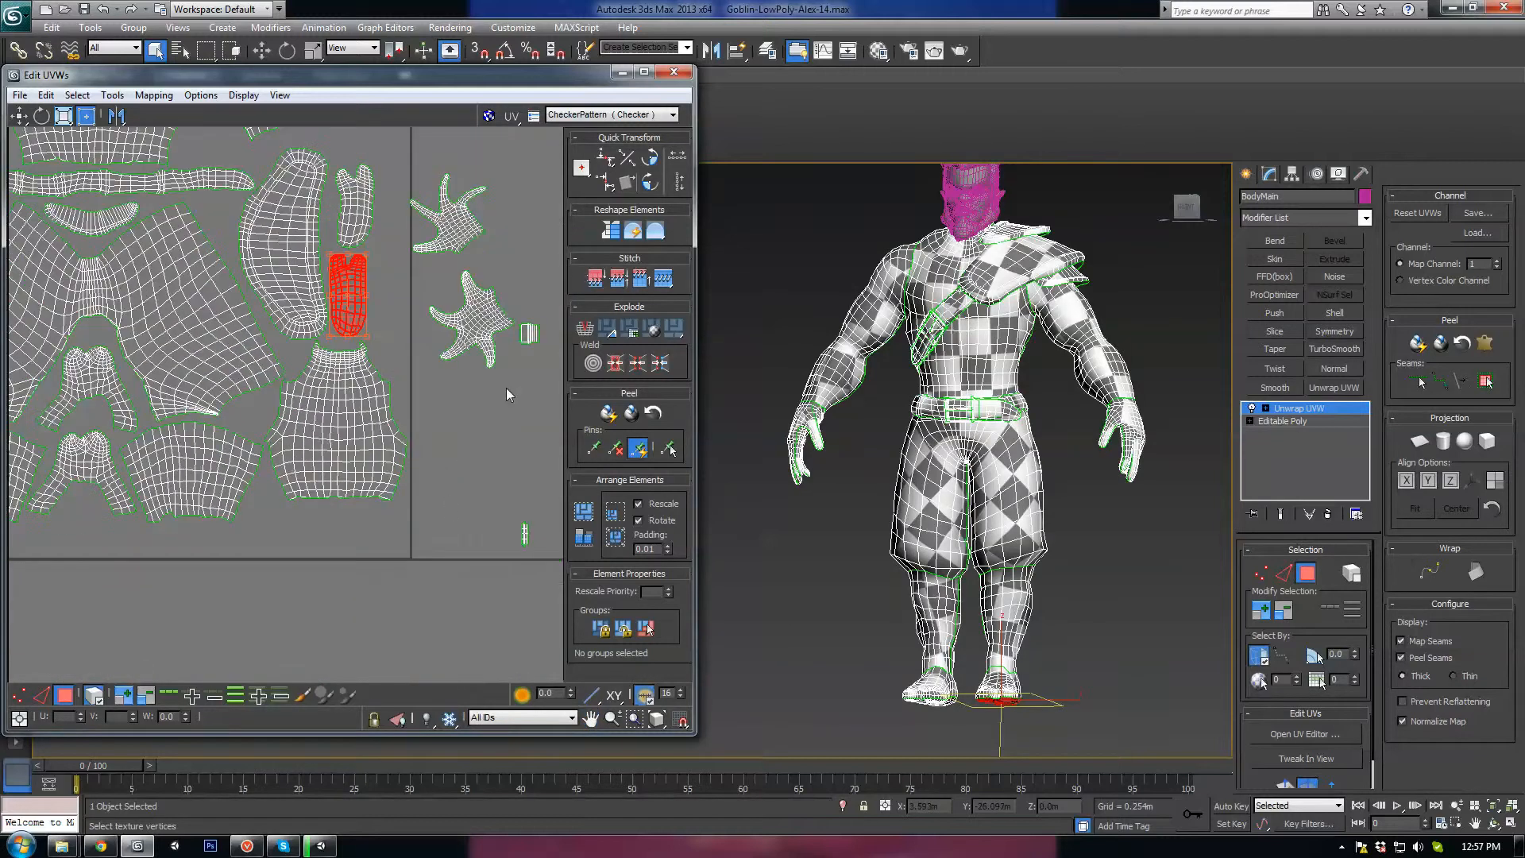
{"action": "middle_click_drag", "start_coordinate": [507, 388], "coordinate": [563, 477]}
{"action": "scroll", "coordinate": [562, 477], "scroll_direction": "down", "scroll_amount": 2}
{"action": "middle_click_drag", "start_coordinate": [423, 316], "coordinate": [396, 363]}
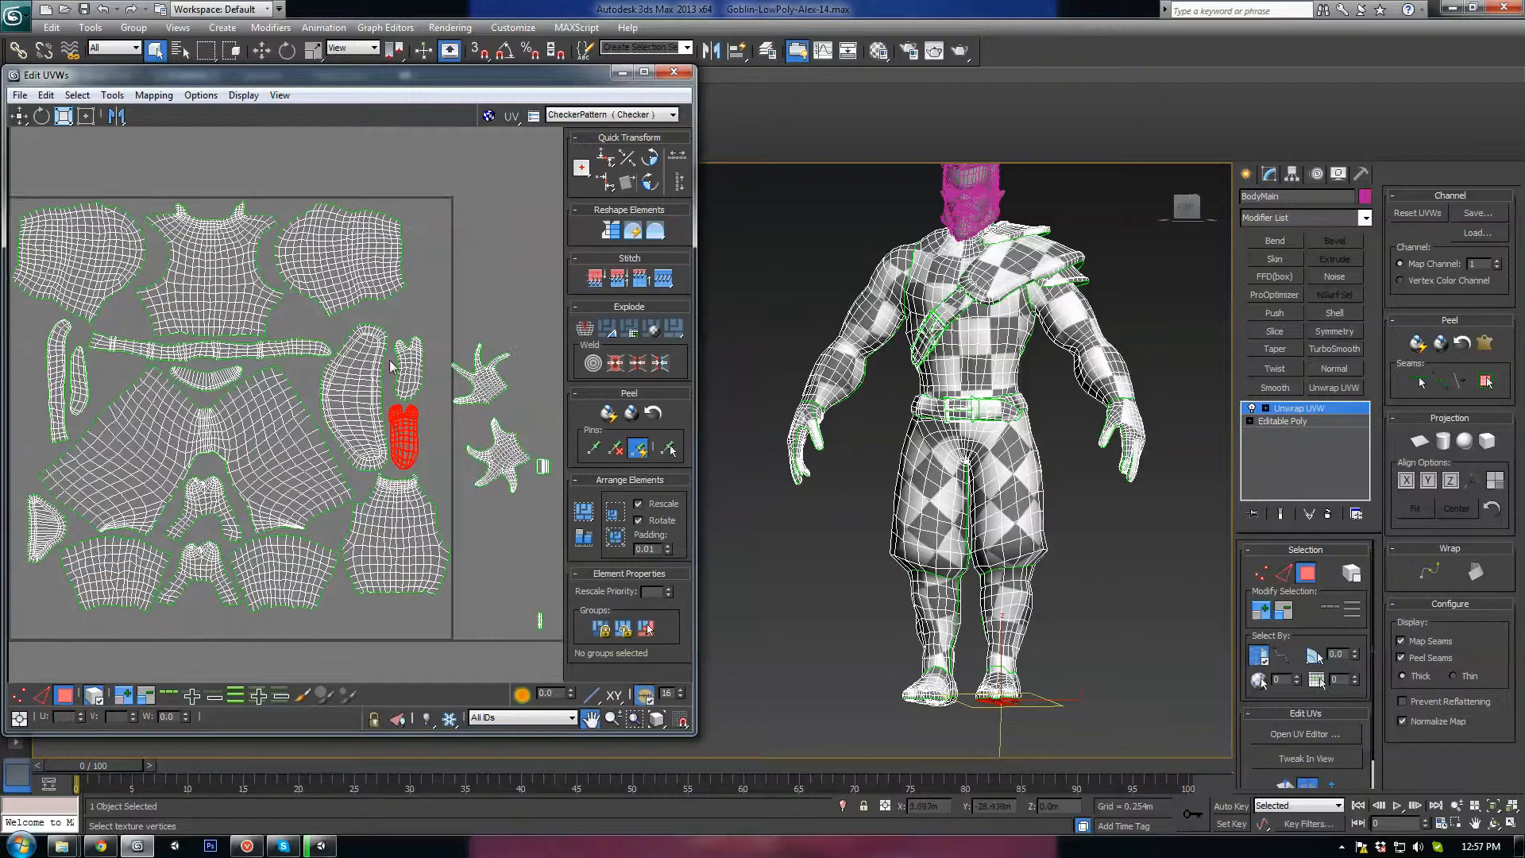
{"action": "scroll", "coordinate": [391, 365], "scroll_direction": "up", "scroll_amount": 2}
{"action": "scroll", "coordinate": [285, 385], "scroll_direction": "down", "scroll_amount": 2}
{"action": "middle_click_drag", "start_coordinate": [117, 394], "coordinate": [178, 393]}
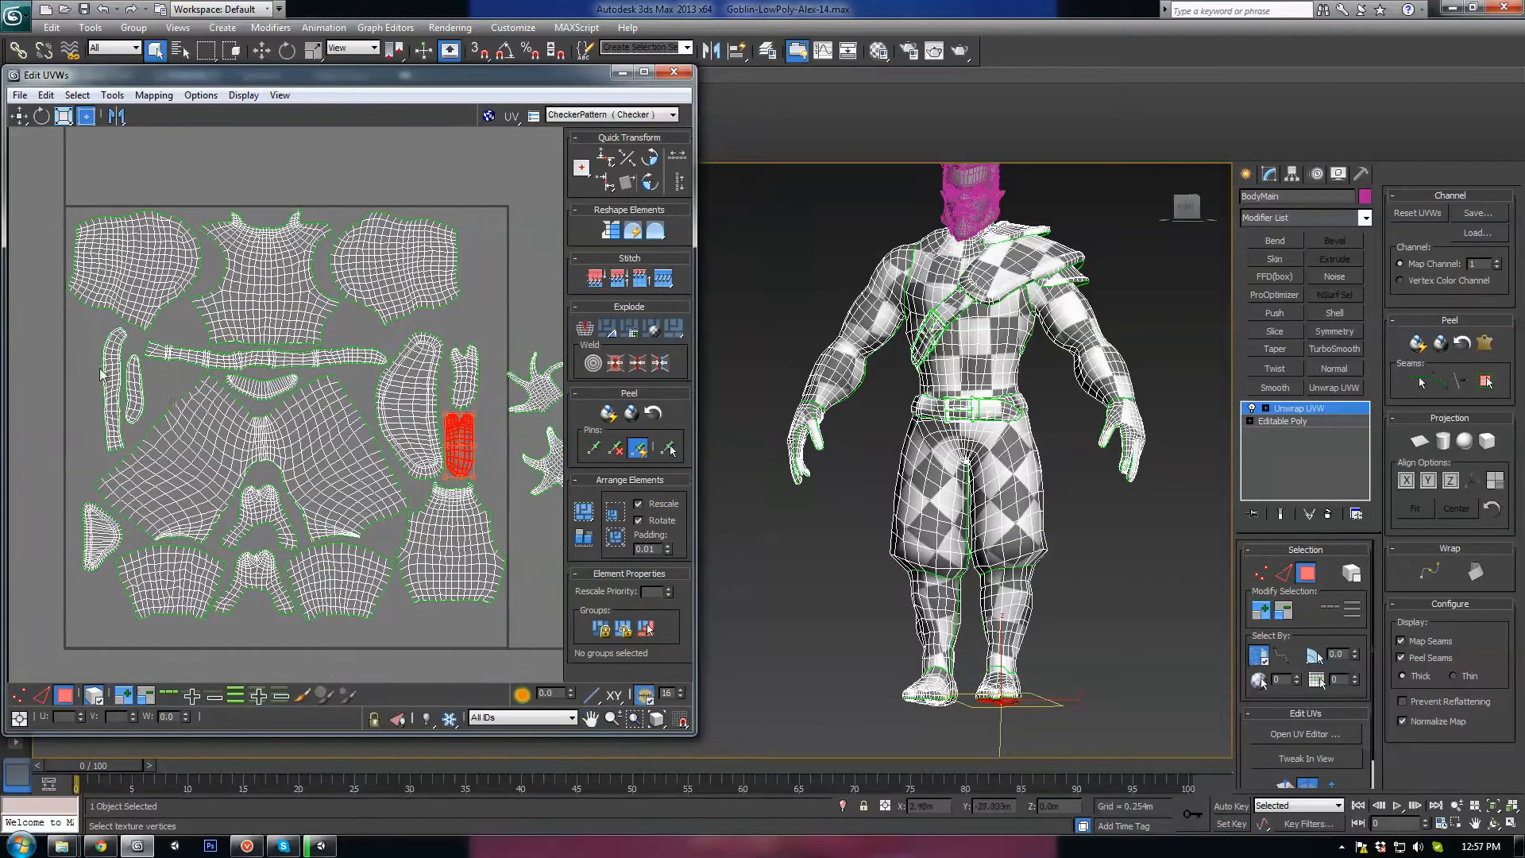
{"action": "left_click_drag", "start_coordinate": [112, 388], "coordinate": [473, 266]}
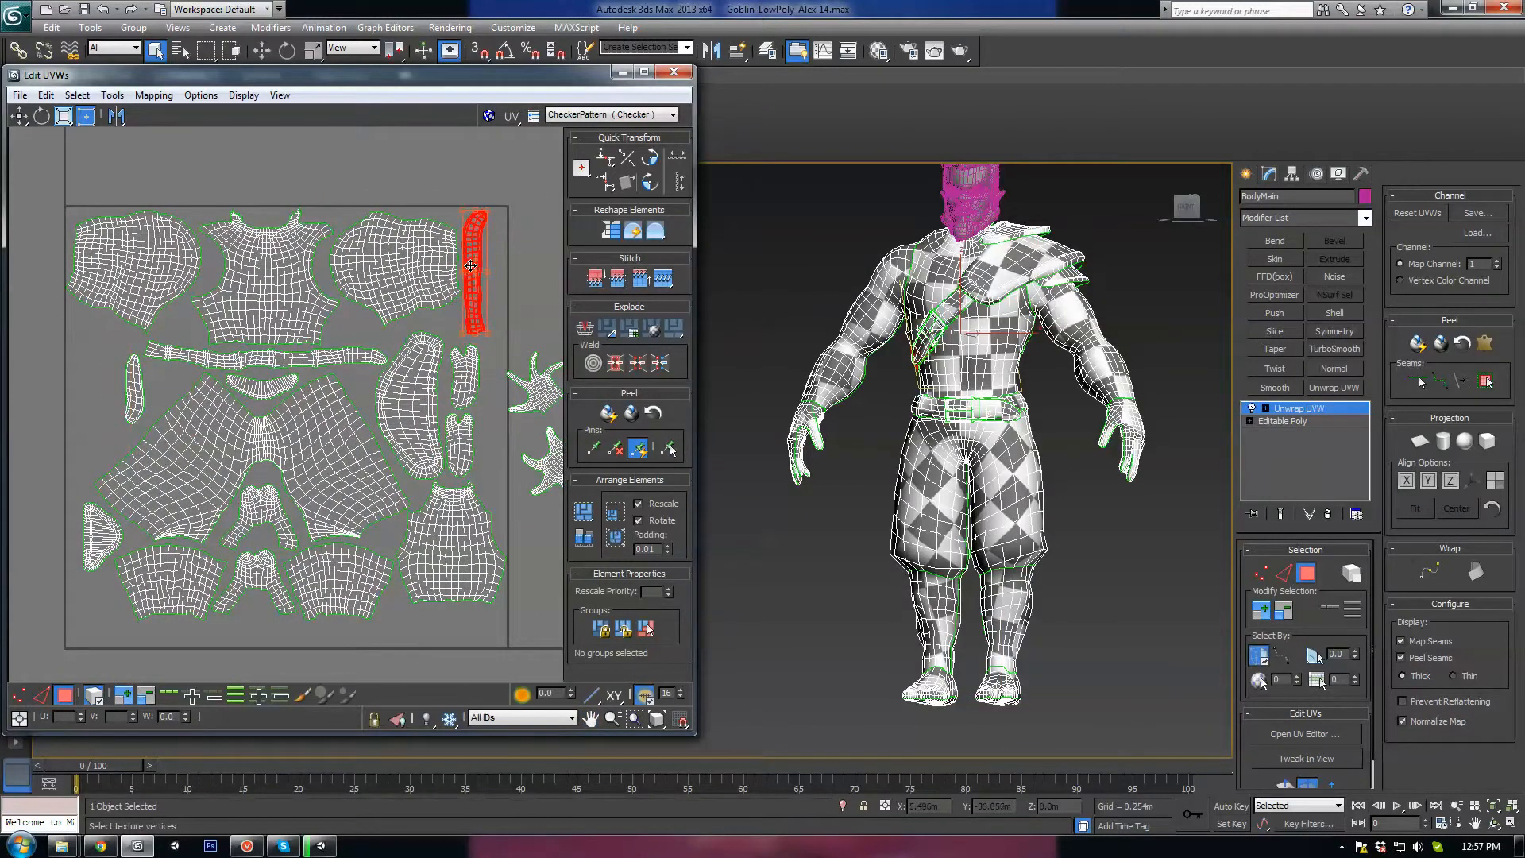
{"action": "scroll", "coordinate": [472, 267], "scroll_direction": "up", "scroll_amount": 3}
{"action": "scroll", "coordinate": [472, 274], "scroll_direction": "down", "scroll_amount": 5}
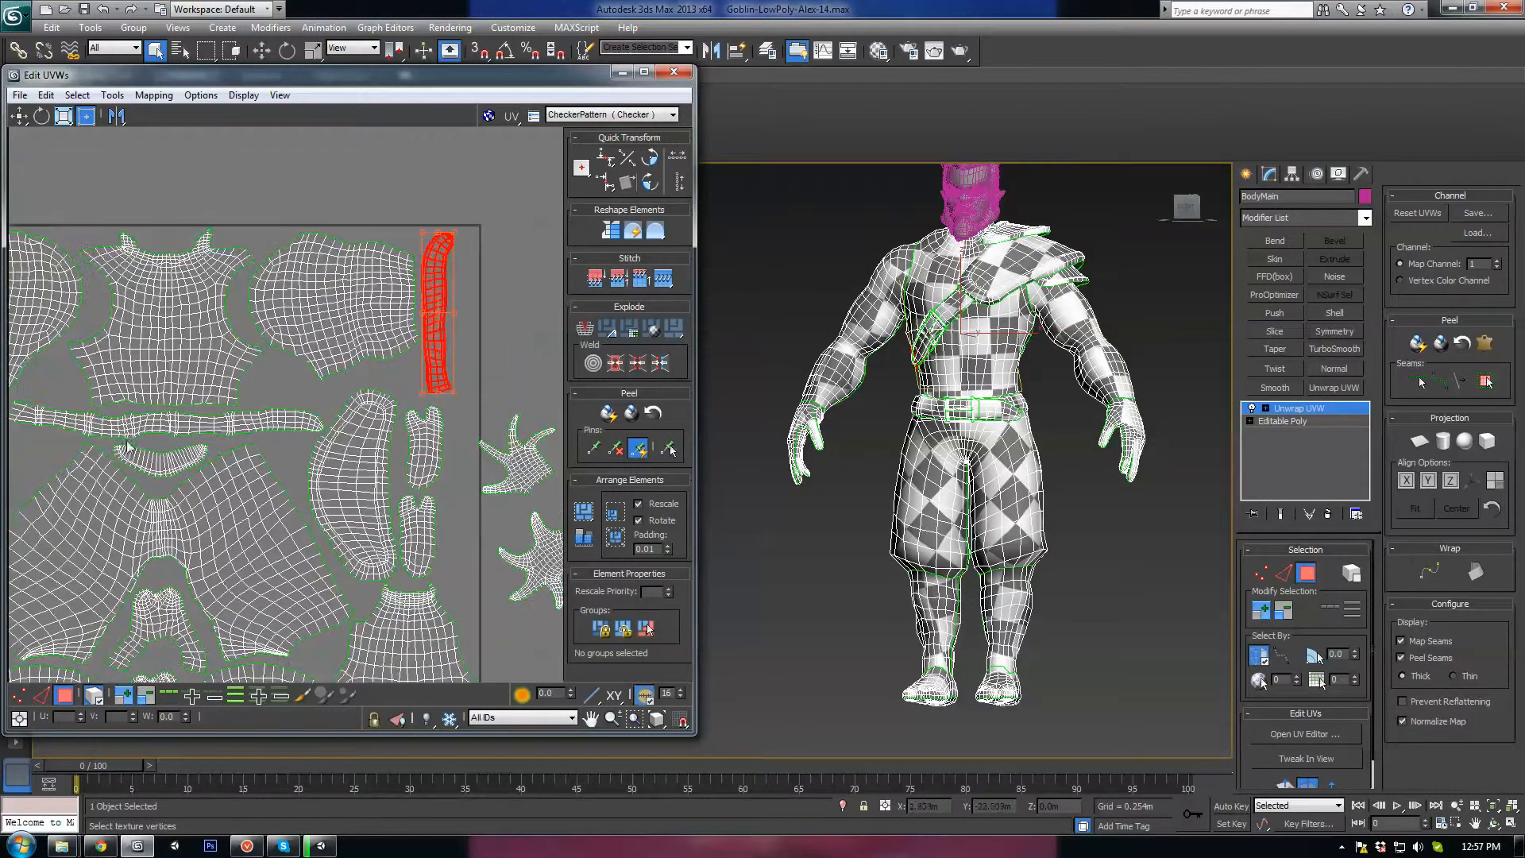
Move the short chest-strap shell next to the long one against the tile's right border.
{"action": "left_click_drag", "start_coordinate": [90, 429], "coordinate": [369, 320]}
{"action": "scroll", "coordinate": [361, 336], "scroll_direction": "up", "scroll_amount": 4}
{"action": "scroll", "coordinate": [438, 576], "scroll_direction": "down", "scroll_amount": 2}
{"action": "middle_click_drag", "start_coordinate": [438, 576], "coordinate": [439, 424]}
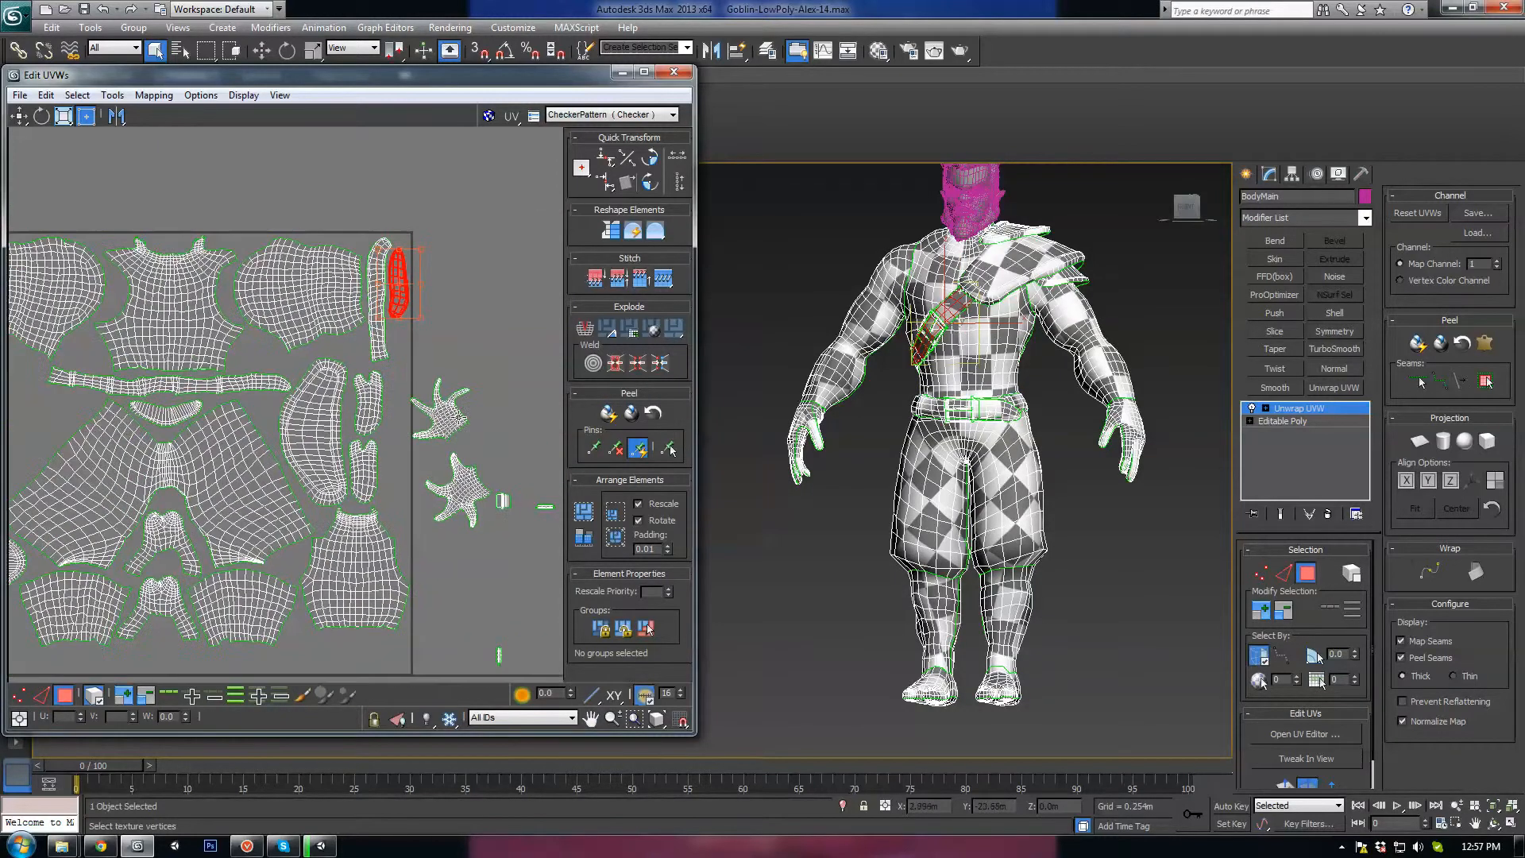
Move the upper back-of-hand shell from beyond the tile's right edge into the gap beneath the left arm shell.
{"action": "left_click_drag", "start_coordinate": [450, 427], "coordinate": [64, 424]}
{"action": "middle_click_drag", "start_coordinate": [64, 424], "coordinate": [354, 427]}
{"action": "scroll", "coordinate": [354, 426], "scroll_direction": "up", "scroll_amount": 1}
{"action": "left_click_drag", "start_coordinate": [353, 427], "coordinate": [326, 429]}
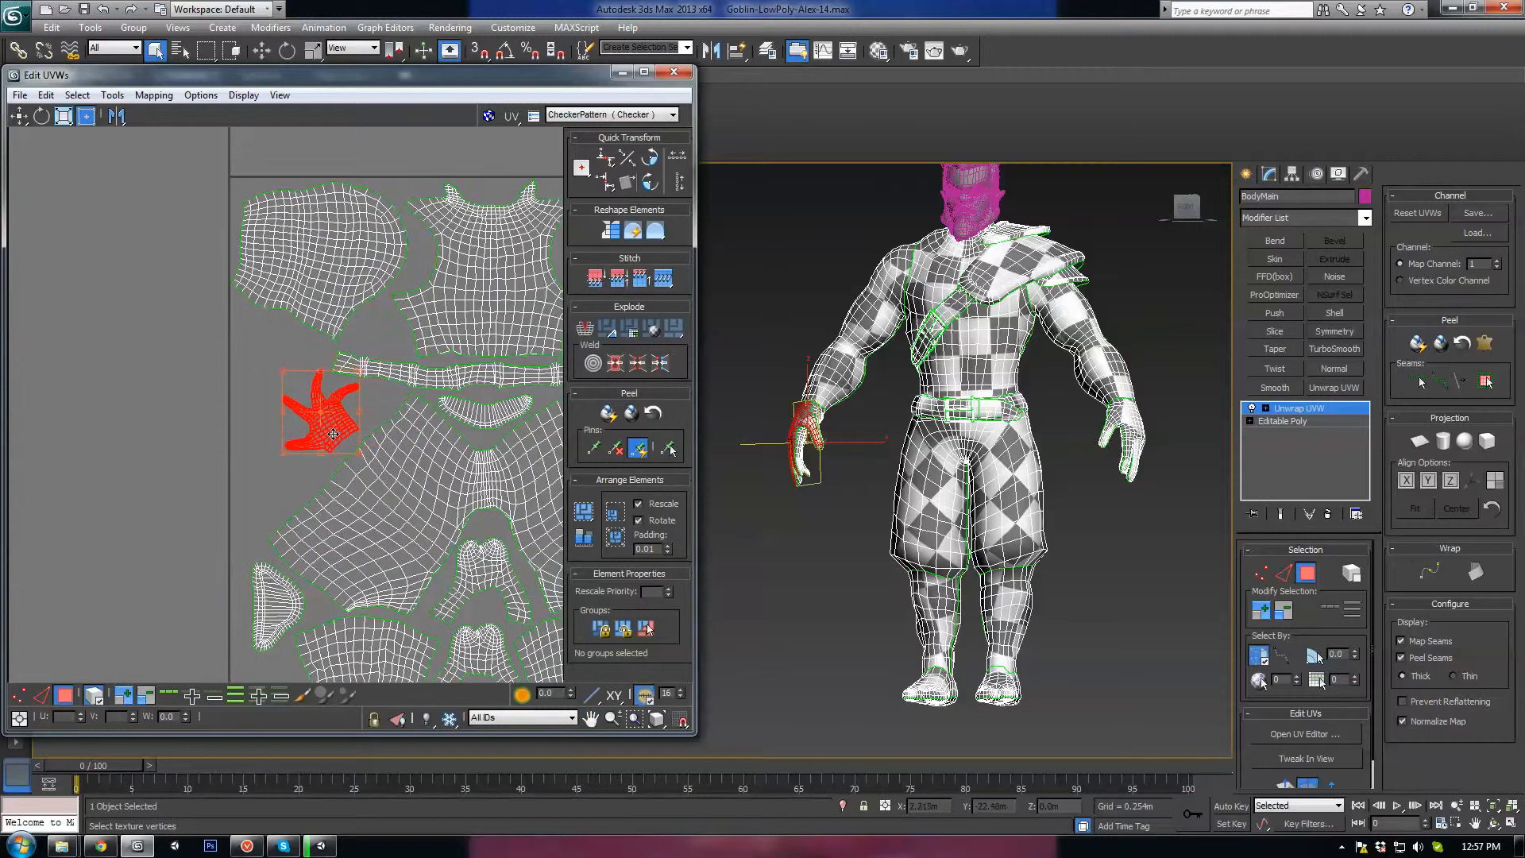
{"action": "scroll", "coordinate": [411, 469], "scroll_direction": "down", "scroll_amount": 3}
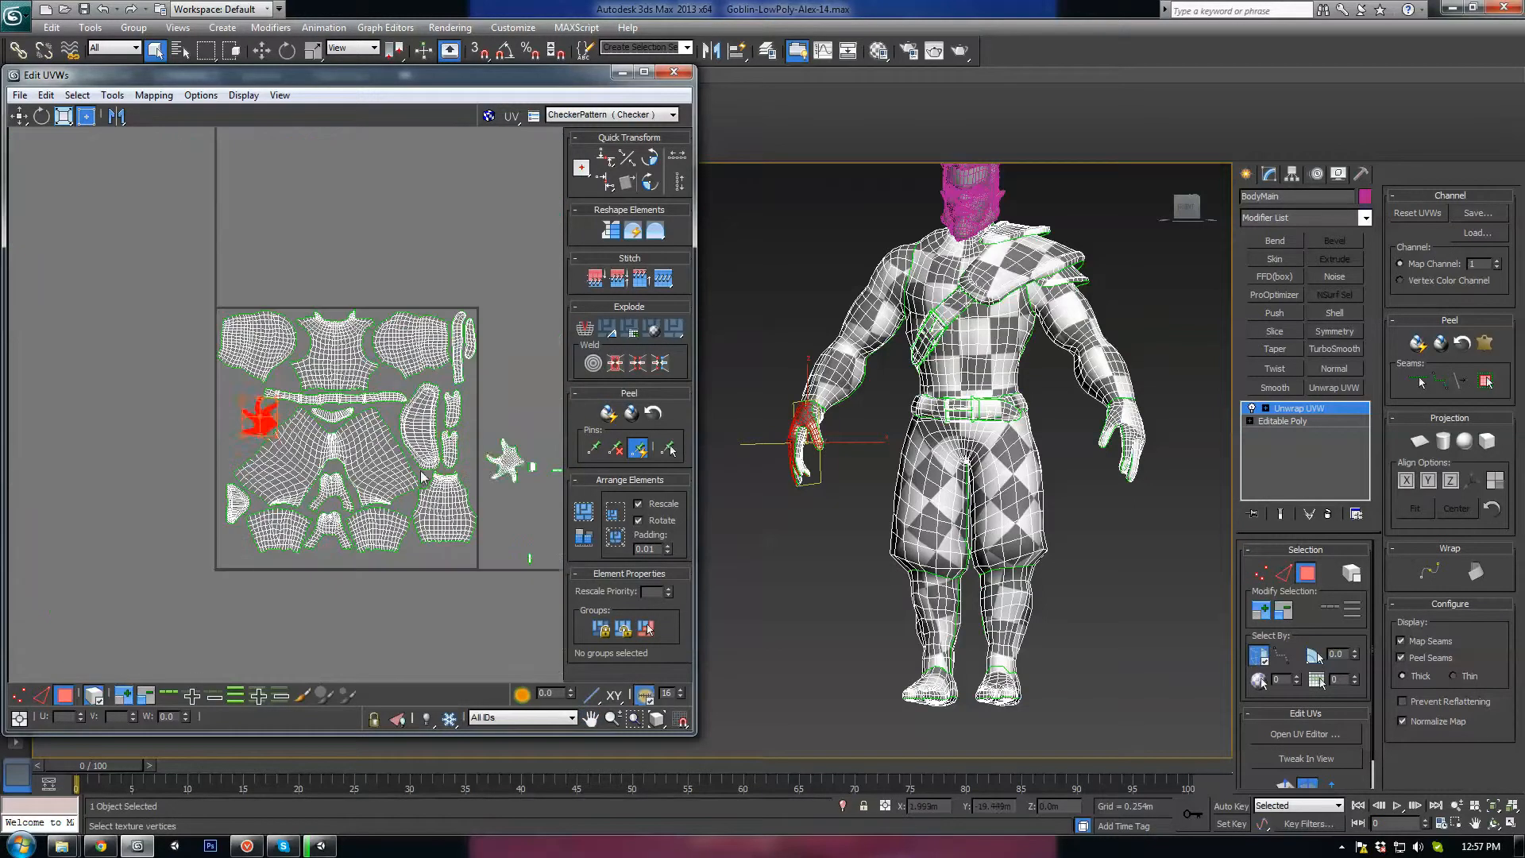
Move the second back-of-hand shell into the tile's left margin, just above the first hand shell.
{"action": "left_click_drag", "start_coordinate": [514, 463], "coordinate": [265, 420]}
{"action": "scroll", "coordinate": [237, 389], "scroll_direction": "up", "scroll_amount": 4}
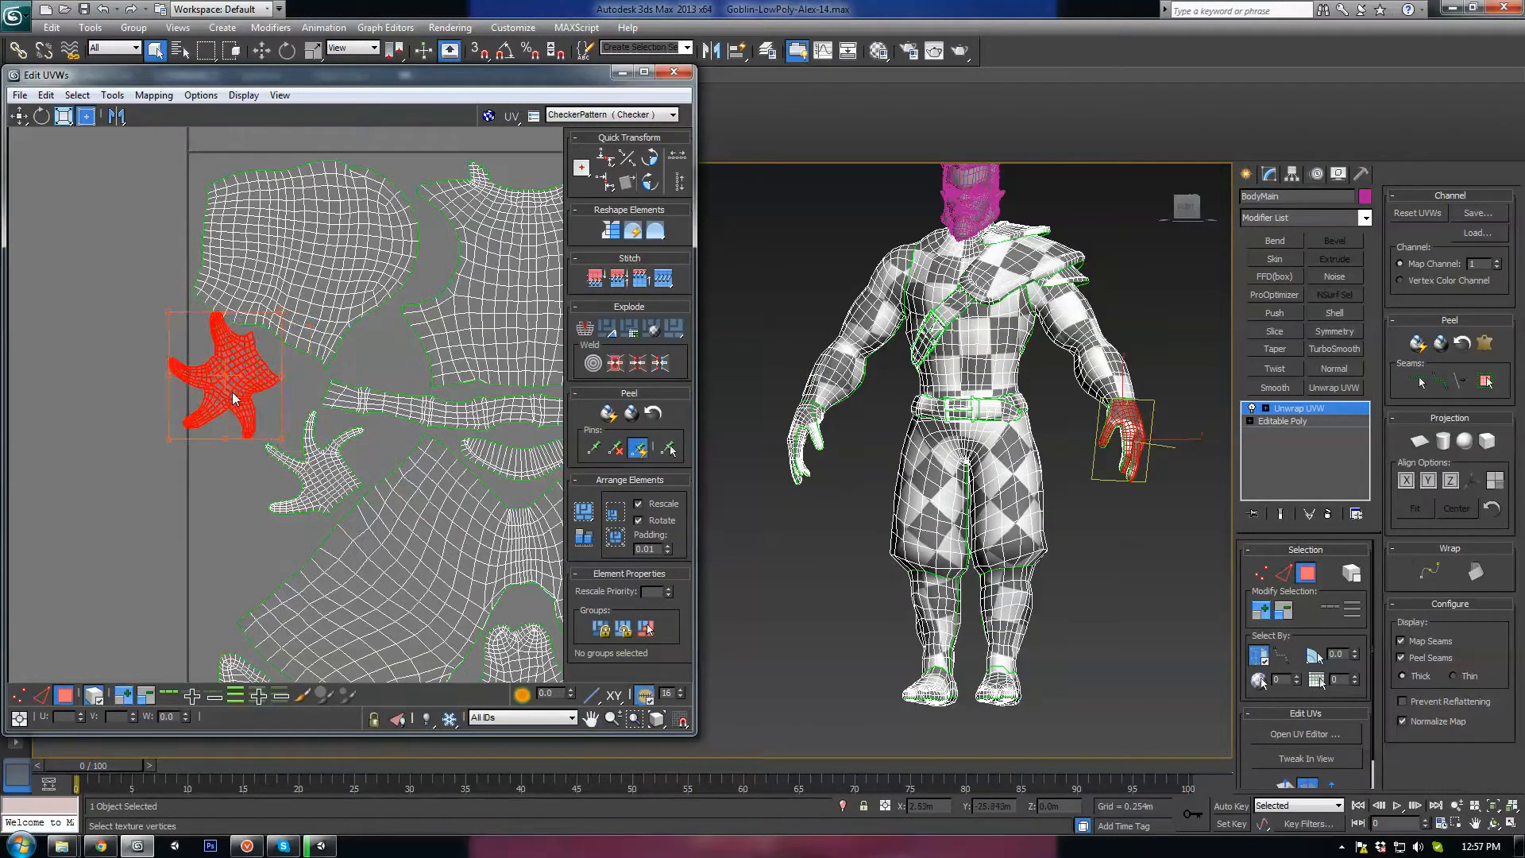
{"action": "scroll", "coordinate": [262, 328], "scroll_direction": "up", "scroll_amount": 2}
{"action": "left_click_drag", "start_coordinate": [247, 234], "coordinate": [269, 306]}
Select the two remaining palm shells outside the tile and move them together into the tile's left margin.
{"action": "scroll", "coordinate": [460, 514], "scroll_direction": "down", "scroll_amount": 8}
{"action": "middle_click_drag", "start_coordinate": [508, 515], "coordinate": [402, 415]}
{"action": "scroll", "coordinate": [401, 415], "scroll_direction": "down", "scroll_amount": 4}
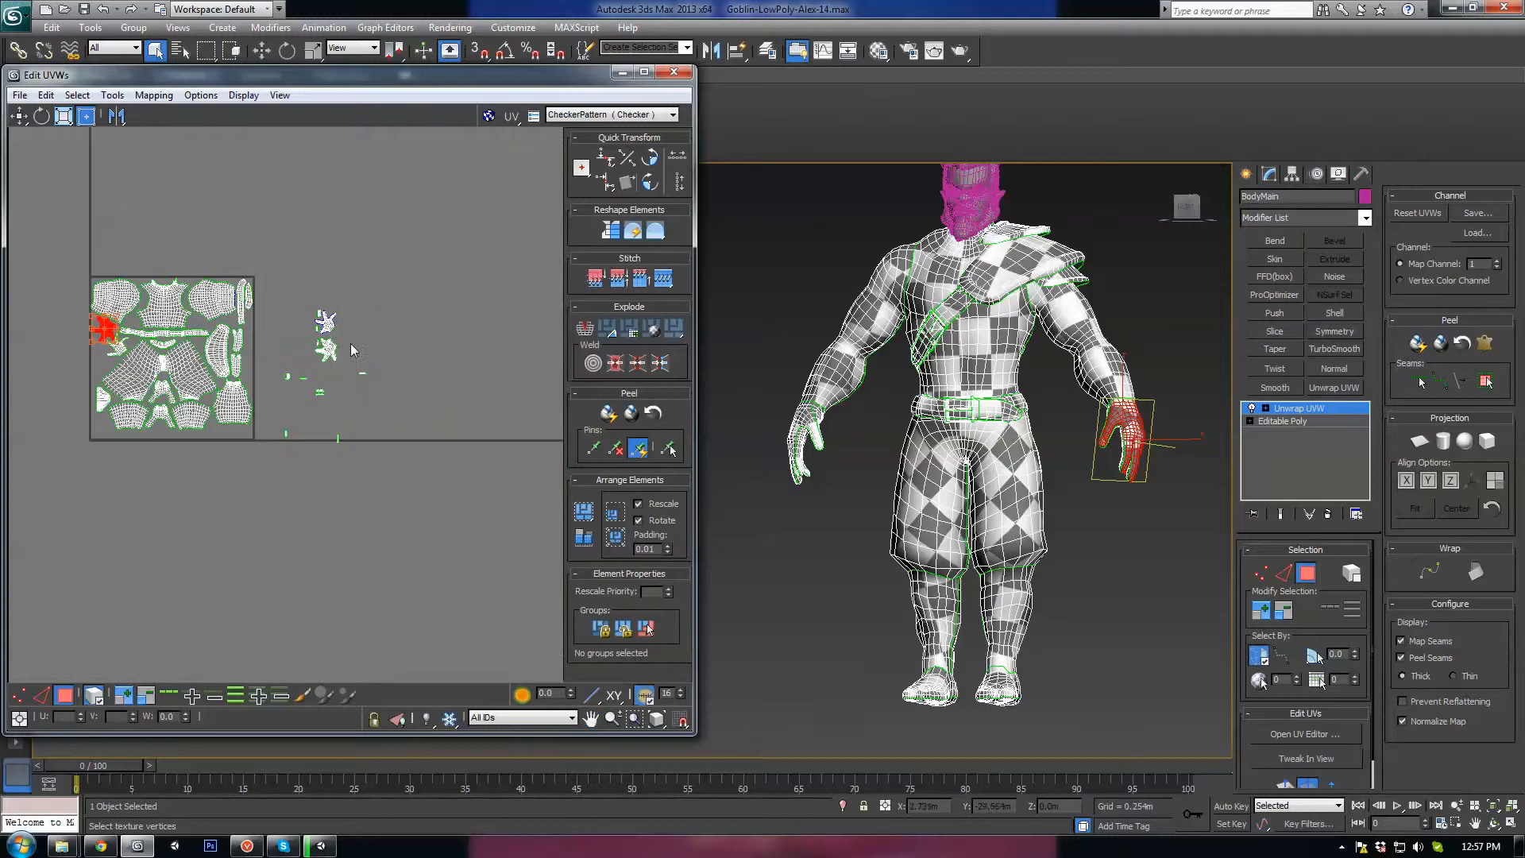
{"action": "left_click_drag", "start_coordinate": [326, 395], "coordinate": [337, 359]}
{"action": "left_click", "coordinate": [325, 320], "text": "ctrl"}
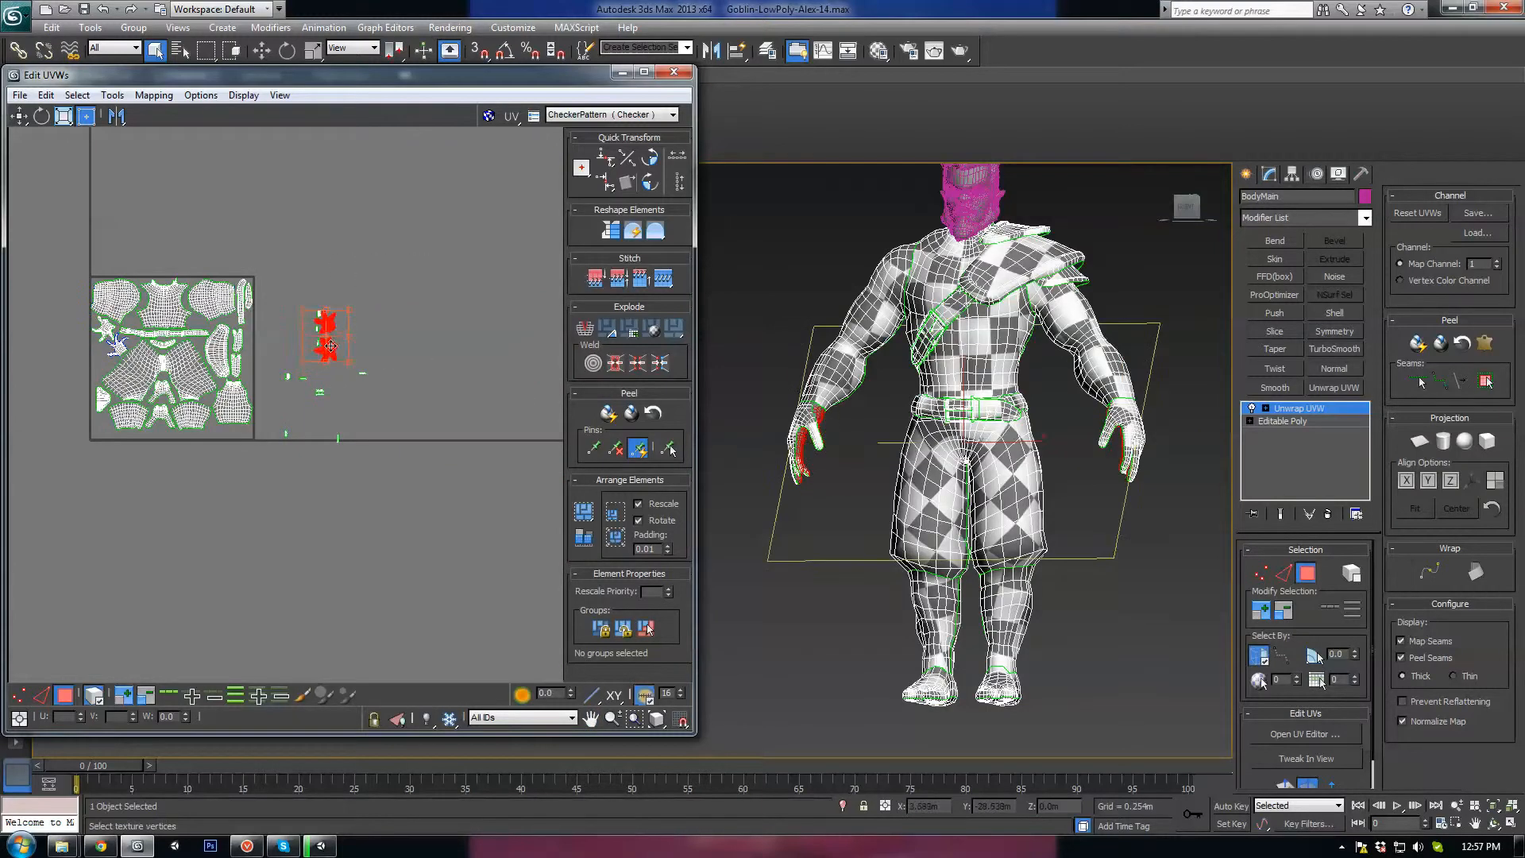
{"action": "scroll", "coordinate": [116, 349], "scroll_direction": "up", "scroll_amount": 6}
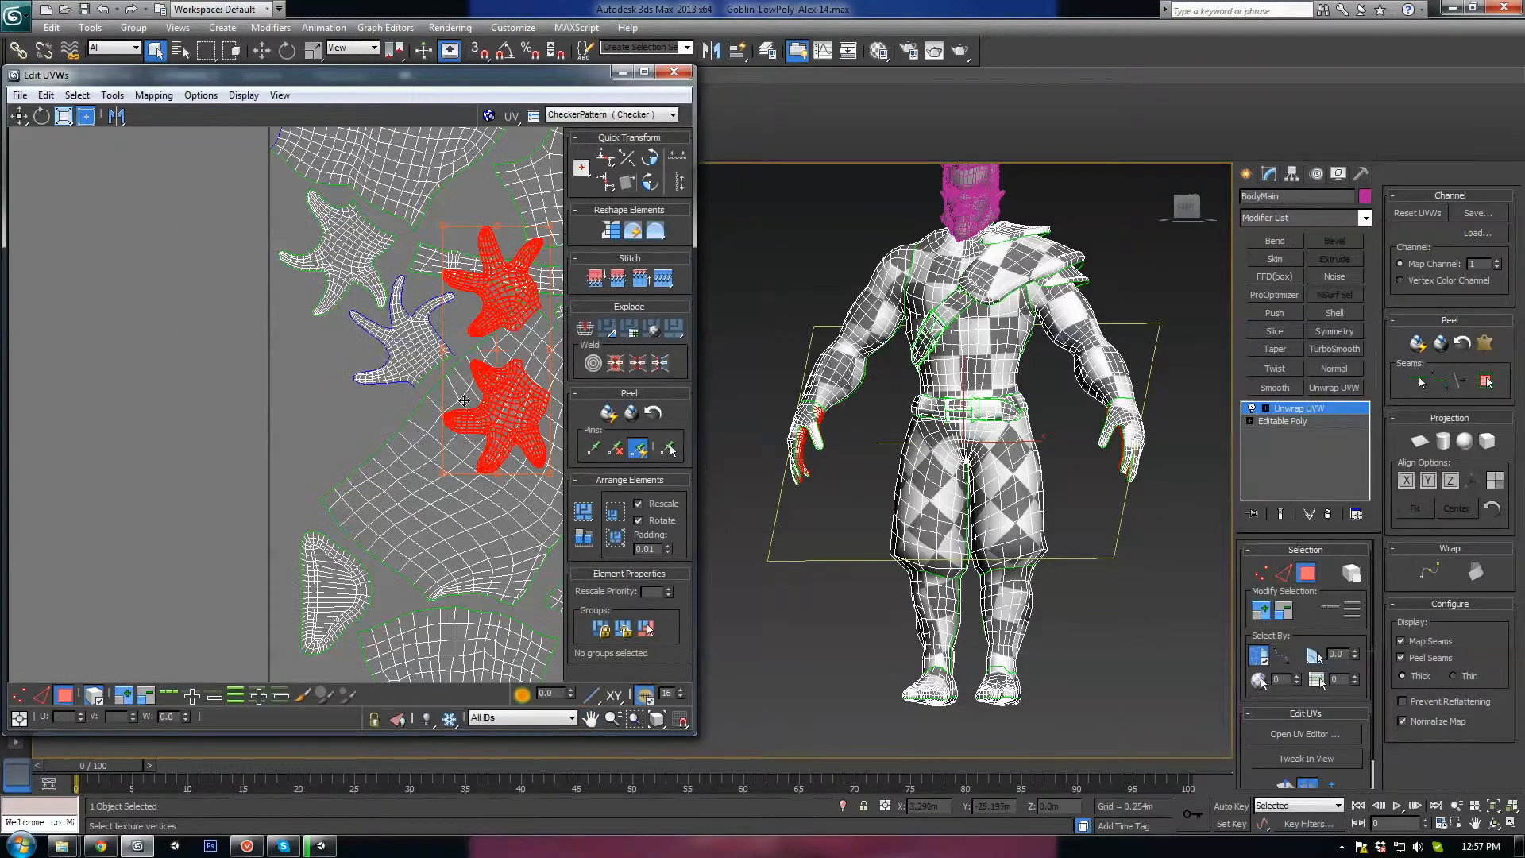
{"action": "left_click_drag", "start_coordinate": [491, 399], "coordinate": [311, 397]}
Rotate the lower palm shell to fit beside the trousers shell and pull the other palm shell out of the overlap.
{"action": "scroll", "coordinate": [316, 397], "scroll_direction": "up", "scroll_amount": 2}
{"action": "left_click", "coordinate": [319, 342]}
{"action": "left_click", "coordinate": [340, 412]}
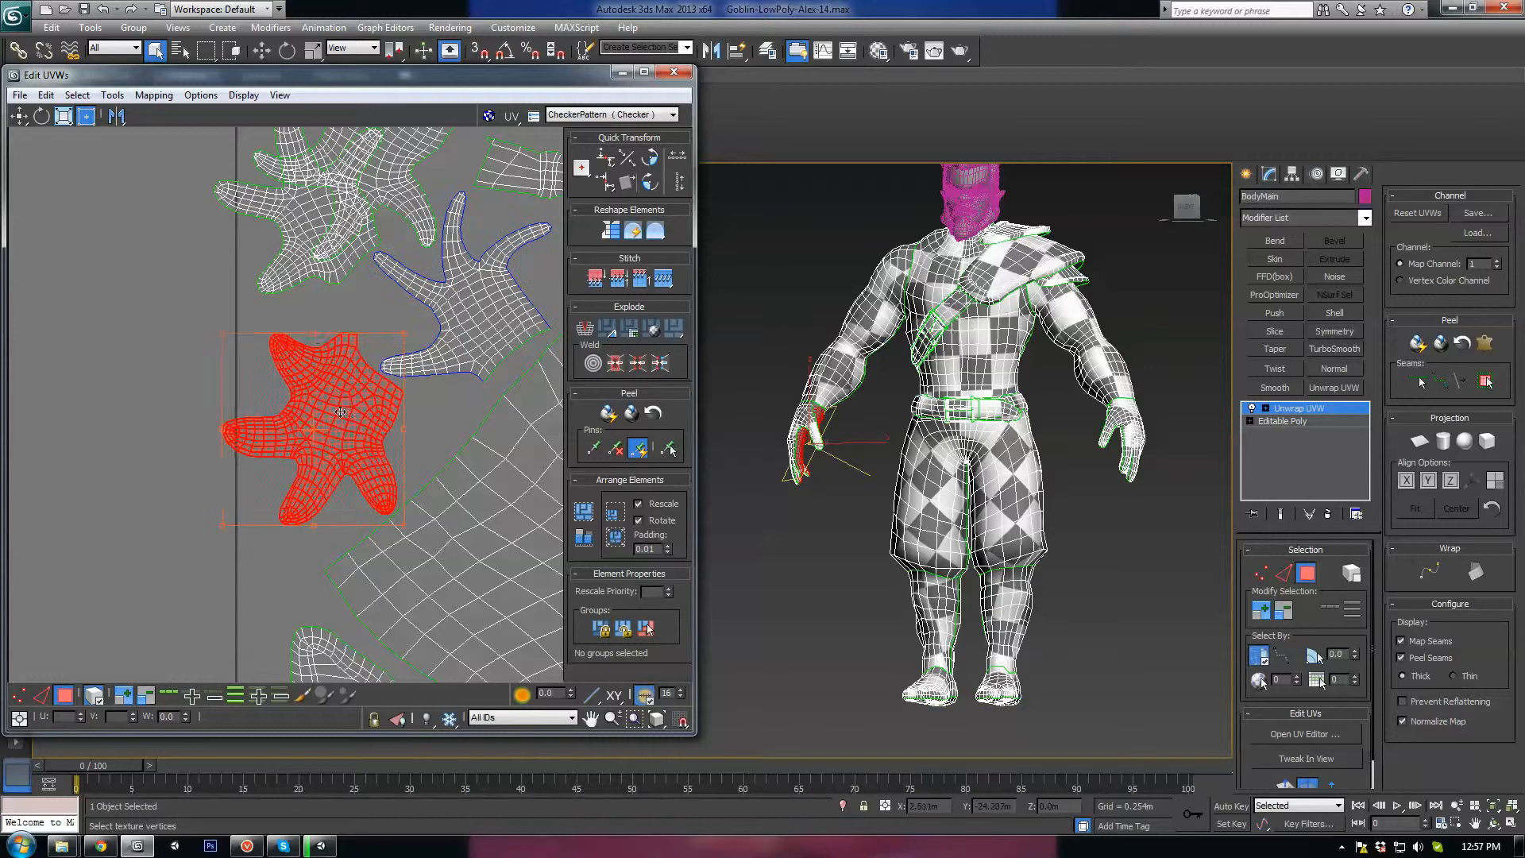
{"action": "left_click_drag", "start_coordinate": [320, 337], "coordinate": [449, 446]}
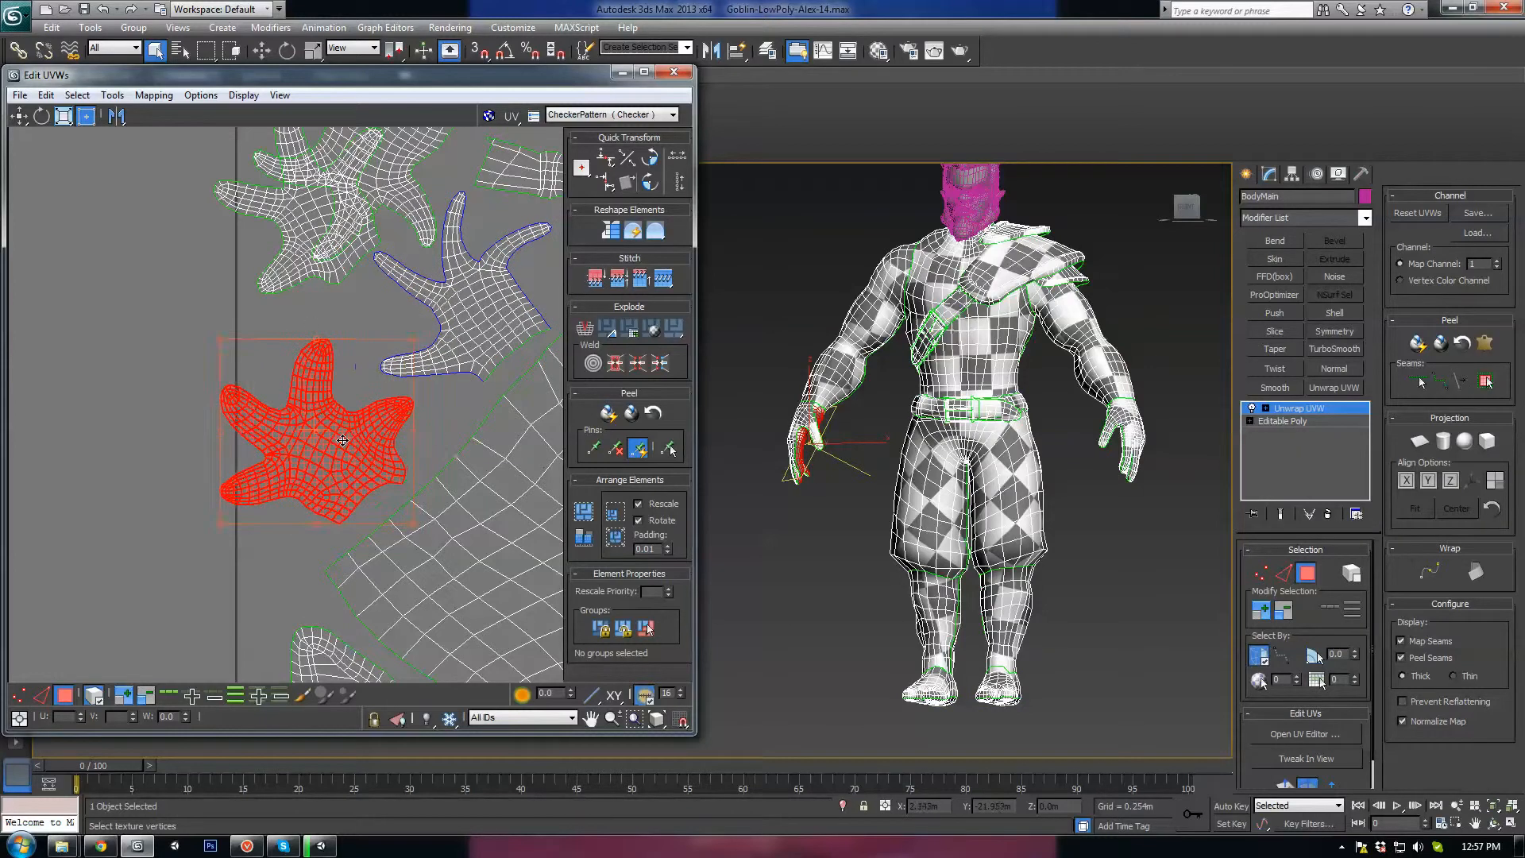
{"action": "left_click_drag", "start_coordinate": [341, 442], "coordinate": [369, 436]}
{"action": "left_click_drag", "start_coordinate": [344, 336], "coordinate": [337, 325]}
{"action": "left_click", "coordinate": [310, 258]}
{"action": "left_click_drag", "start_coordinate": [306, 230], "coordinate": [146, 482]}
Arrange and rotate the hand shells into a column along the tile's left border beneath the arm shell.
{"action": "middle_click_drag", "start_coordinate": [294, 636], "coordinate": [260, 322]}
{"action": "scroll", "coordinate": [260, 322], "scroll_direction": "down", "scroll_amount": 3}
{"action": "left_click_drag", "start_coordinate": [187, 225], "coordinate": [294, 521]}
{"action": "scroll", "coordinate": [291, 517], "scroll_direction": "up", "scroll_amount": 3}
{"action": "left_click_drag", "start_coordinate": [266, 414], "coordinate": [390, 563]}
{"action": "left_click", "coordinate": [306, 298]}
{"action": "left_click_drag", "start_coordinate": [304, 293], "coordinate": [47, 305]}
{"action": "left_click_drag", "start_coordinate": [239, 509], "coordinate": [263, 249]}
{"action": "left_click_drag", "start_coordinate": [292, 170], "coordinate": [280, 223]}
{"action": "left_click_drag", "start_coordinate": [270, 169], "coordinate": [293, 177]}
{"action": "left_click_drag", "start_coordinate": [278, 222], "coordinate": [272, 208]}
Fit the small shoulder-armour shell into the tile's lower-left corner beneath the hand shells.
{"action": "scroll", "coordinate": [167, 347], "scroll_direction": "down", "scroll_amount": 2}
{"action": "left_click_drag", "start_coordinate": [81, 271], "coordinate": [257, 421]}
{"action": "scroll", "coordinate": [257, 421], "scroll_direction": "down", "scroll_amount": 6}
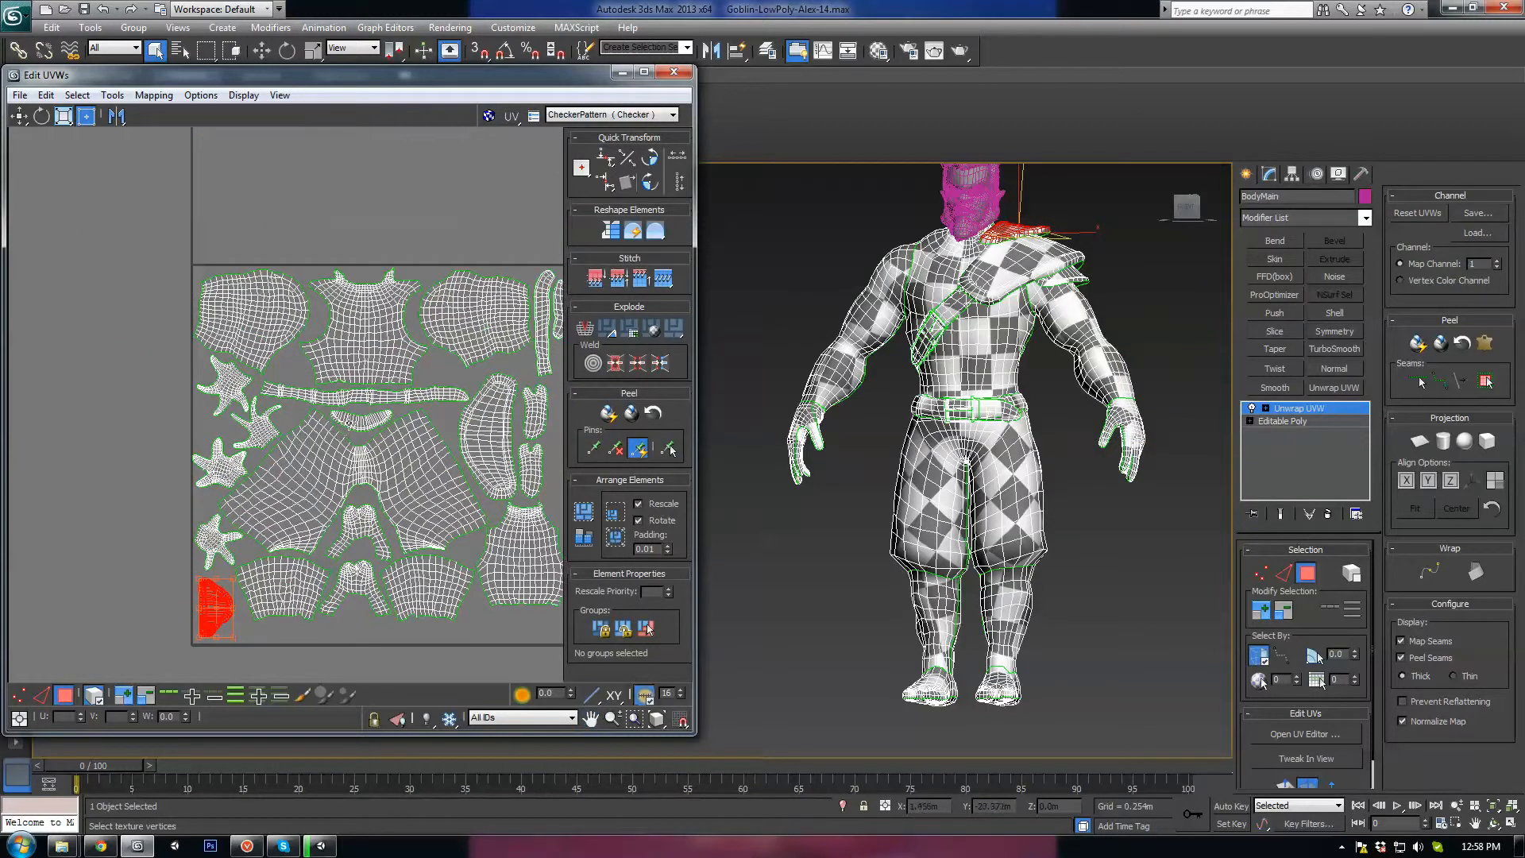
Move the belt shell down to the tile's bottom border, beneath the lower-leg shells.
{"action": "middle_click_drag", "start_coordinate": [251, 390], "coordinate": [283, 348]}
{"action": "left_click", "coordinate": [265, 291]}
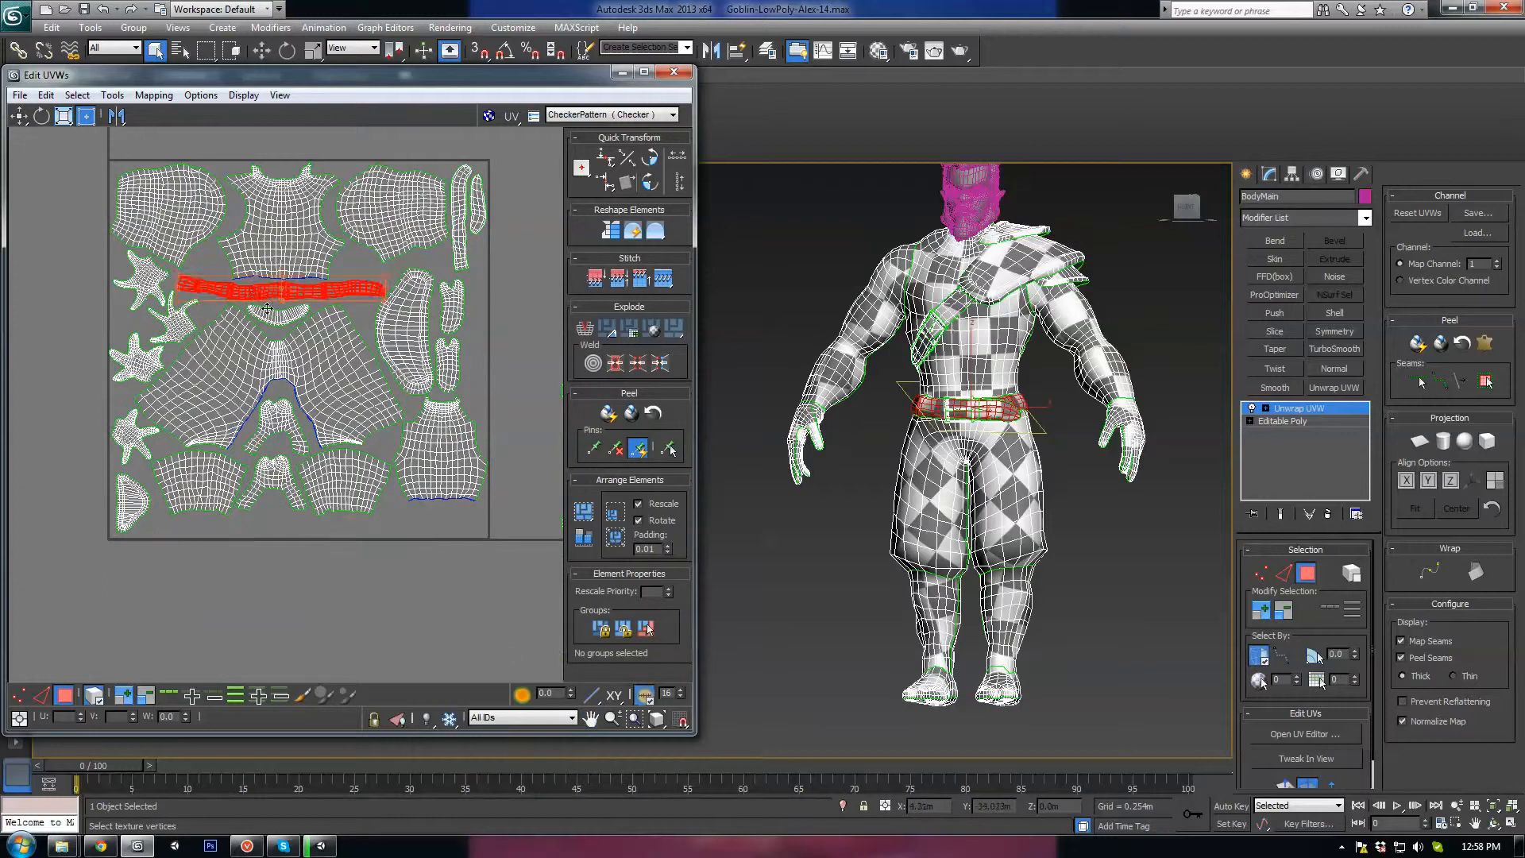
{"action": "left_click_drag", "start_coordinate": [265, 292], "coordinate": [266, 530]}
{"action": "scroll", "coordinate": [265, 530], "scroll_direction": "up", "scroll_amount": 3}
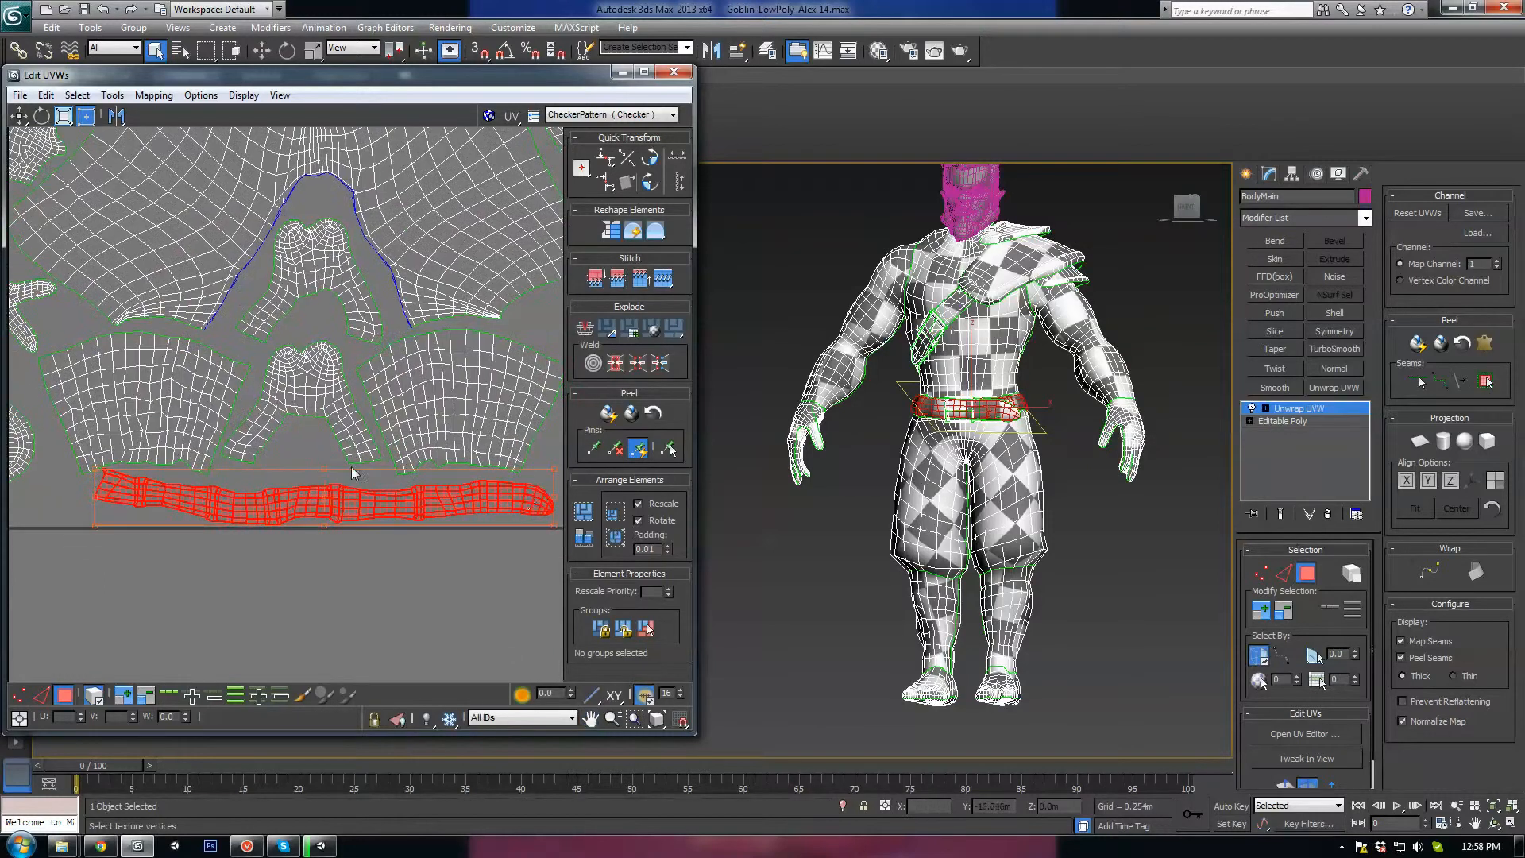
{"action": "left_click_drag", "start_coordinate": [536, 493], "coordinate": [506, 494]}
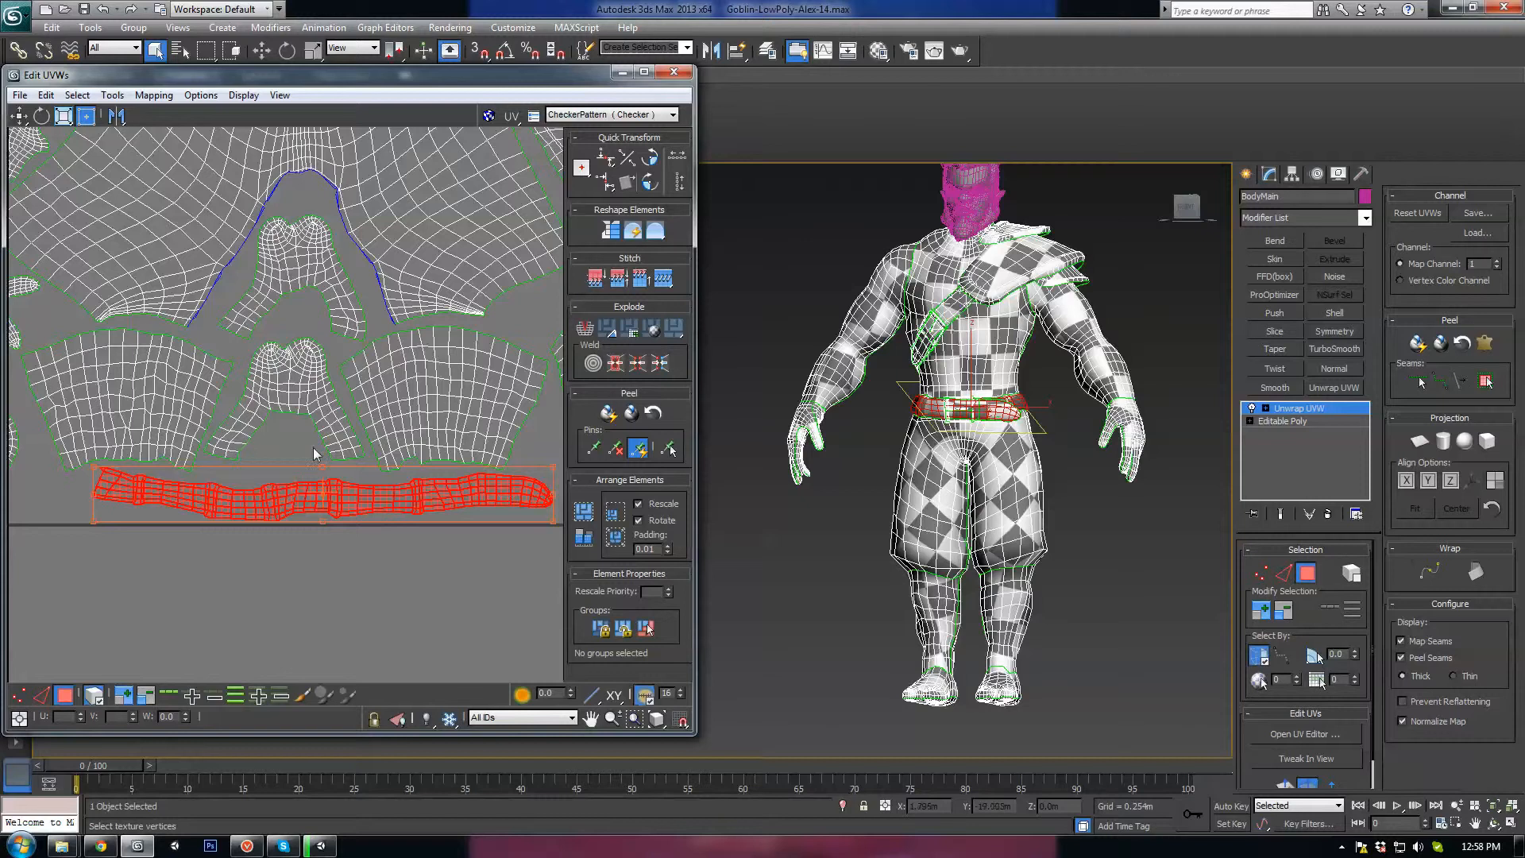
Move the lowest palm shell up into the gap between the arm and chest shells and rotate it to fit.
{"action": "middle_click_drag", "start_coordinate": [314, 454], "coordinate": [544, 527]}
{"action": "scroll", "coordinate": [543, 527], "scroll_direction": "down", "scroll_amount": 2}
{"action": "middle_click_drag", "start_coordinate": [294, 397], "coordinate": [226, 521]}
{"action": "left_click_drag", "start_coordinate": [217, 528], "coordinate": [334, 258]}
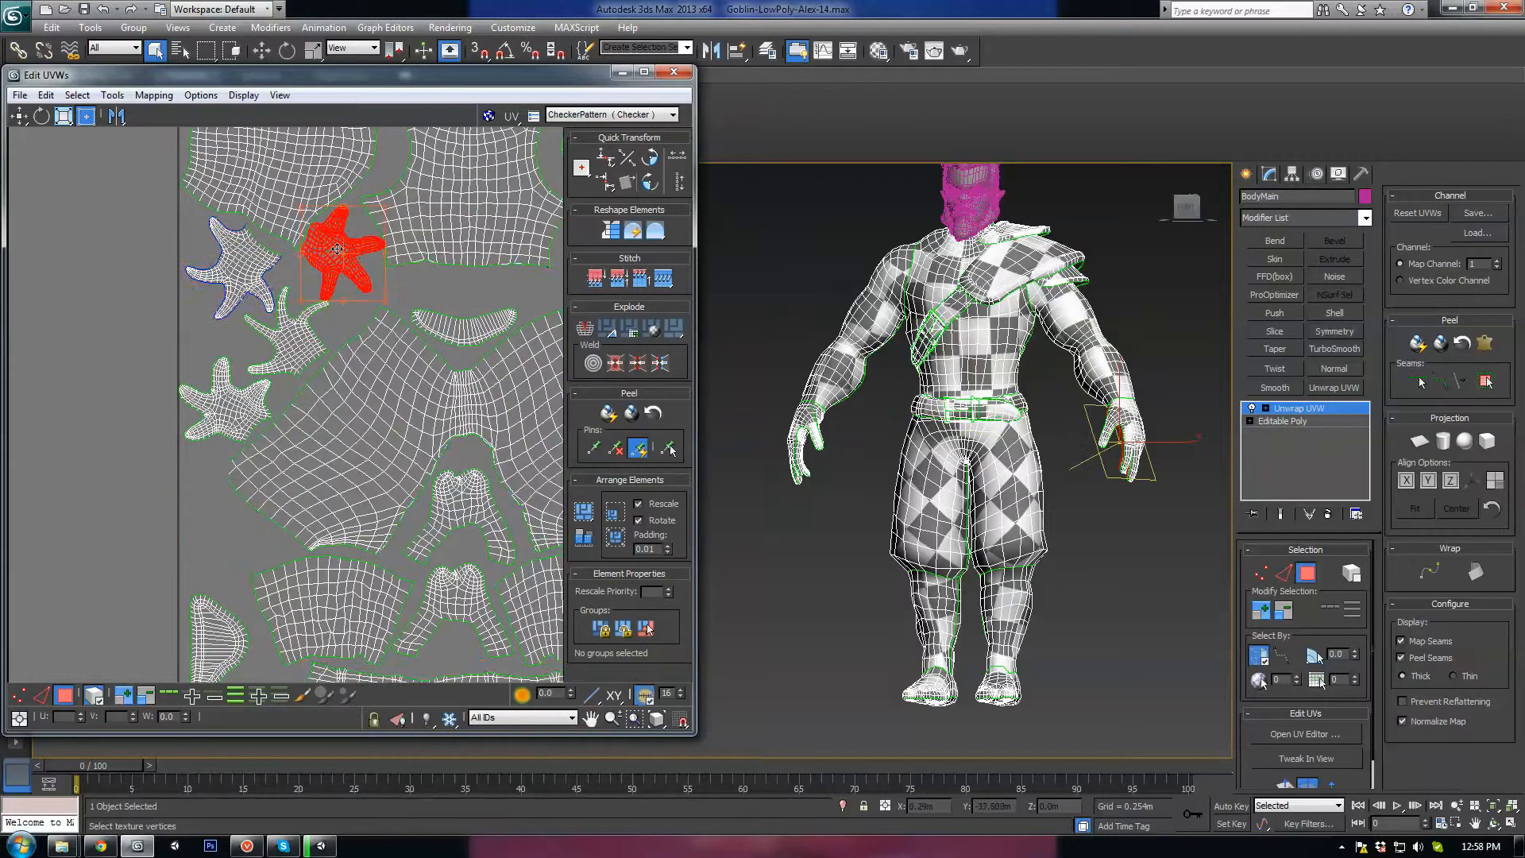
{"action": "scroll", "coordinate": [366, 230], "scroll_direction": "up", "scroll_amount": 2}
{"action": "left_click_drag", "start_coordinate": [312, 193], "coordinate": [308, 232]}
{"action": "scroll", "coordinate": [338, 375], "scroll_direction": "down", "scroll_amount": 3}
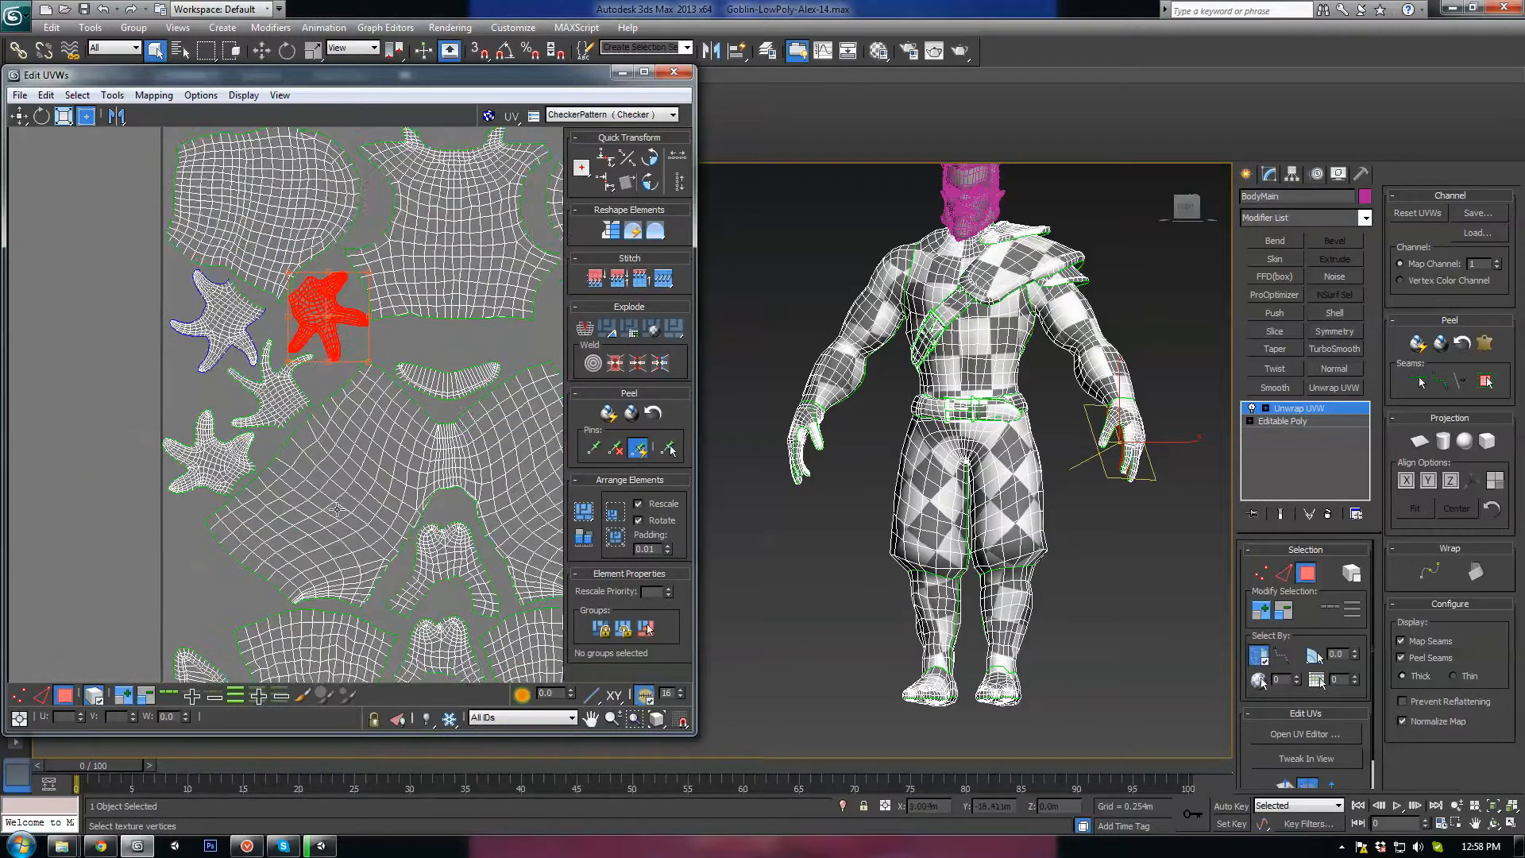
Move the small shoulder-armour shell into the gap between the chest and trousers shells and rotate it 90 degrees, straight side up.
{"action": "middle_click_drag", "start_coordinate": [339, 375], "coordinate": [318, 236]}
{"action": "left_click", "coordinate": [330, 421]}
{"action": "left_click_drag", "start_coordinate": [331, 421], "coordinate": [430, 266]}
{"action": "middle_click_drag", "start_coordinate": [426, 331], "coordinate": [357, 357]}
{"action": "scroll", "coordinate": [357, 357], "scroll_direction": "up", "scroll_amount": 3}
{"action": "middle_click_drag", "start_coordinate": [345, 270], "coordinate": [330, 364]}
{"action": "left_click", "coordinate": [654, 164]}
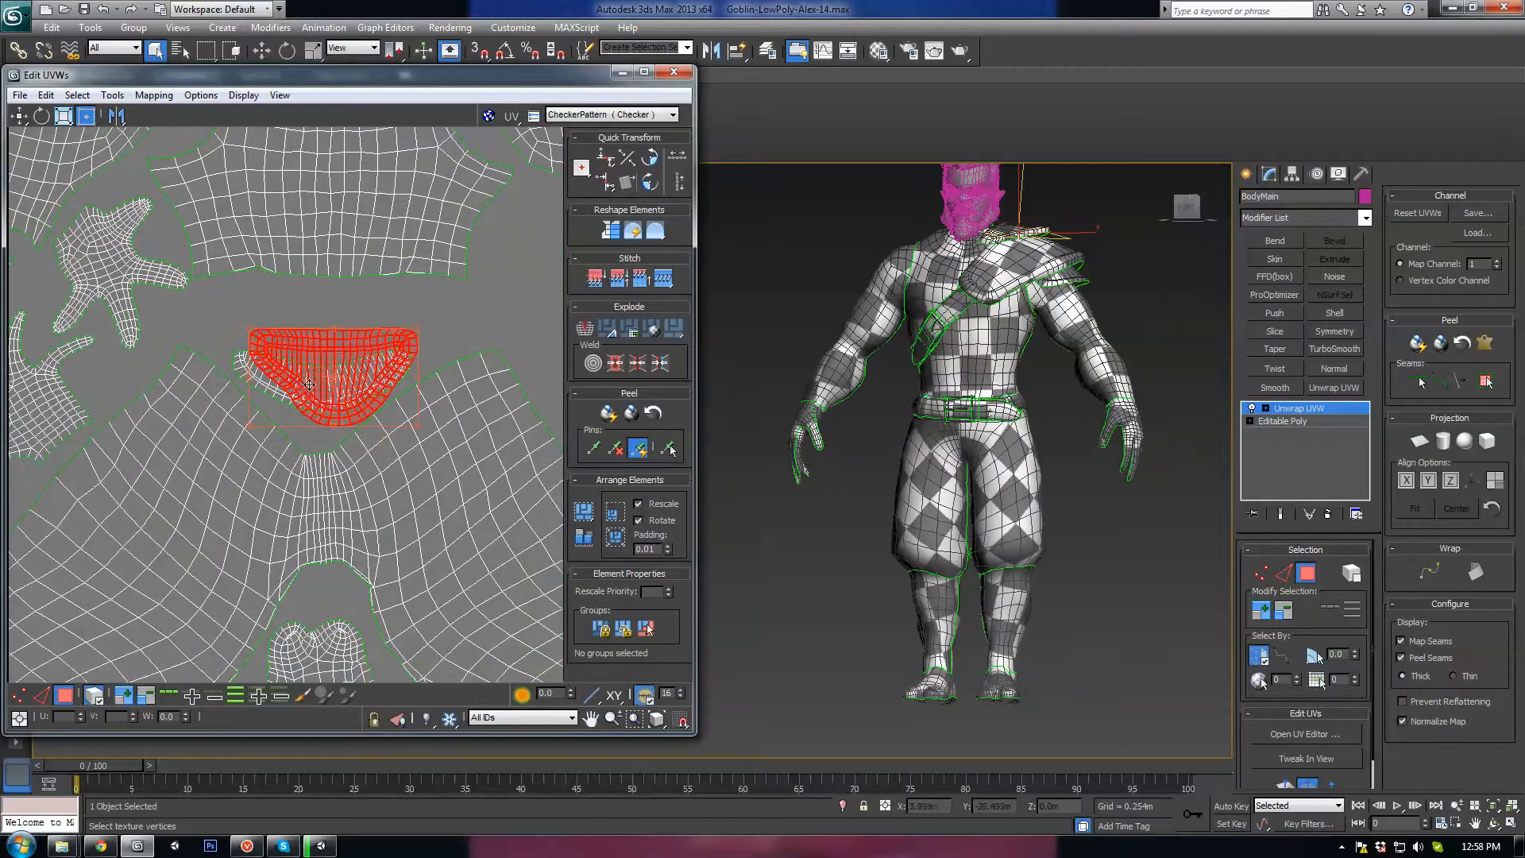
{"action": "left_click_drag", "start_coordinate": [310, 386], "coordinate": [293, 390]}
Move the curved shoulder-armour shell above the one in the middle gap and rotate it 180 degrees so it arches upward.
{"action": "left_click", "coordinate": [408, 360]}
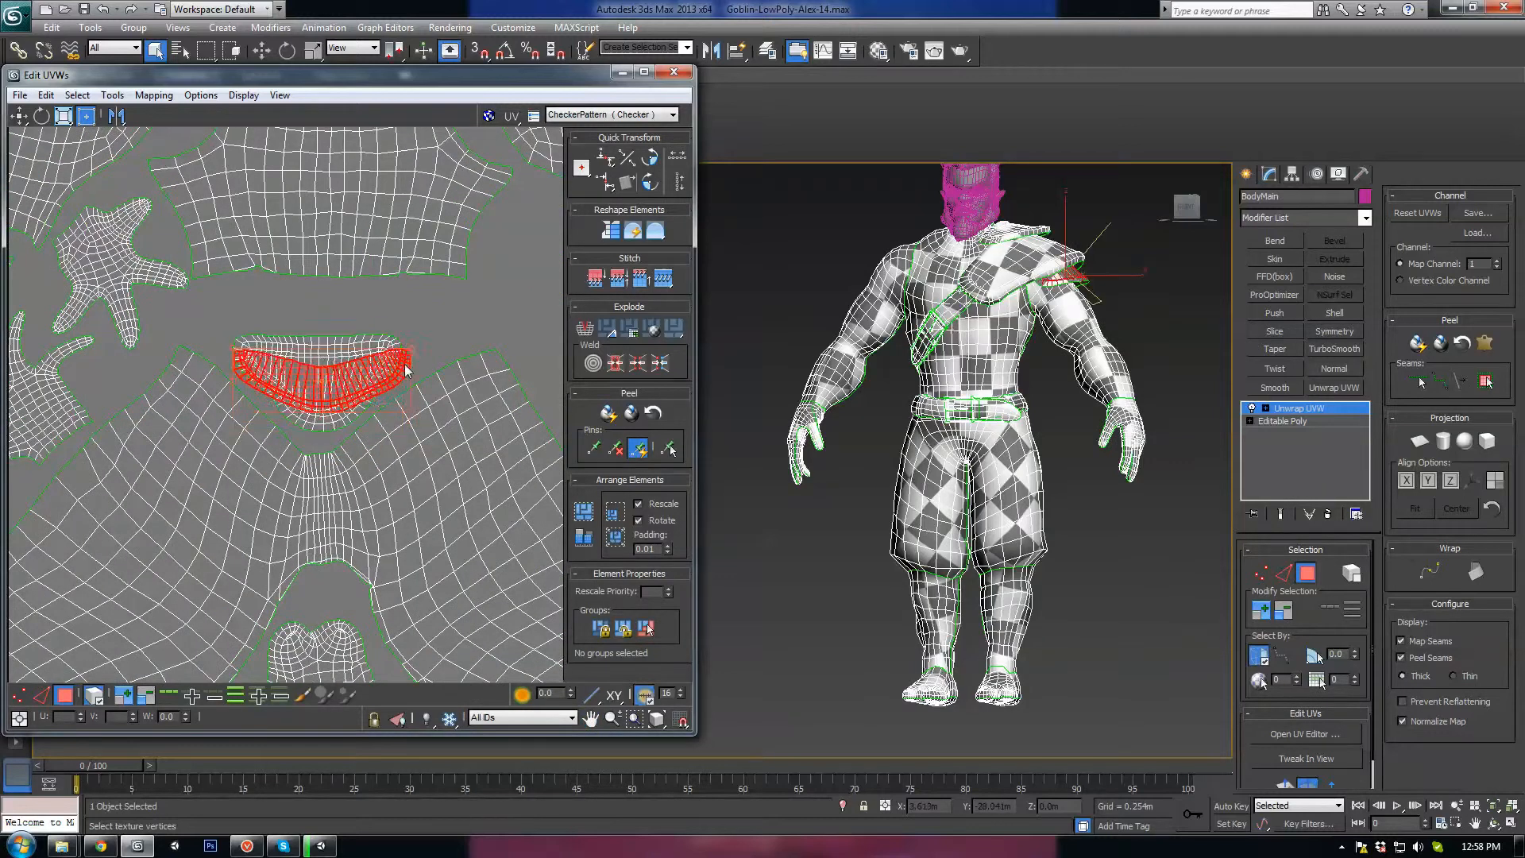
{"action": "left_click_drag", "start_coordinate": [408, 360], "coordinate": [418, 290]}
{"action": "left_click", "coordinate": [648, 187]}
{"action": "left_click", "coordinate": [649, 187]}
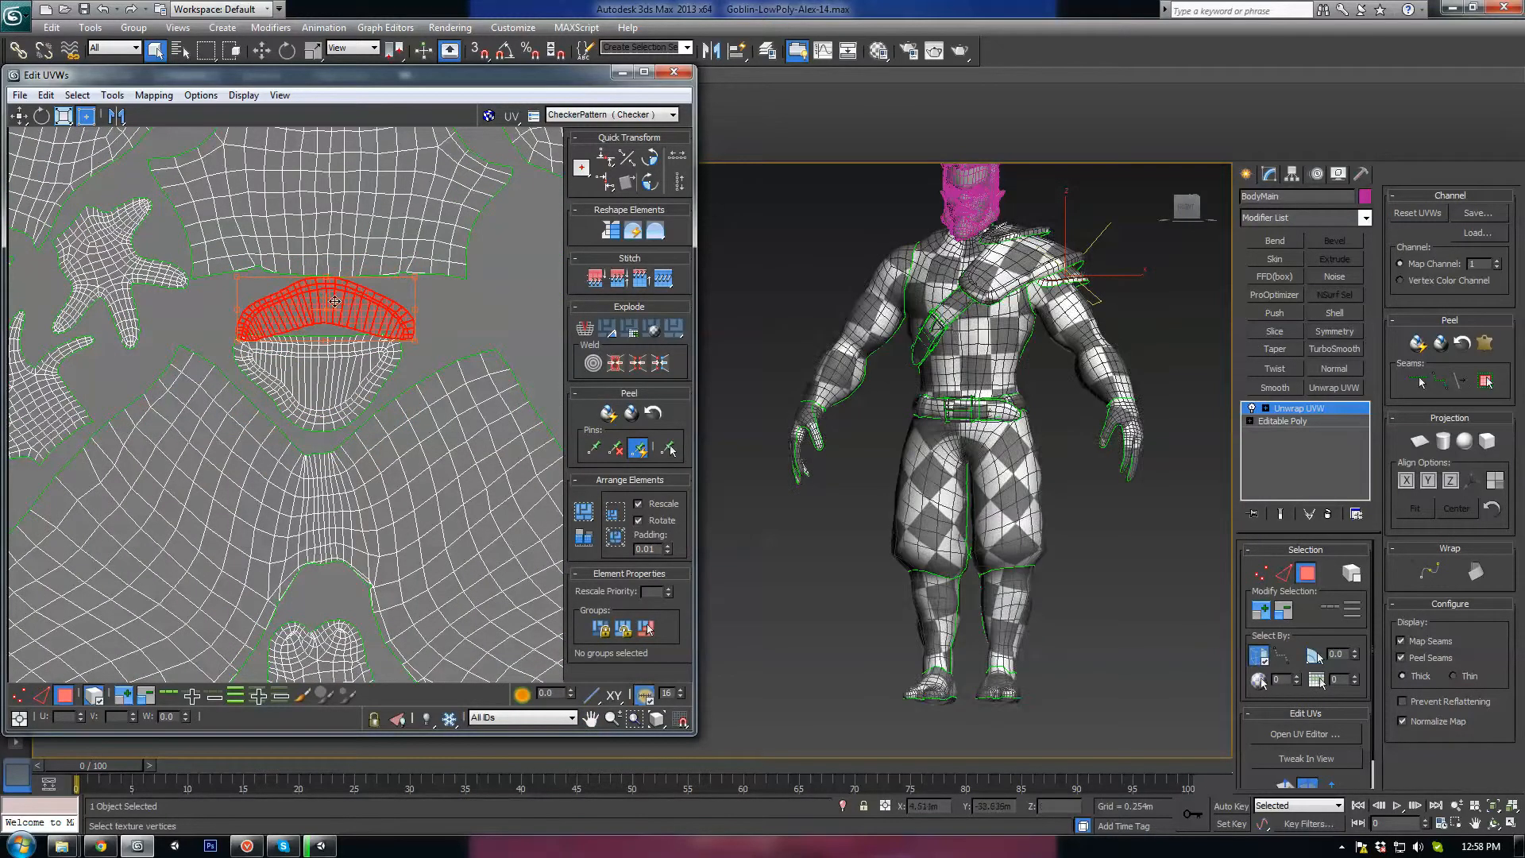
Rotate the curved shoulder-armour shell 90 degrees and place it upright between the chest shell and the large shoulder-armour shell.
{"action": "middle_click_drag", "start_coordinate": [357, 315], "coordinate": [303, 323]}
{"action": "left_click_drag", "start_coordinate": [303, 323], "coordinate": [475, 325]}
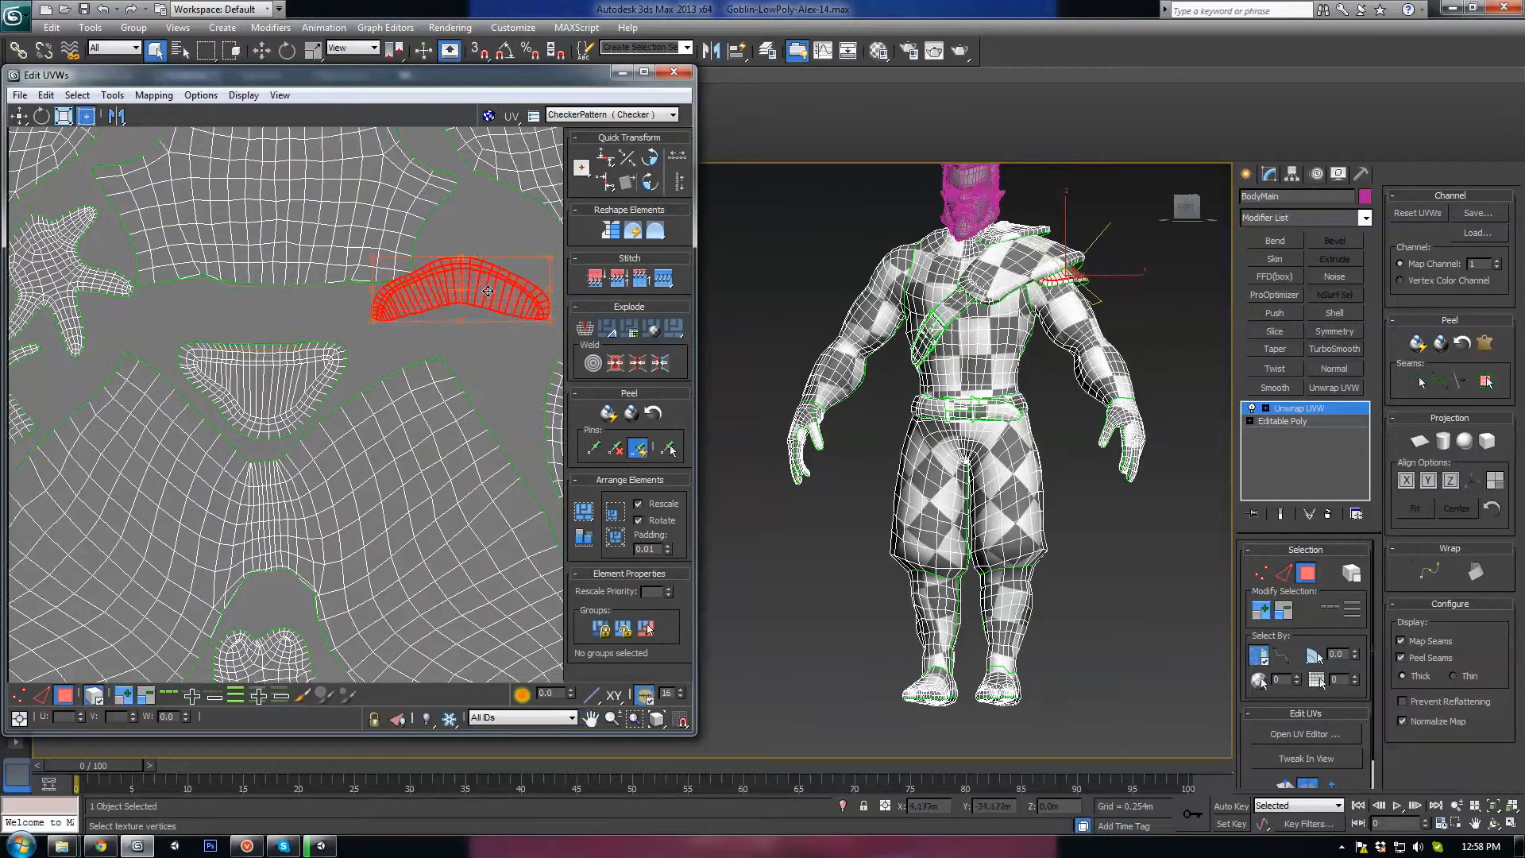
{"action": "middle_click_drag", "start_coordinate": [475, 325], "coordinate": [389, 341]}
{"action": "left_click", "coordinate": [648, 187]}
{"action": "left_click_drag", "start_coordinate": [372, 296], "coordinate": [449, 293]}
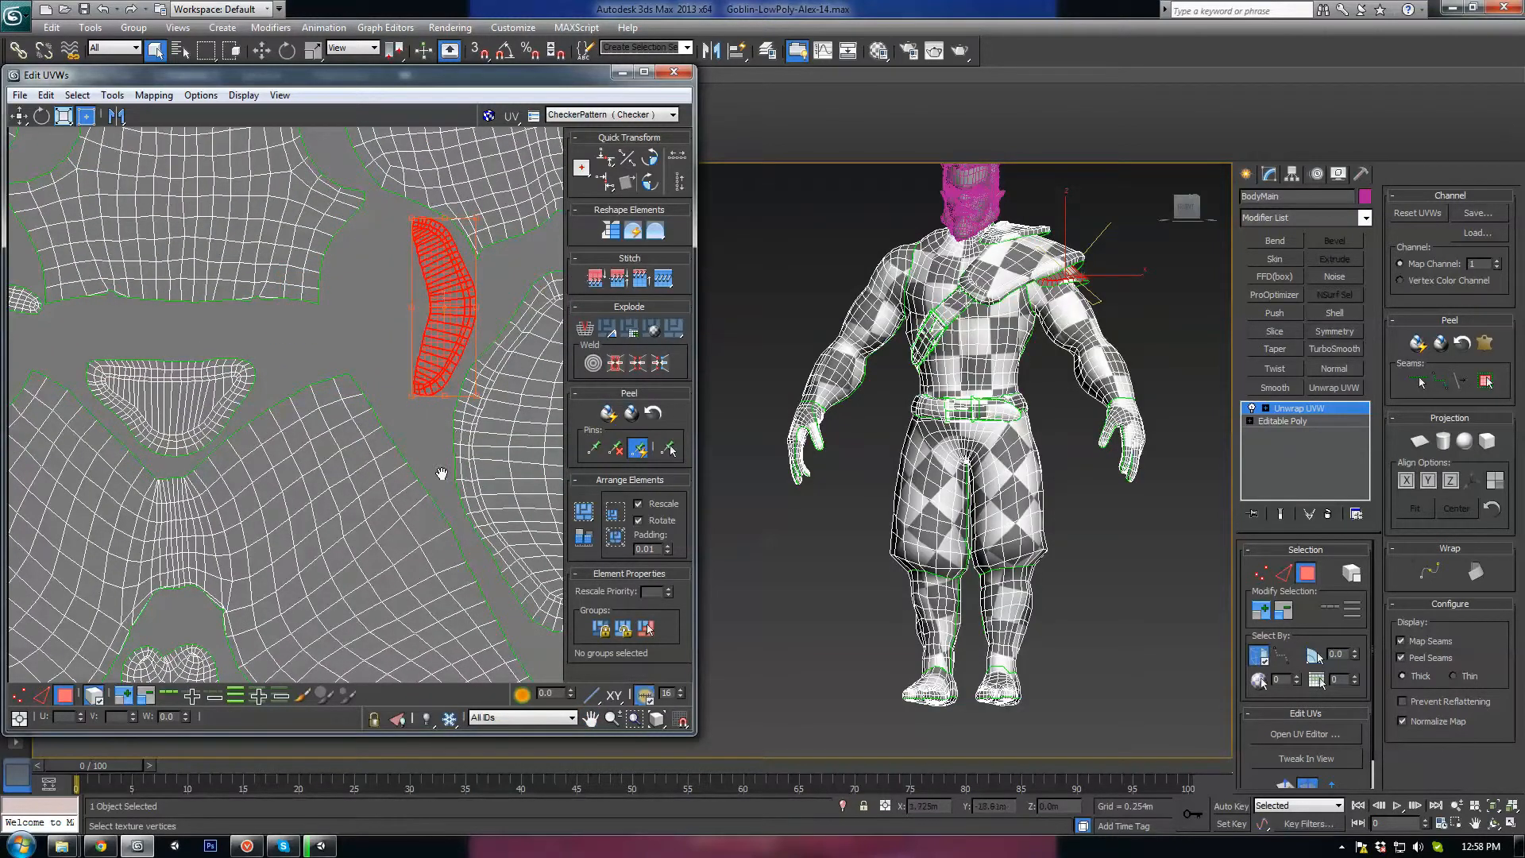
Gather the scattered small buckle shells into a cluster just outside the UV tile's bottom-right corner.
{"action": "scroll", "coordinate": [439, 473], "scroll_direction": "down", "scroll_amount": 5}
{"action": "middle_click_drag", "start_coordinate": [414, 481], "coordinate": [258, 372]}
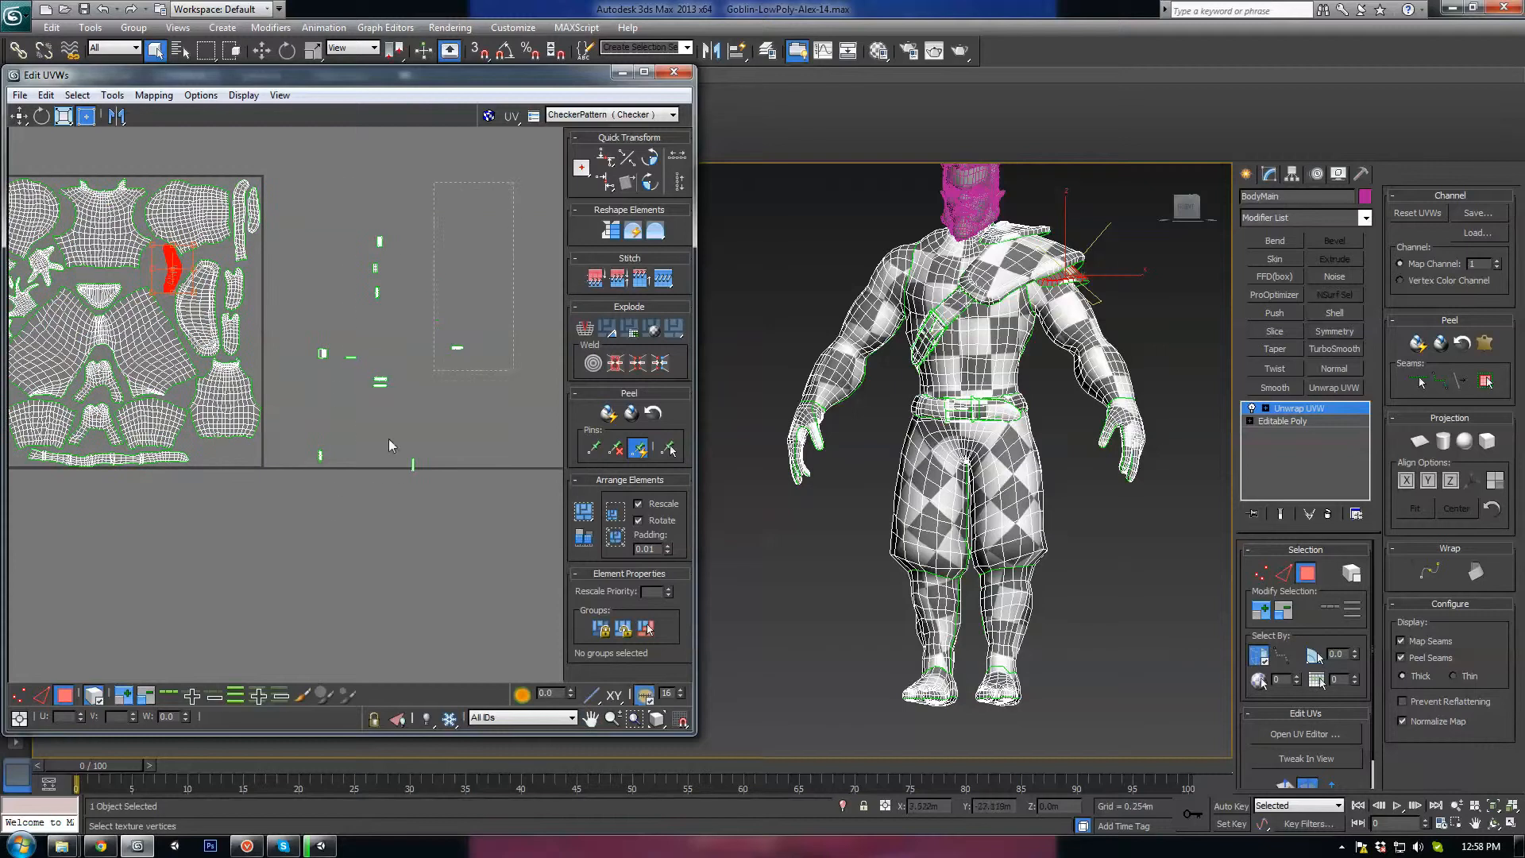
{"action": "left_click_drag", "start_coordinate": [301, 504], "coordinate": [300, 504]}
{"action": "middle_click_drag", "start_coordinate": [374, 389], "coordinate": [458, 358]}
{"action": "scroll", "coordinate": [390, 427], "scroll_direction": "down", "scroll_amount": 2}
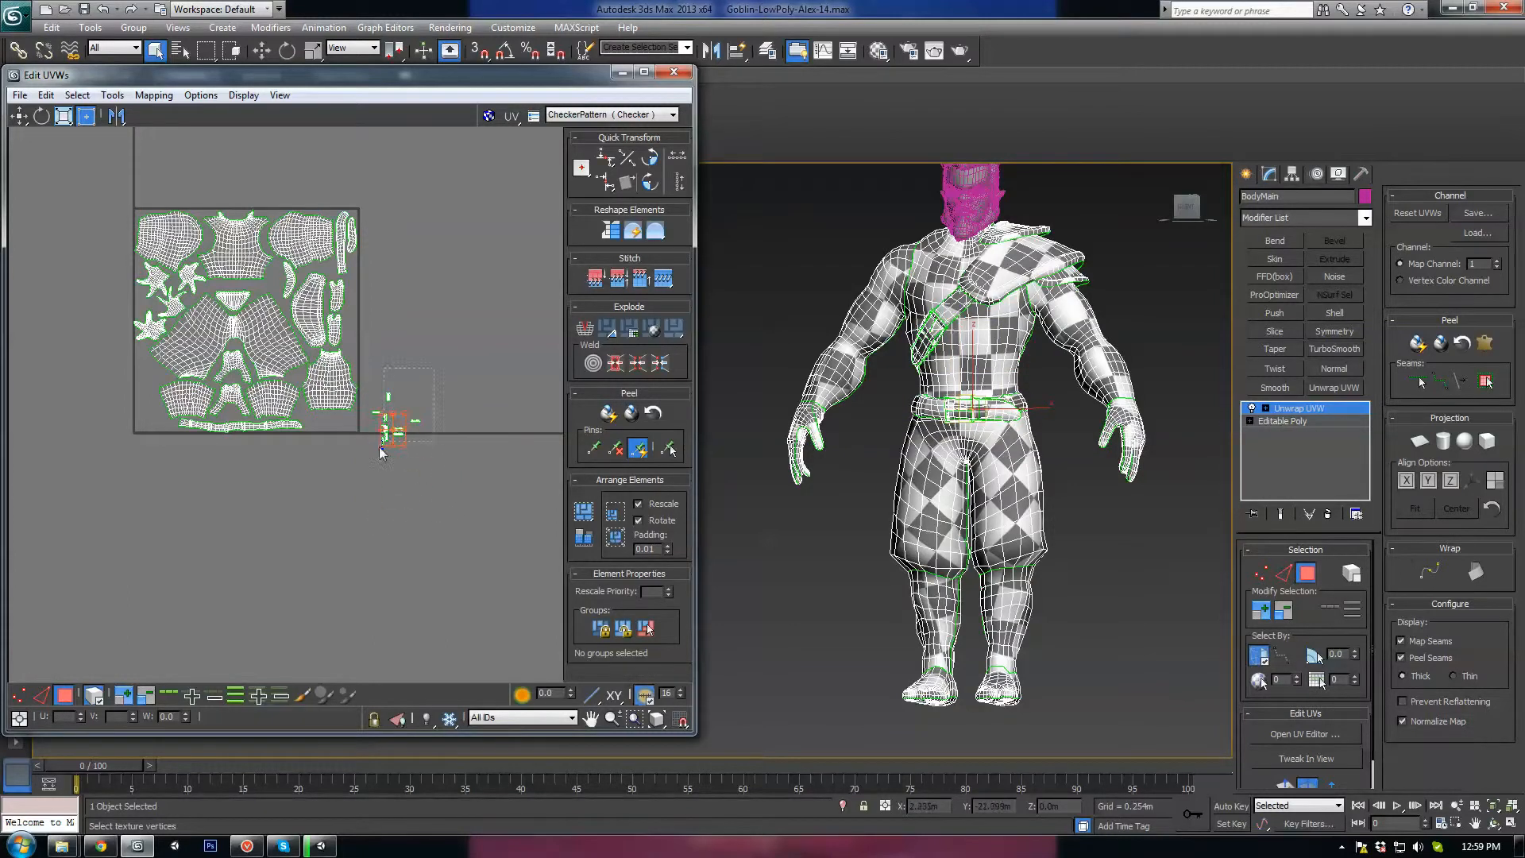
{"action": "left_click_drag", "start_coordinate": [392, 427], "coordinate": [373, 447]}
Line up the first small buckle shells inside the tile, beside the belt shell's end and beneath the back shell.
{"action": "scroll", "coordinate": [364, 445], "scroll_direction": "up", "scroll_amount": 10}
{"action": "scroll", "coordinate": [437, 562], "scroll_direction": "down", "scroll_amount": 1}
{"action": "mouse_move", "coordinate": [437, 562]}
{"action": "middle_mouse_down"}
{"action": "mouse_move", "coordinate": [260, 364]}
{"action": "mouse_move", "coordinate": [429, 534]}
{"action": "middle_mouse_up"}
{"action": "scroll", "coordinate": [434, 602], "scroll_direction": "down", "scroll_amount": 1}
{"action": "middle_click_drag", "start_coordinate": [277, 414], "coordinate": [355, 427]}
{"action": "left_click", "coordinate": [526, 357]}
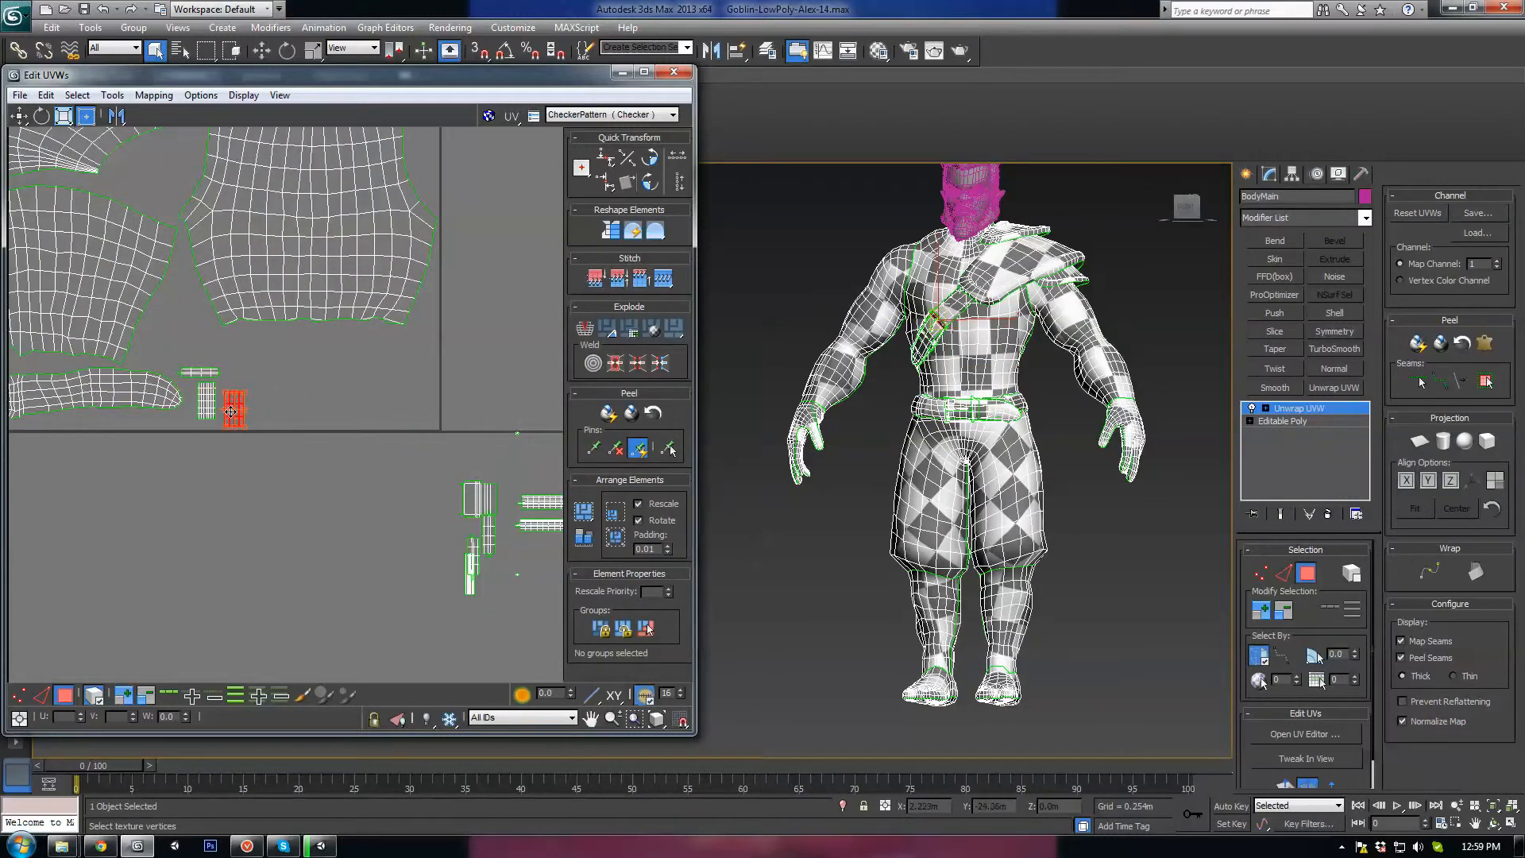
{"action": "left_click_drag", "start_coordinate": [464, 509], "coordinate": [273, 400]}
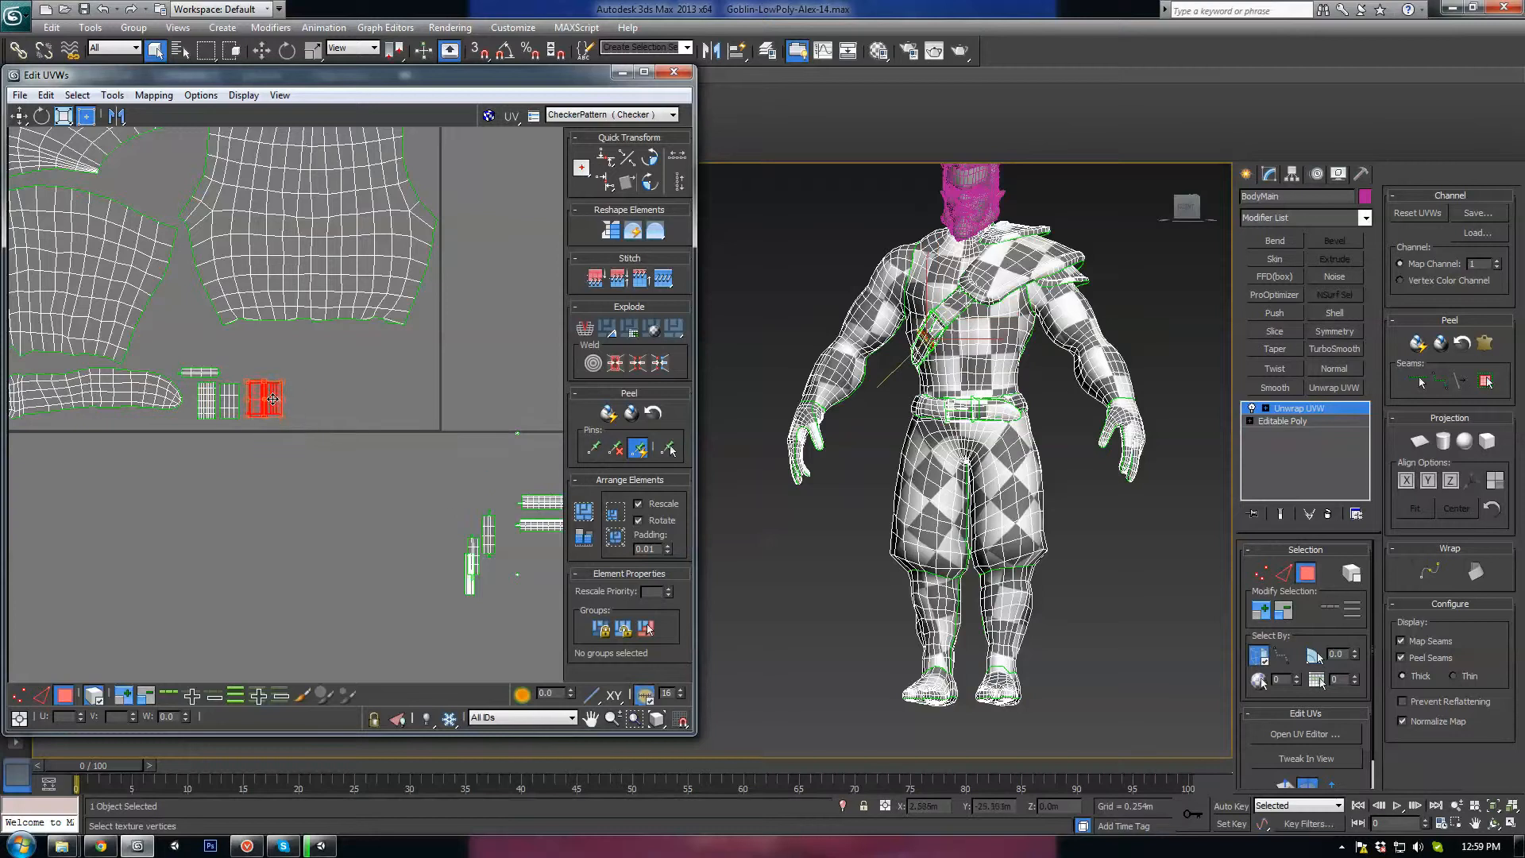
{"action": "left_click_drag", "start_coordinate": [475, 554], "coordinate": [279, 407]}
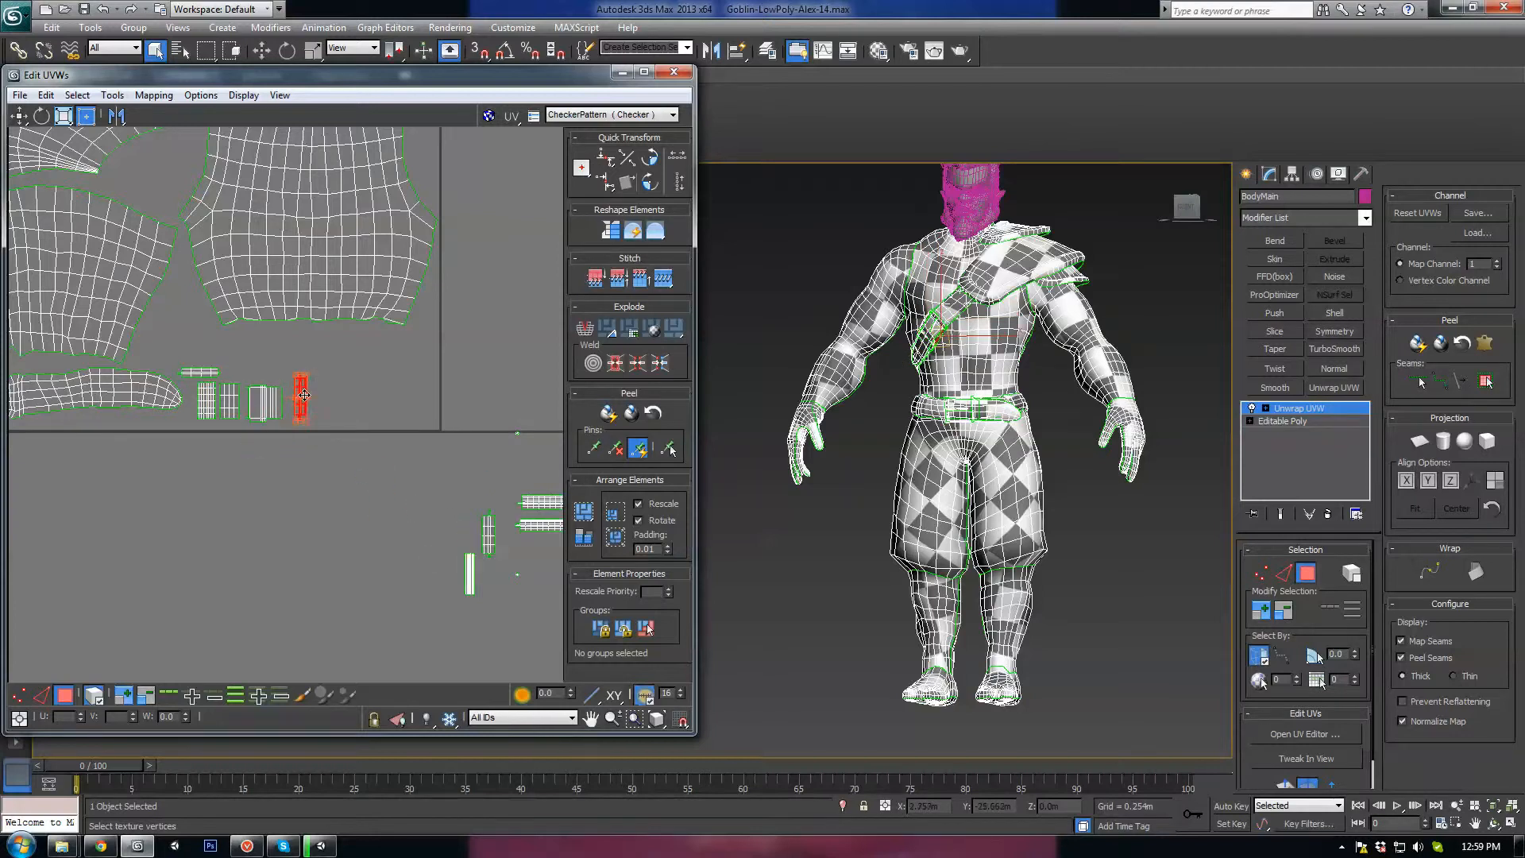
Place the two horizontal buckle strips above the small upright shells and add a narrow upright strip to the end of their row.
{"action": "left_click_drag", "start_coordinate": [534, 497], "coordinate": [252, 364]}
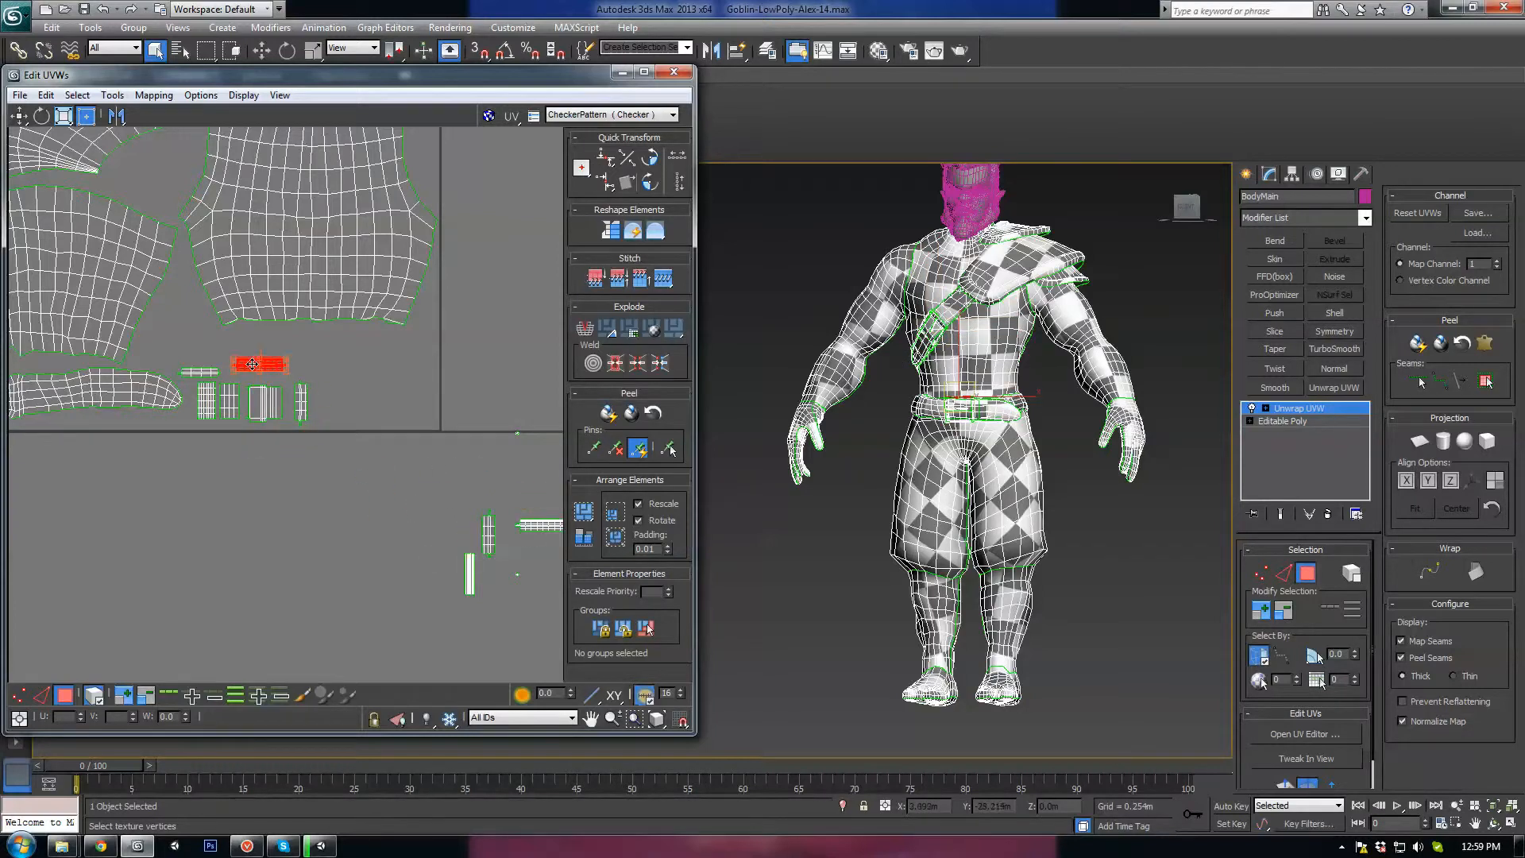
{"action": "left_click_drag", "start_coordinate": [538, 529], "coordinate": [196, 352]}
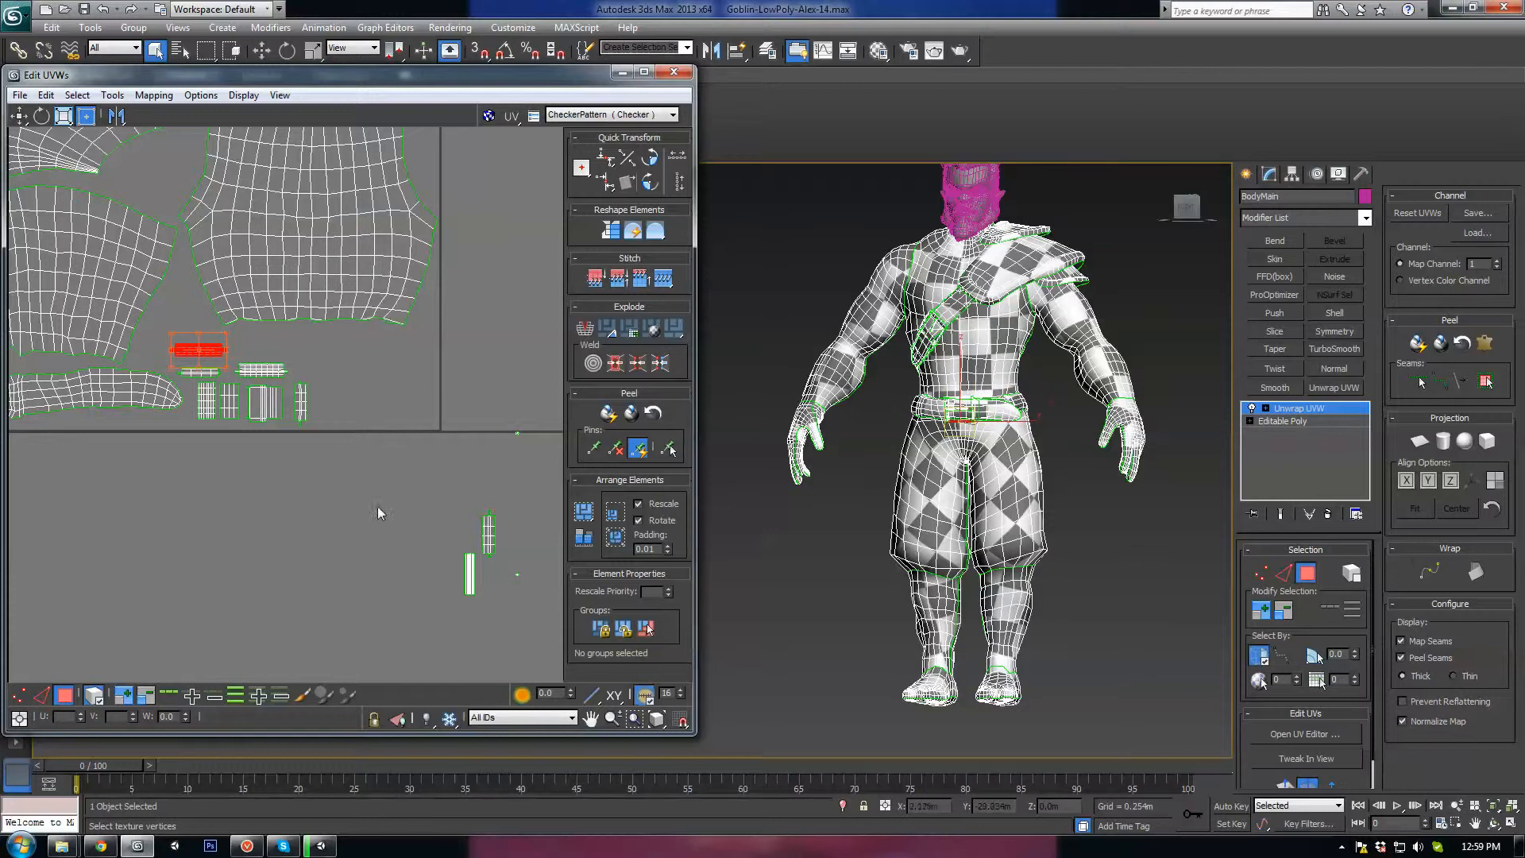
{"action": "left_click_drag", "start_coordinate": [472, 584], "coordinate": [301, 416]}
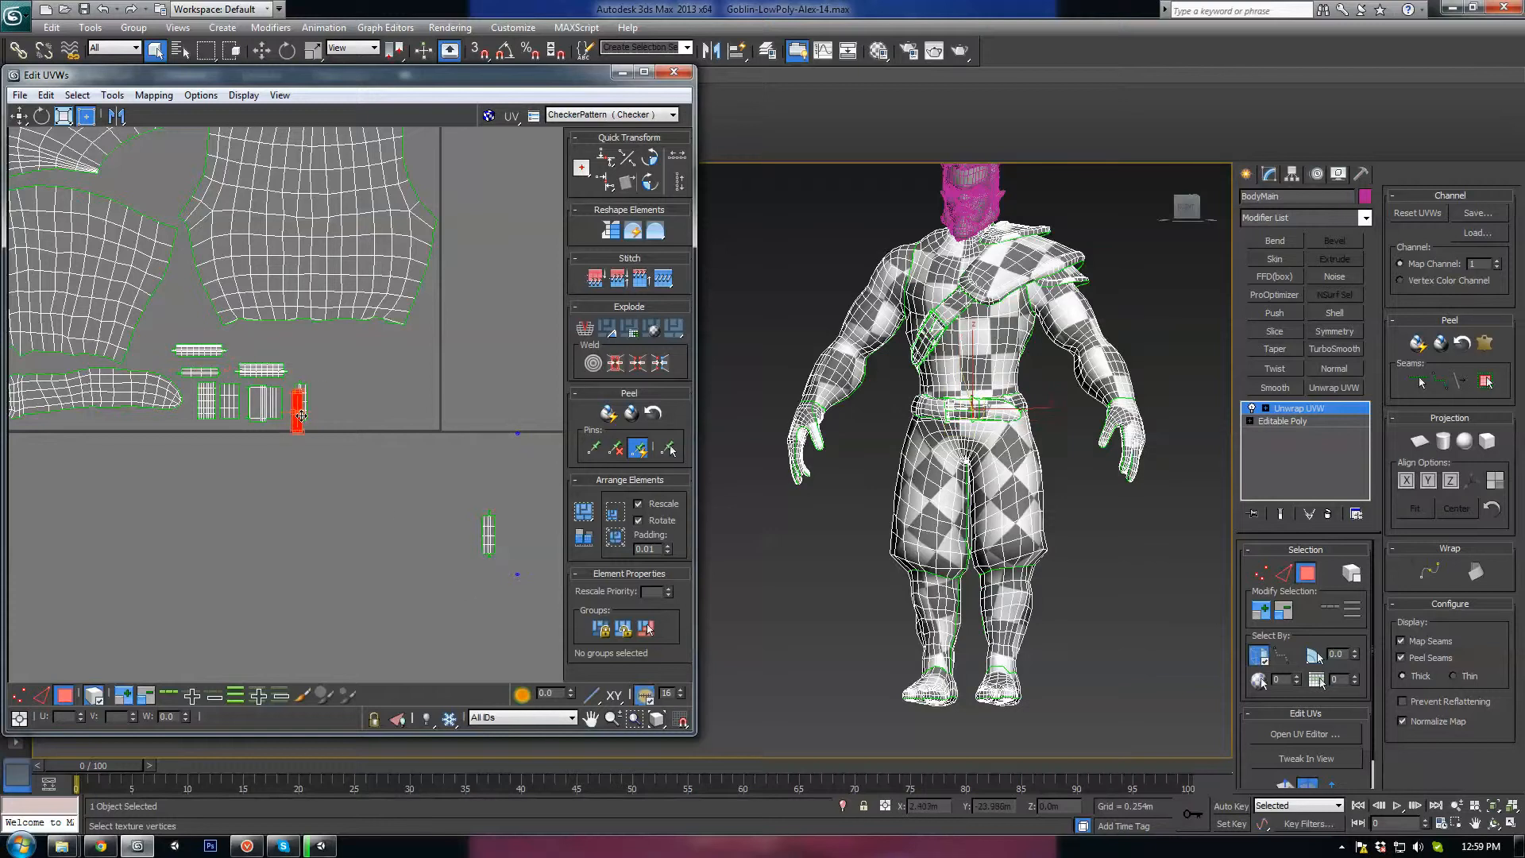
Add the last upright buckle shell to the end of the row and the remaining horizontal strip above it.
{"action": "left_click", "coordinate": [474, 518]}
{"action": "middle_click_drag", "start_coordinate": [486, 539], "coordinate": [354, 509]}
{"action": "left_click_drag", "start_coordinate": [344, 405], "coordinate": [503, 584]}
{"action": "left_click_drag", "start_coordinate": [482, 490], "coordinate": [348, 433]}
{"action": "scroll", "coordinate": [348, 433], "scroll_direction": "up", "scroll_amount": 2}
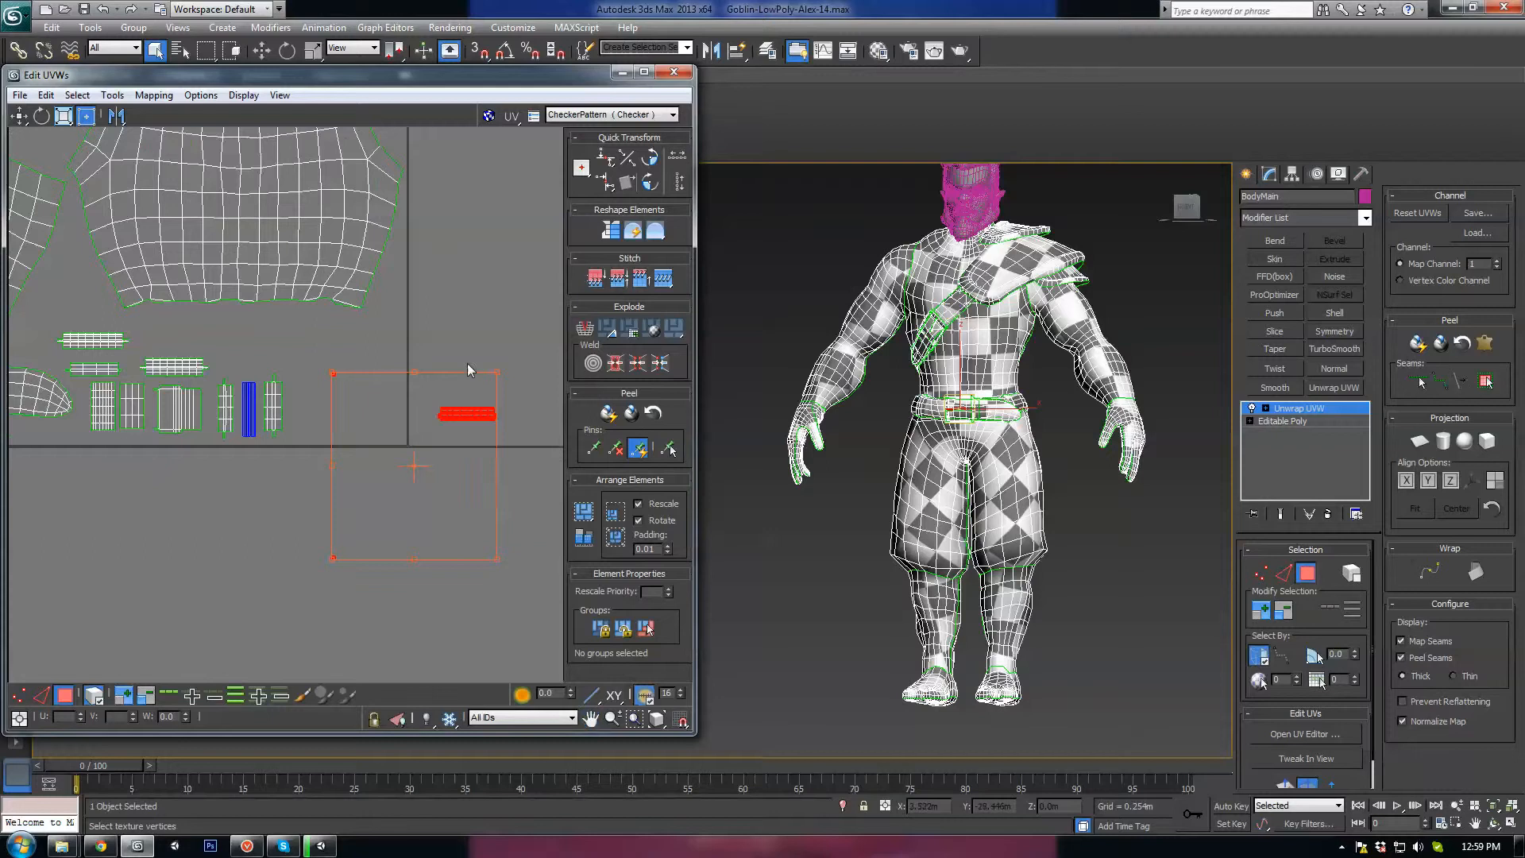
{"action": "left_click_drag", "start_coordinate": [483, 410], "coordinate": [181, 333]}
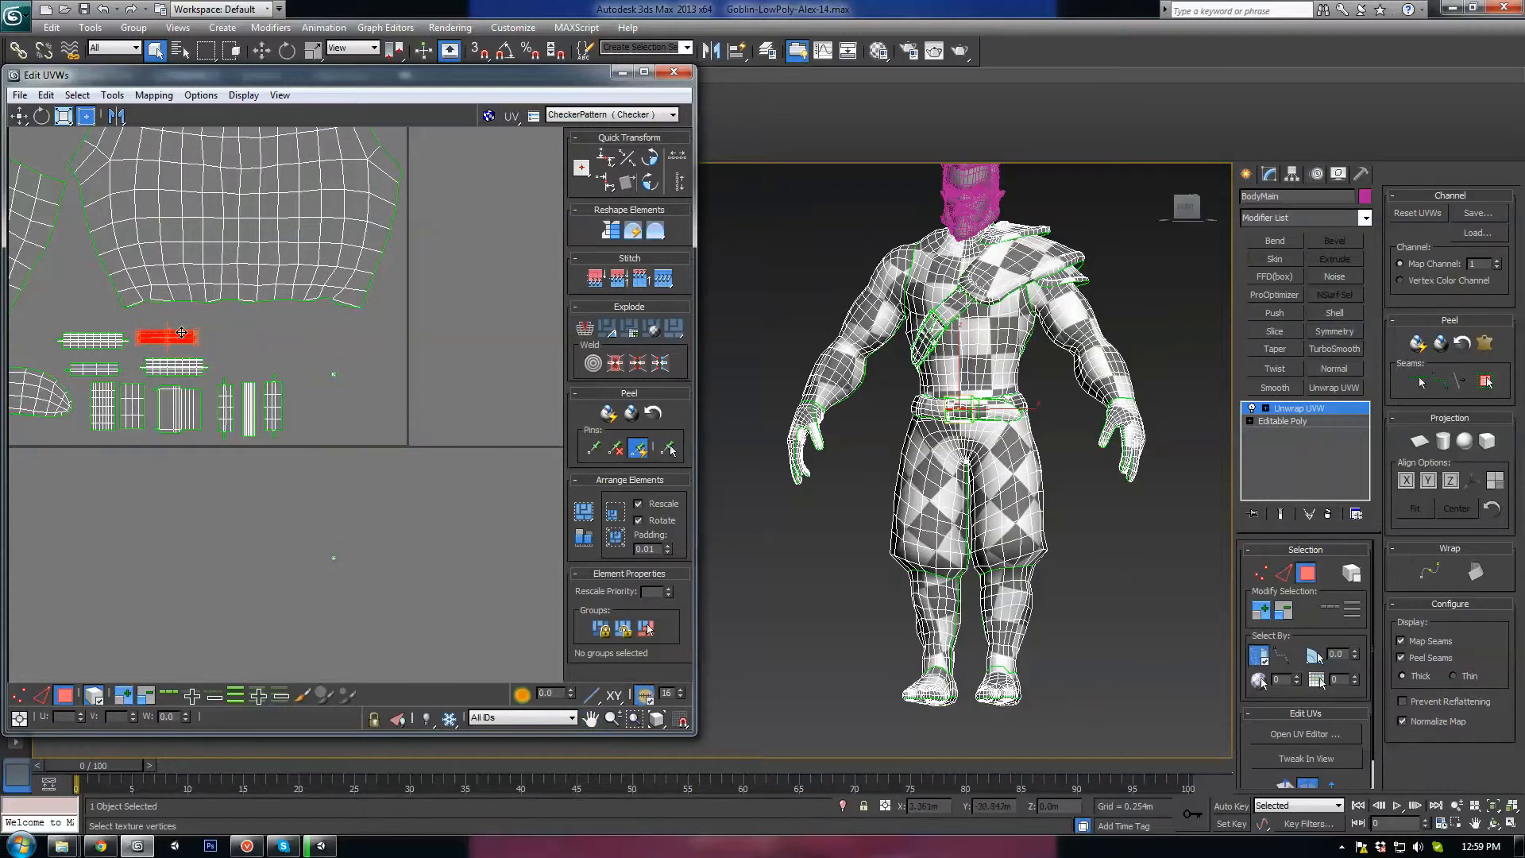
Move the two tiny stray shells into the buckle cluster and review the overall layout.
{"action": "left_click", "coordinate": [335, 375]}
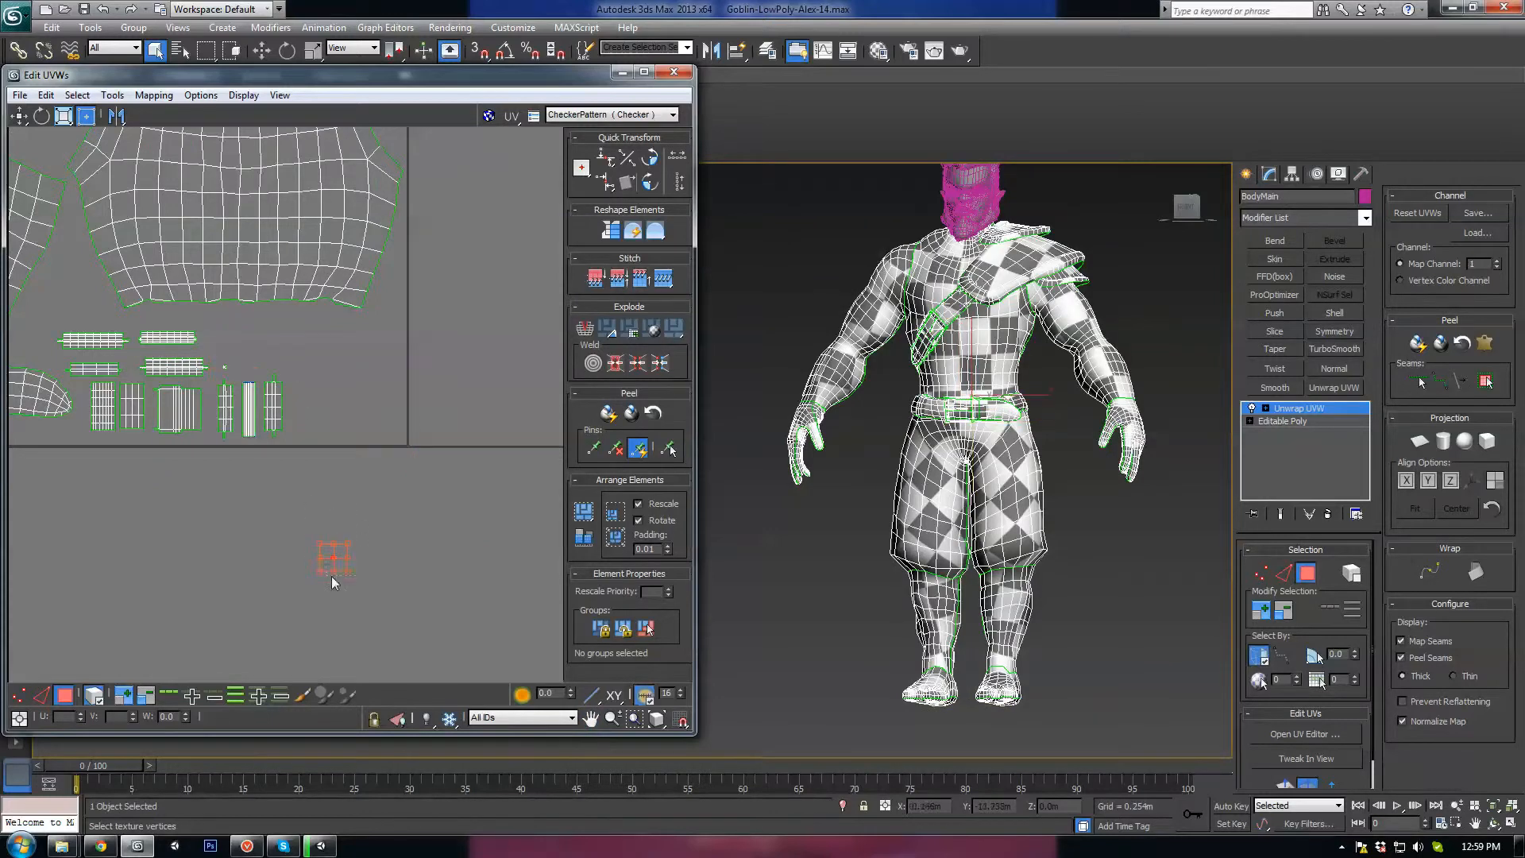
{"action": "key", "text": "z"}
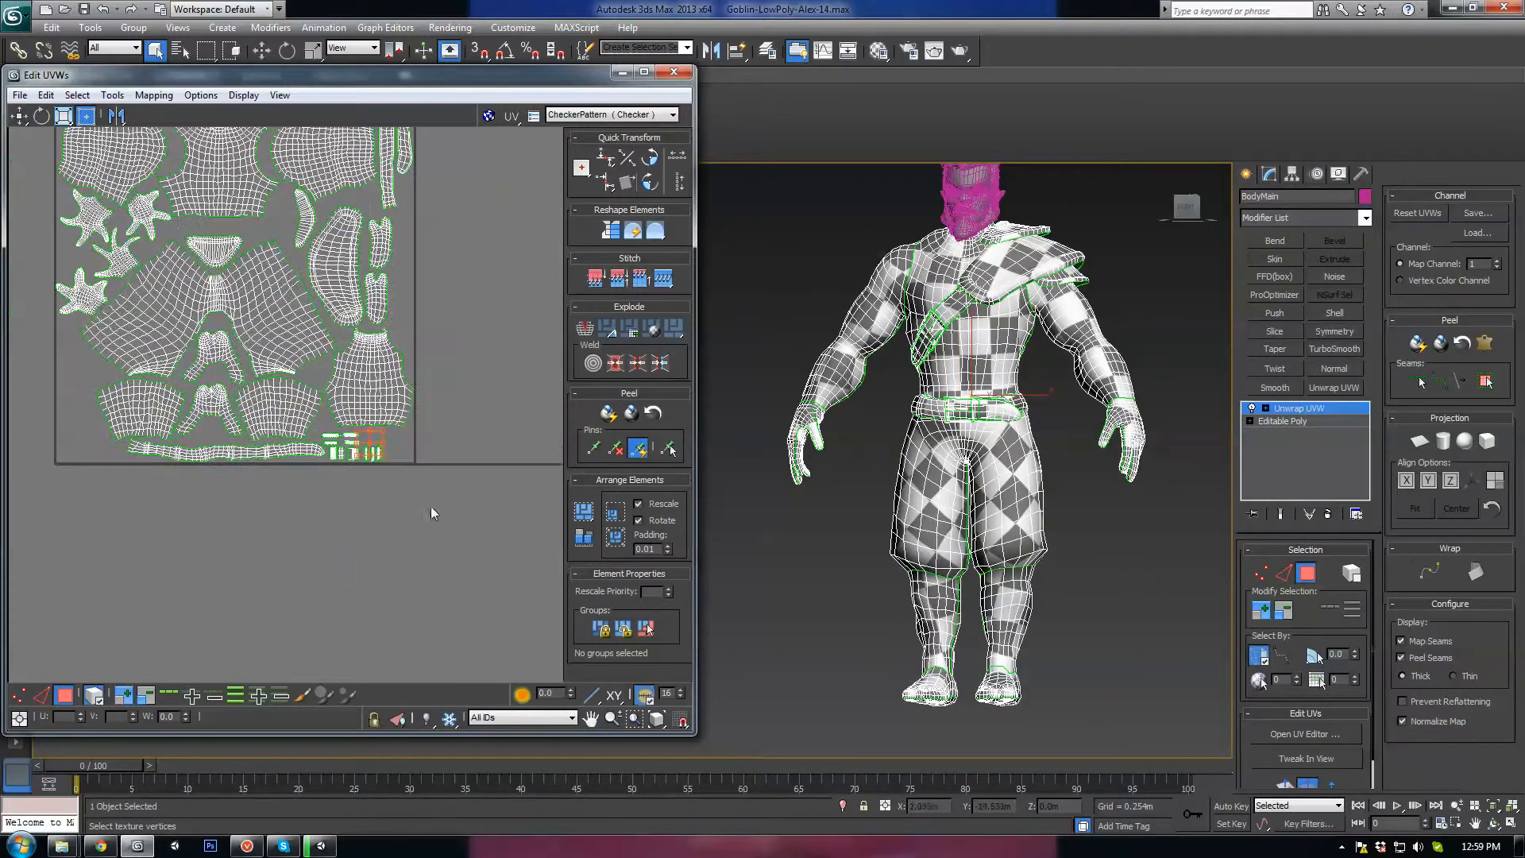
{"action": "middle_click_drag", "start_coordinate": [331, 425], "coordinate": [363, 451]}
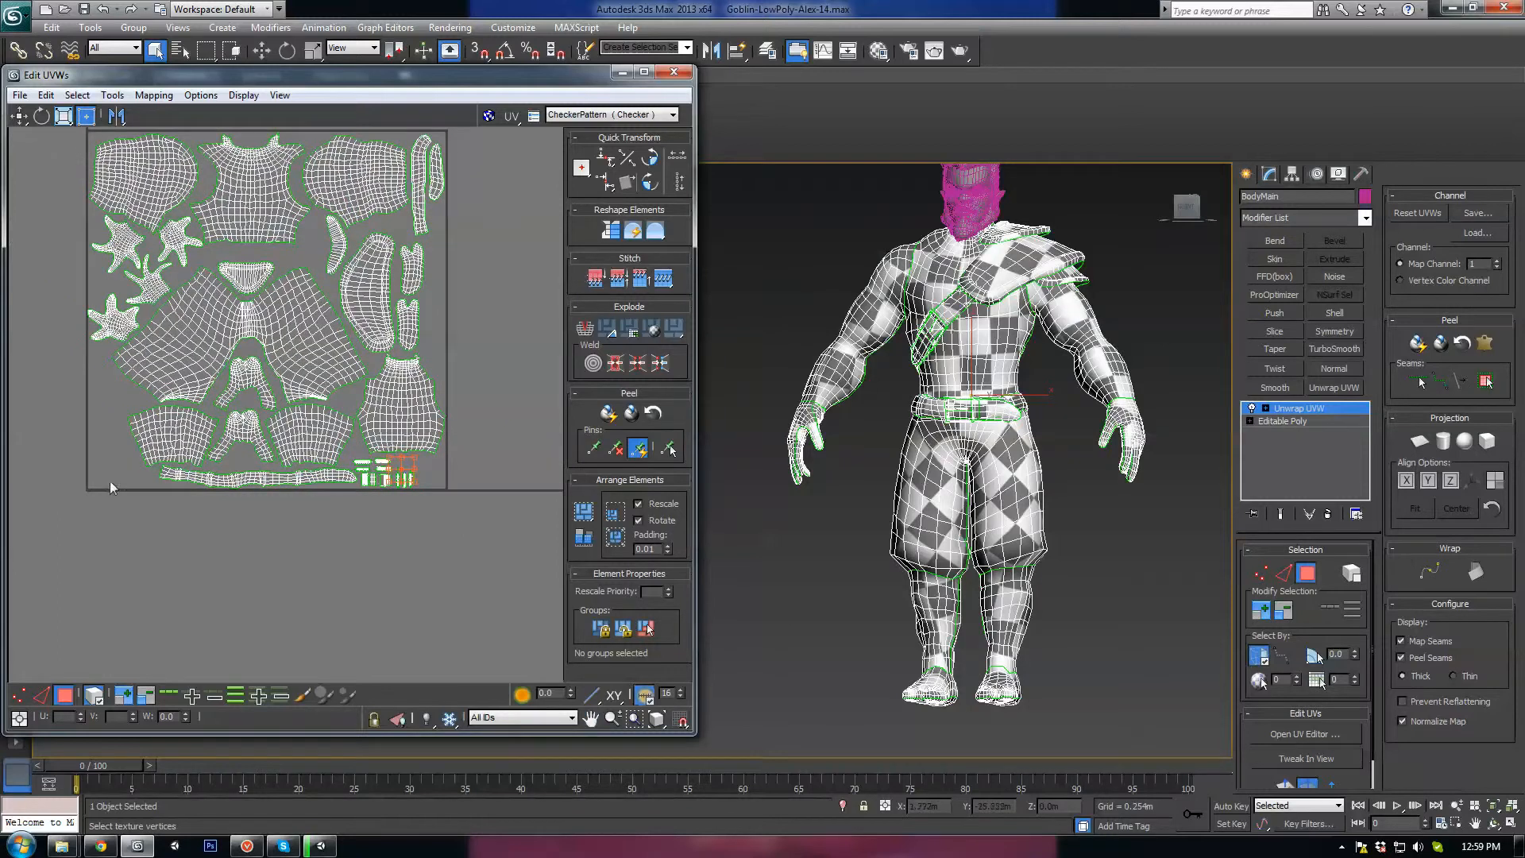
{"action": "scroll", "coordinate": [357, 509], "scroll_direction": "up", "scroll_amount": 2}
{"action": "middle_click_drag", "start_coordinate": [168, 289], "coordinate": [240, 361]}
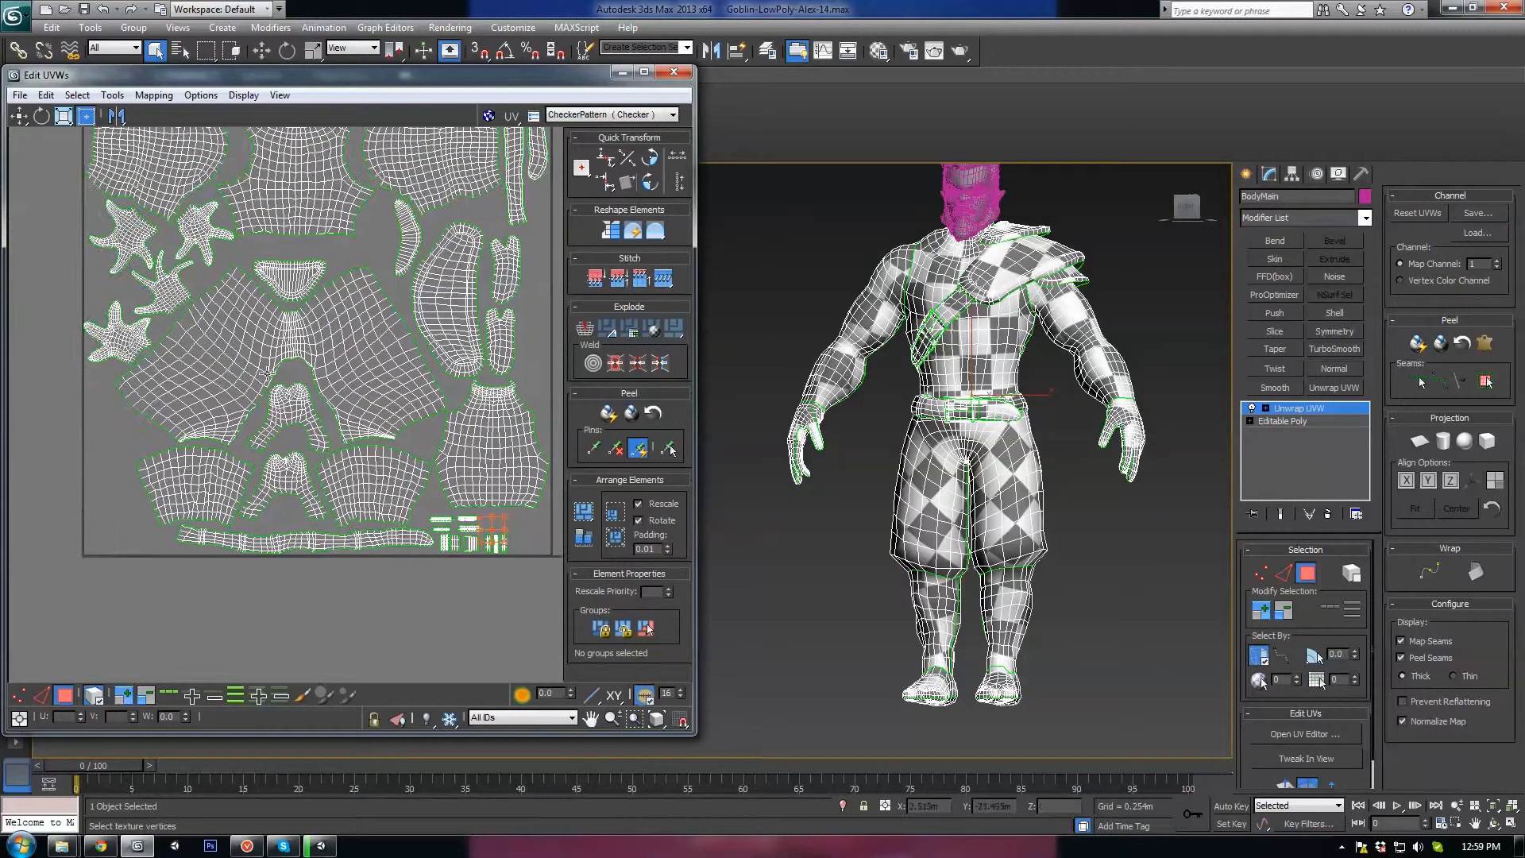
{"action": "scroll", "coordinate": [238, 361], "scroll_direction": "down", "scroll_amount": 2}
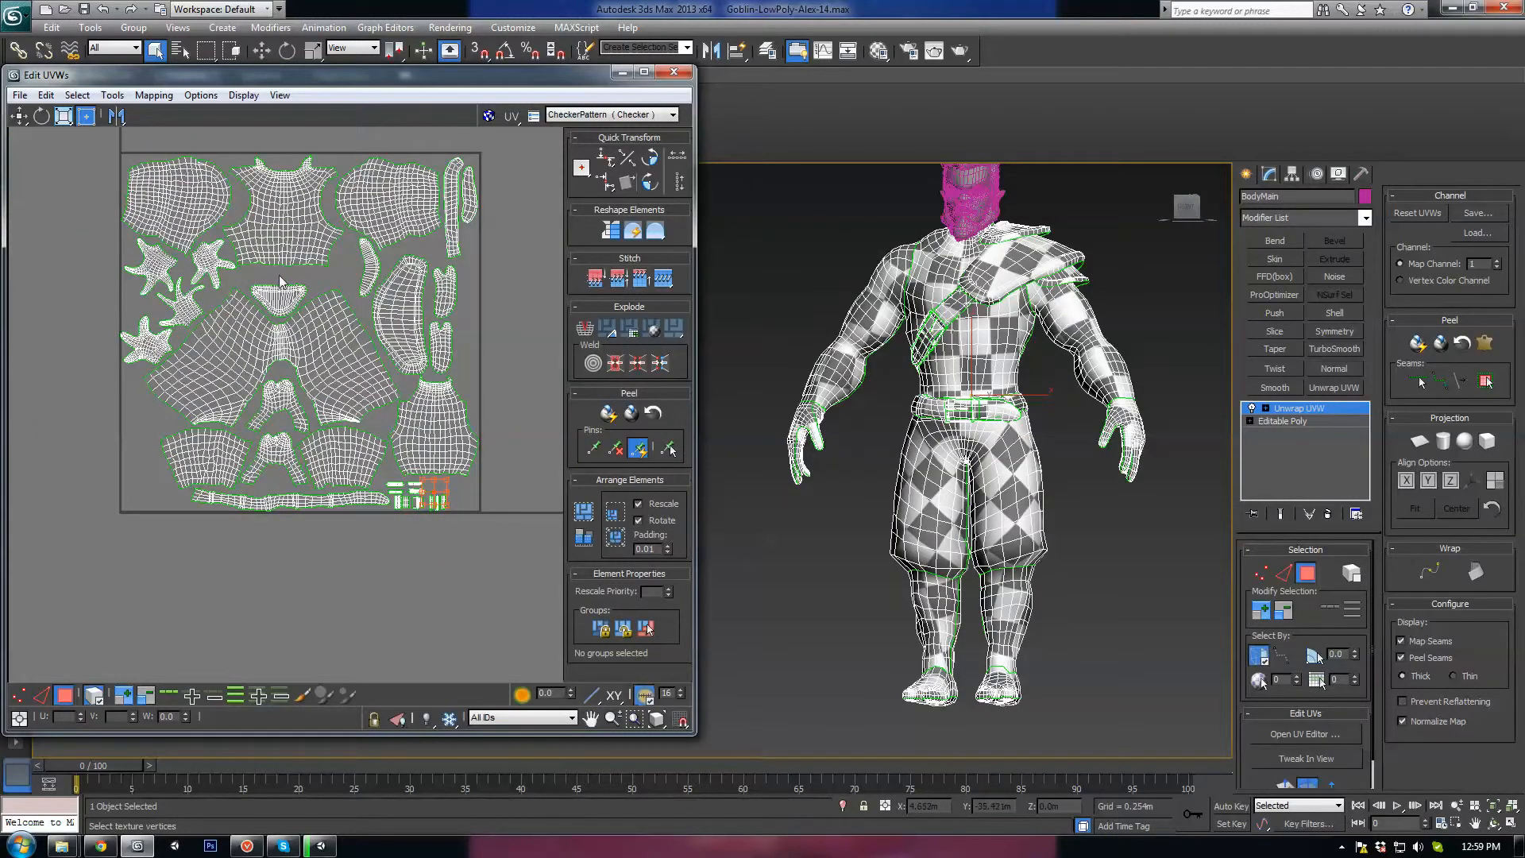
Select all four hand shells and move them out of the tile, past its left border.
{"action": "left_click", "coordinate": [205, 269]}
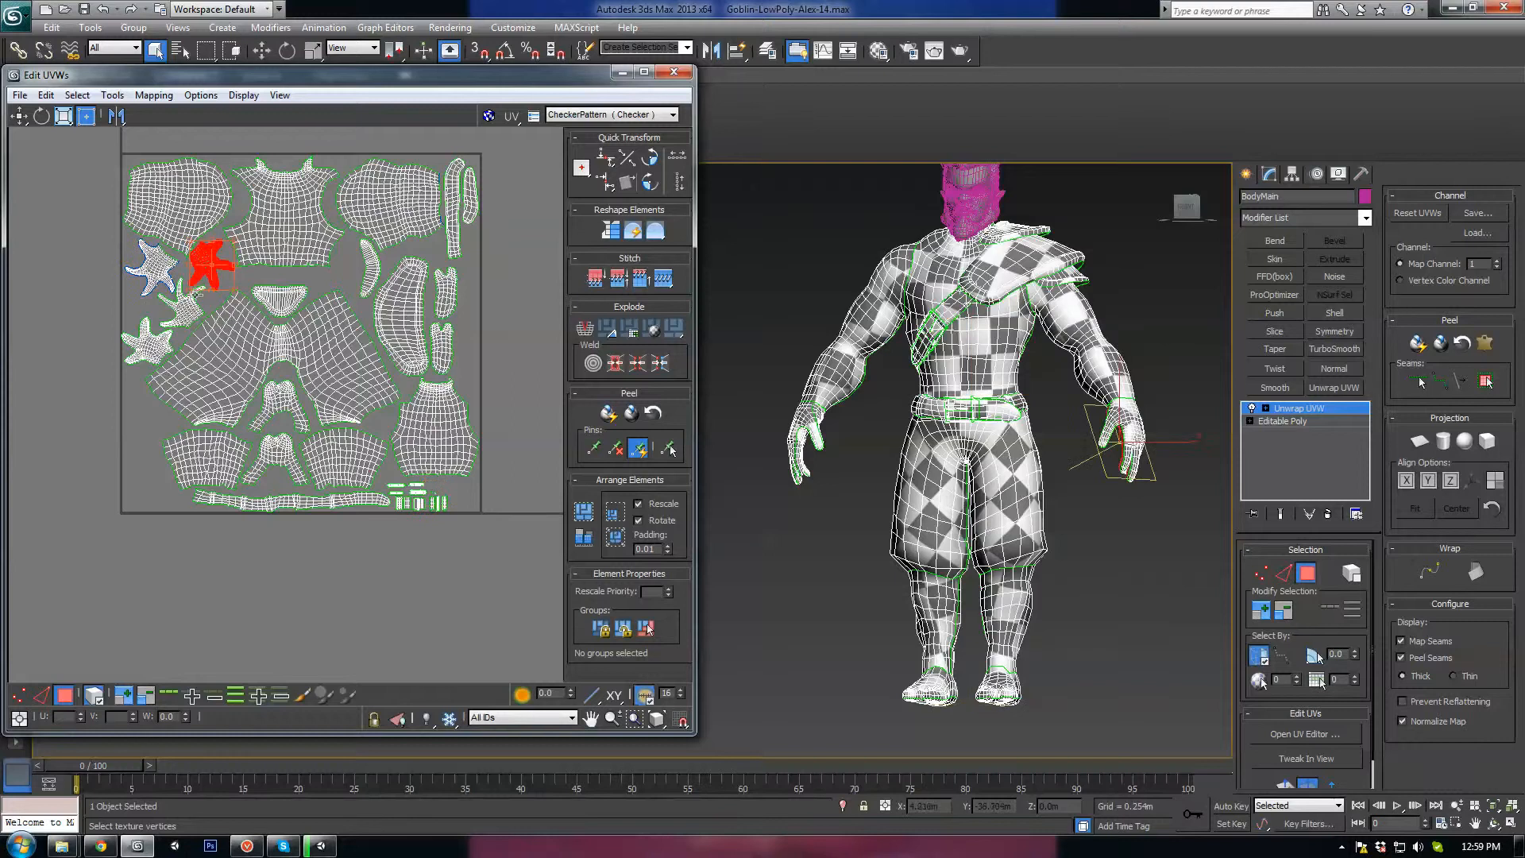
{"action": "left_click", "coordinate": [197, 294], "text": "ctrl"}
{"action": "left_click", "coordinate": [147, 342], "text": "ctrl"}
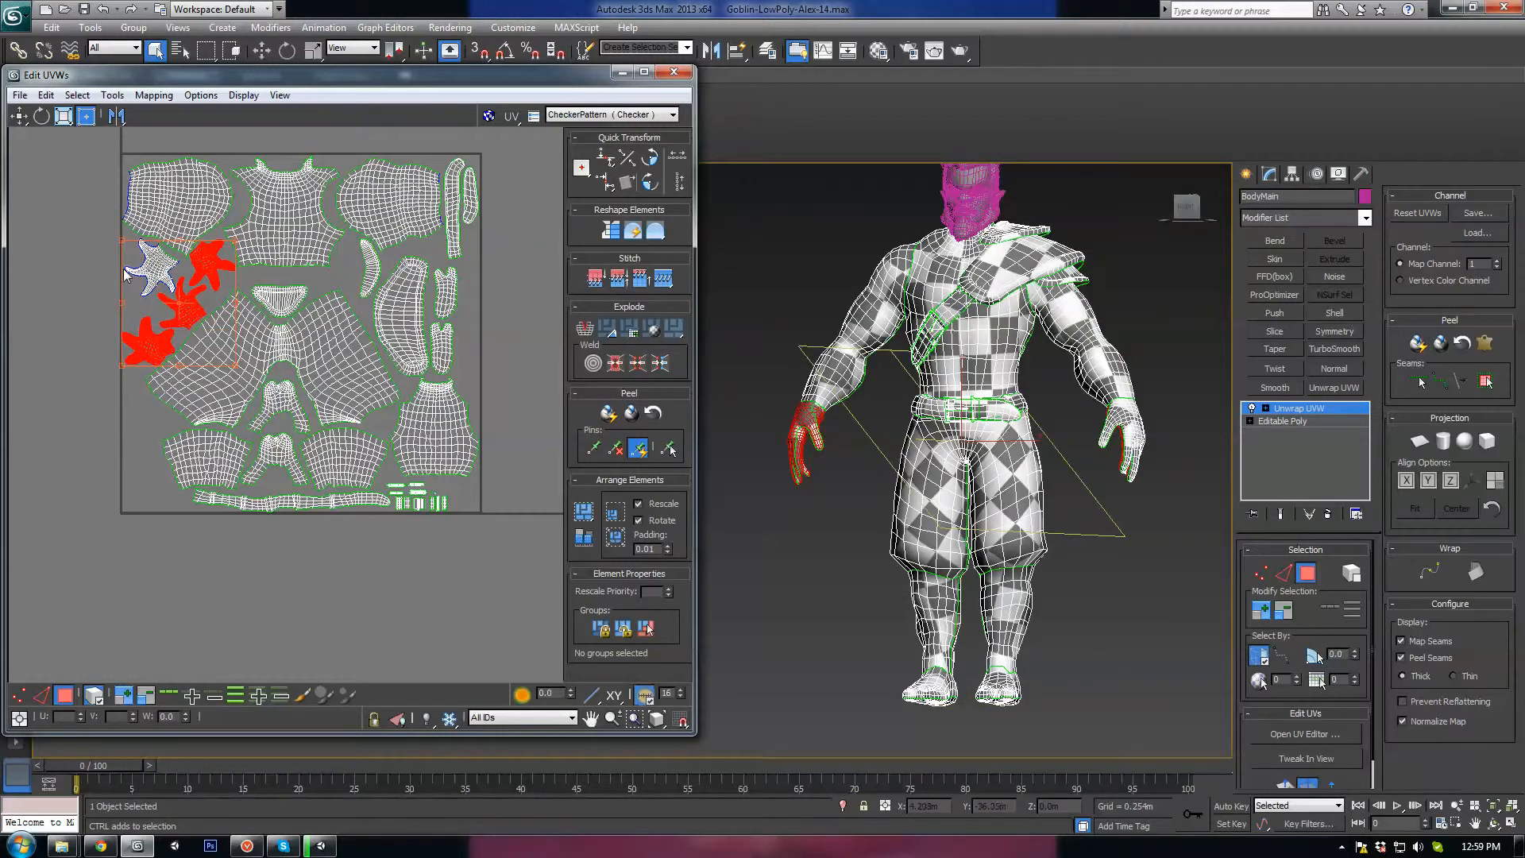
{"action": "left_click", "coordinate": [169, 288], "text": "ctrl"}
{"action": "left_click_drag", "start_coordinate": [169, 288], "coordinate": [24, 265]}
{"action": "middle_click_drag", "start_coordinate": [179, 264], "coordinate": [189, 302]}
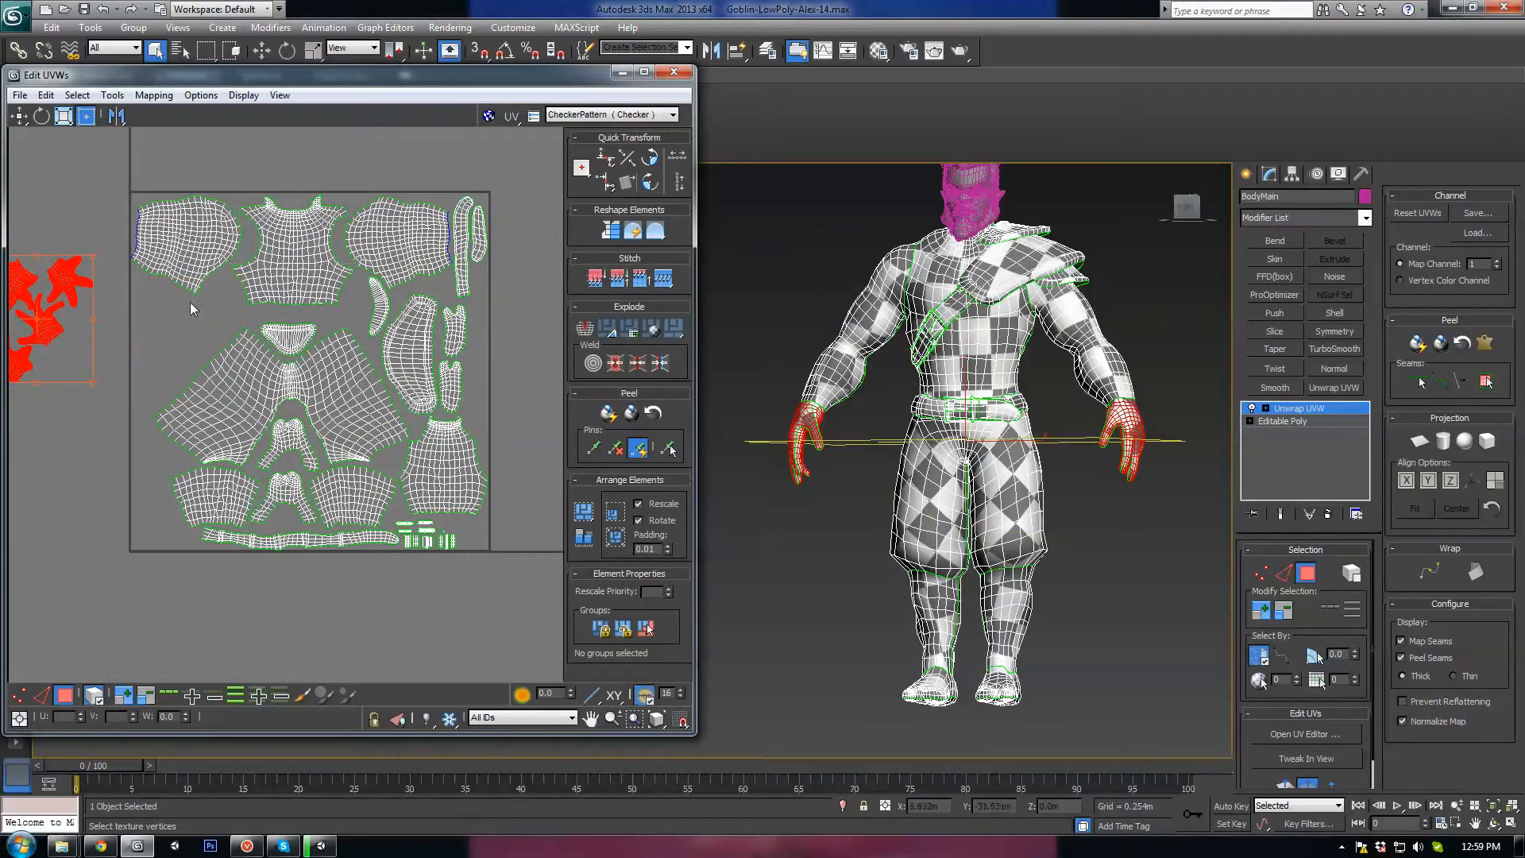
Move the top row of arm, chest and strap shells down towards the trousers shells.
{"action": "left_click_drag", "start_coordinate": [492, 284], "coordinate": [127, 185]}
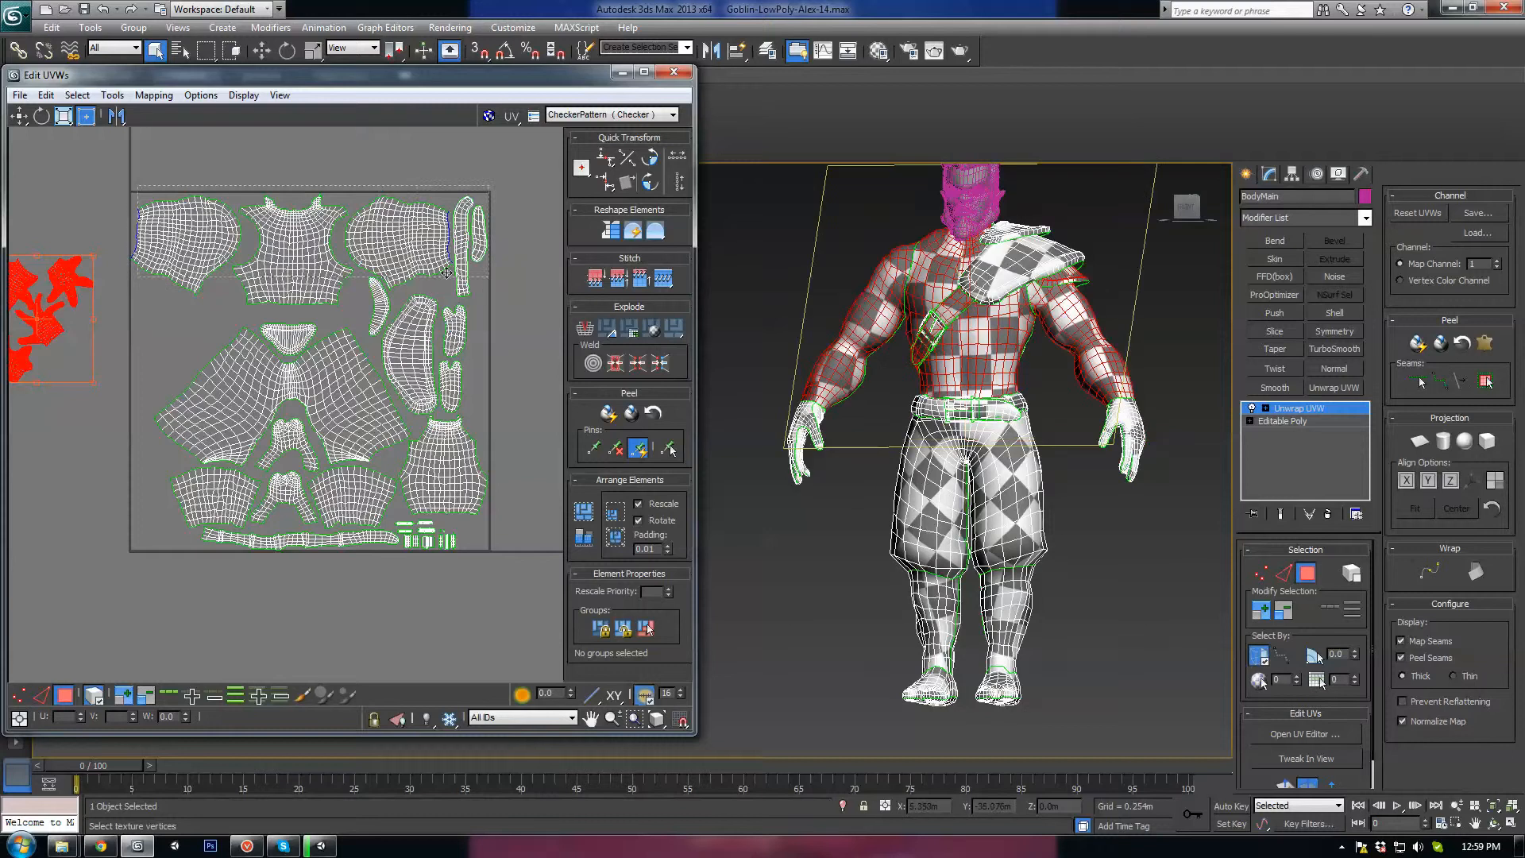
{"action": "scroll", "coordinate": [383, 250], "scroll_direction": "up", "scroll_amount": 2}
{"action": "scroll", "coordinate": [380, 338], "scroll_direction": "down", "scroll_amount": 2}
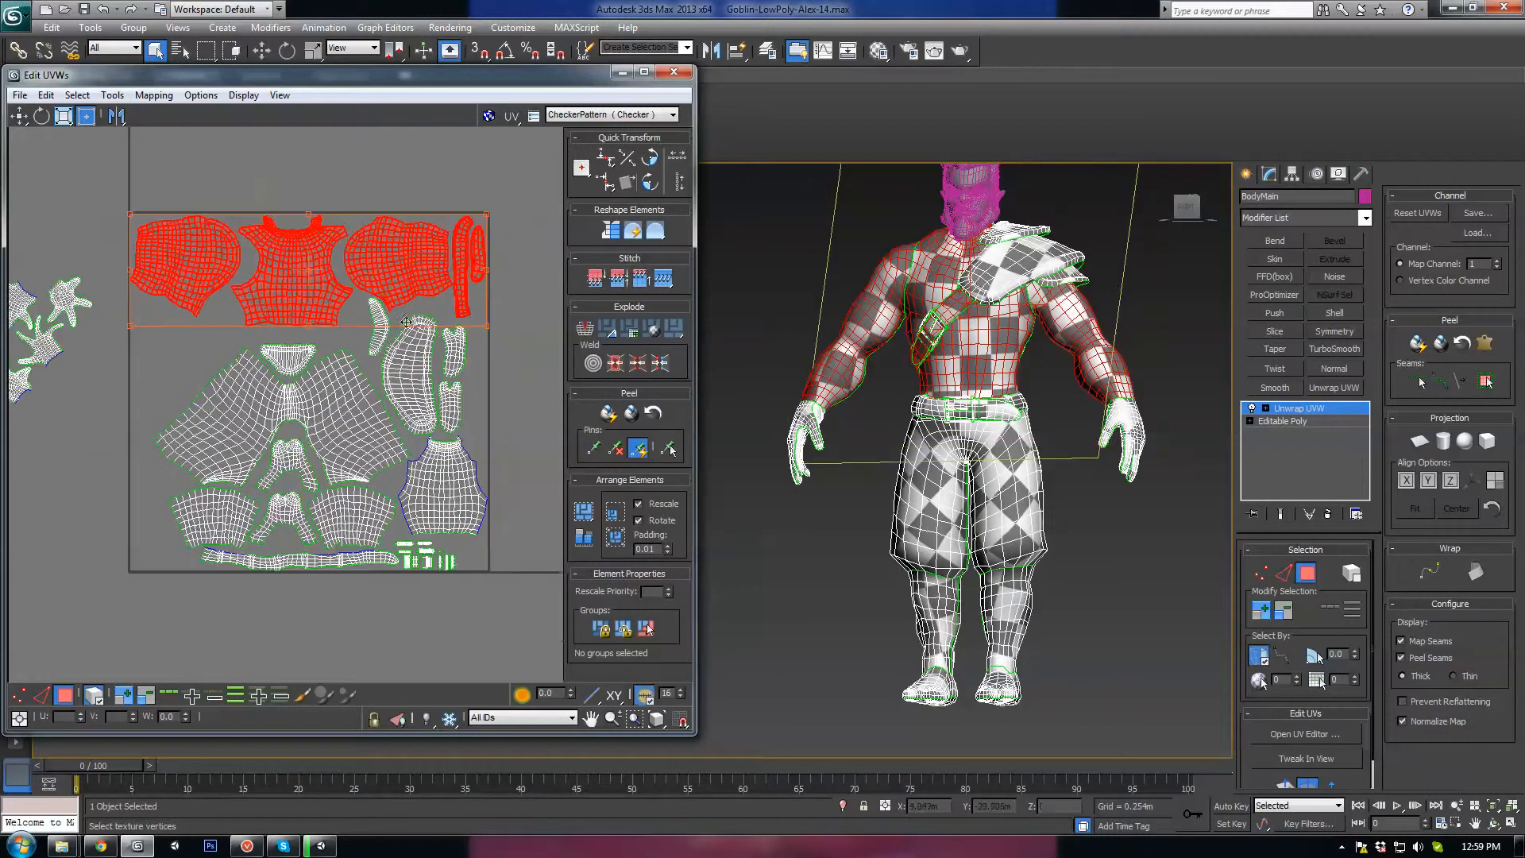
{"action": "scroll", "coordinate": [406, 280], "scroll_direction": "up", "scroll_amount": 2}
{"action": "left_click_drag", "start_coordinate": [405, 280], "coordinate": [311, 299]}
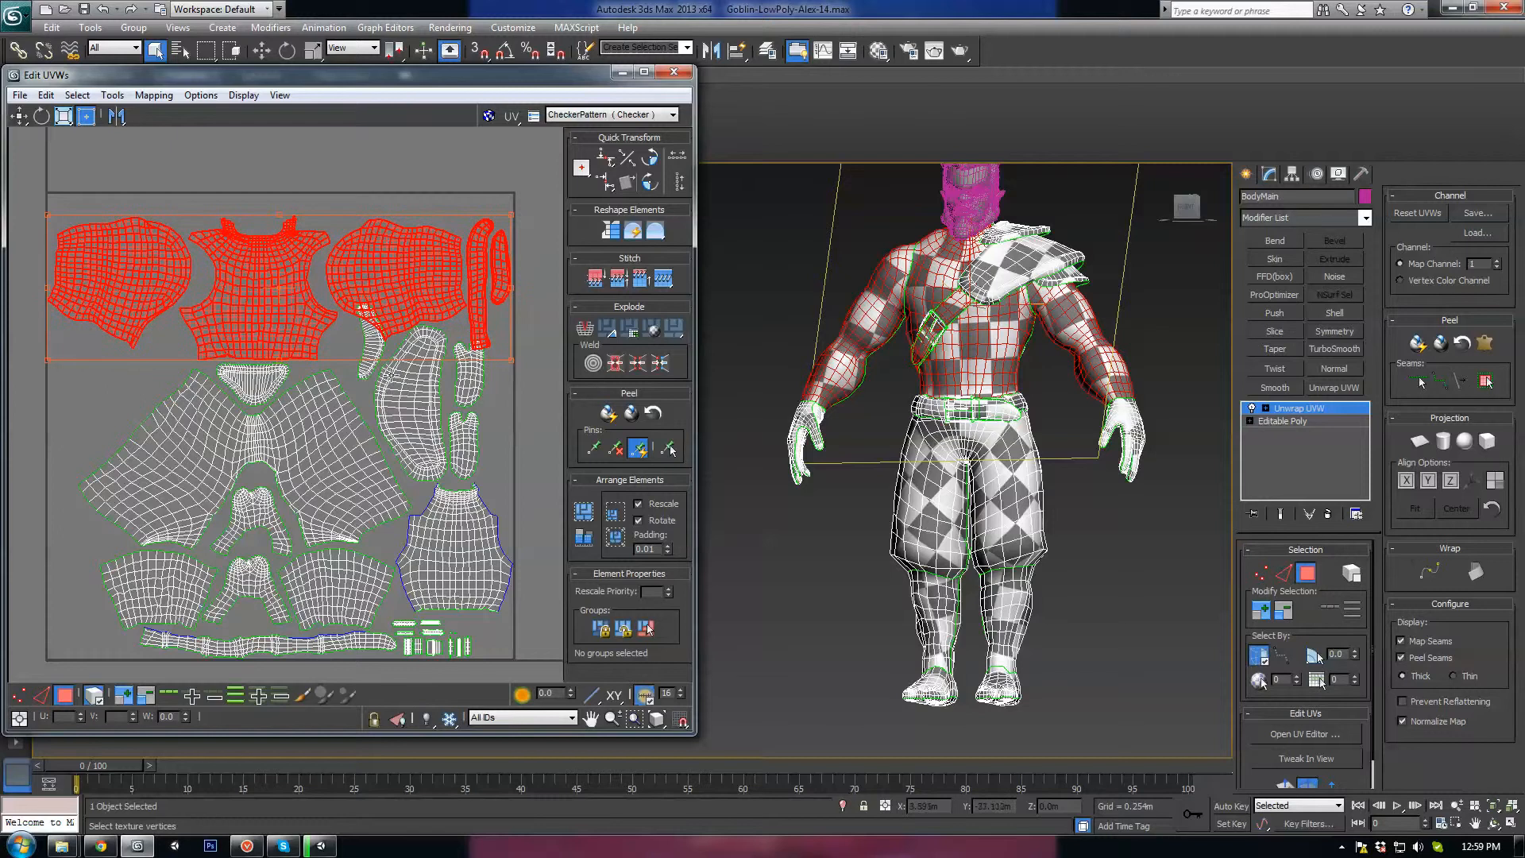
Move the curved shoulder-armour shell into the gap between the left arm, chest and trousers shells, tilting it to fit.
{"action": "left_click", "coordinate": [539, 443]}
{"action": "left_click_drag", "start_coordinate": [383, 347], "coordinate": [176, 363]}
{"action": "scroll", "coordinate": [177, 363], "scroll_direction": "up", "scroll_amount": 2}
{"action": "left_click_drag", "start_coordinate": [170, 307], "coordinate": [211, 369]}
{"action": "scroll", "coordinate": [213, 372], "scroll_direction": "down", "scroll_amount": 4}
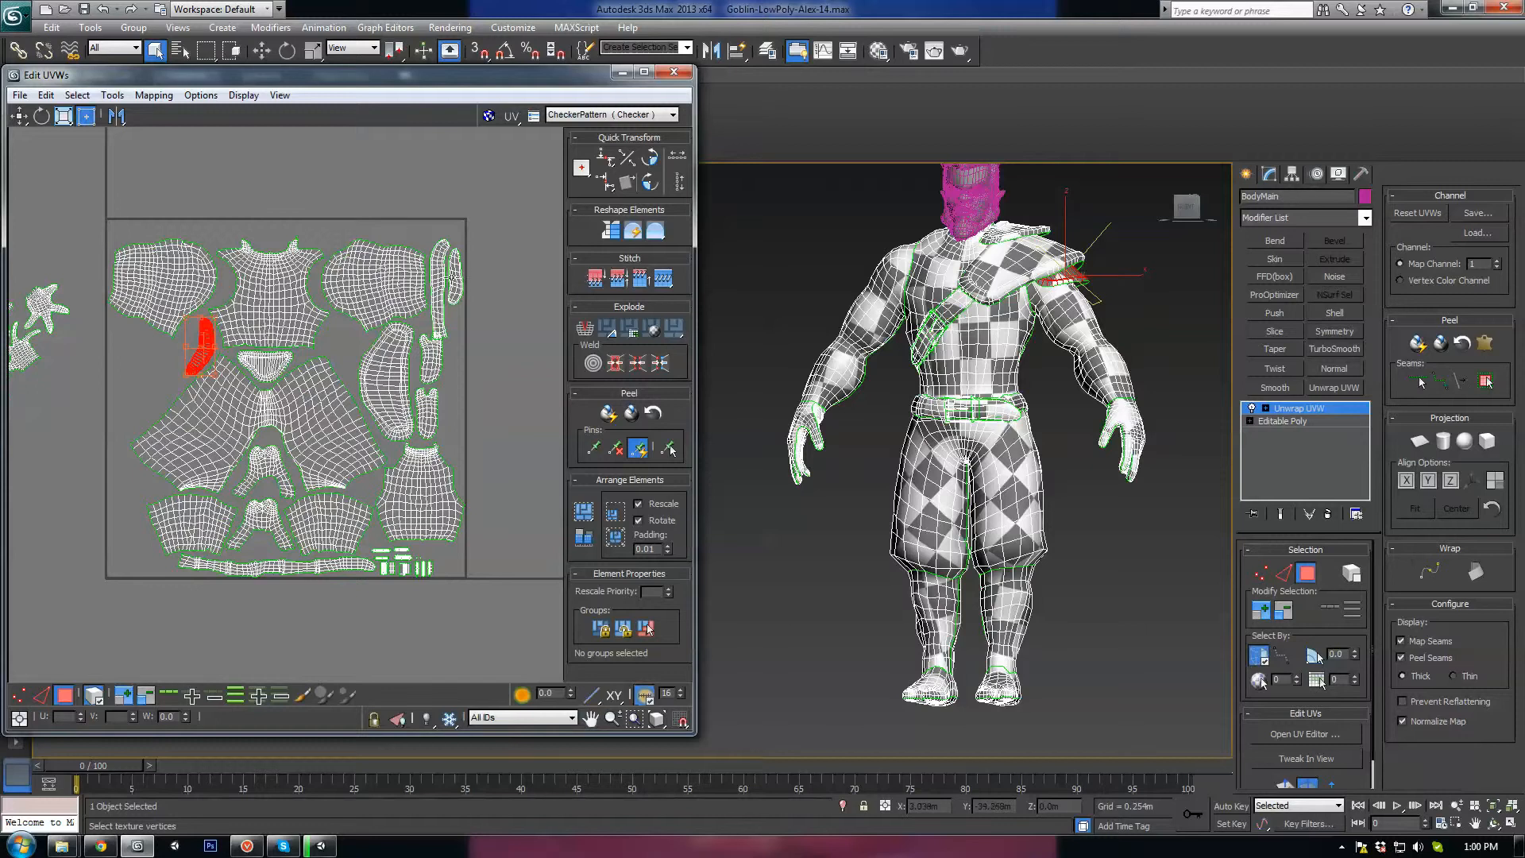
Move the short chest-strap shell and the back shell out of the tile, past its right border.
{"action": "left_click", "coordinate": [456, 275]}
{"action": "left_click_drag", "start_coordinate": [462, 282], "coordinate": [516, 282]}
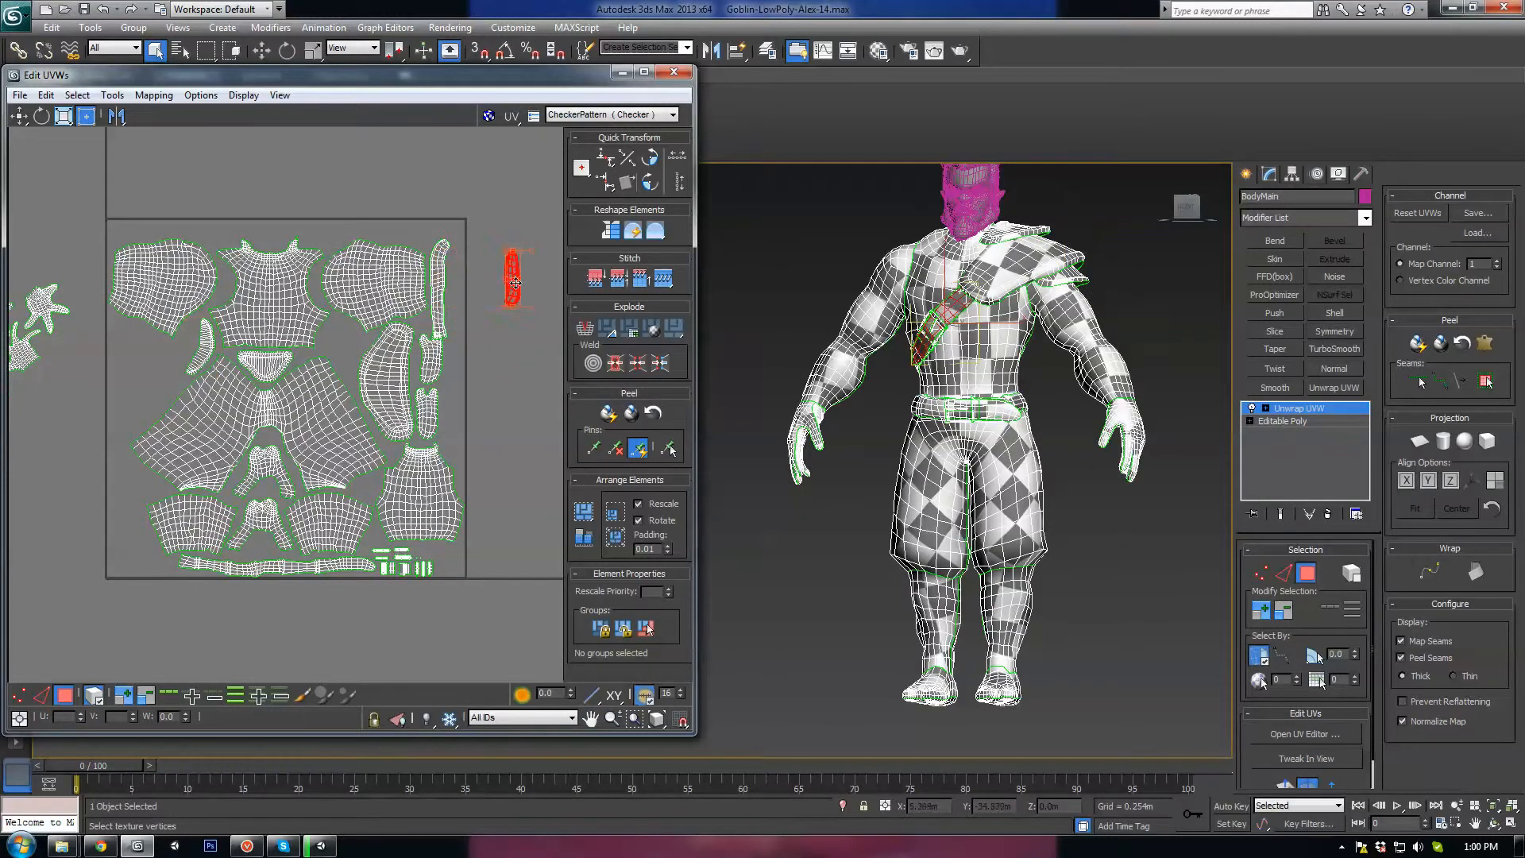
{"action": "left_click", "coordinate": [419, 494]}
{"action": "left_click_drag", "start_coordinate": [419, 494], "coordinate": [538, 502]}
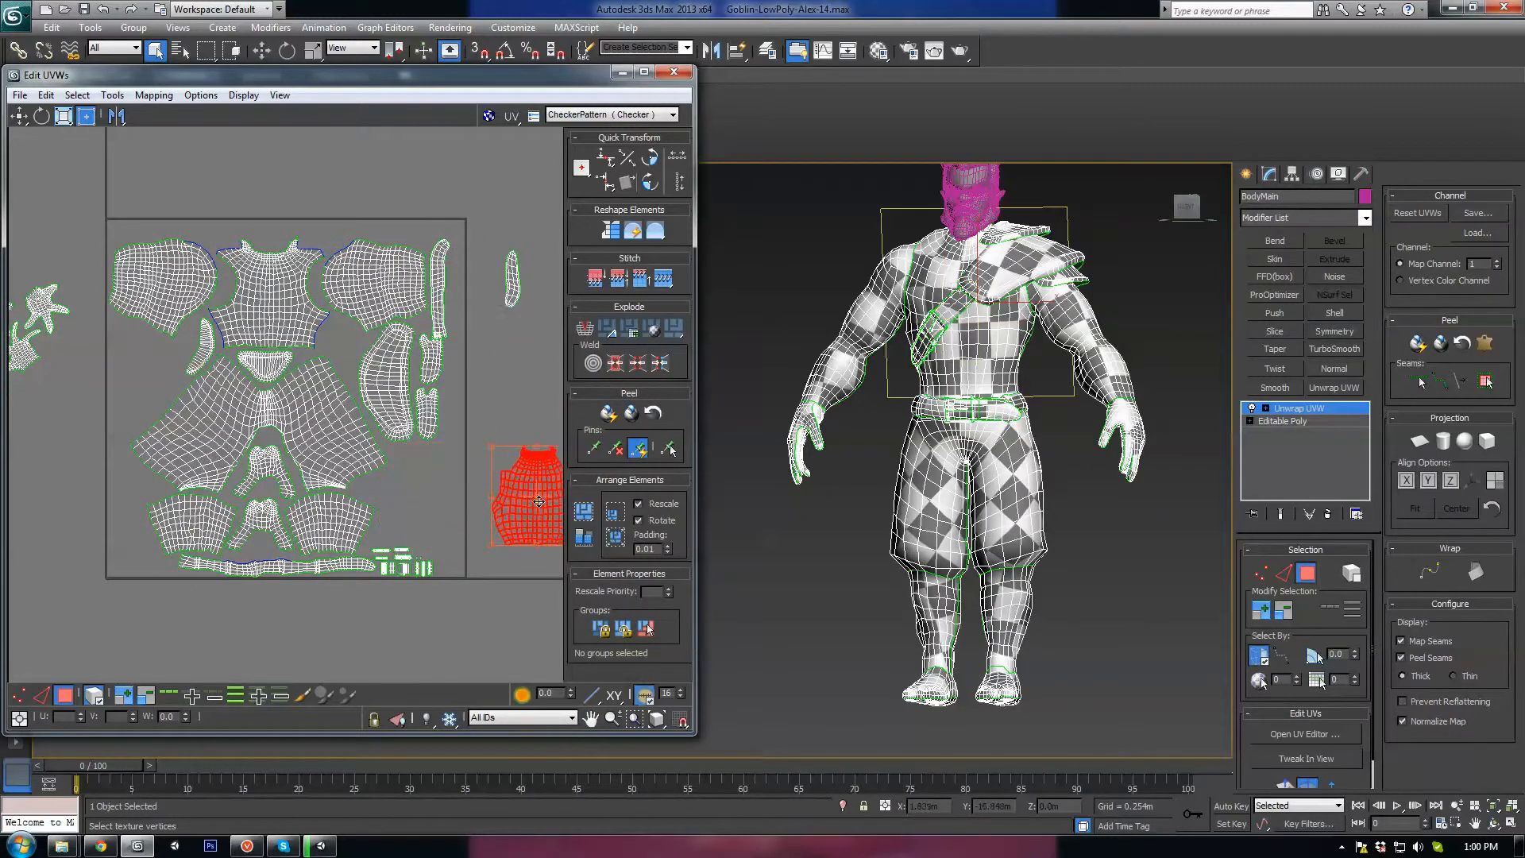
{"action": "scroll", "coordinate": [452, 297], "scroll_direction": "down", "scroll_amount": 3}
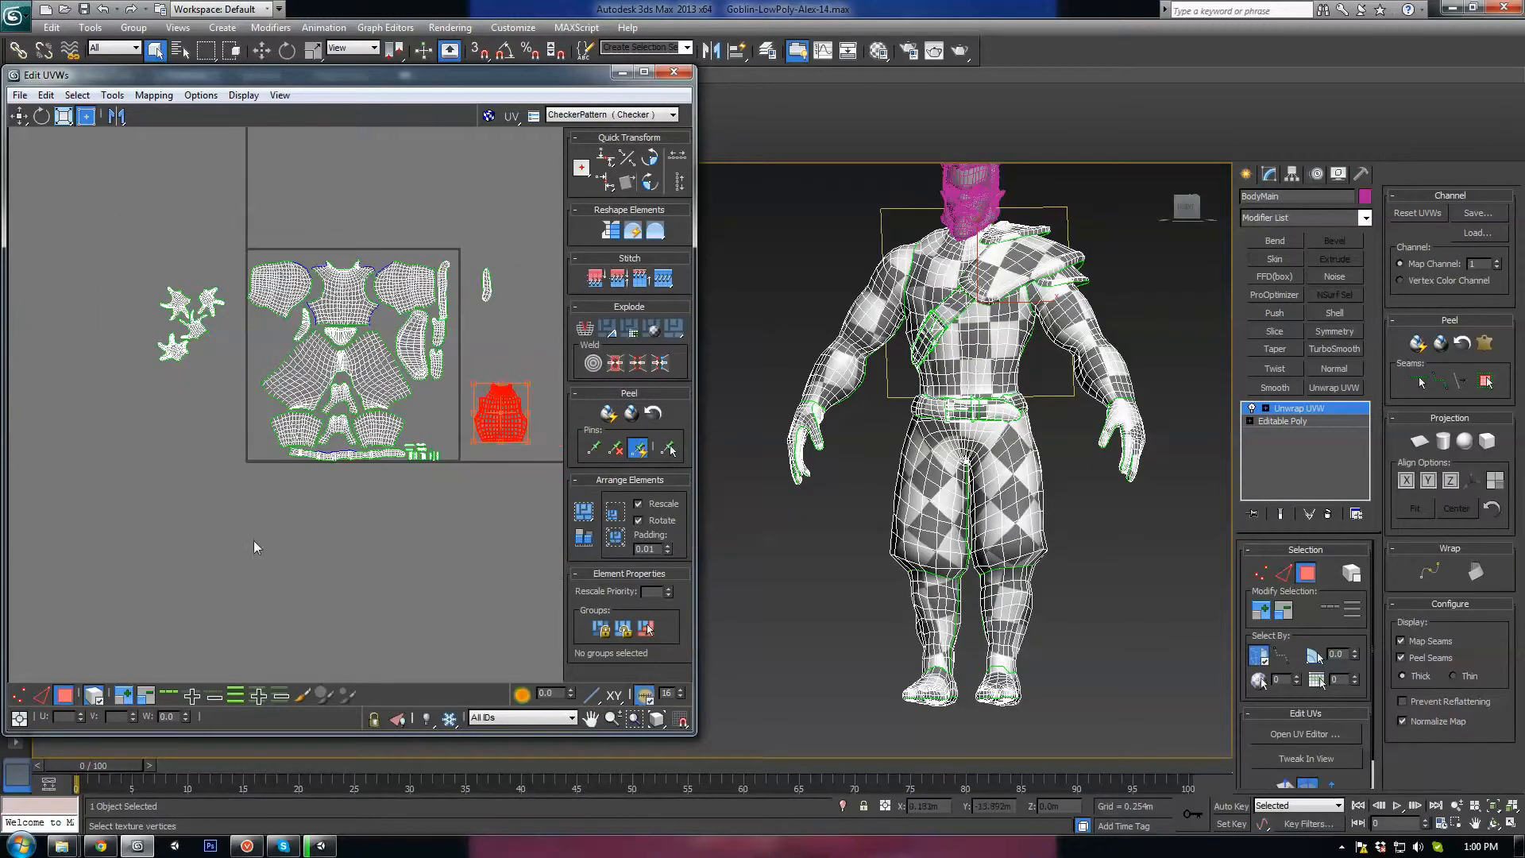
Move all shells except the hands up to the tile's top border and nudge the left arm shell towards the chest shell.
{"action": "left_click_drag", "start_coordinate": [254, 547], "coordinate": [465, 242]}
{"action": "scroll", "coordinate": [270, 265], "scroll_direction": "up", "scroll_amount": 8}
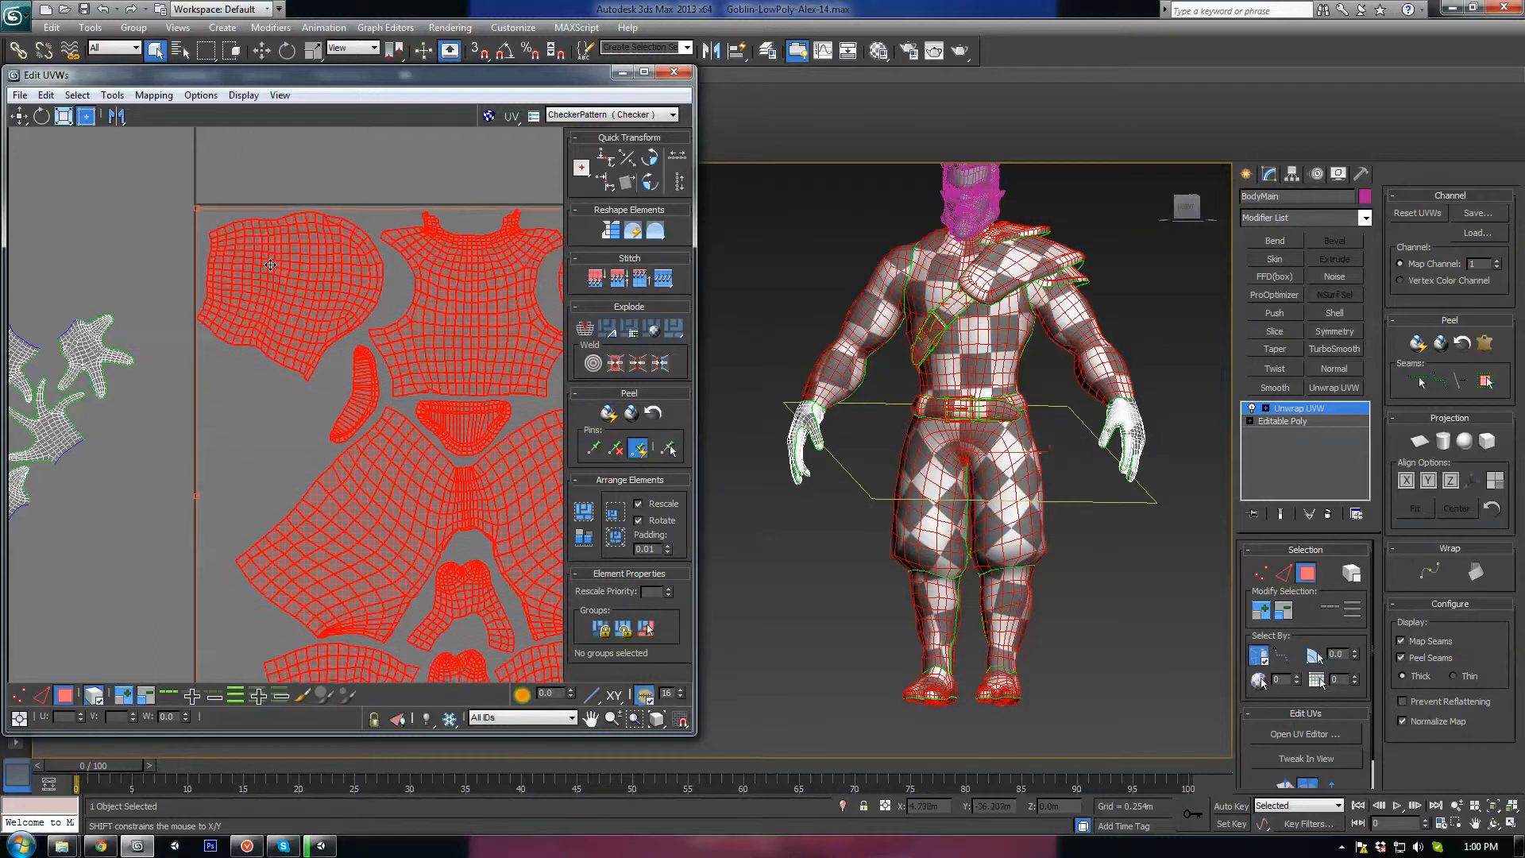
{"action": "left_click", "coordinate": [311, 296]}
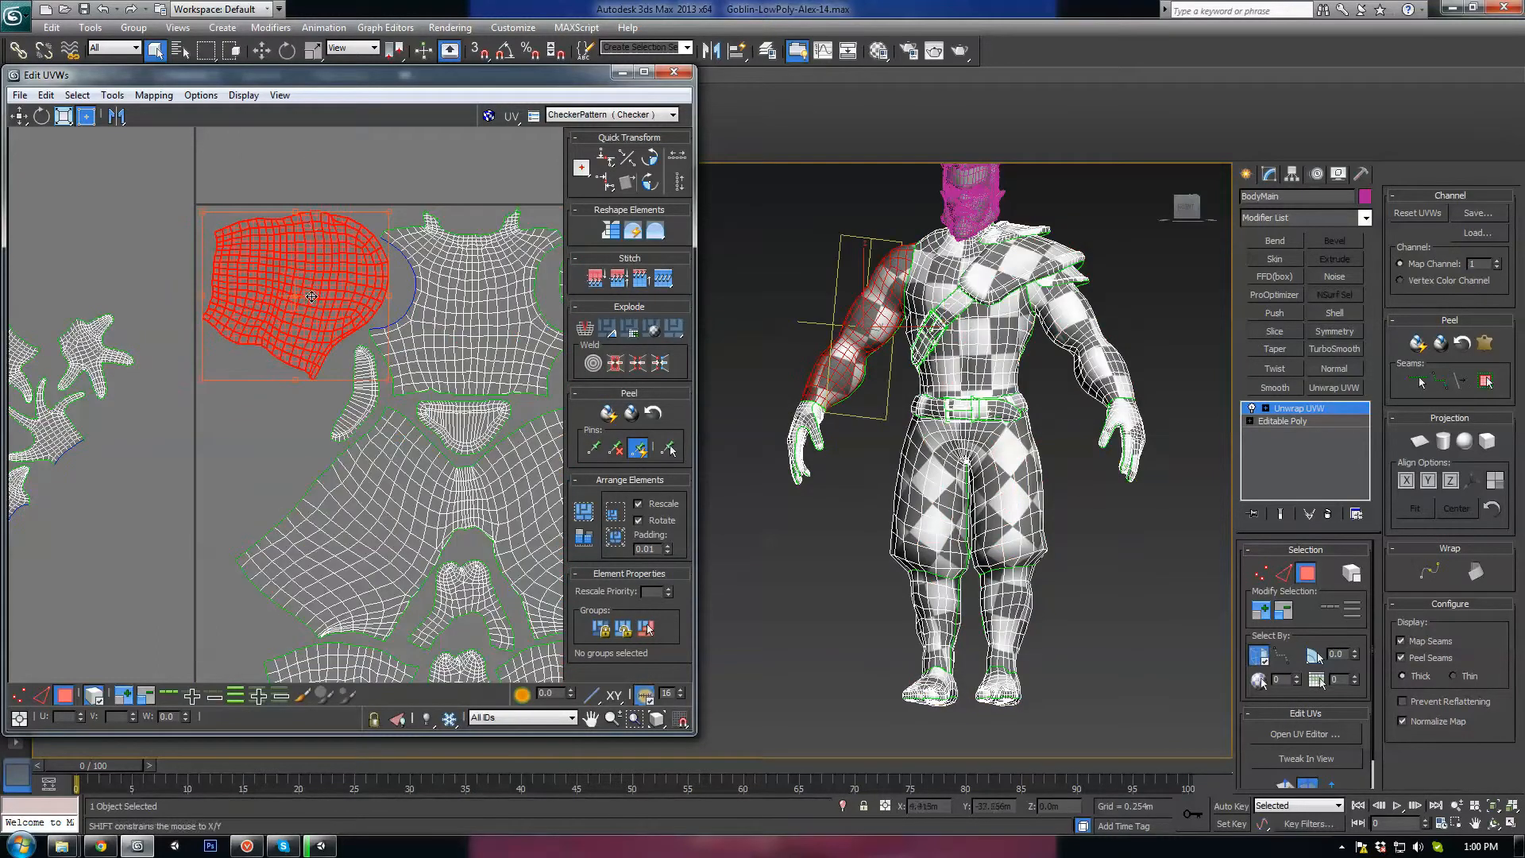
{"action": "scroll", "coordinate": [314, 297], "scroll_direction": "down", "scroll_amount": 6}
{"action": "middle_click_drag", "start_coordinate": [357, 306], "coordinate": [270, 254]}
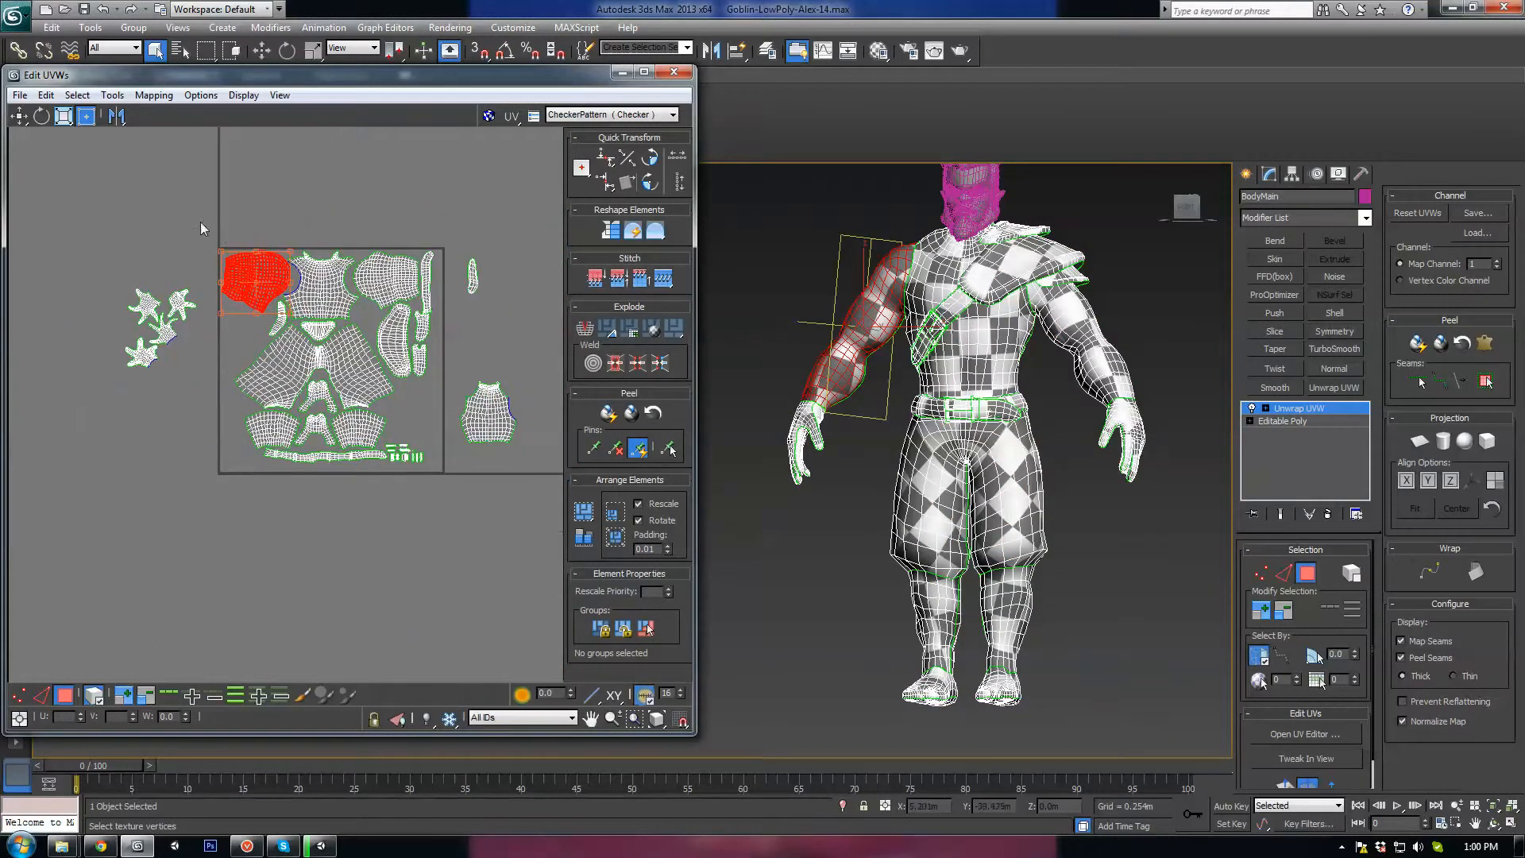
{"action": "left_click_drag", "start_coordinate": [538, 509], "coordinate": [244, 268]}
{"action": "scroll", "coordinate": [222, 255], "scroll_direction": "up", "scroll_amount": 5}
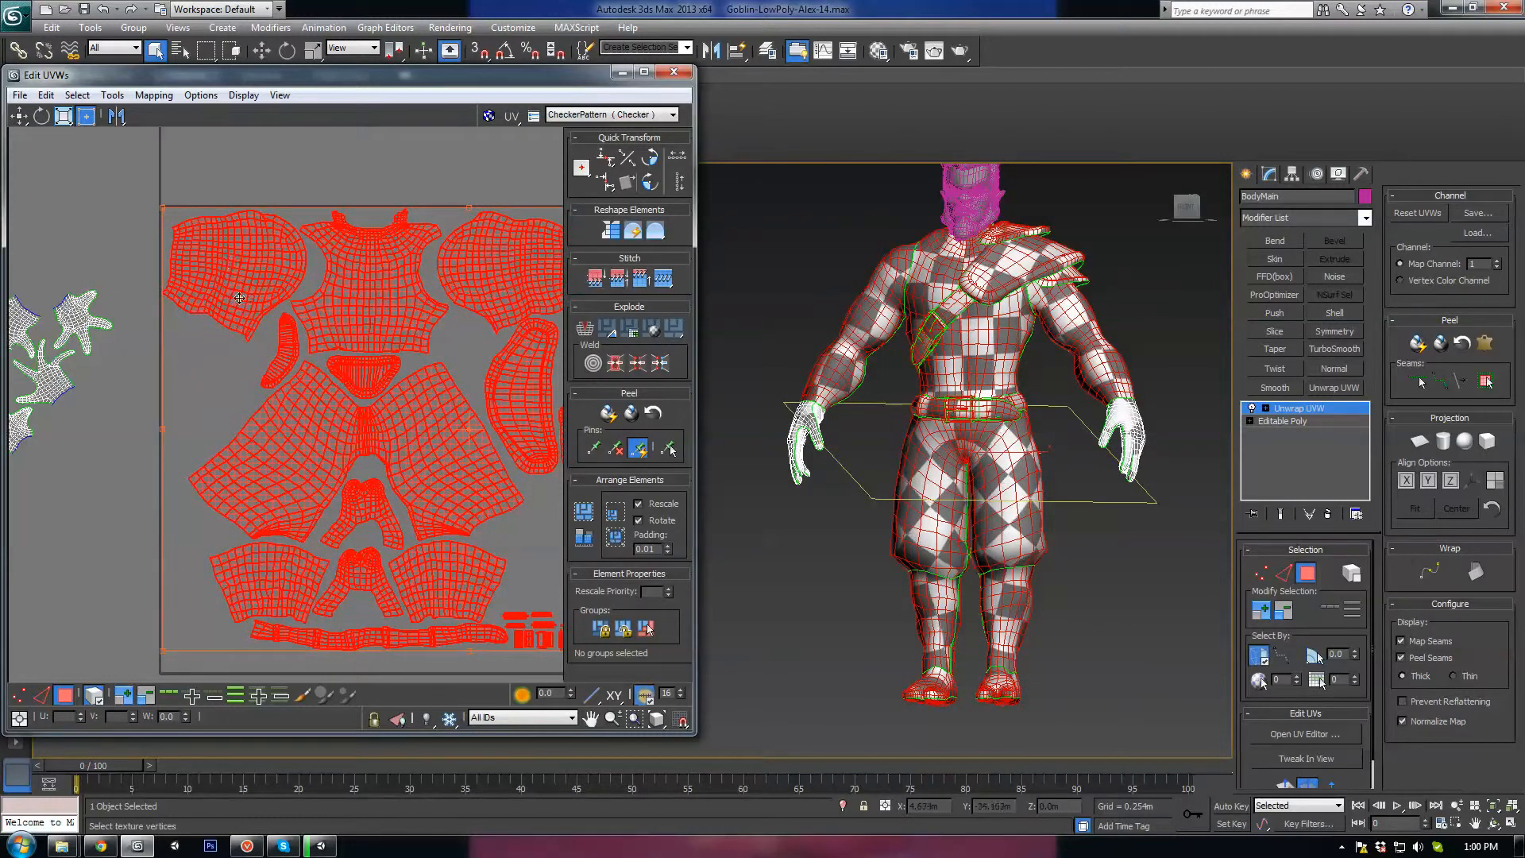
Move the four hand shells across the tile to its right side, above the back shell.
{"action": "scroll", "coordinate": [229, 263], "scroll_direction": "down", "scroll_amount": 4}
{"action": "left_click", "coordinate": [147, 338]}
{"action": "left_click_drag", "start_coordinate": [147, 337], "coordinate": [500, 357]}
Select all shells and scale them up slightly so the layout reaches the tile's bottom border.
{"action": "left_click_drag", "start_coordinate": [355, 488], "coordinate": [505, 529]}
{"action": "middle_click_drag", "start_coordinate": [485, 474], "coordinate": [402, 460]}
{"action": "left_click_drag", "start_coordinate": [454, 459], "coordinate": [464, 460]}
{"action": "scroll", "coordinate": [433, 475], "scroll_direction": "up", "scroll_amount": 4}
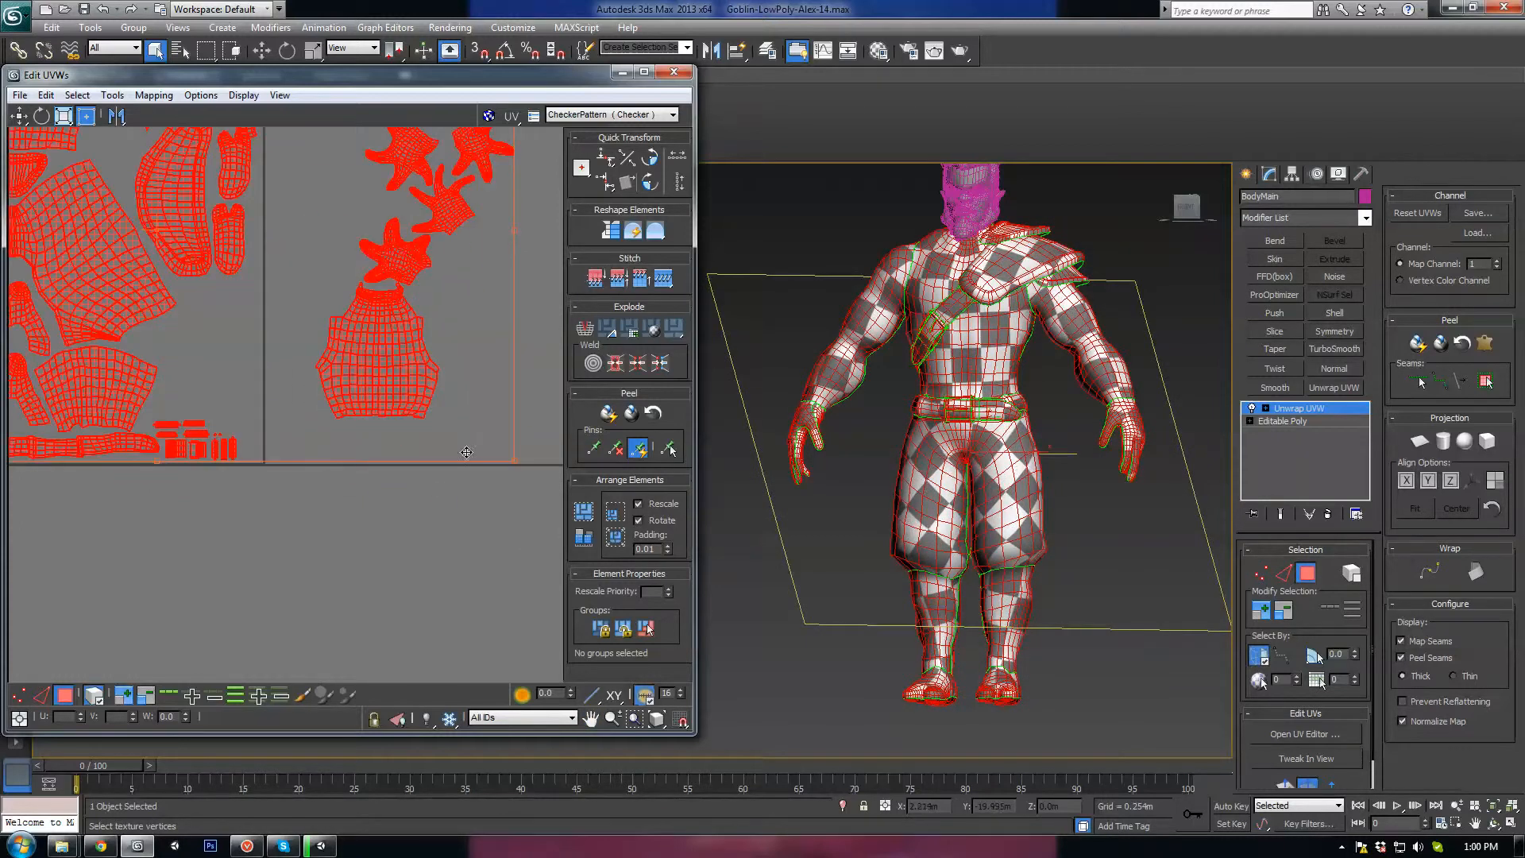
{"action": "middle_click_drag", "start_coordinate": [415, 445], "coordinate": [452, 652]}
{"action": "middle_click_drag", "start_coordinate": [381, 479], "coordinate": [424, 382]}
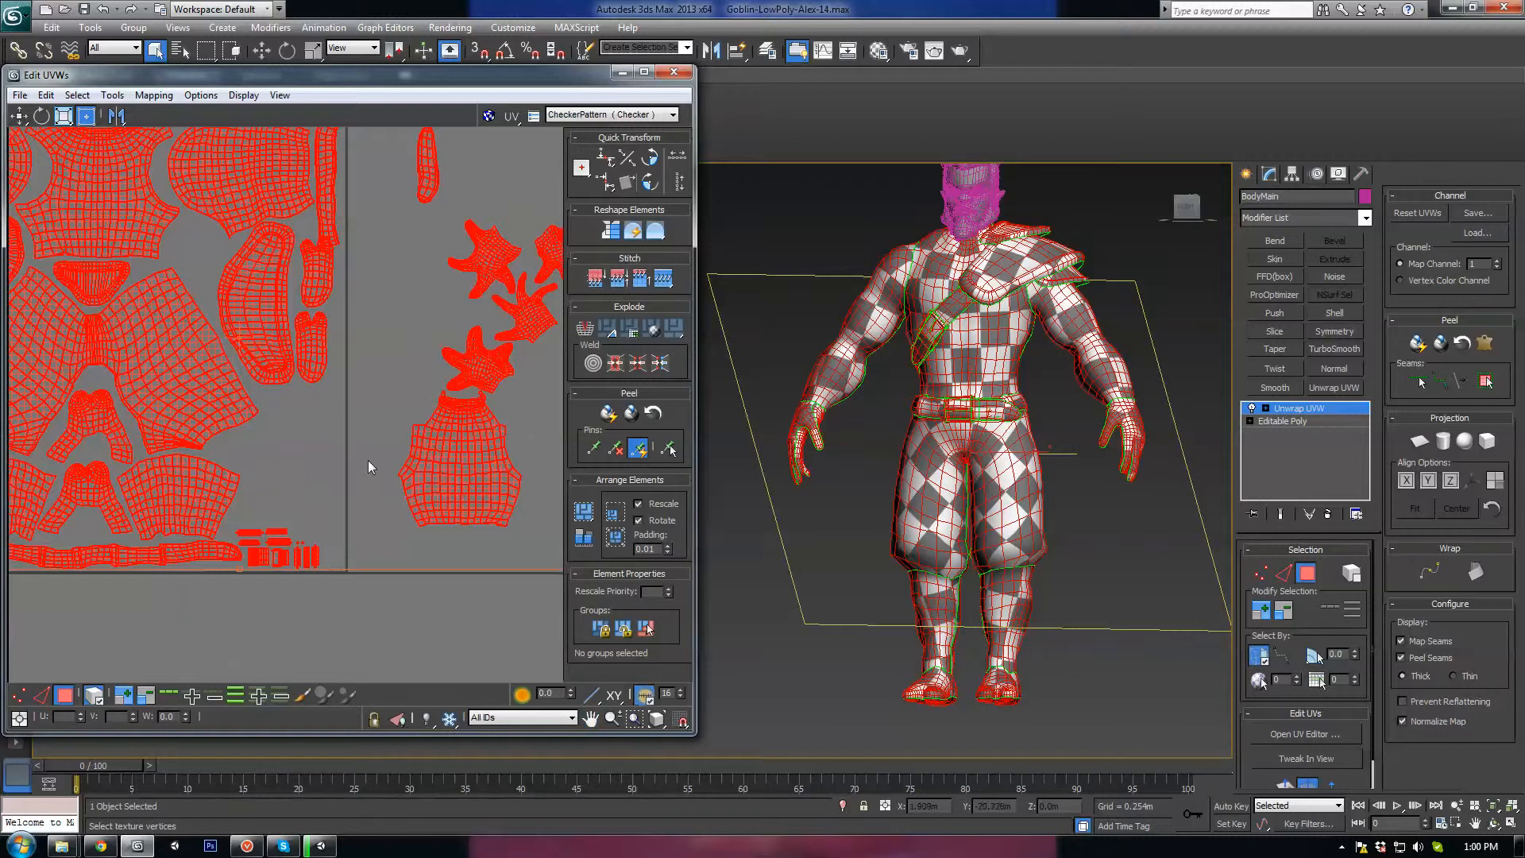
{"action": "scroll", "coordinate": [369, 460], "scroll_direction": "down", "scroll_amount": 4}
Move the back shell above the tile, and the large shoulder-armour and two shoe-sole shells outside it, below the hands.
{"action": "left_click", "coordinate": [346, 609]}
{"action": "left_click_drag", "start_coordinate": [422, 478], "coordinate": [361, 243]}
{"action": "scroll", "coordinate": [347, 347], "scroll_direction": "up", "scroll_amount": 4}
{"action": "left_click", "coordinate": [347, 348]}
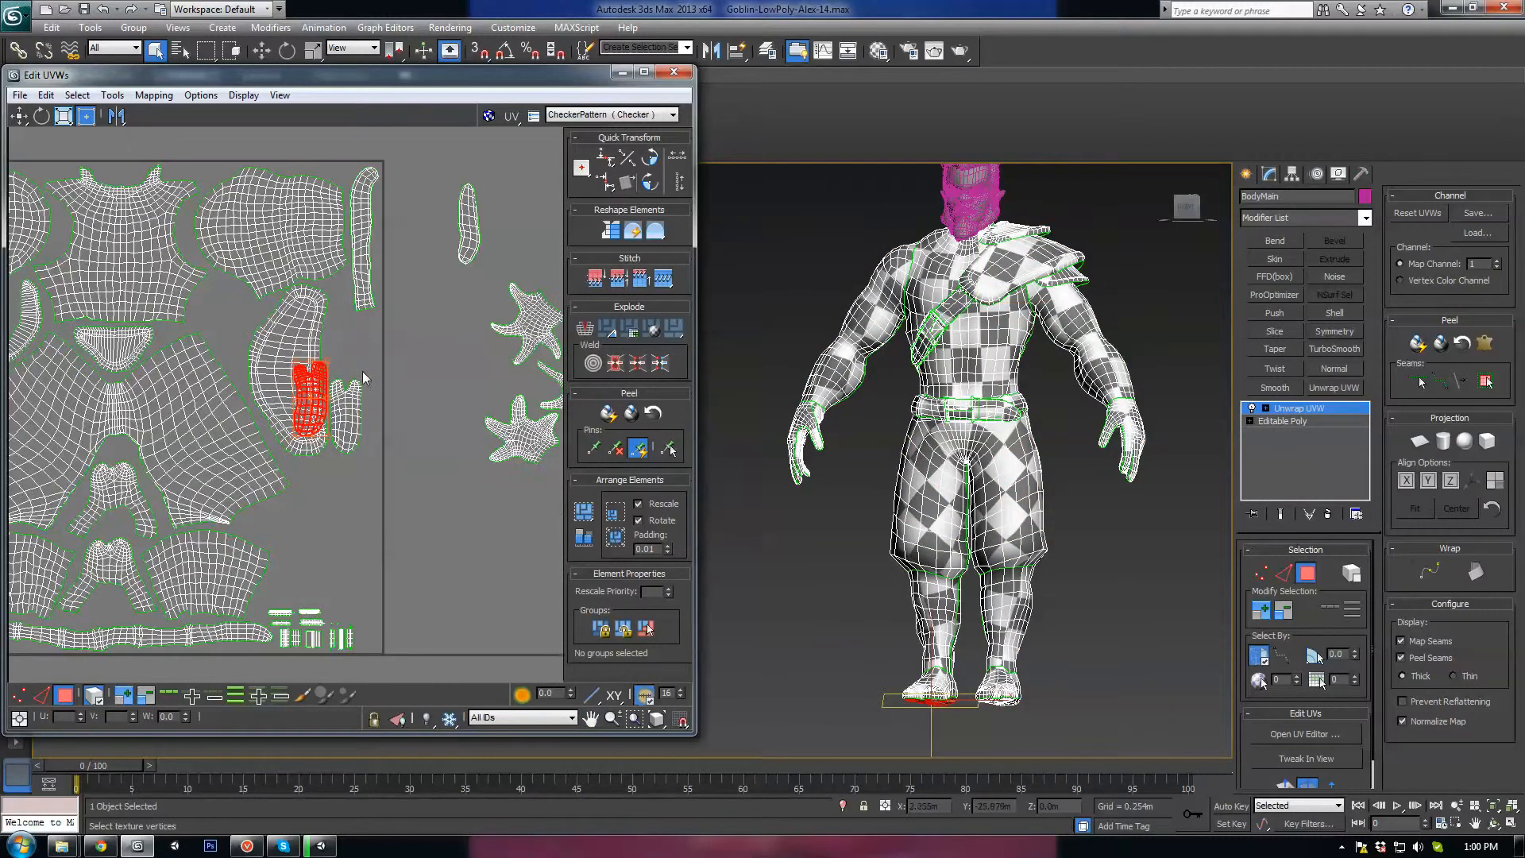
{"action": "left_click_drag", "start_coordinate": [302, 365], "coordinate": [516, 612]}
{"action": "scroll", "coordinate": [393, 467], "scroll_direction": "down", "scroll_amount": 4}
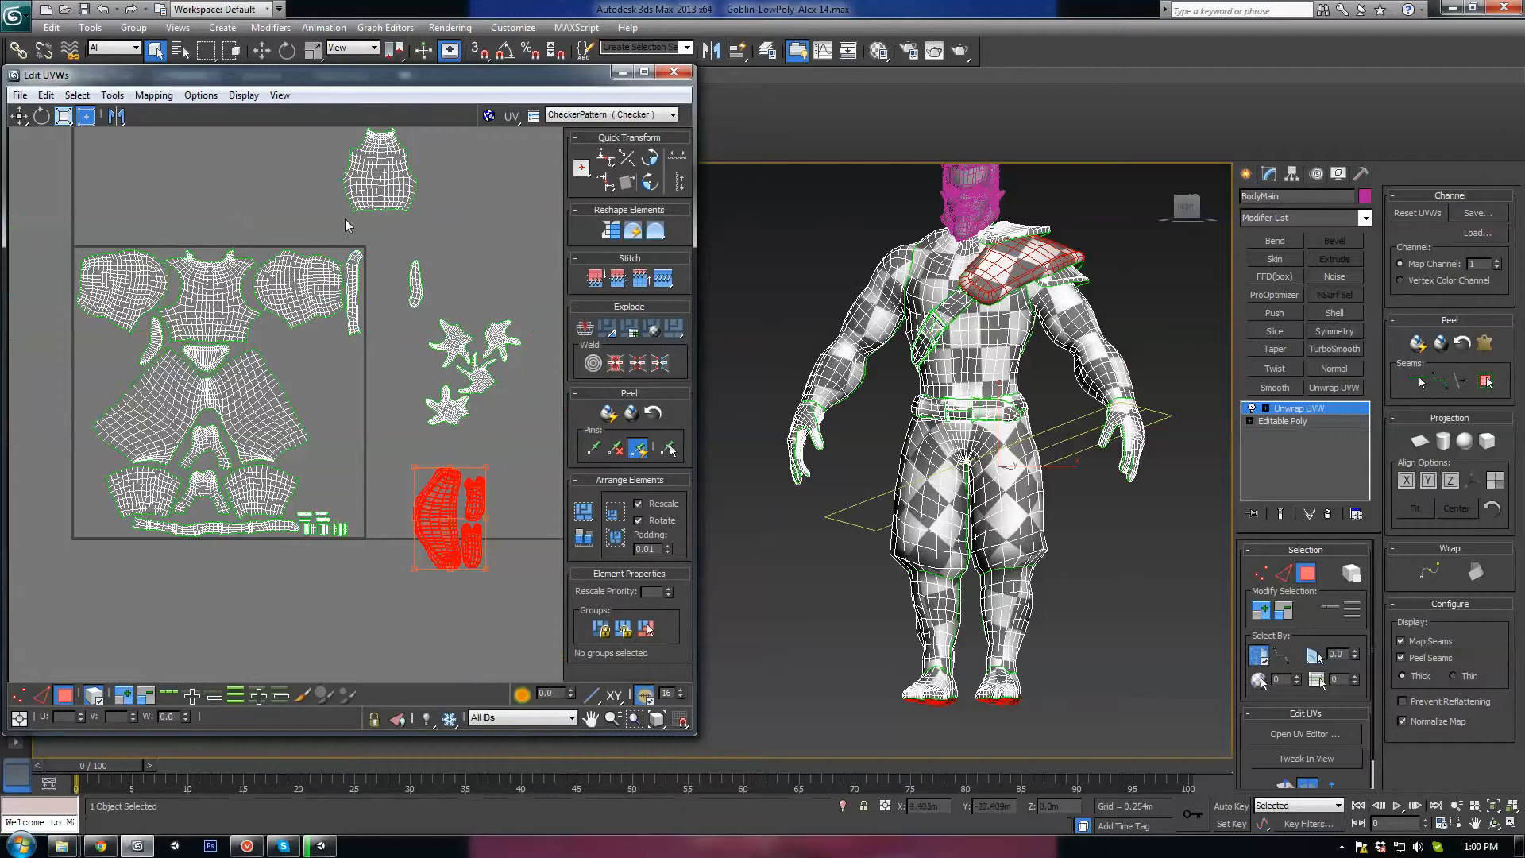
Move the back shell into the tile, against the right border just below the right-hand arm shell.
{"action": "mouse_move", "coordinate": [343, 350]}
{"action": "left_mouse_down"}
{"action": "mouse_move", "coordinate": [345, 364]}
{"action": "mouse_move", "coordinate": [336, 336]}
{"action": "left_mouse_up"}
{"action": "scroll", "coordinate": [345, 364], "scroll_direction": "up", "scroll_amount": 4}
{"action": "scroll", "coordinate": [336, 336], "scroll_direction": "down", "scroll_amount": 4}
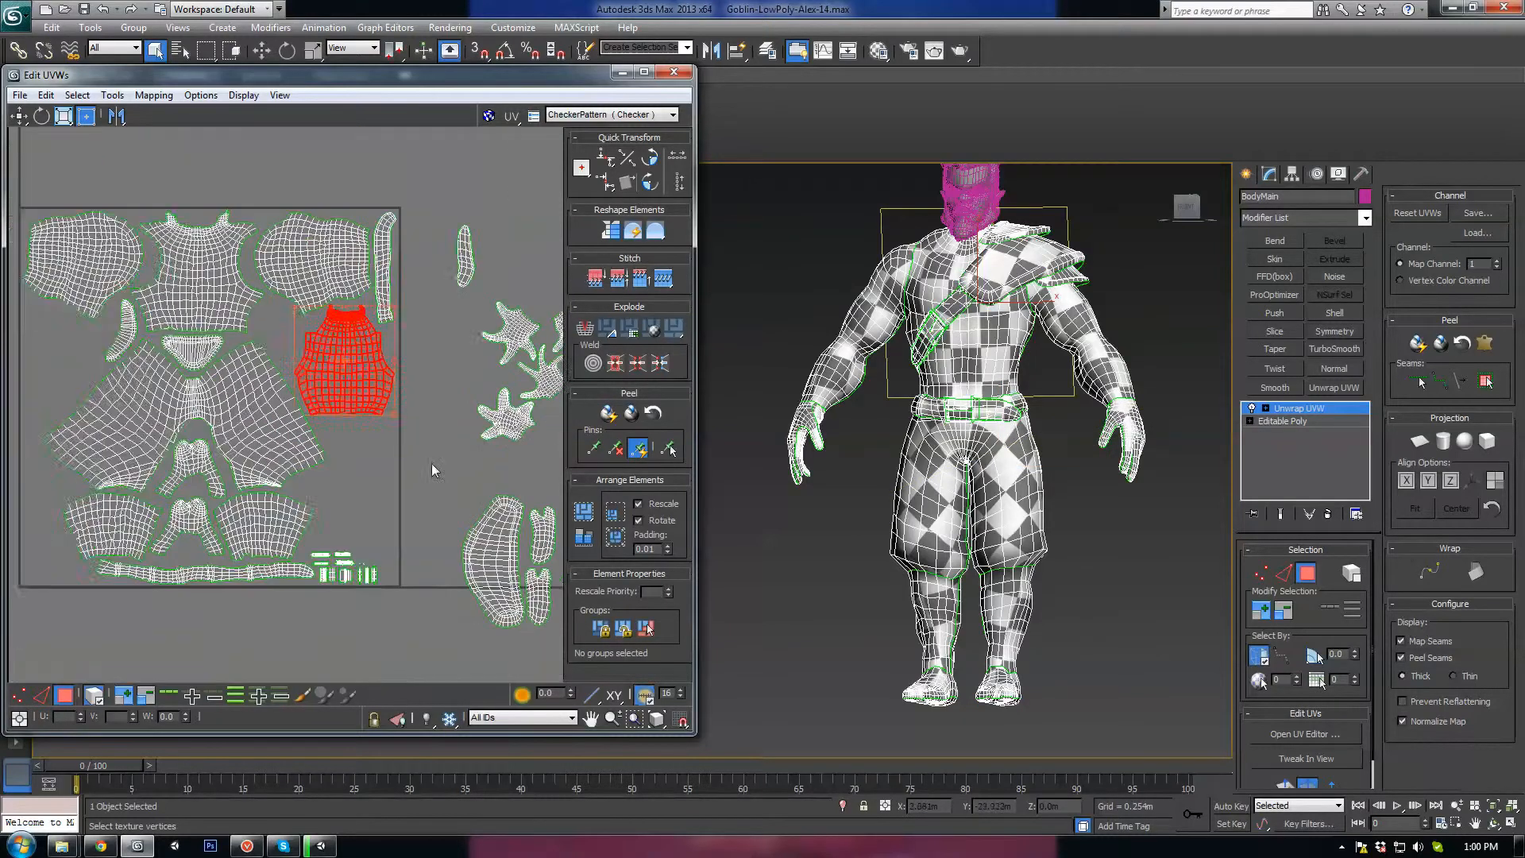
{"action": "scroll", "coordinate": [431, 464], "scroll_direction": "up", "scroll_amount": 2}
{"action": "middle_click_drag", "start_coordinate": [329, 507], "coordinate": [496, 518]}
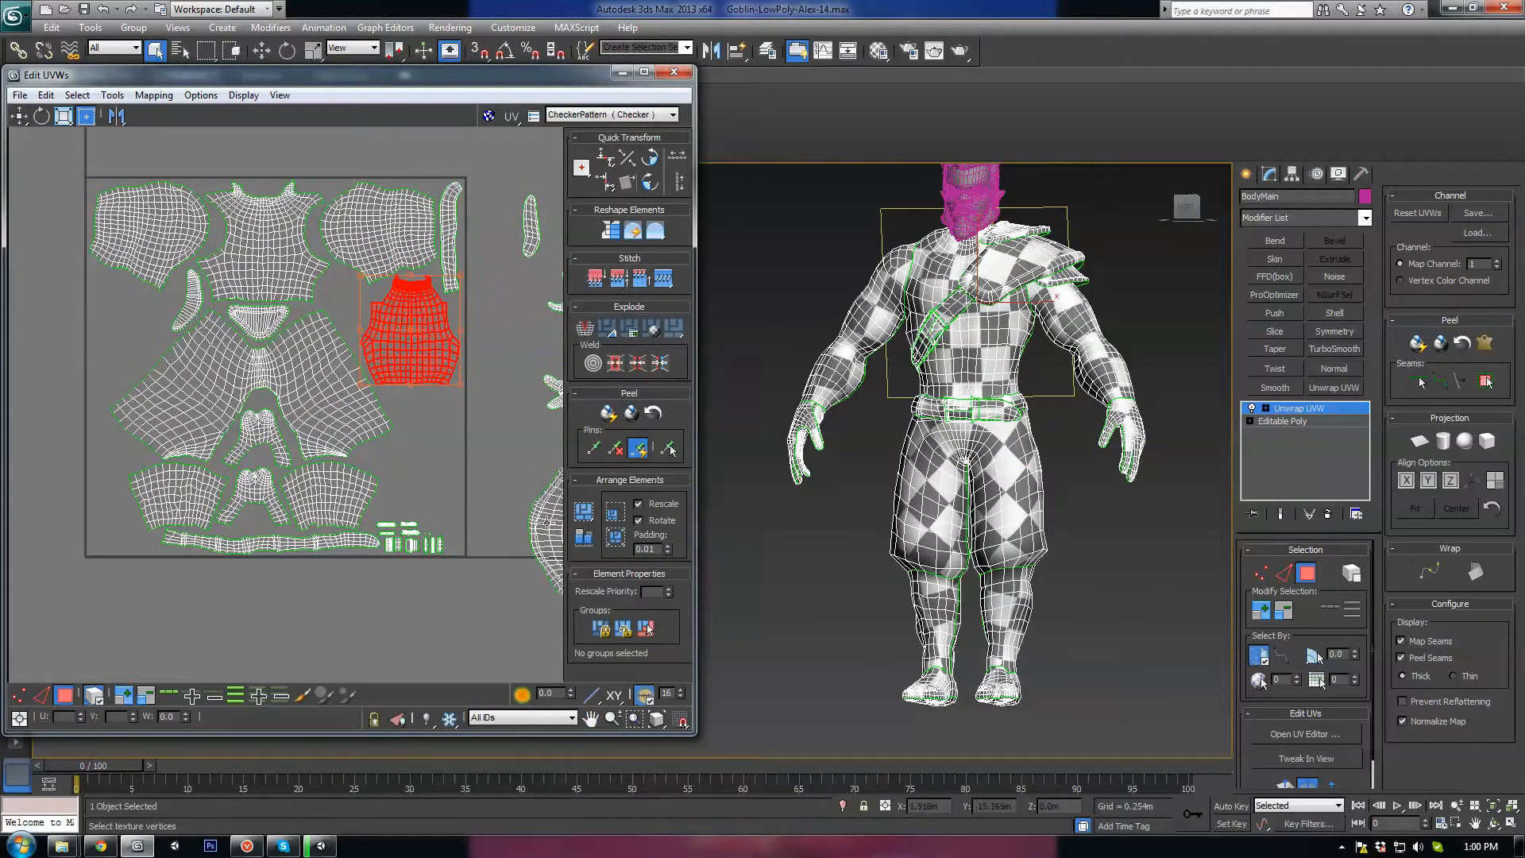
Move the large shoulder-armour shell to the tile's left side, below the left-hand arm shell, and rotate it 180 degrees.
{"action": "left_click_drag", "start_coordinate": [546, 523], "coordinate": [118, 336]}
{"action": "left_click", "coordinate": [650, 183]}
{"action": "left_click", "coordinate": [650, 183]}
{"action": "scroll", "coordinate": [174, 331], "scroll_direction": "up", "scroll_amount": 2}
{"action": "middle_click_drag", "start_coordinate": [173, 331], "coordinate": [318, 357]}
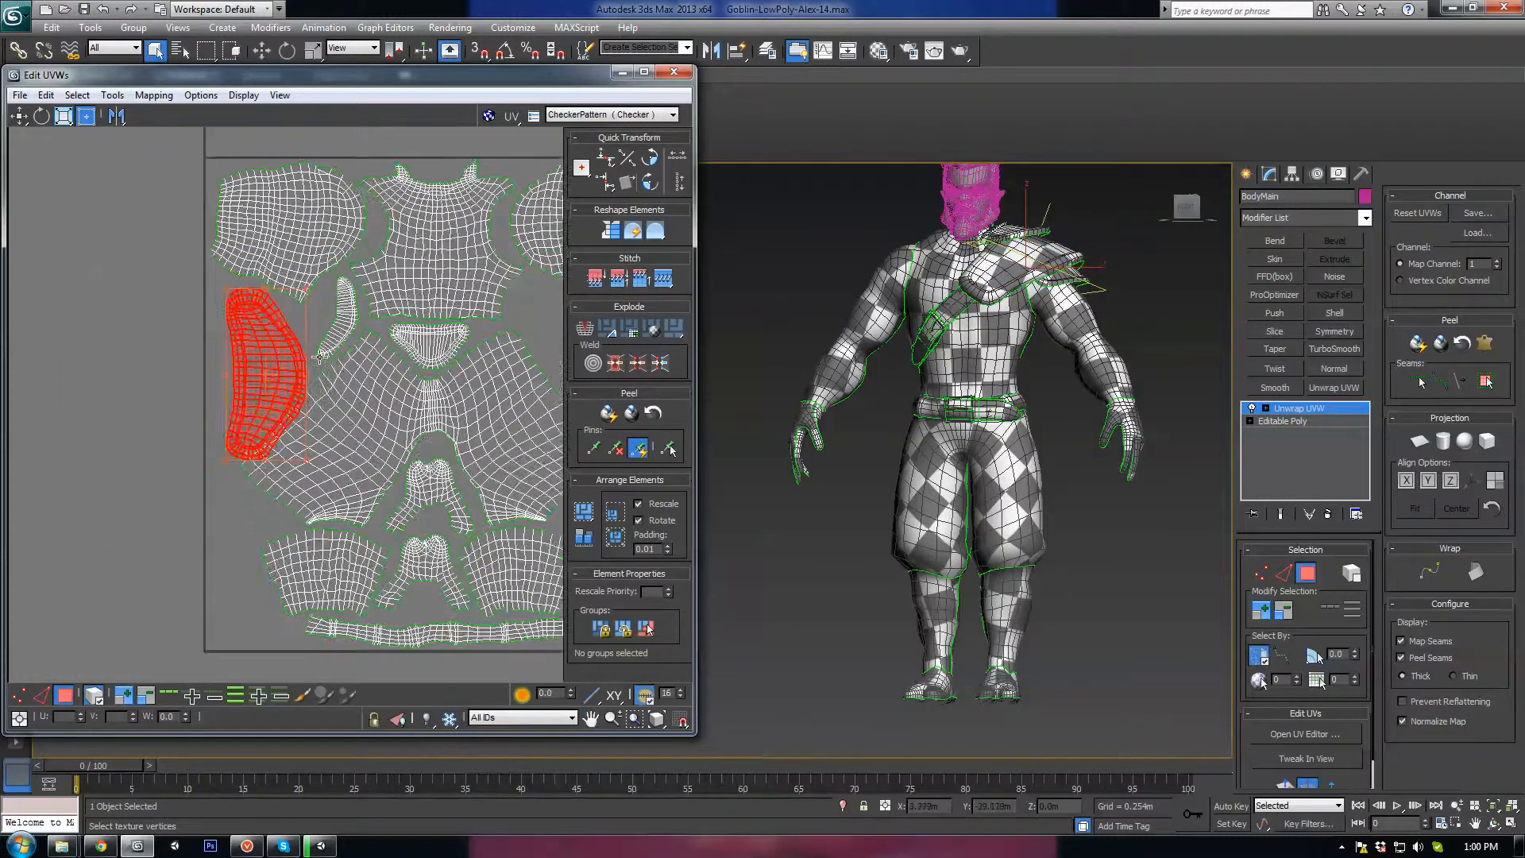
Fit the shoulder-armour shell closely against the tile's left border, clear of the arm and trouser shells.
{"action": "scroll", "coordinate": [320, 358], "scroll_direction": "up", "scroll_amount": 1}
{"action": "left_click_drag", "start_coordinate": [254, 367], "coordinate": [218, 367]}
{"action": "scroll", "coordinate": [219, 356], "scroll_direction": "up", "scroll_amount": 3}
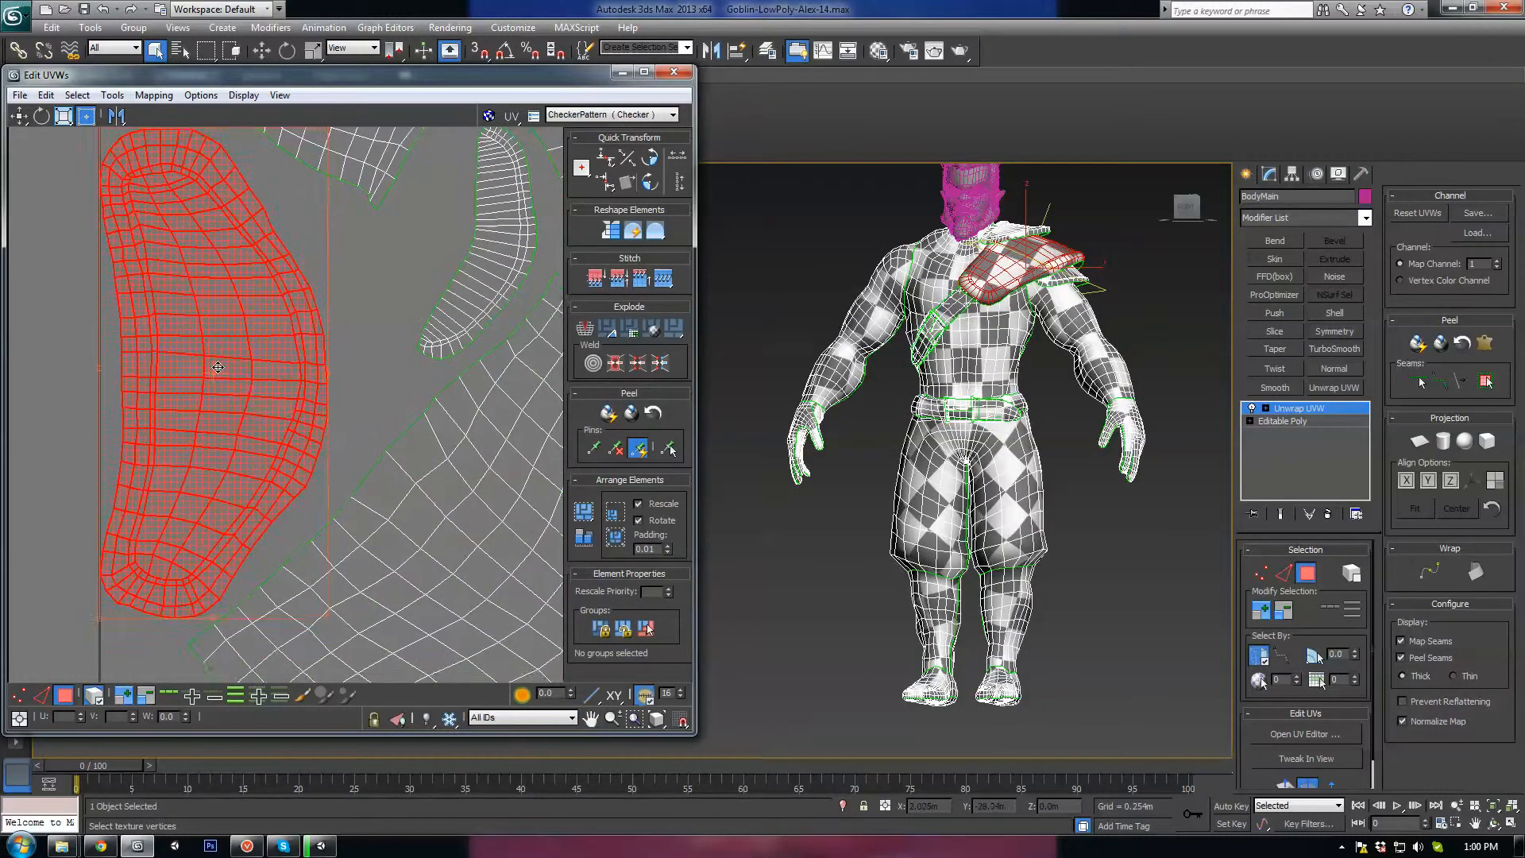
{"action": "middle_click_drag", "start_coordinate": [227, 372], "coordinate": [229, 398]}
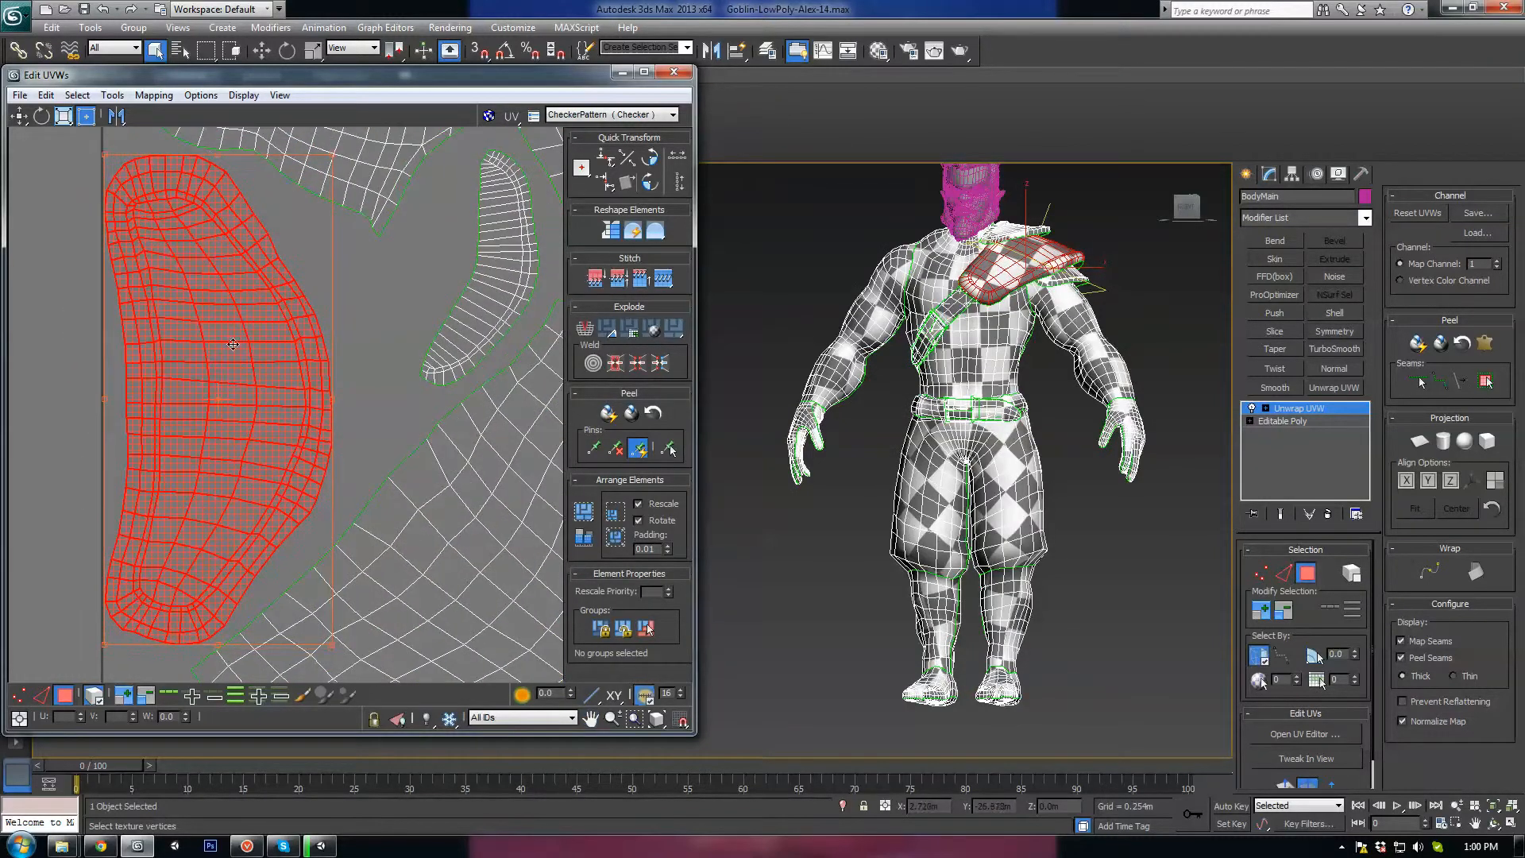
{"action": "left_click_drag", "start_coordinate": [216, 156], "coordinate": [216, 156]}
{"action": "scroll", "coordinate": [317, 437], "scroll_direction": "down", "scroll_amount": 10}
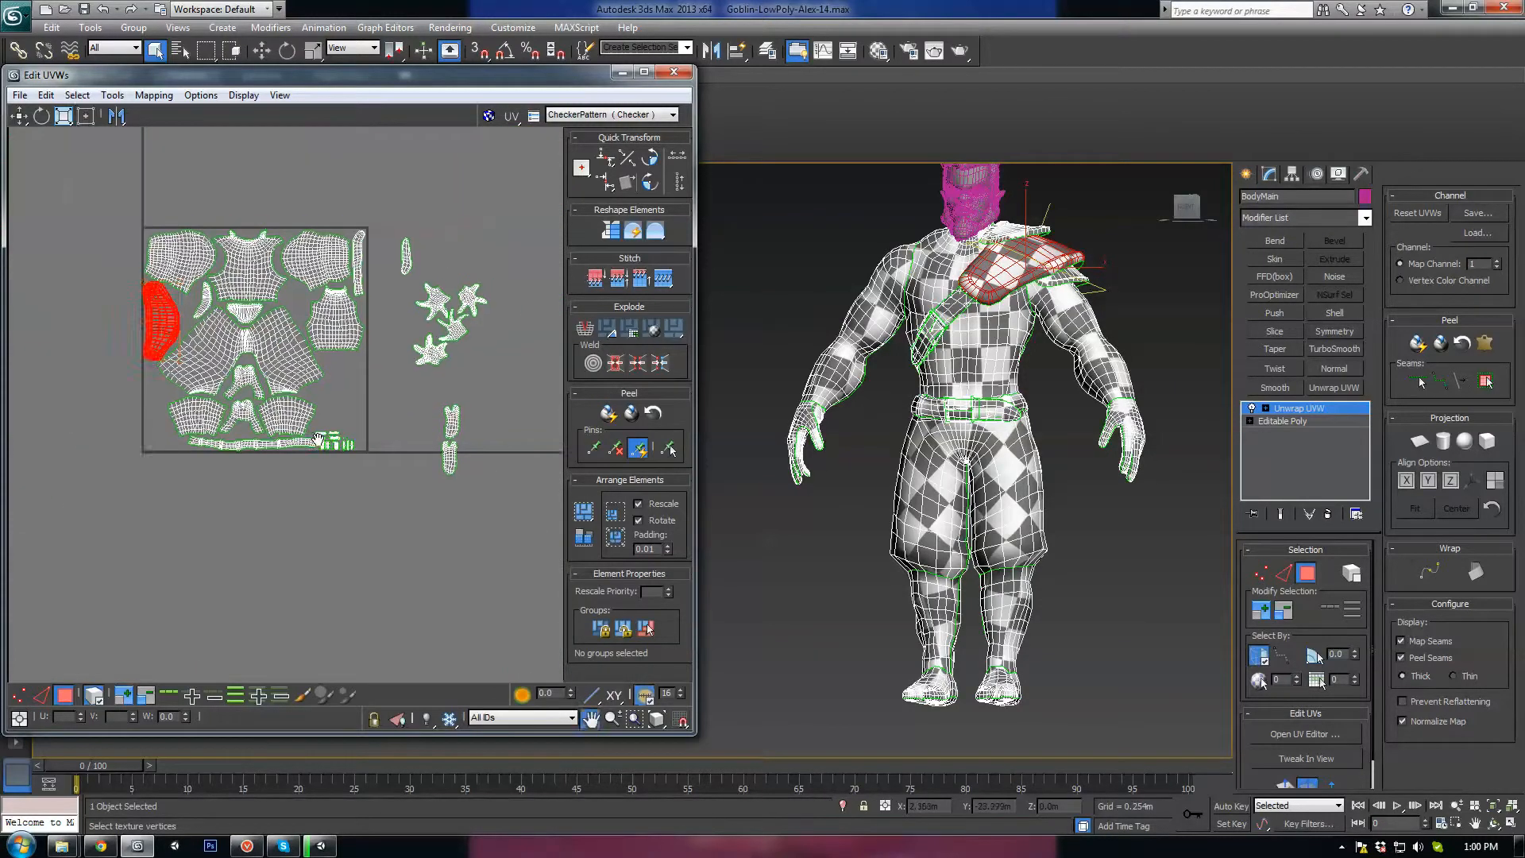
Move the short chest-strap shell from outside the tile into its lower-left corner, beside the lower-leg shell.
{"action": "scroll", "coordinate": [236, 314], "scroll_direction": "up", "scroll_amount": 3}
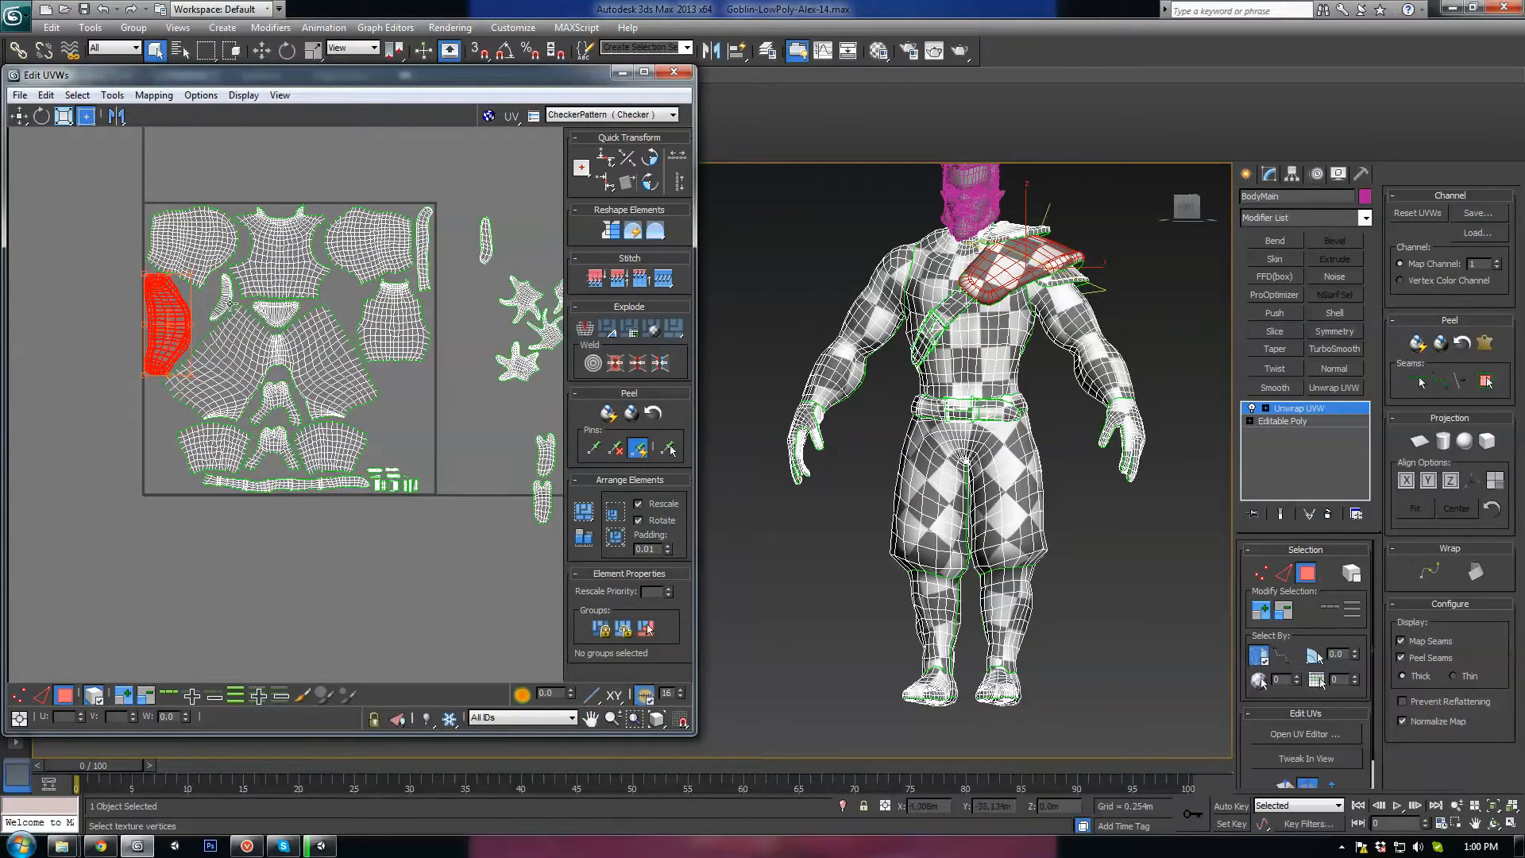
{"action": "middle_click_drag", "start_coordinate": [229, 305], "coordinate": [132, 301]}
{"action": "left_click", "coordinate": [387, 235]}
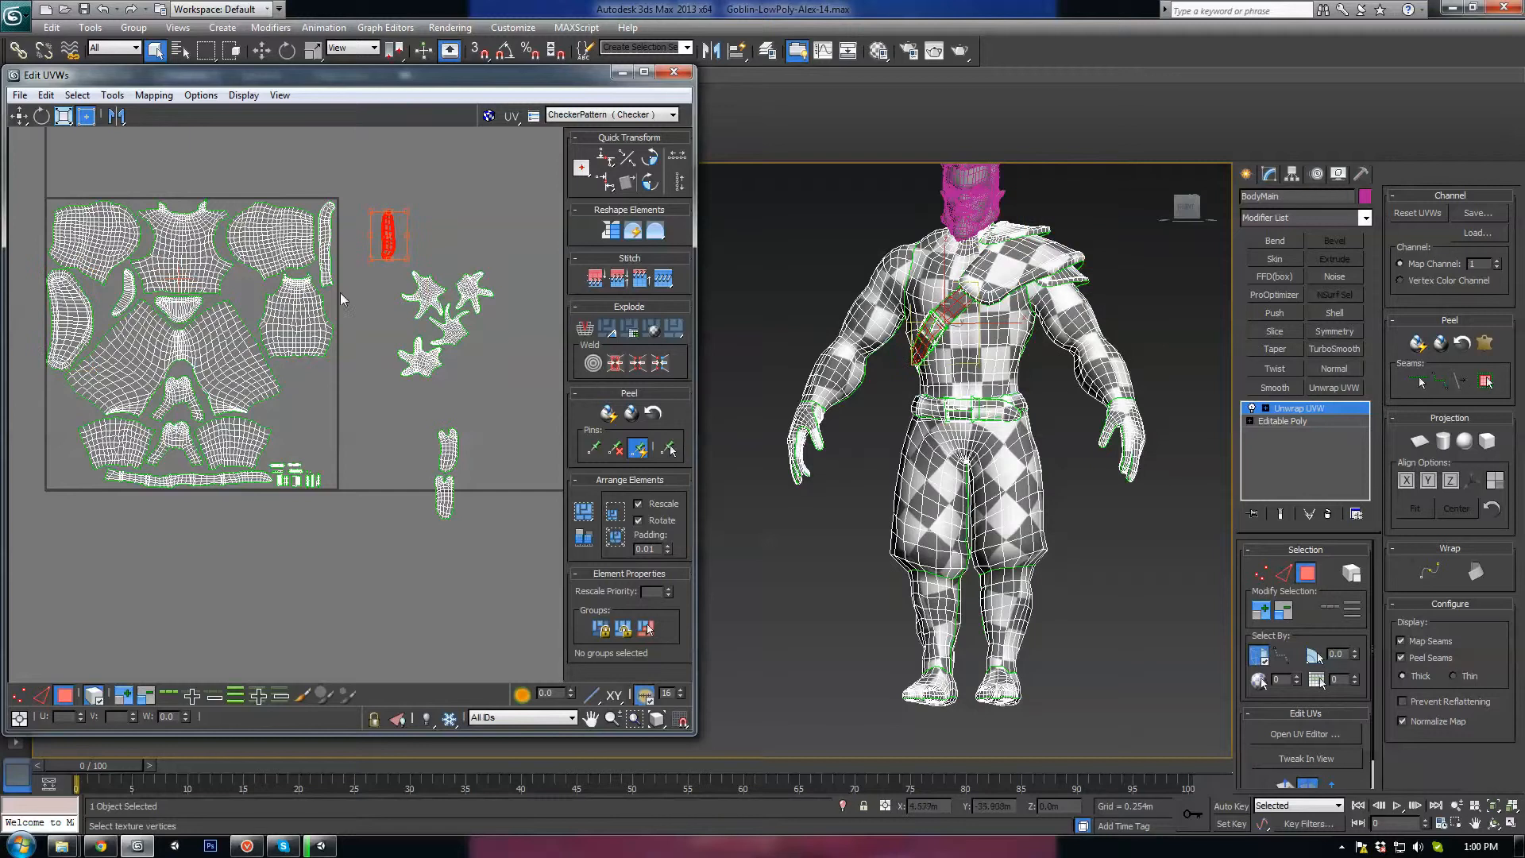
{"action": "left_click_drag", "start_coordinate": [391, 239], "coordinate": [110, 429]}
{"action": "scroll", "coordinate": [292, 372], "scroll_direction": "up", "scroll_amount": 3}
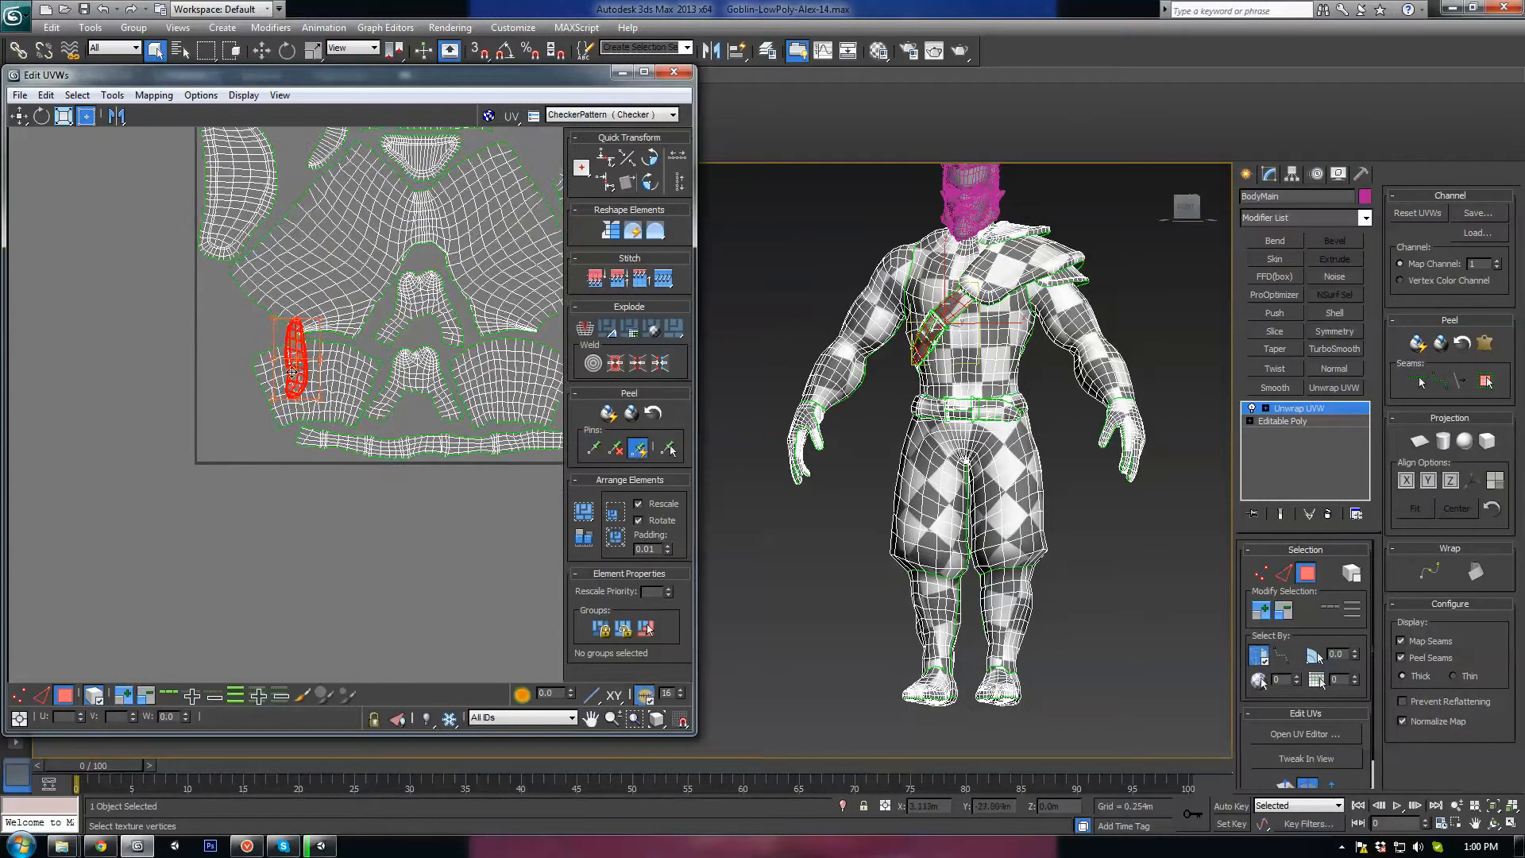
{"action": "left_click_drag", "start_coordinate": [298, 368], "coordinate": [246, 415]}
{"action": "scroll", "coordinate": [251, 424], "scroll_direction": "up", "scroll_amount": 3}
{"action": "scroll", "coordinate": [284, 433], "scroll_direction": "down", "scroll_amount": 6}
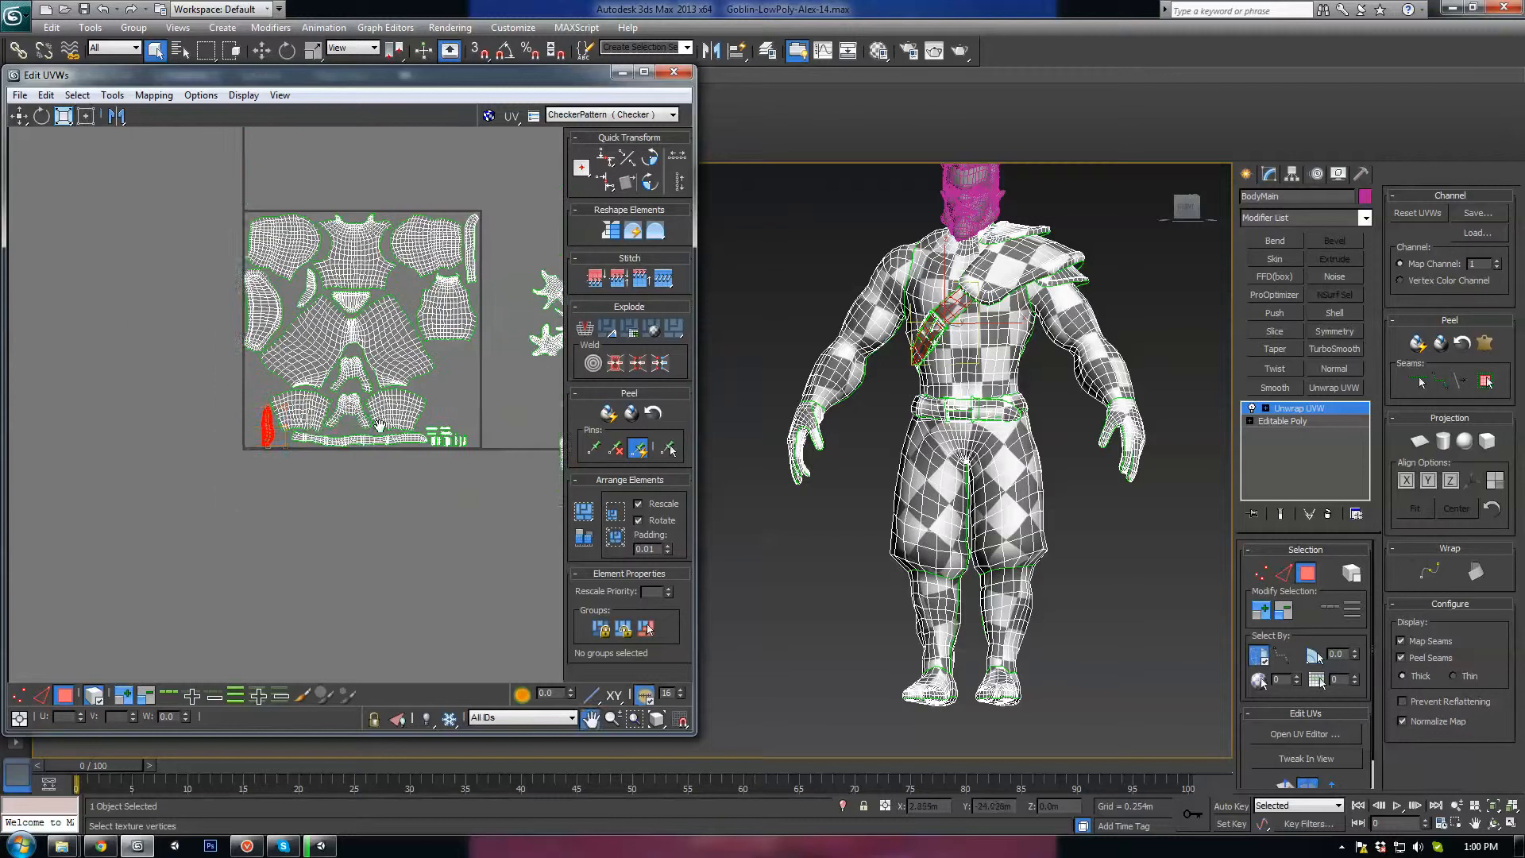
Move both shoe-sole shells into the tile's lower-left corner, stacked along the left border beside the short strap shell.
{"action": "middle_click_drag", "start_coordinate": [484, 283], "coordinate": [421, 327]}
{"action": "left_click", "coordinate": [509, 495]}
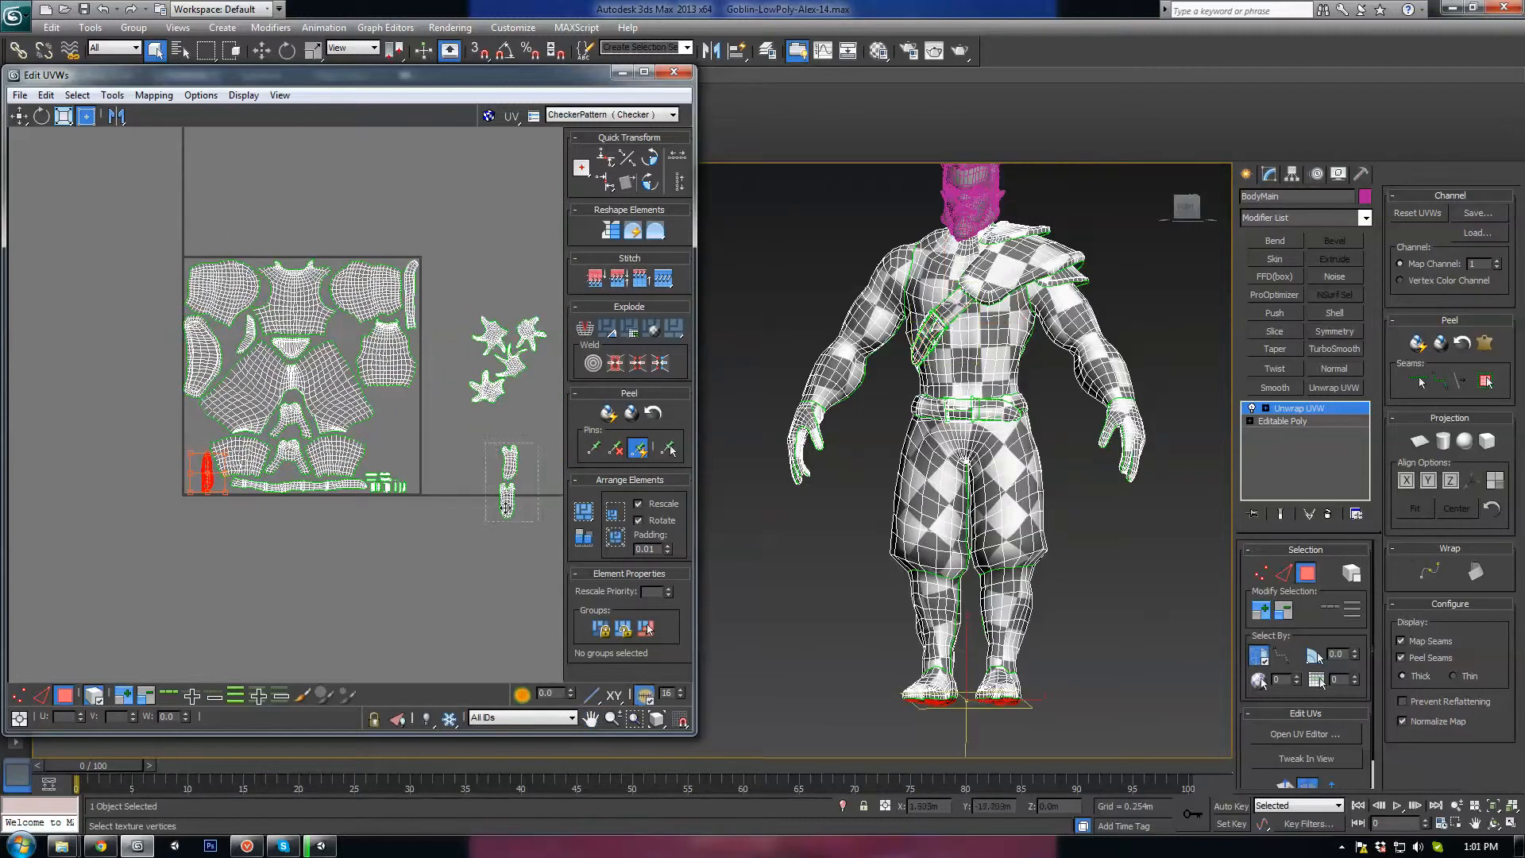
{"action": "left_click_drag", "start_coordinate": [509, 489], "coordinate": [213, 458]}
{"action": "scroll", "coordinate": [188, 465], "scroll_direction": "up", "scroll_amount": 3}
{"action": "scroll", "coordinate": [188, 465], "scroll_direction": "up", "scroll_amount": 3}
{"action": "left_click", "coordinate": [276, 360]}
{"action": "left_click", "coordinate": [219, 340]}
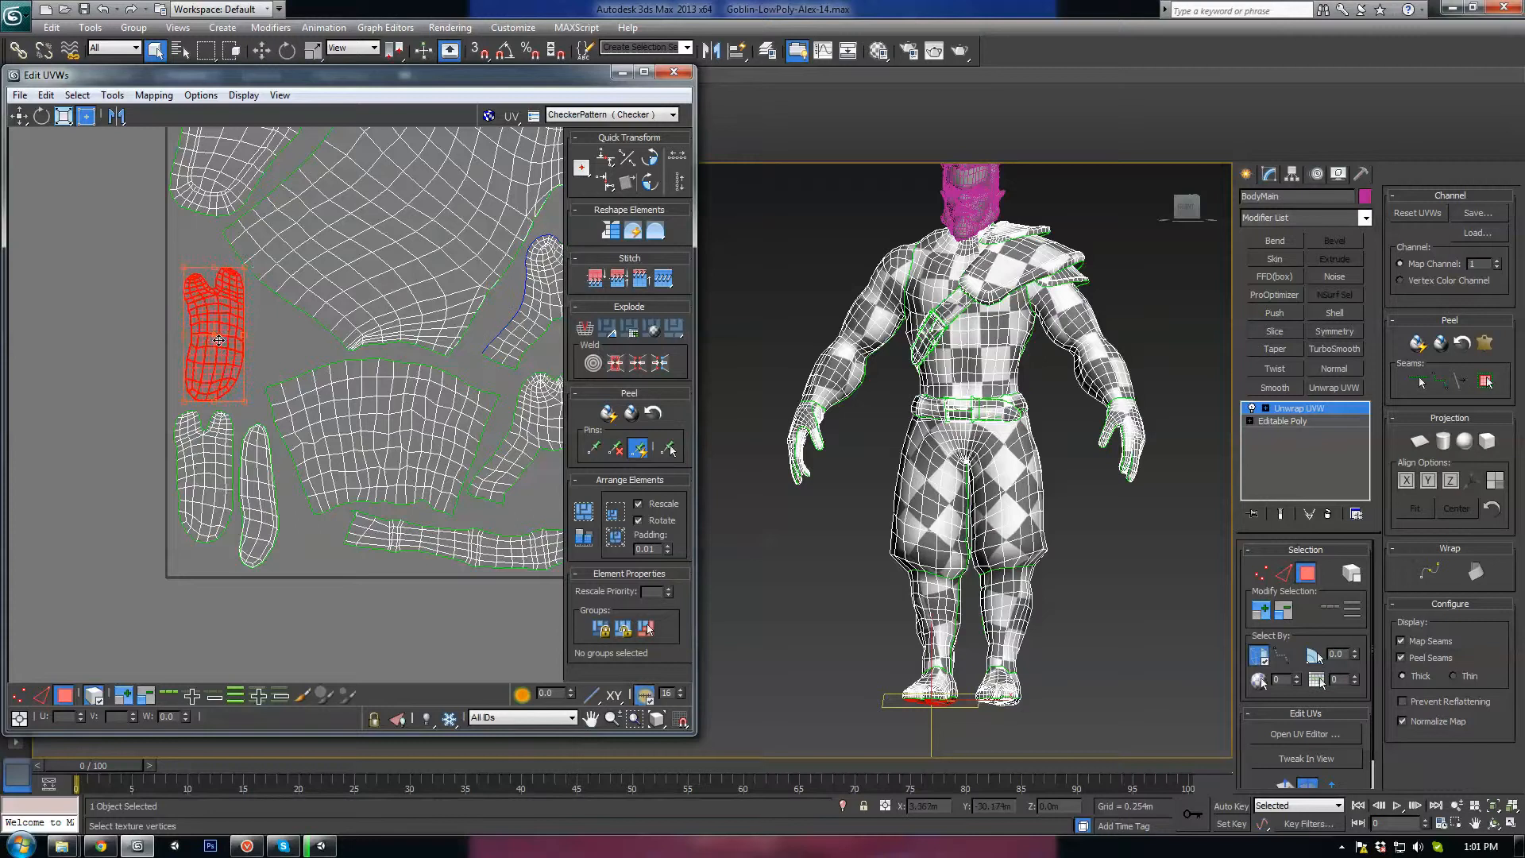
{"action": "left_click_drag", "start_coordinate": [220, 340], "coordinate": [210, 338]}
{"action": "left_click", "coordinate": [214, 445]}
{"action": "left_click_drag", "start_coordinate": [215, 445], "coordinate": [211, 448]}
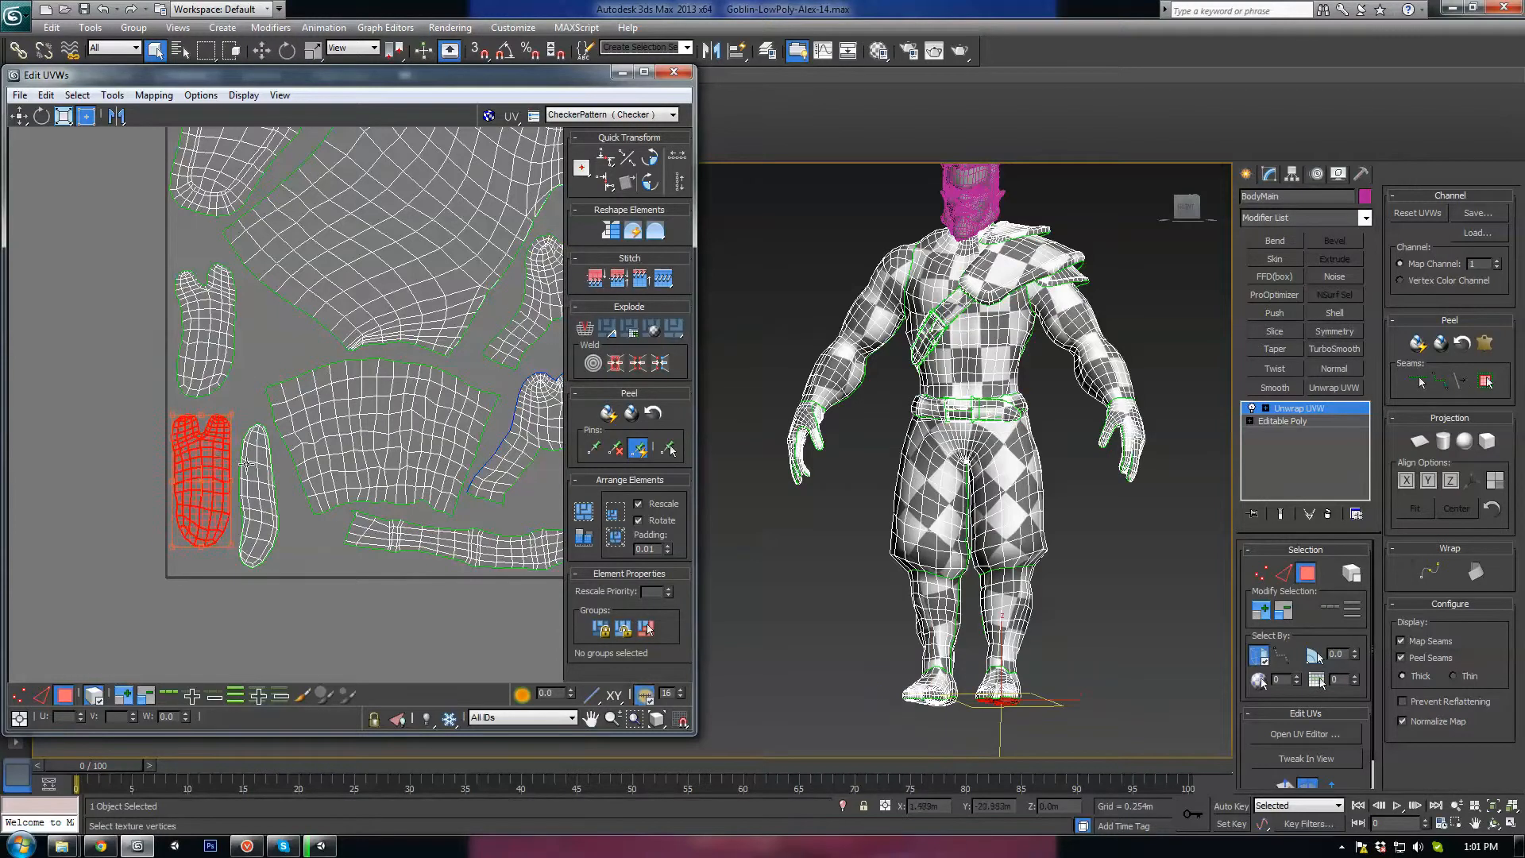
Move the four hand shells together to the tile's lower-right area, below the back shell and above the buckle shells.
{"action": "scroll", "coordinate": [451, 530], "scroll_direction": "down", "scroll_amount": 3}
{"action": "middle_click_drag", "start_coordinate": [533, 485], "coordinate": [86, 486]}
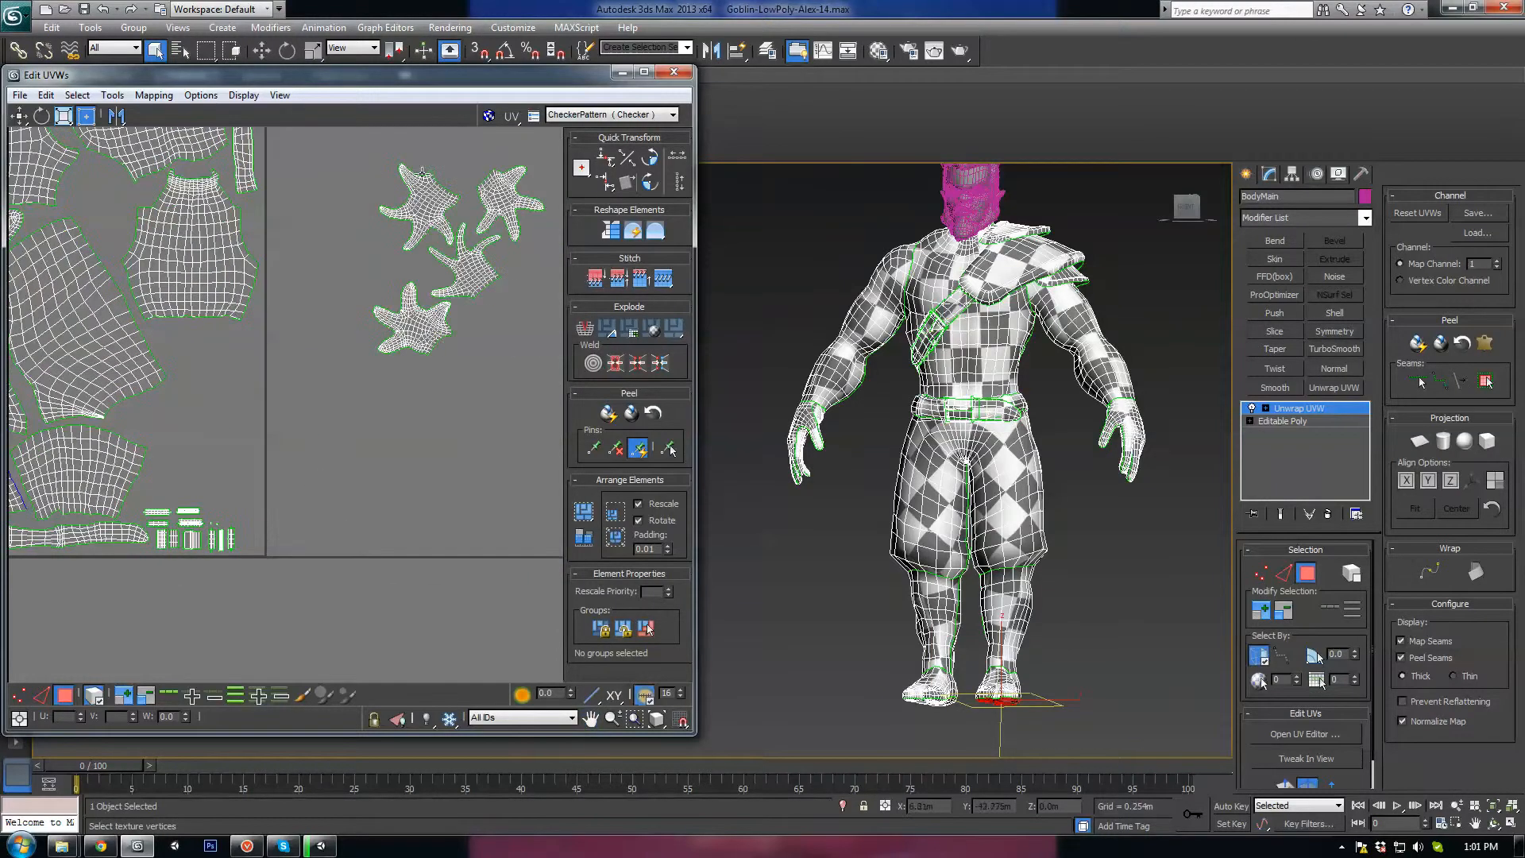
{"action": "left_click_drag", "start_coordinate": [517, 398], "coordinate": [521, 405]}
{"action": "scroll", "coordinate": [389, 442], "scroll_direction": "up", "scroll_amount": 5}
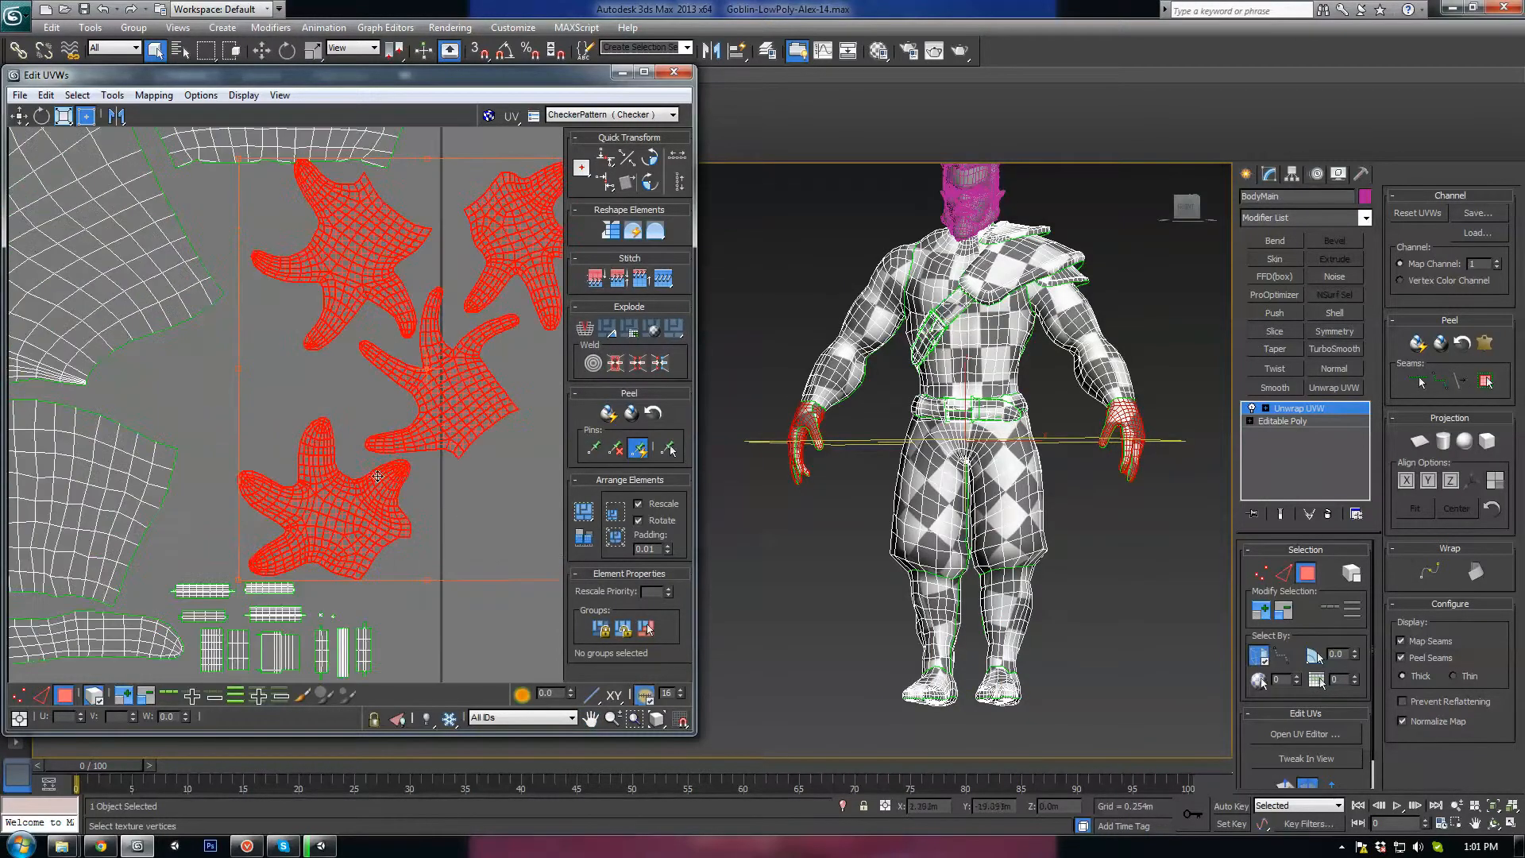
{"action": "left_click", "coordinate": [496, 624]}
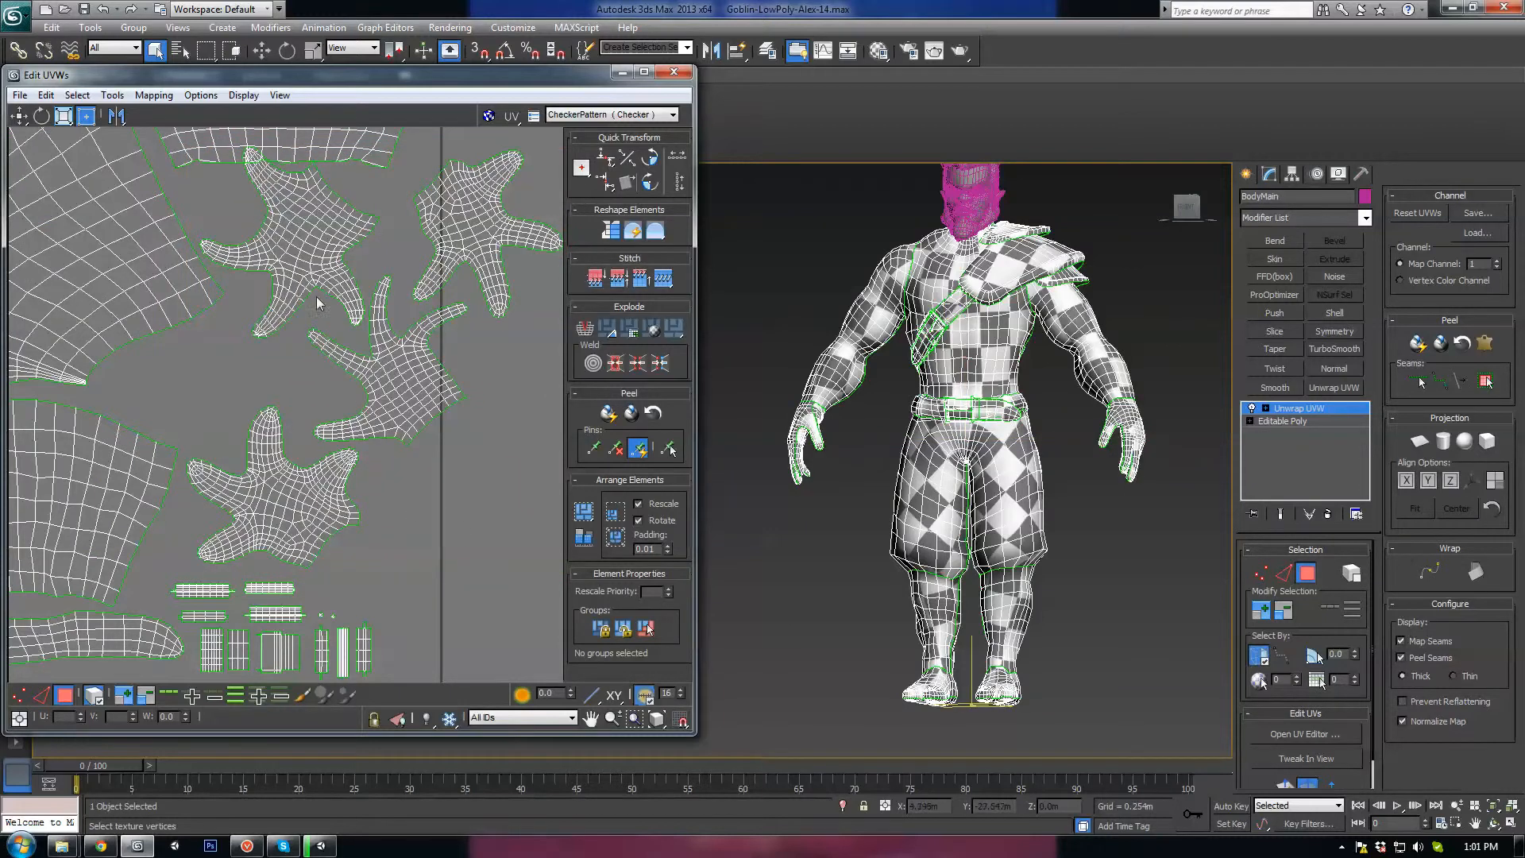
Move all the small buckle shells outside the tile, past its right border.
{"action": "middle_click_drag", "start_coordinate": [414, 394], "coordinate": [408, 468]}
{"action": "middle_click_drag", "start_coordinate": [389, 521], "coordinate": [392, 395]}
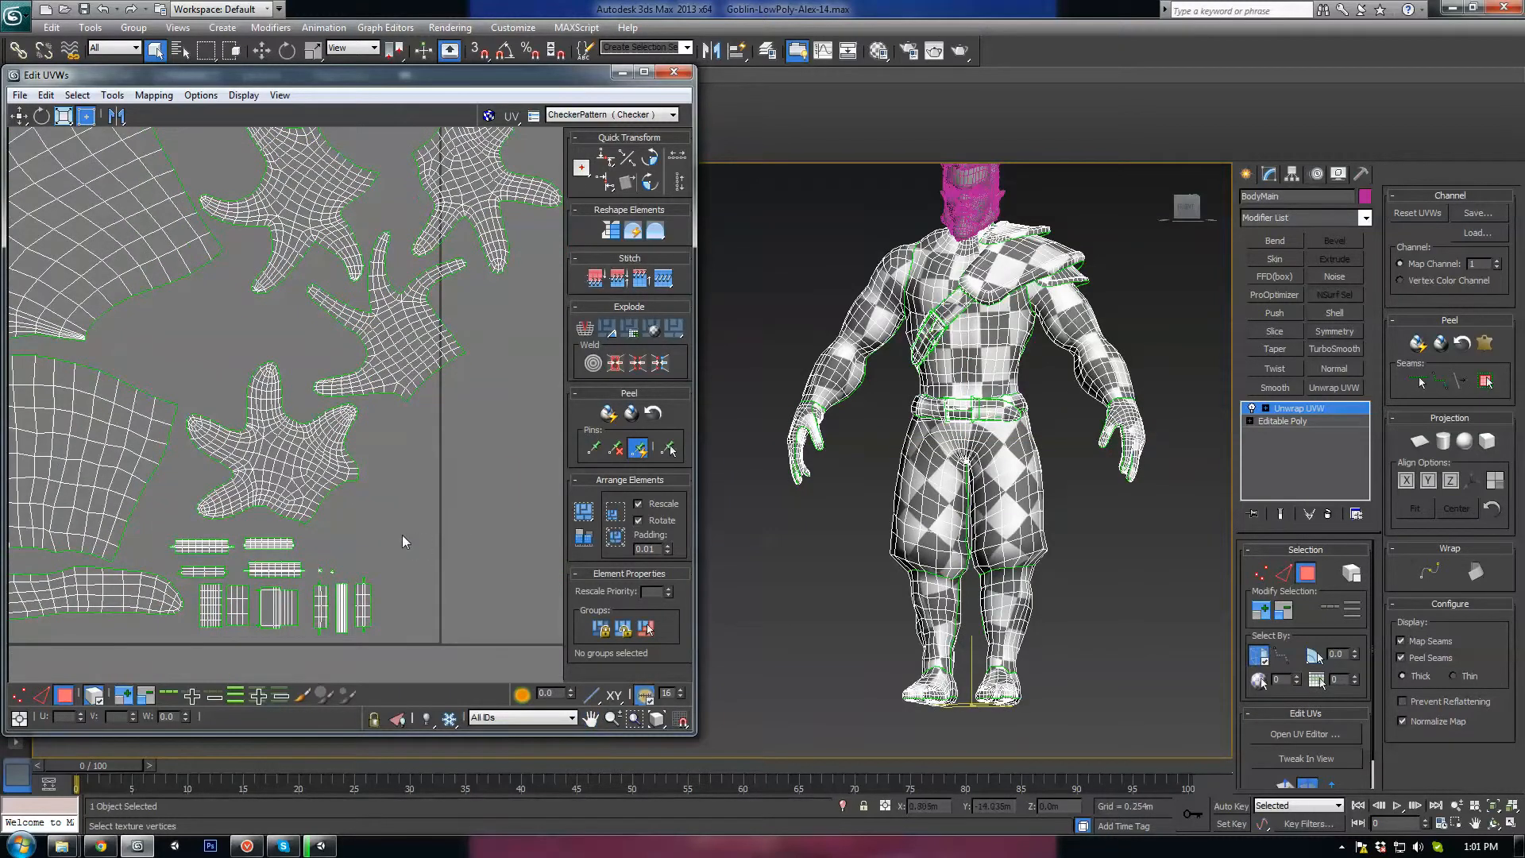
{"action": "left_click_drag", "start_coordinate": [198, 638], "coordinate": [401, 531]}
{"action": "left_click_drag", "start_coordinate": [220, 593], "coordinate": [530, 593]}
Place one hand shell near the tile's bottom border and fit a second, slightly rotated hand shell above it.
{"action": "left_click", "coordinate": [258, 477]}
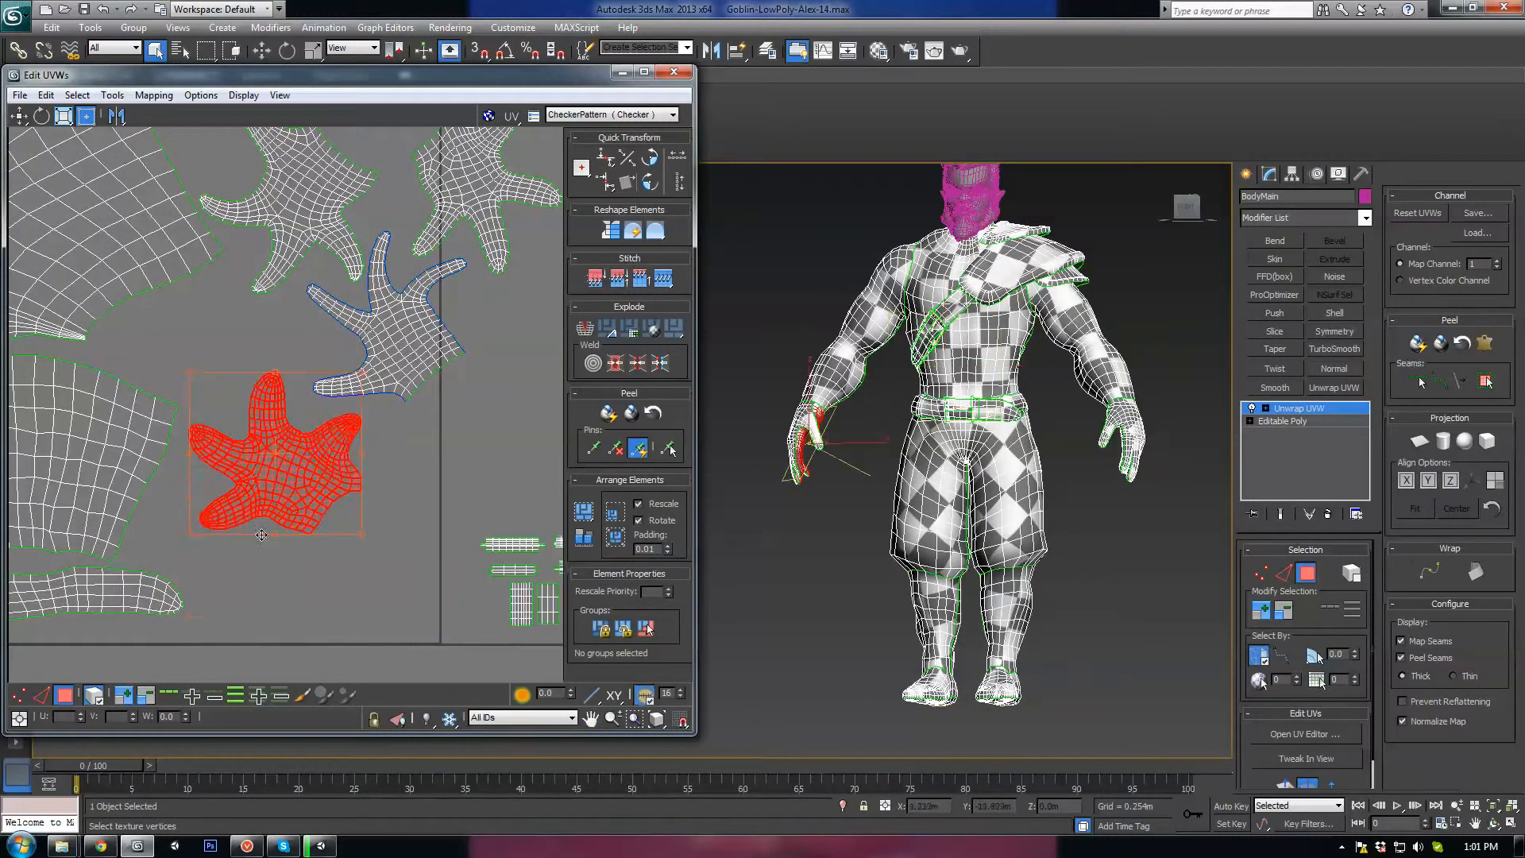
{"action": "left_click_drag", "start_coordinate": [258, 476], "coordinate": [259, 572]}
{"action": "left_click_drag", "start_coordinate": [373, 365], "coordinate": [345, 470]}
{"action": "left_click_drag", "start_coordinate": [353, 347], "coordinate": [336, 353]}
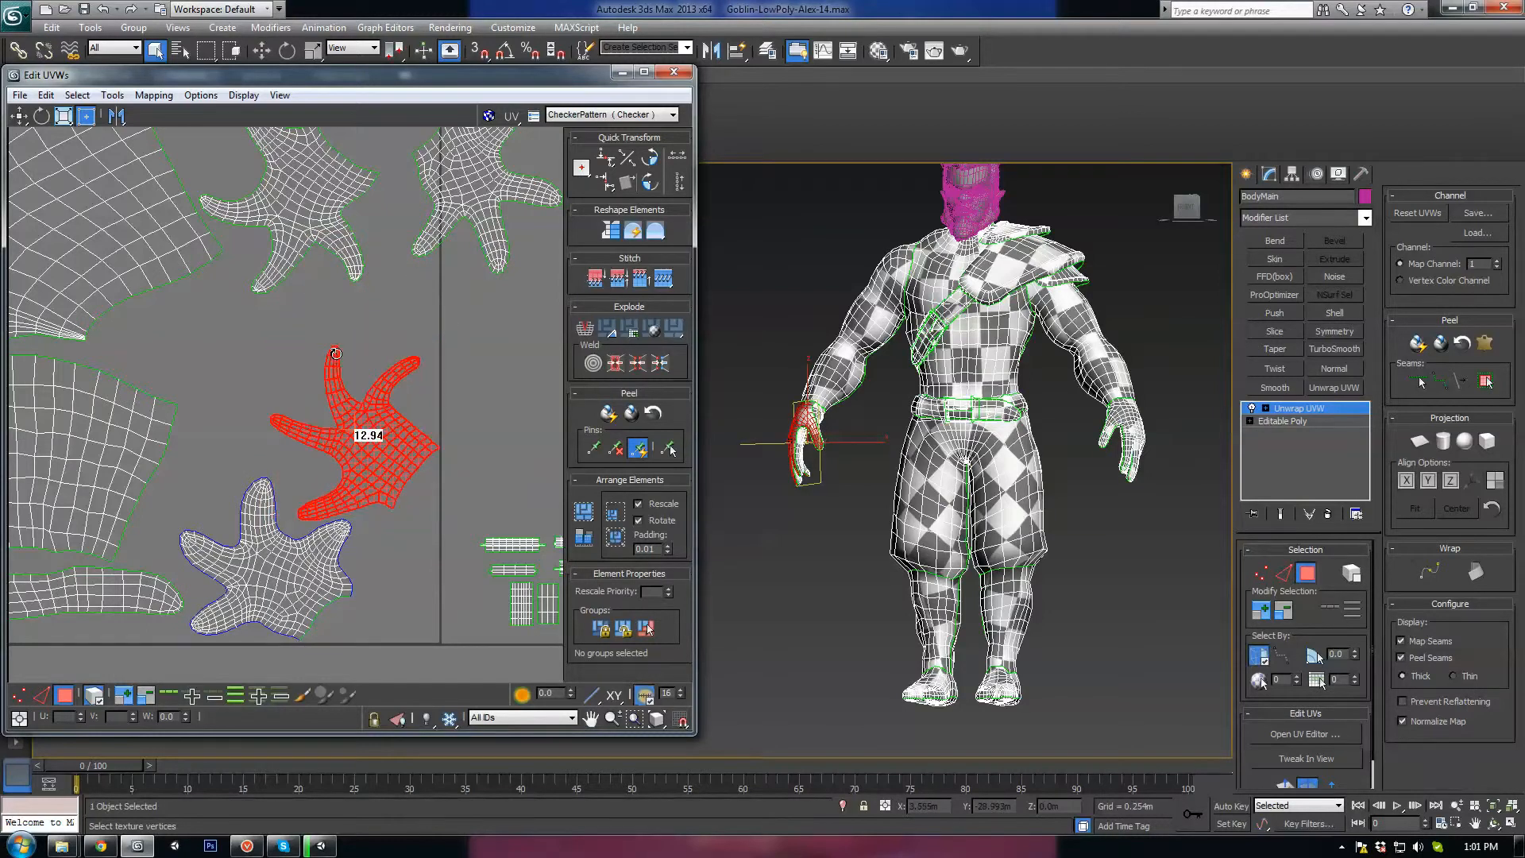
{"action": "left_click_drag", "start_coordinate": [373, 408], "coordinate": [361, 410]}
Rotate the other two hand shells and fit them between the trouser shell, the back shell and the placed hands.
{"action": "left_click_drag", "start_coordinate": [310, 223], "coordinate": [250, 375]}
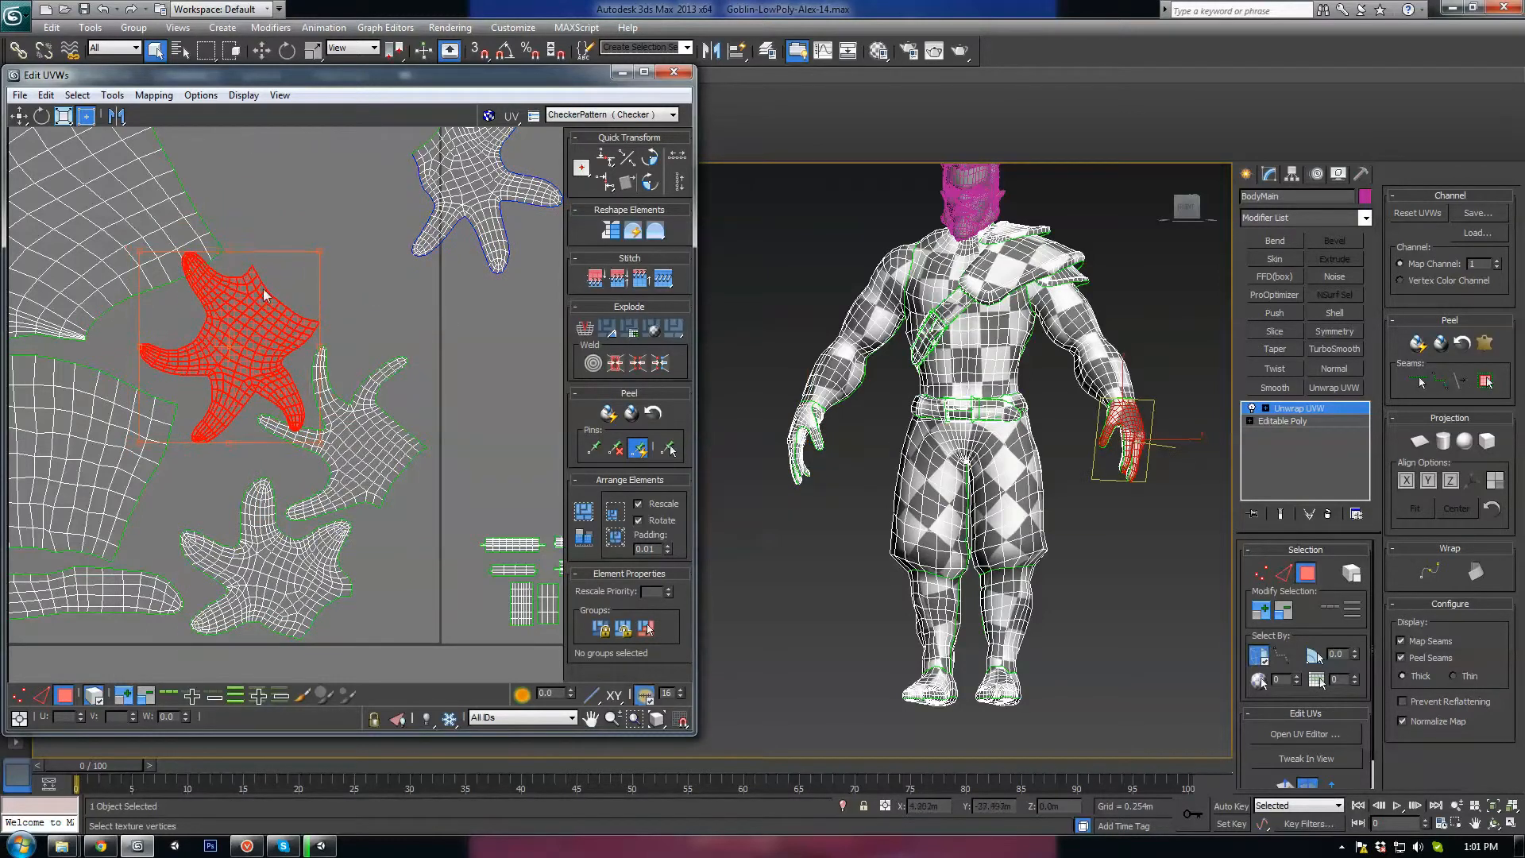
{"action": "left_click_drag", "start_coordinate": [230, 252], "coordinate": [231, 327]}
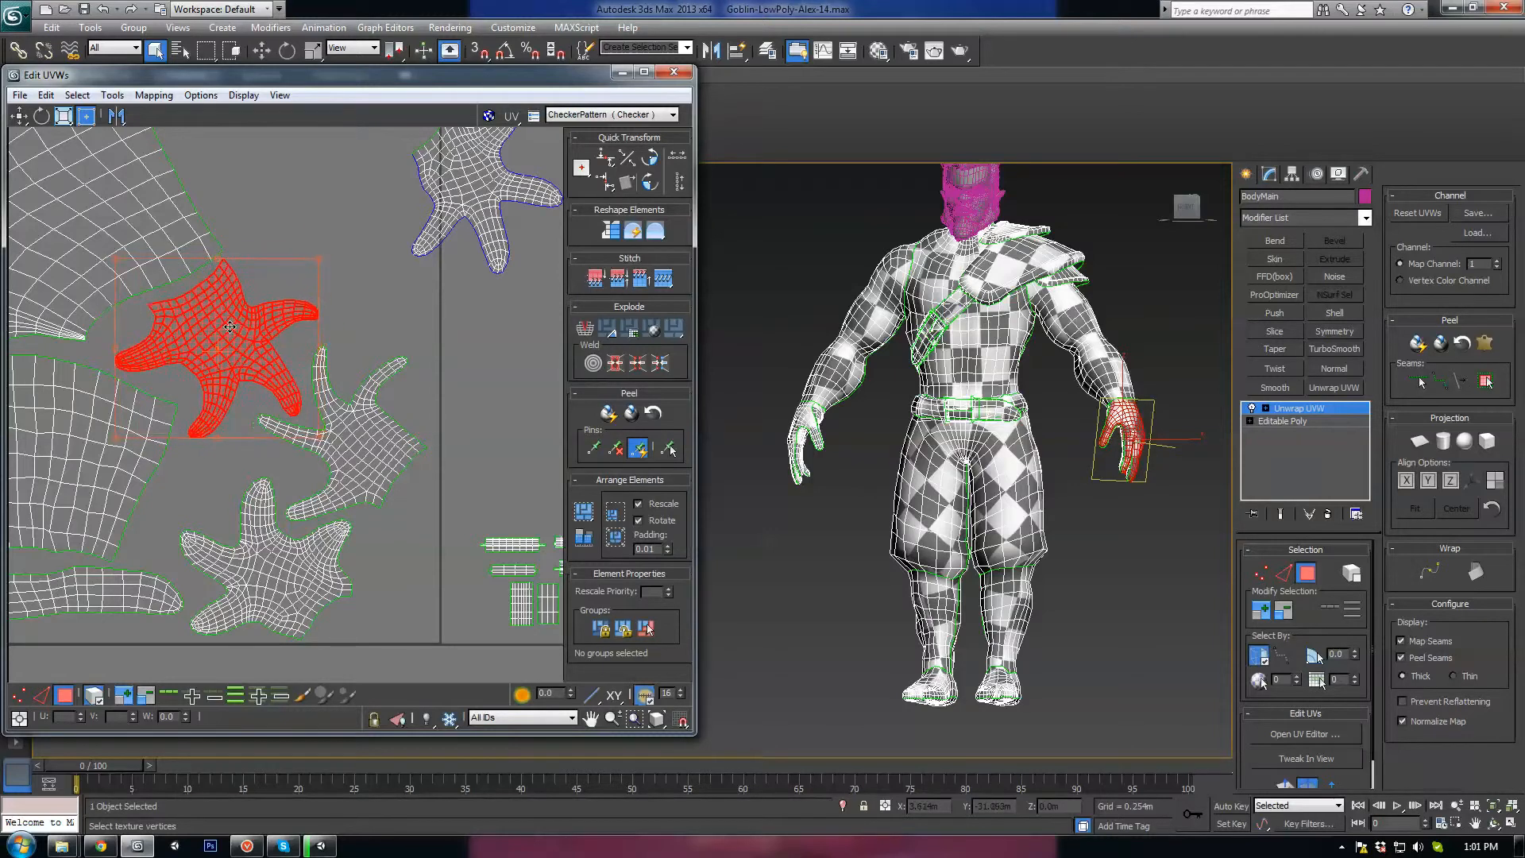
{"action": "middle_click_drag", "start_coordinate": [439, 264], "coordinate": [432, 400]}
{"action": "left_click_drag", "start_coordinate": [492, 281], "coordinate": [294, 321]}
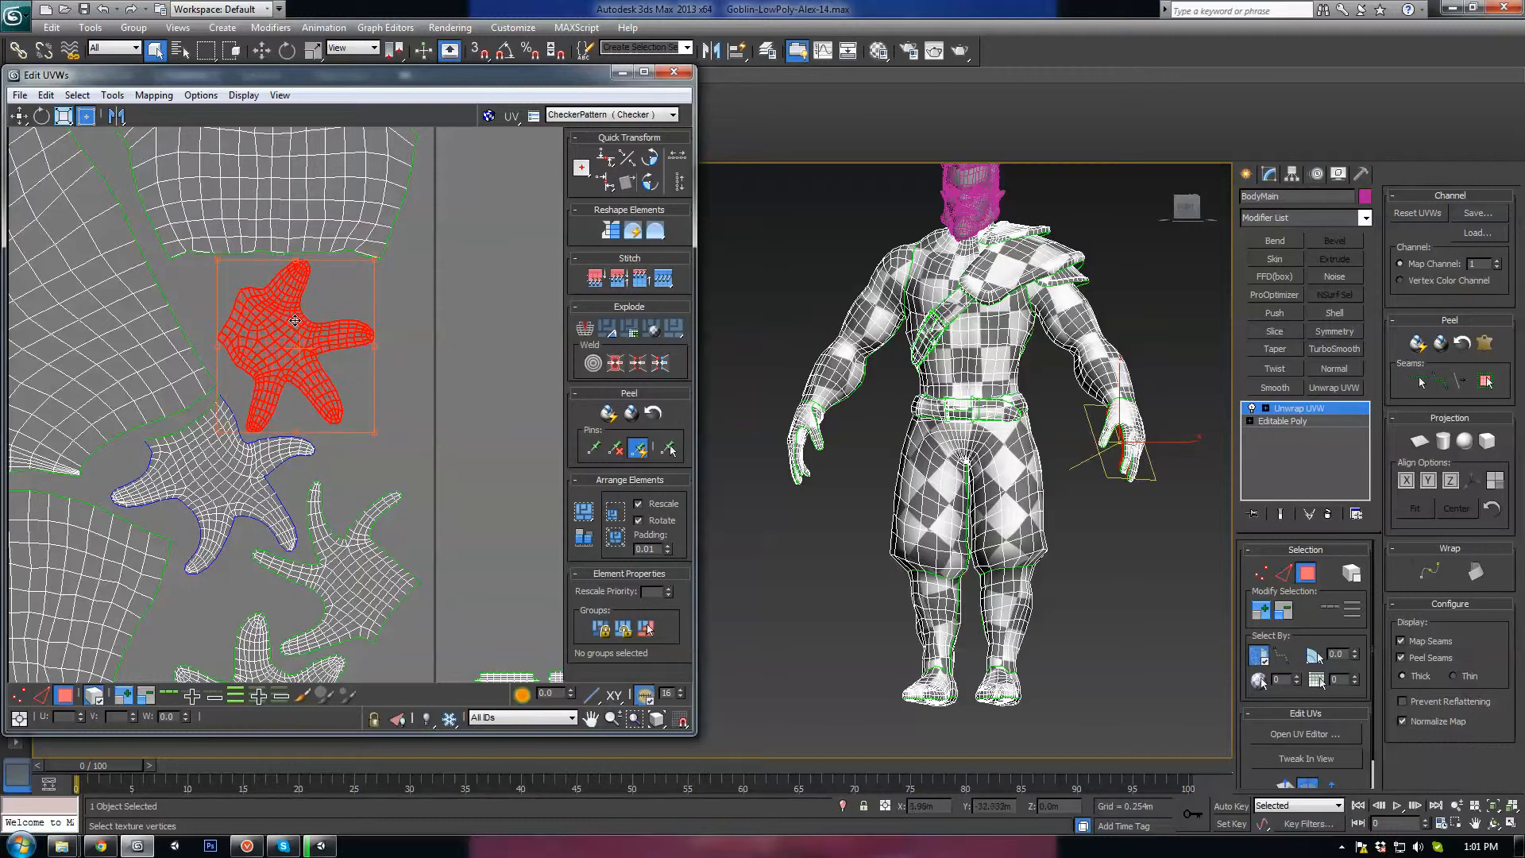
{"action": "left_click_drag", "start_coordinate": [299, 258], "coordinate": [299, 259]}
{"action": "left_click_drag", "start_coordinate": [312, 318], "coordinate": [308, 319]}
{"action": "scroll", "coordinate": [374, 407], "scroll_direction": "down", "scroll_amount": 5}
{"action": "middle_click_drag", "start_coordinate": [261, 354], "coordinate": [322, 356]}
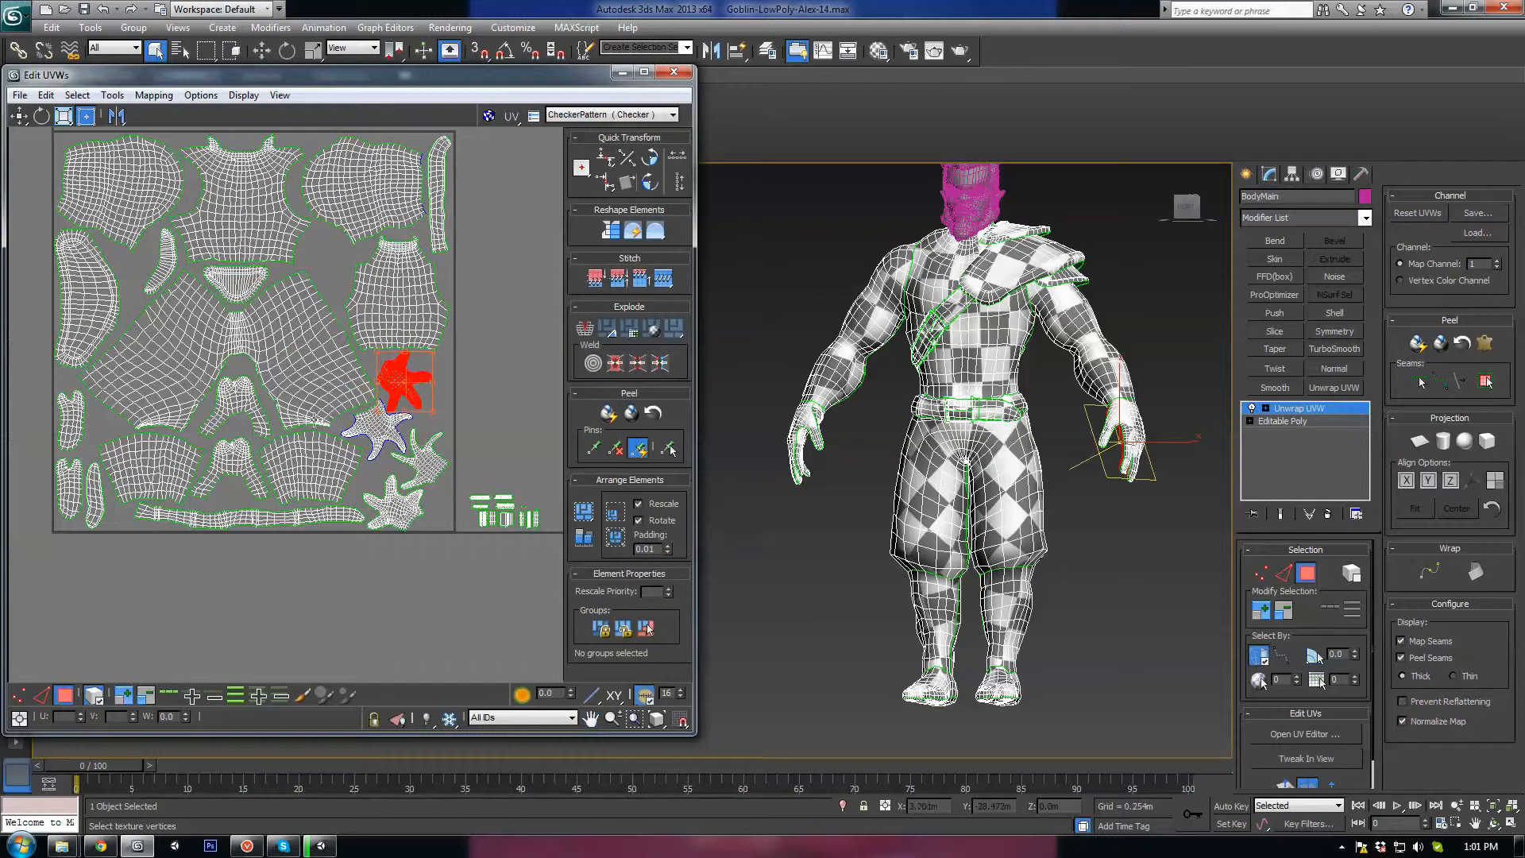
Rotate the buckle shells 90 degrees and move them to the tile's right border, beside the upper hand shells.
{"action": "middle_click_drag", "start_coordinate": [484, 500], "coordinate": [390, 454]}
{"action": "scroll", "coordinate": [397, 474], "scroll_direction": "up", "scroll_amount": 4}
{"action": "left_click_drag", "start_coordinate": [375, 495], "coordinate": [344, 307]}
{"action": "middle_click_drag", "start_coordinate": [344, 307], "coordinate": [354, 384]}
{"action": "scroll", "coordinate": [354, 385], "scroll_direction": "up", "scroll_amount": 3}
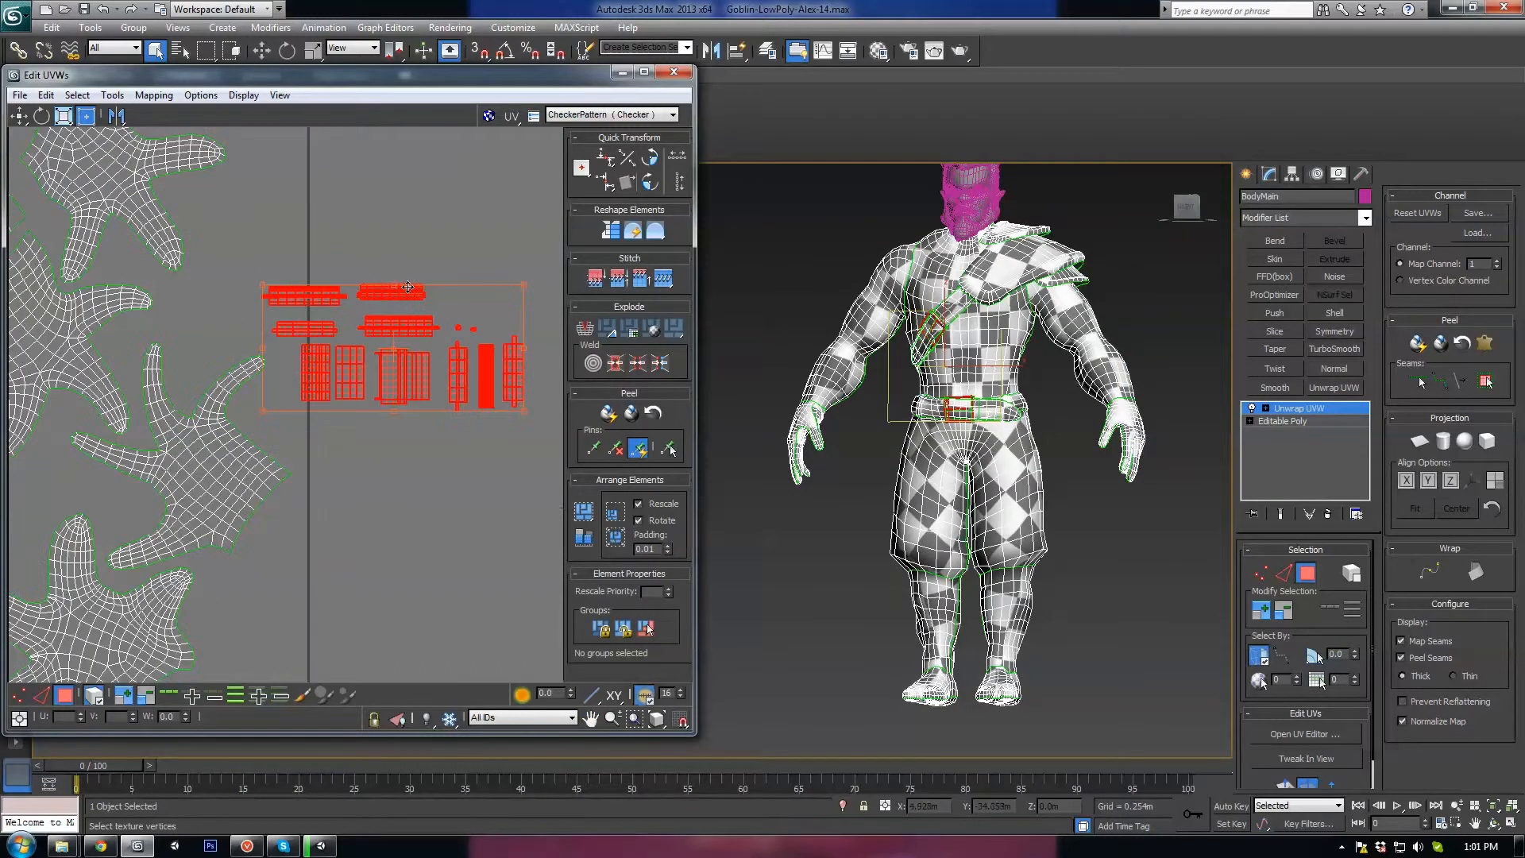
{"action": "left_click_drag", "start_coordinate": [398, 281], "coordinate": [451, 355]}
{"action": "middle_click_drag", "start_coordinate": [399, 365], "coordinate": [427, 425]}
{"action": "left_click_drag", "start_coordinate": [425, 425], "coordinate": [323, 273]}
{"action": "middle_click_drag", "start_coordinate": [331, 286], "coordinate": [332, 350]}
Move the two tiny buckle shells beside the stacked ones and nudge the lower three stacked shells into line.
{"action": "left_click", "coordinate": [448, 382]}
{"action": "left_click_drag", "start_coordinate": [359, 372], "coordinate": [340, 406]}
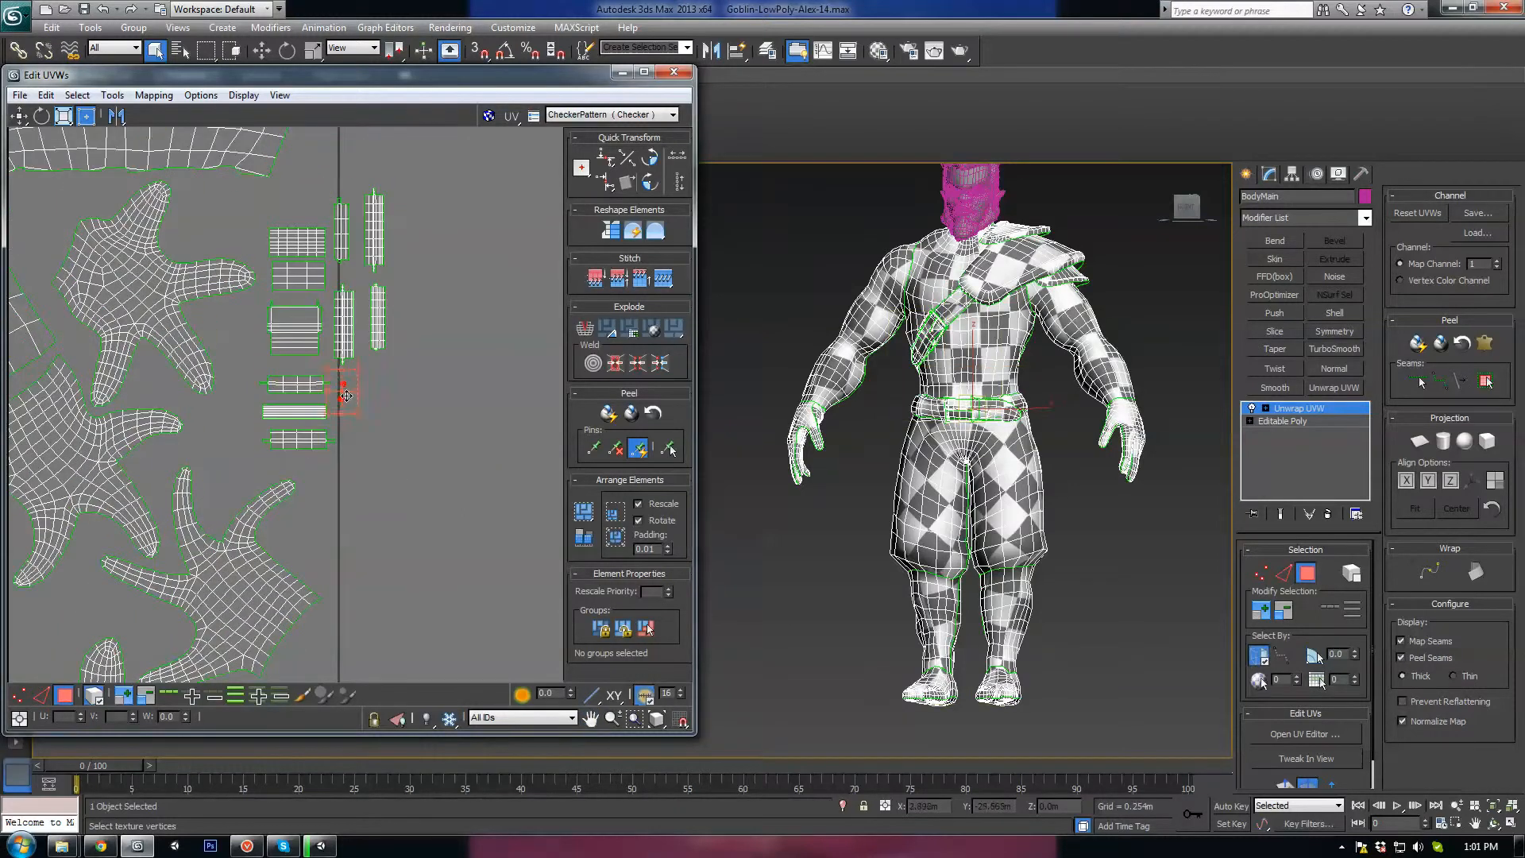
{"action": "left_click_drag", "start_coordinate": [270, 441], "coordinate": [272, 443]}
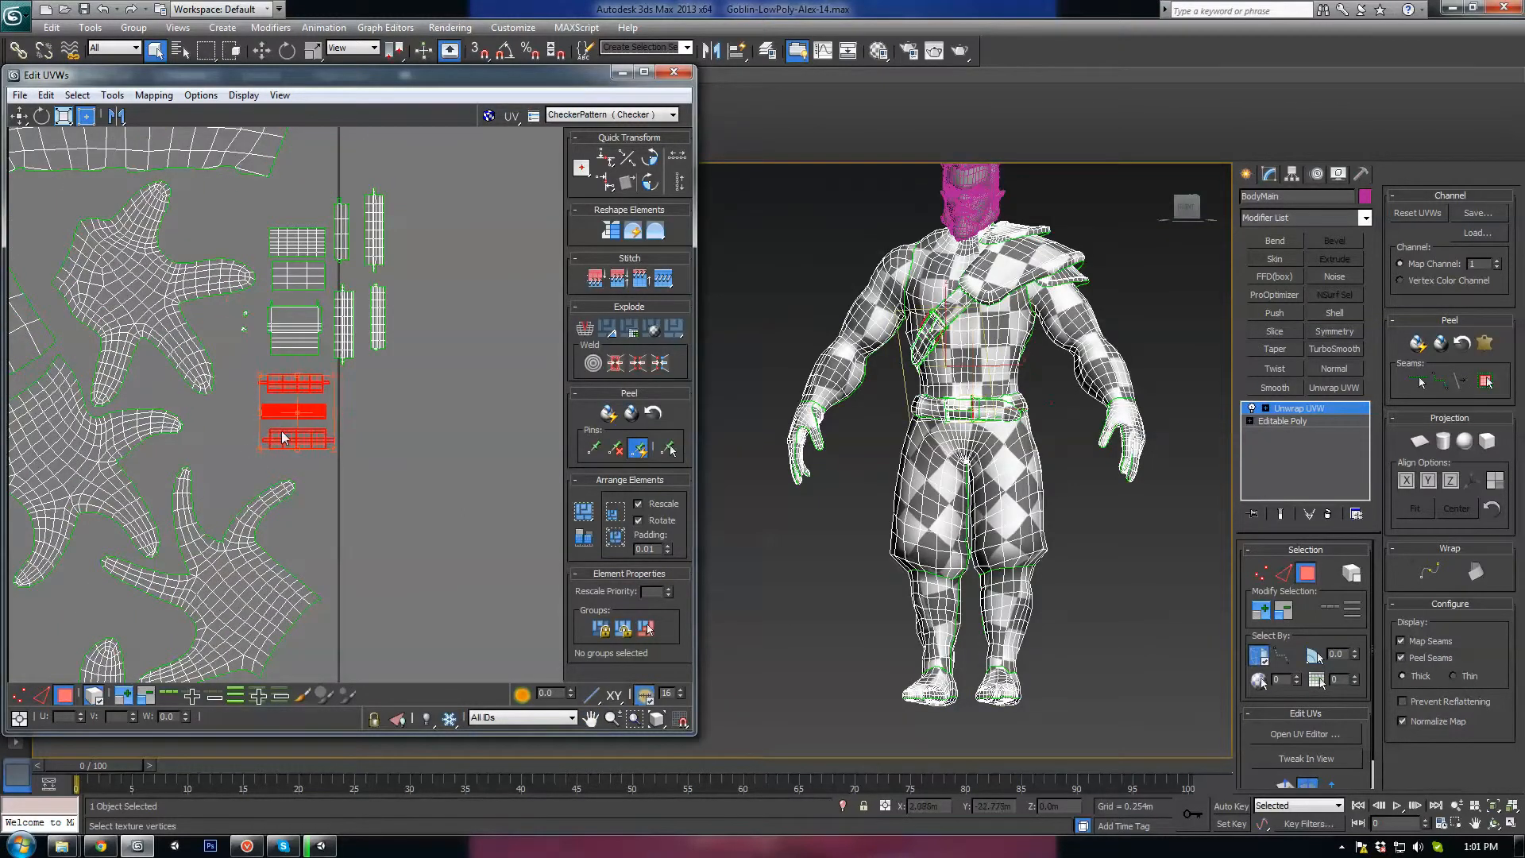
{"action": "middle_click_drag", "start_coordinate": [347, 346], "coordinate": [350, 418]}
{"action": "left_click_drag", "start_coordinate": [346, 410], "coordinate": [346, 410]}
Move the four narrow upright buckle shells into the tile's lower-right corner, beside the lowest hand shell, and deselect them.
{"action": "middle_click_drag", "start_coordinate": [346, 410], "coordinate": [380, 245]}
{"action": "left_click_drag", "start_coordinate": [380, 245], "coordinate": [337, 672]}
{"action": "middle_click_drag", "start_coordinate": [337, 672], "coordinate": [387, 373]}
{"action": "scroll", "coordinate": [381, 387], "scroll_direction": "up", "scroll_amount": 3}
{"action": "left_click_drag", "start_coordinate": [380, 387], "coordinate": [376, 394]}
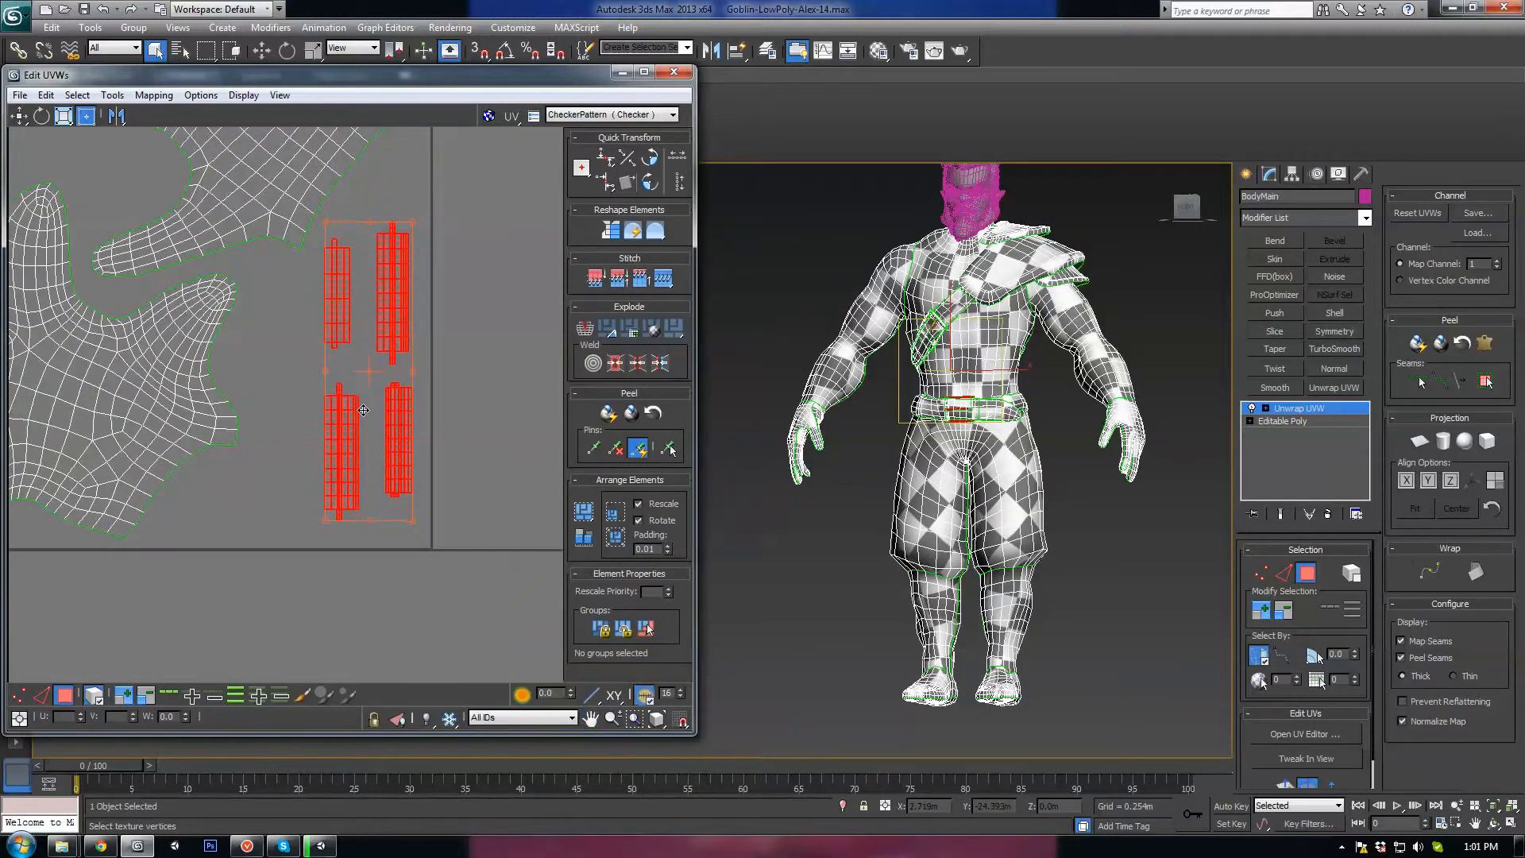
{"action": "scroll", "coordinate": [376, 394], "scroll_direction": "down", "scroll_amount": 5}
{"action": "scroll", "coordinate": [417, 361], "scroll_direction": "down", "scroll_amount": 6}
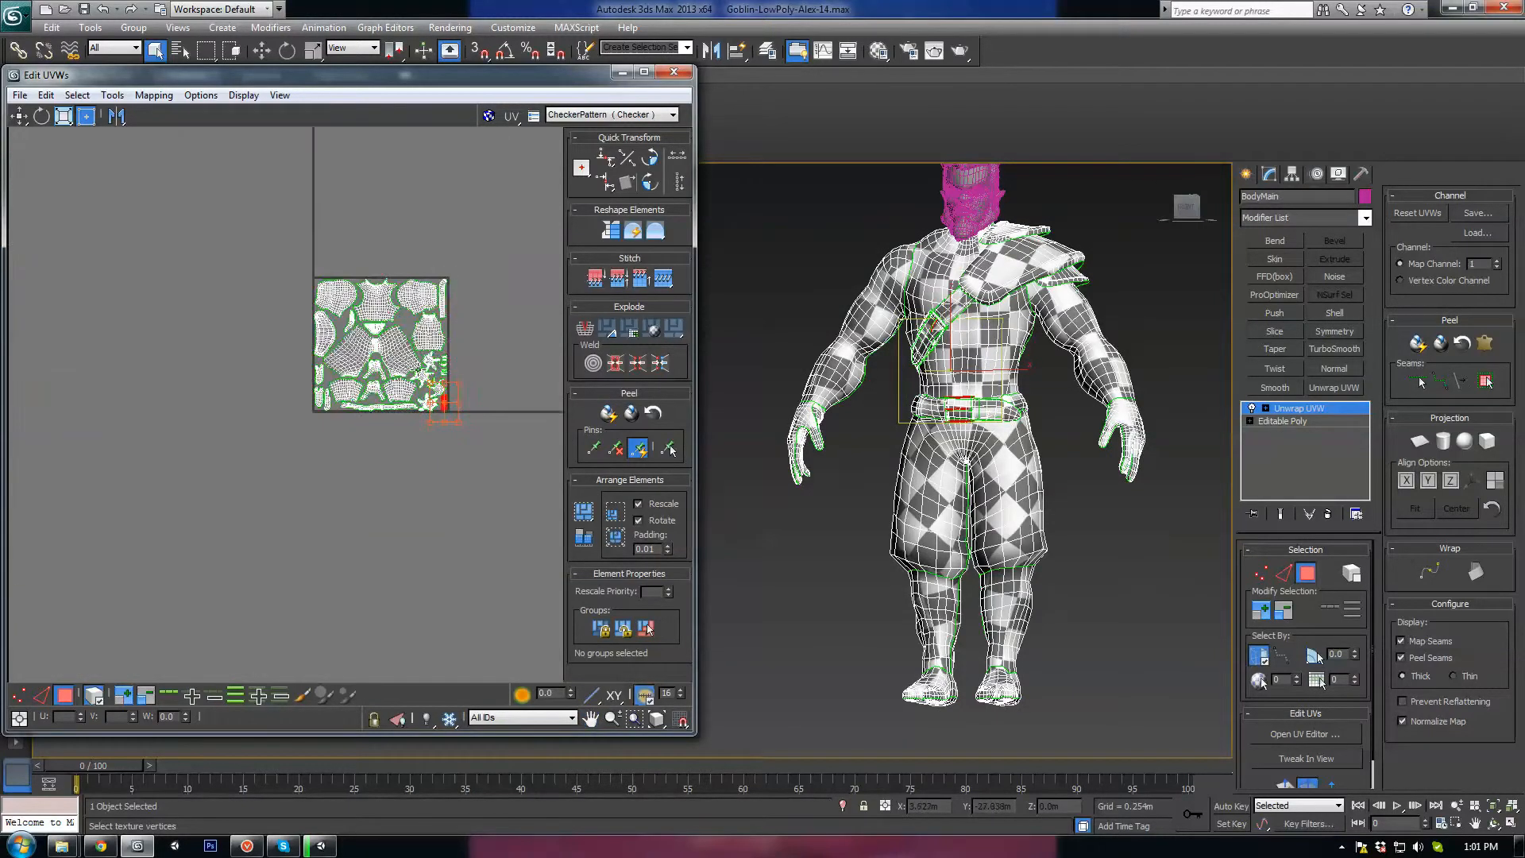
{"action": "left_click", "coordinate": [476, 298]}
{"action": "scroll", "coordinate": [402, 341], "scroll_direction": "up", "scroll_amount": 4}
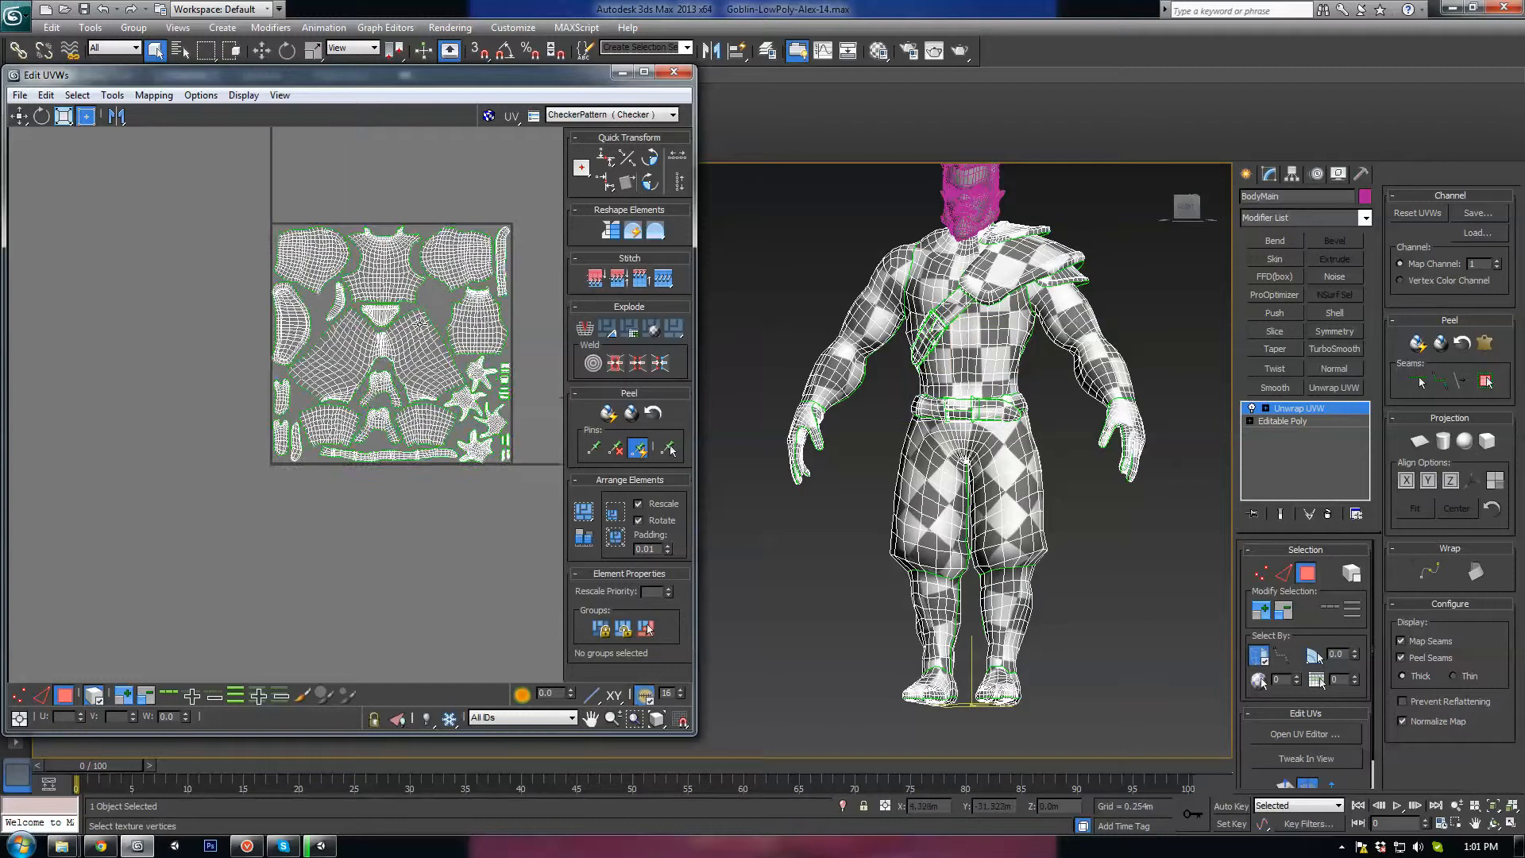
Hide the model's edged faces and inspect the checker pattern on the belt, buckles and whole body.
{"action": "middle_click_drag", "start_coordinate": [1012, 421], "coordinate": [998, 446]}
{"action": "scroll", "coordinate": [999, 443], "scroll_direction": "up", "scroll_amount": 3}
{"action": "key", "text": "F4"}
{"action": "middle_click_drag", "start_coordinate": [1015, 383], "coordinate": [970, 282], "text": "alt"}
{"action": "middle_click_drag", "start_coordinate": [970, 282], "coordinate": [942, 393]}
{"action": "scroll", "coordinate": [942, 394], "scroll_direction": "up", "scroll_amount": 2}
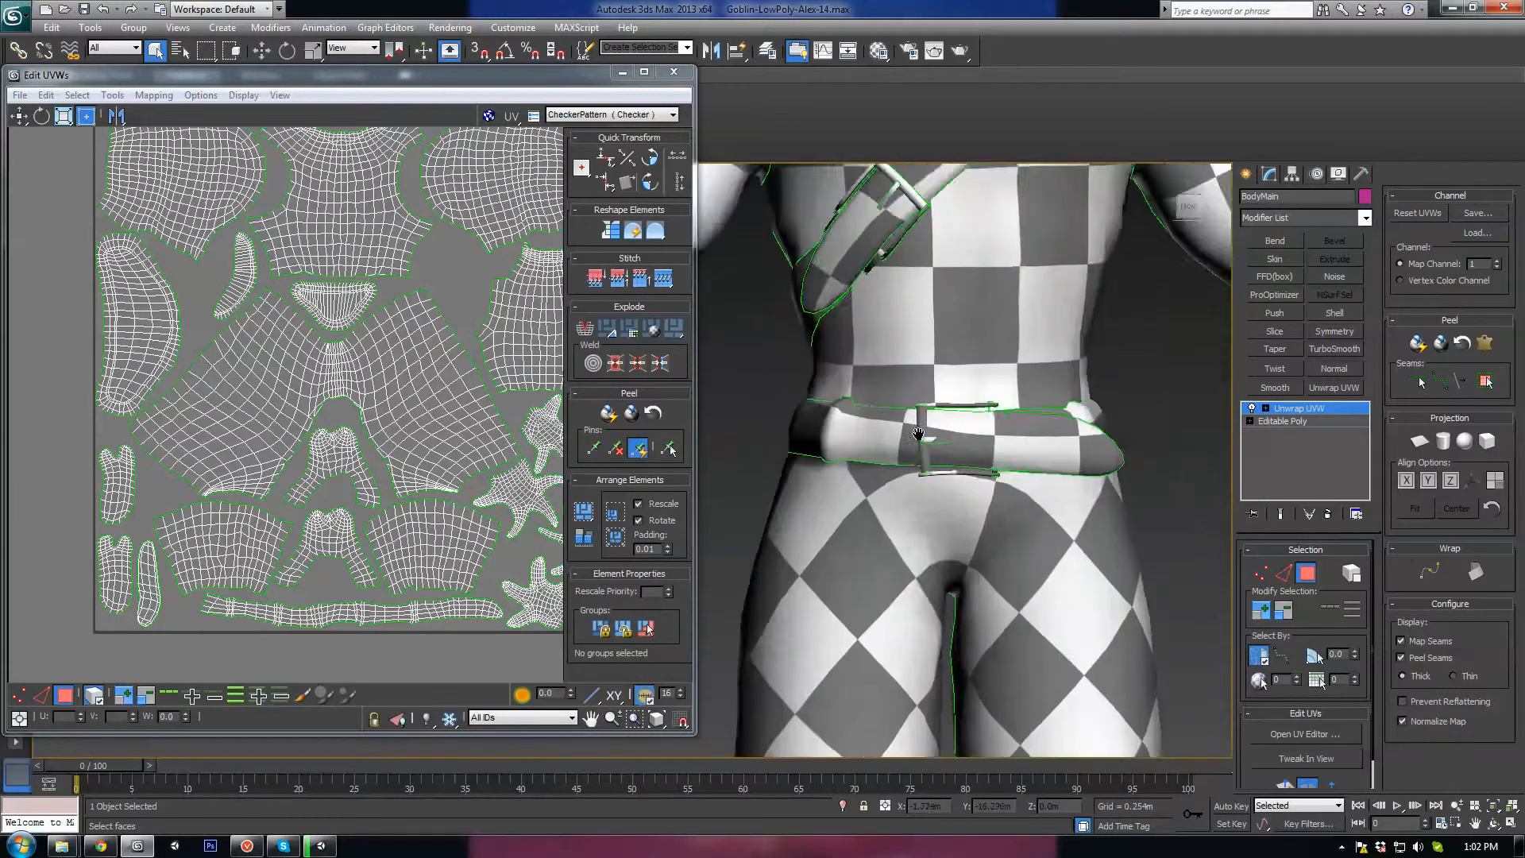
{"action": "scroll", "coordinate": [897, 429], "scroll_direction": "down", "scroll_amount": 5}
{"action": "middle_click_drag", "start_coordinate": [885, 436], "coordinate": [915, 458], "text": "alt"}
{"action": "scroll", "coordinate": [940, 457], "scroll_direction": "up", "scroll_amount": 3}
{"action": "scroll", "coordinate": [843, 478], "scroll_direction": "down", "scroll_amount": 4}
{"action": "scroll", "coordinate": [874, 451], "scroll_direction": "down", "scroll_amount": 3}
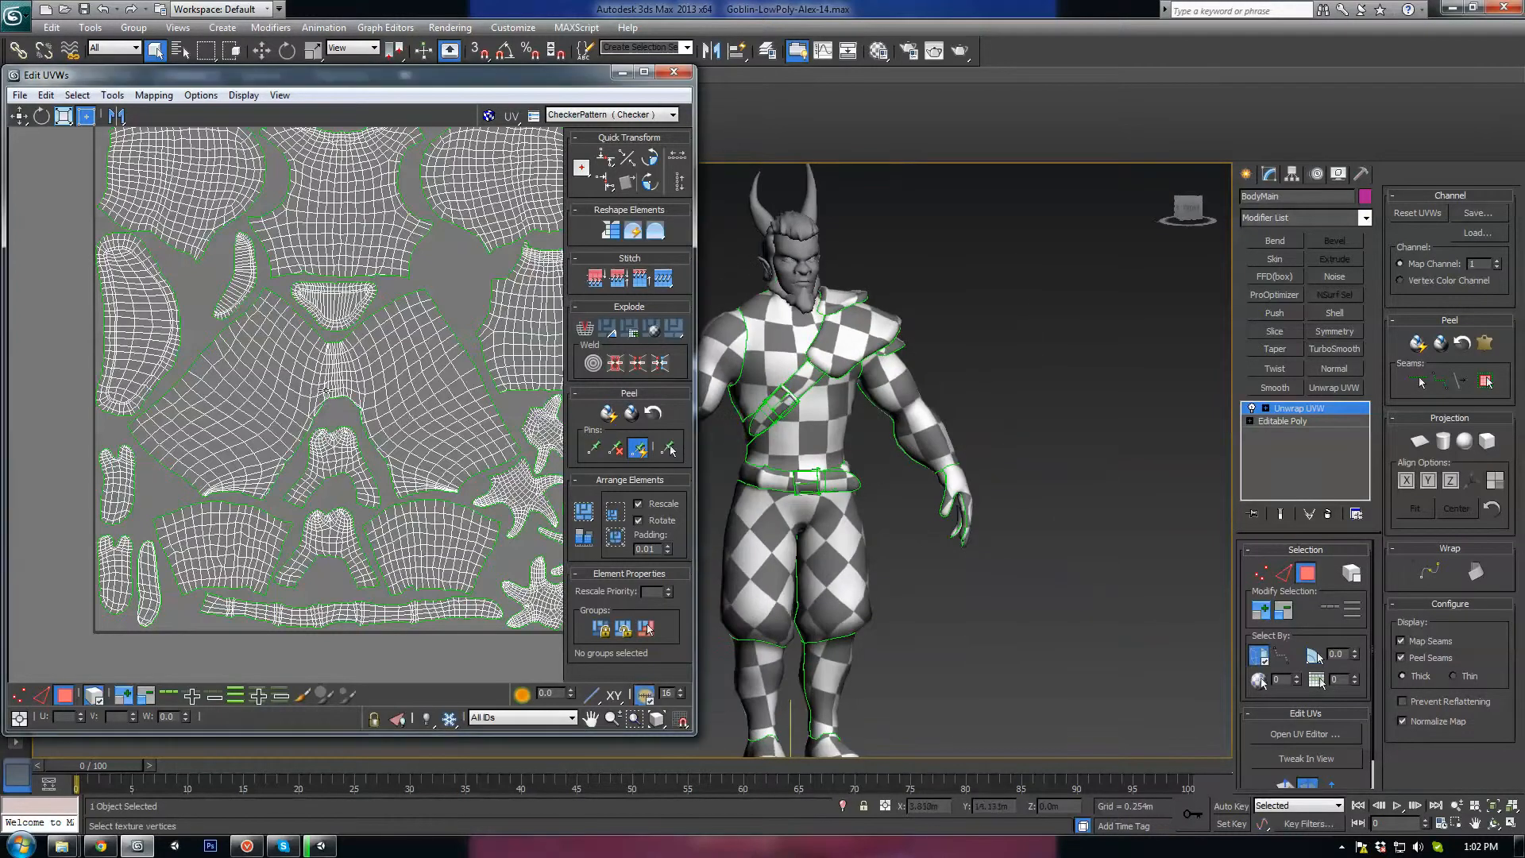
Select the back shell and shift it slightly up and inward, tight under the right-hand arm shell.
{"action": "middle_click_drag", "start_coordinate": [361, 372], "coordinate": [325, 374]}
{"action": "scroll", "coordinate": [326, 375], "scroll_direction": "down", "scroll_amount": 5}
{"action": "scroll", "coordinate": [386, 394], "scroll_direction": "up", "scroll_amount": 4}
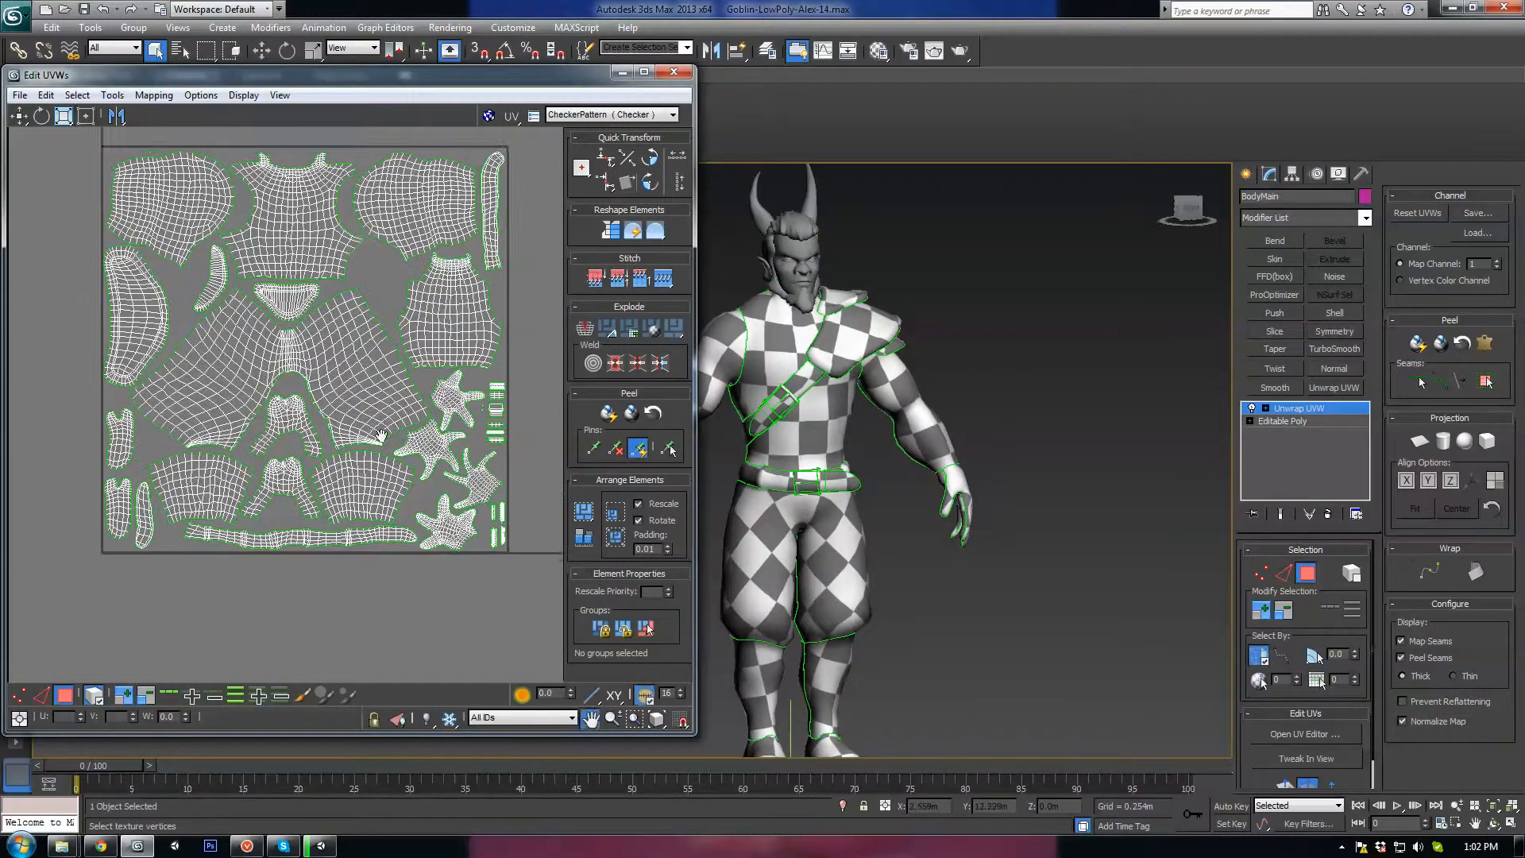
{"action": "left_click", "coordinate": [430, 331]}
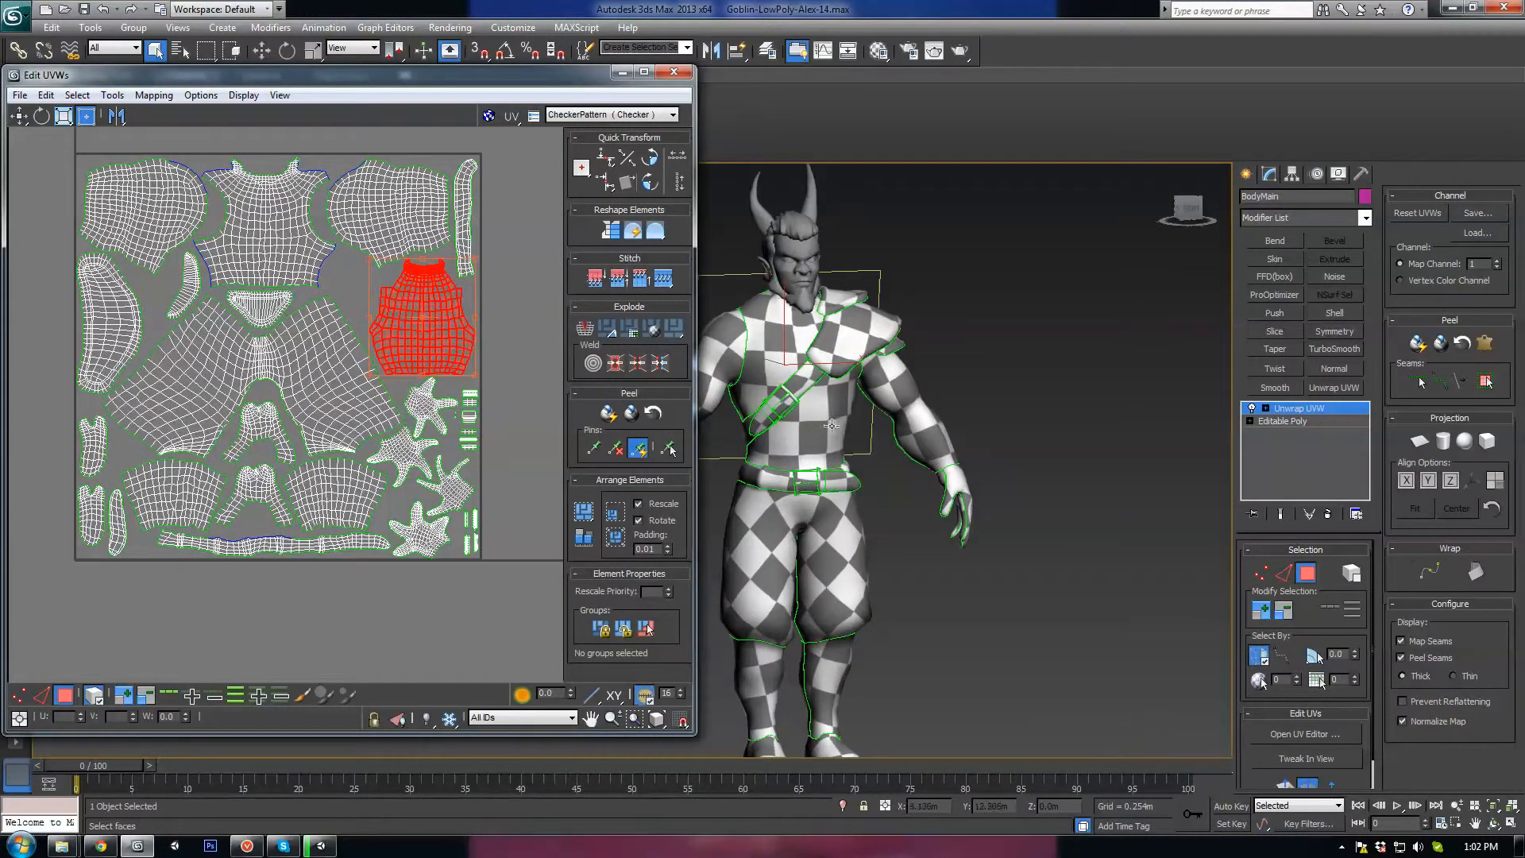
{"action": "middle_click_drag", "start_coordinate": [832, 426], "coordinate": [844, 428], "text": "alt"}
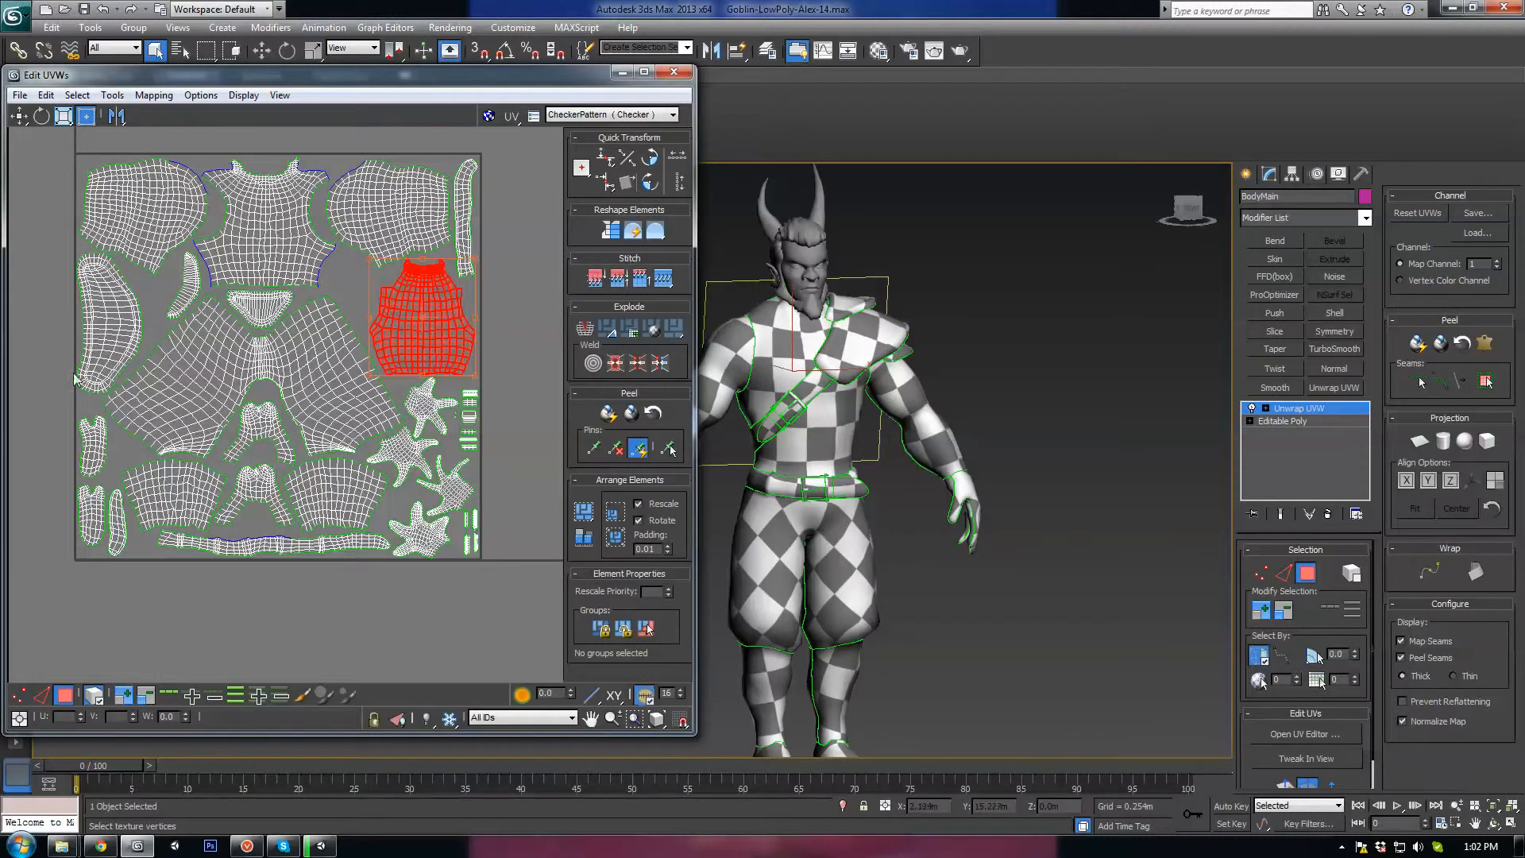
{"action": "middle_click_drag", "start_coordinate": [497, 364], "coordinate": [484, 378]}
{"action": "left_click_drag", "start_coordinate": [428, 319], "coordinate": [415, 298]}
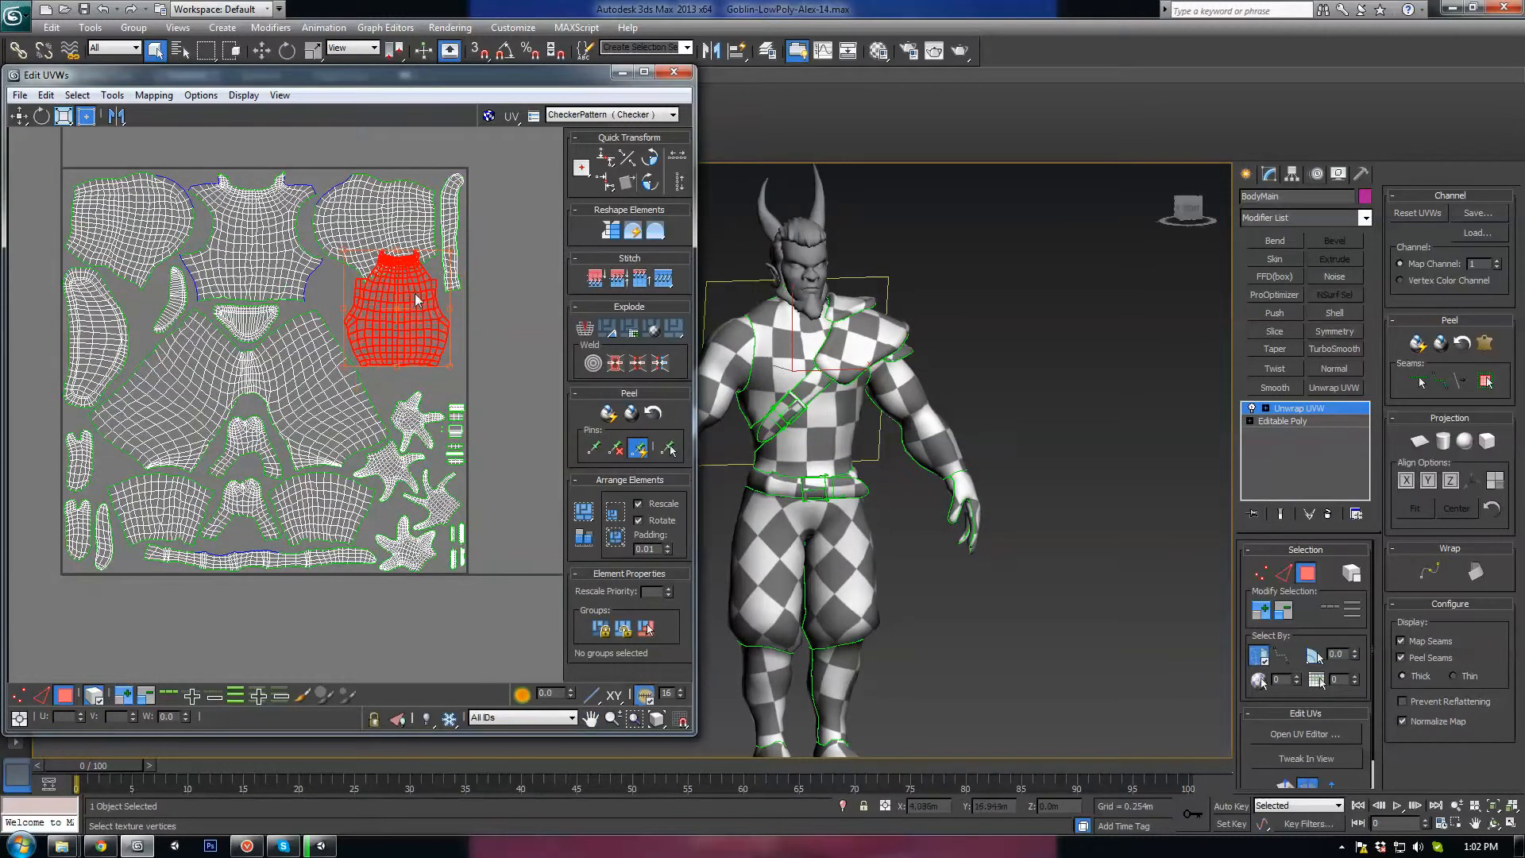
Select the upper-right arm shell and shade its selected faces on the model to identify the matching arm from behind.
{"action": "scroll", "coordinate": [392, 352], "scroll_direction": "up", "scroll_amount": 3}
{"action": "left_click", "coordinate": [369, 227]}
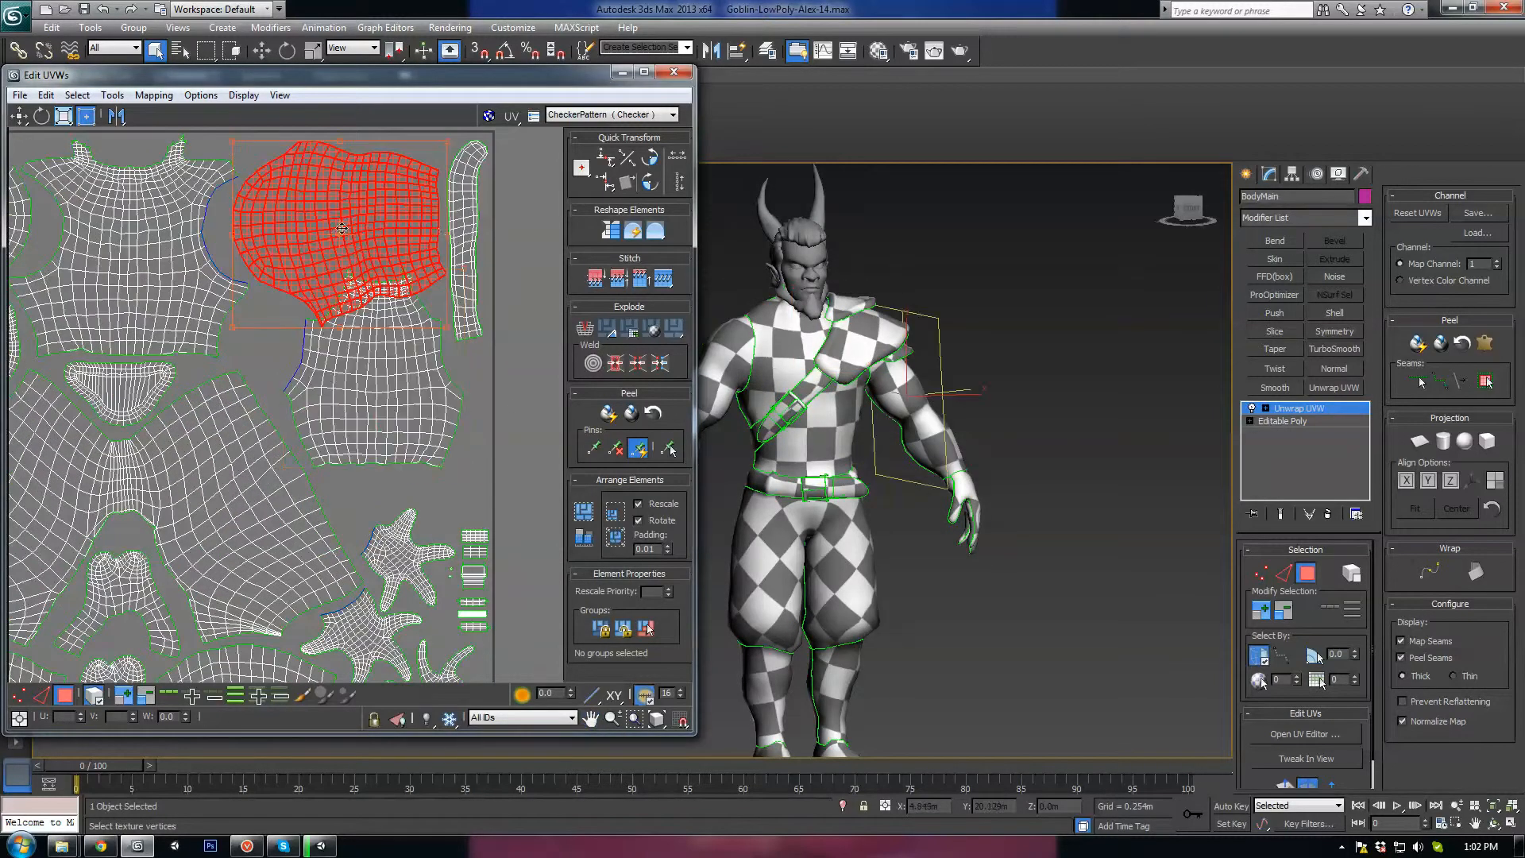
{"action": "mouse_move", "coordinate": [915, 445]}
{"action": "middle_mouse_down", "text": "alt"}
{"action": "mouse_move", "coordinate": [663, 445]}
{"action": "mouse_move", "coordinate": [694, 444]}
{"action": "middle_mouse_up", "text": "alt"}
{"action": "key", "text": "F2"}
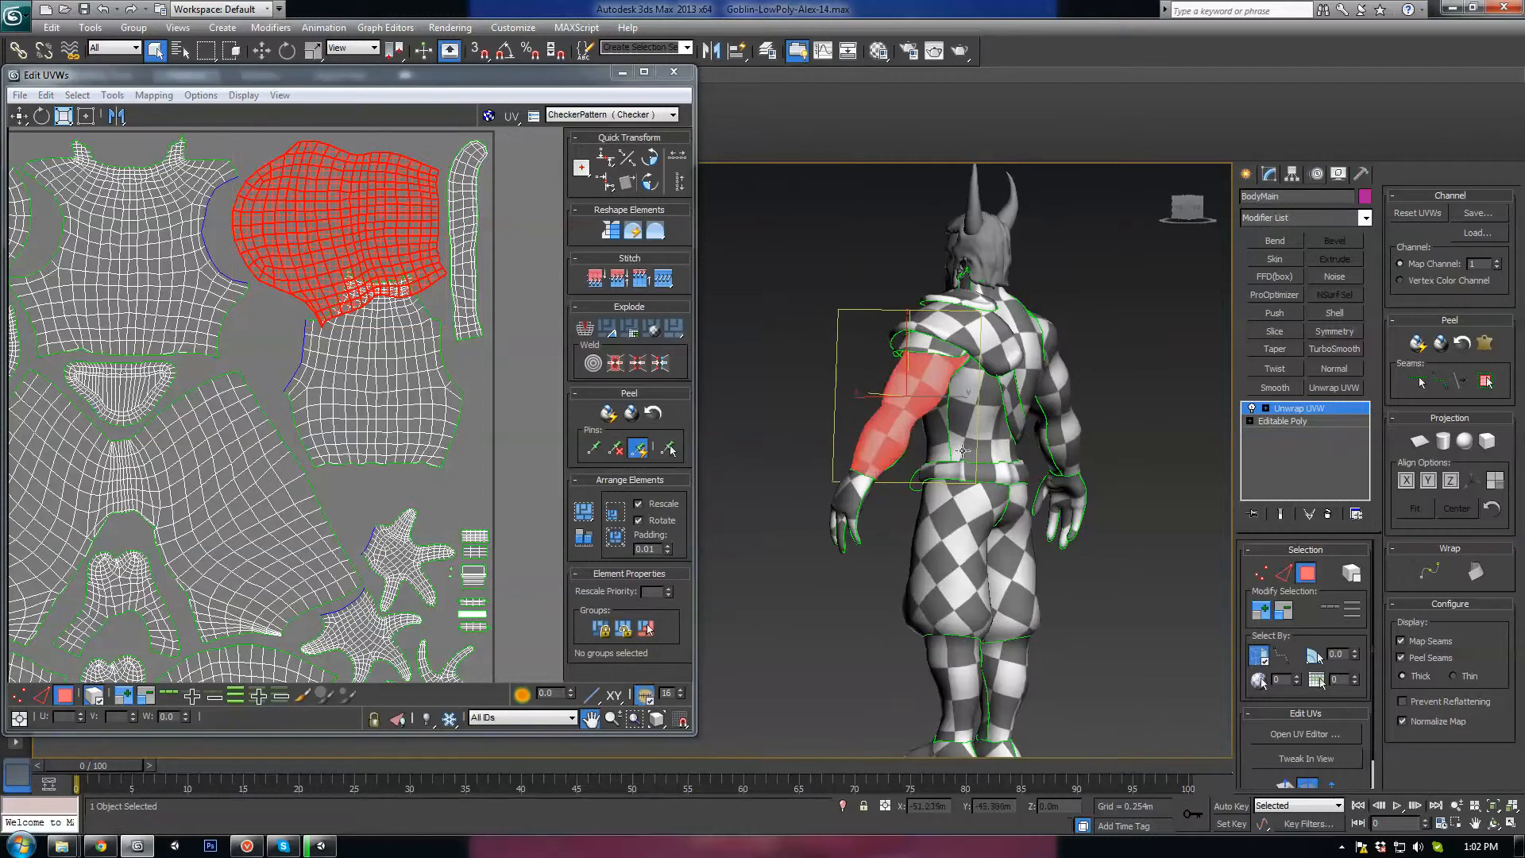
{"action": "middle_click_drag", "start_coordinate": [851, 363], "coordinate": [827, 375]}
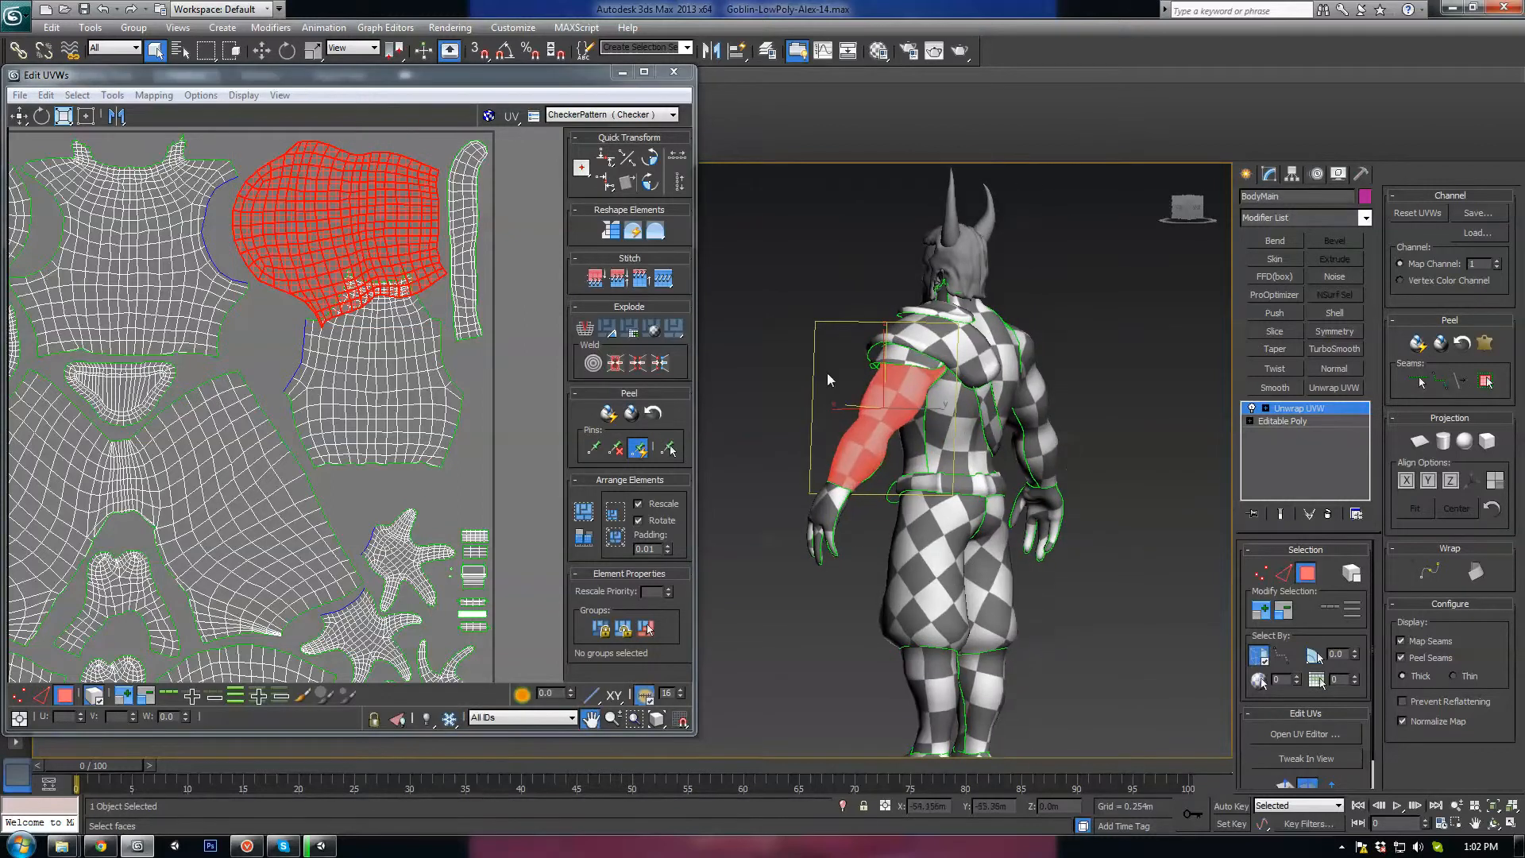
{"action": "middle_click", "coordinate": [395, 351]}
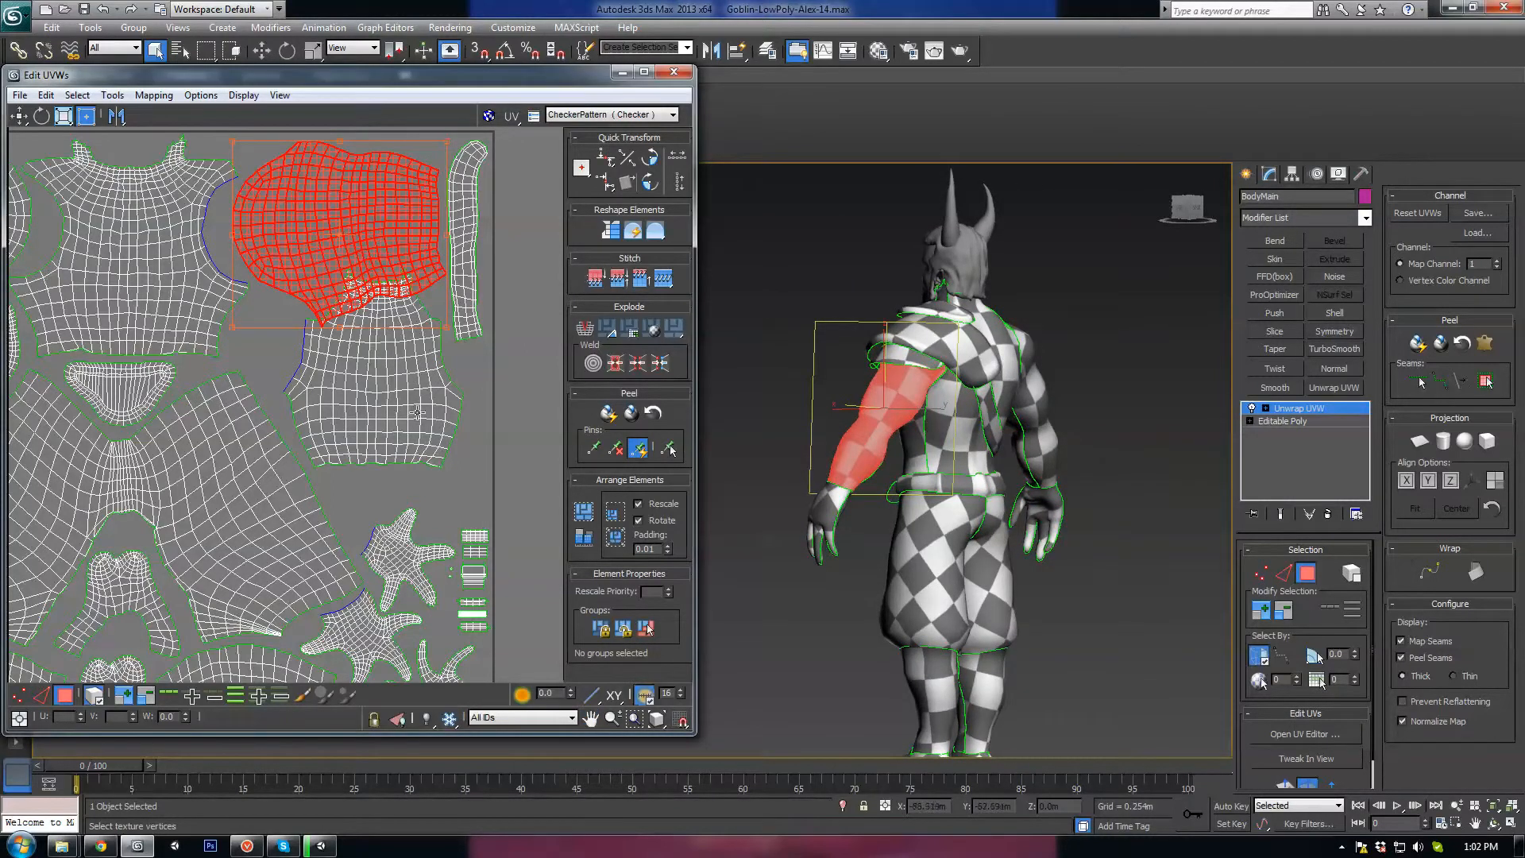
Select the back shell and move it down and slightly outward, clear of the arm shell above it.
{"action": "left_click", "coordinate": [409, 413]}
{"action": "left_click", "coordinate": [426, 238]}
{"action": "left_click", "coordinate": [405, 357]}
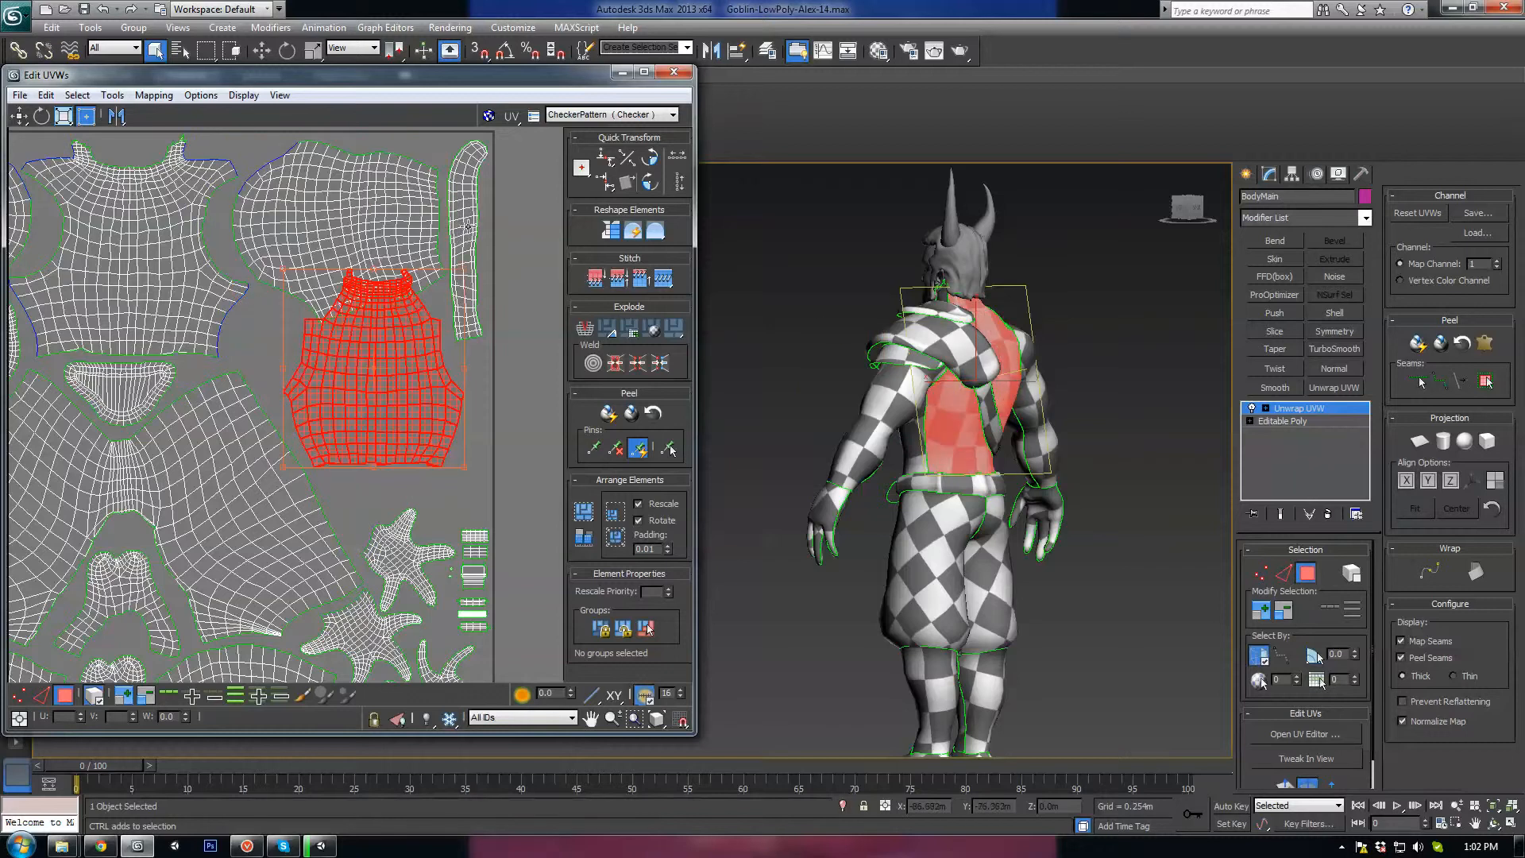
{"action": "left_click_drag", "start_coordinate": [405, 358], "coordinate": [424, 396]}
Try to shift the long narrow strap shell beside the arm slightly up and outward, and undo the move.
{"action": "left_click", "coordinate": [465, 223]}
{"action": "mouse_move", "coordinate": [471, 237]}
{"action": "left_mouse_down"}
{"action": "mouse_move", "coordinate": [399, 242]}
{"action": "mouse_move", "coordinate": [386, 209]}
{"action": "mouse_move", "coordinate": [471, 221]}
{"action": "left_mouse_up"}
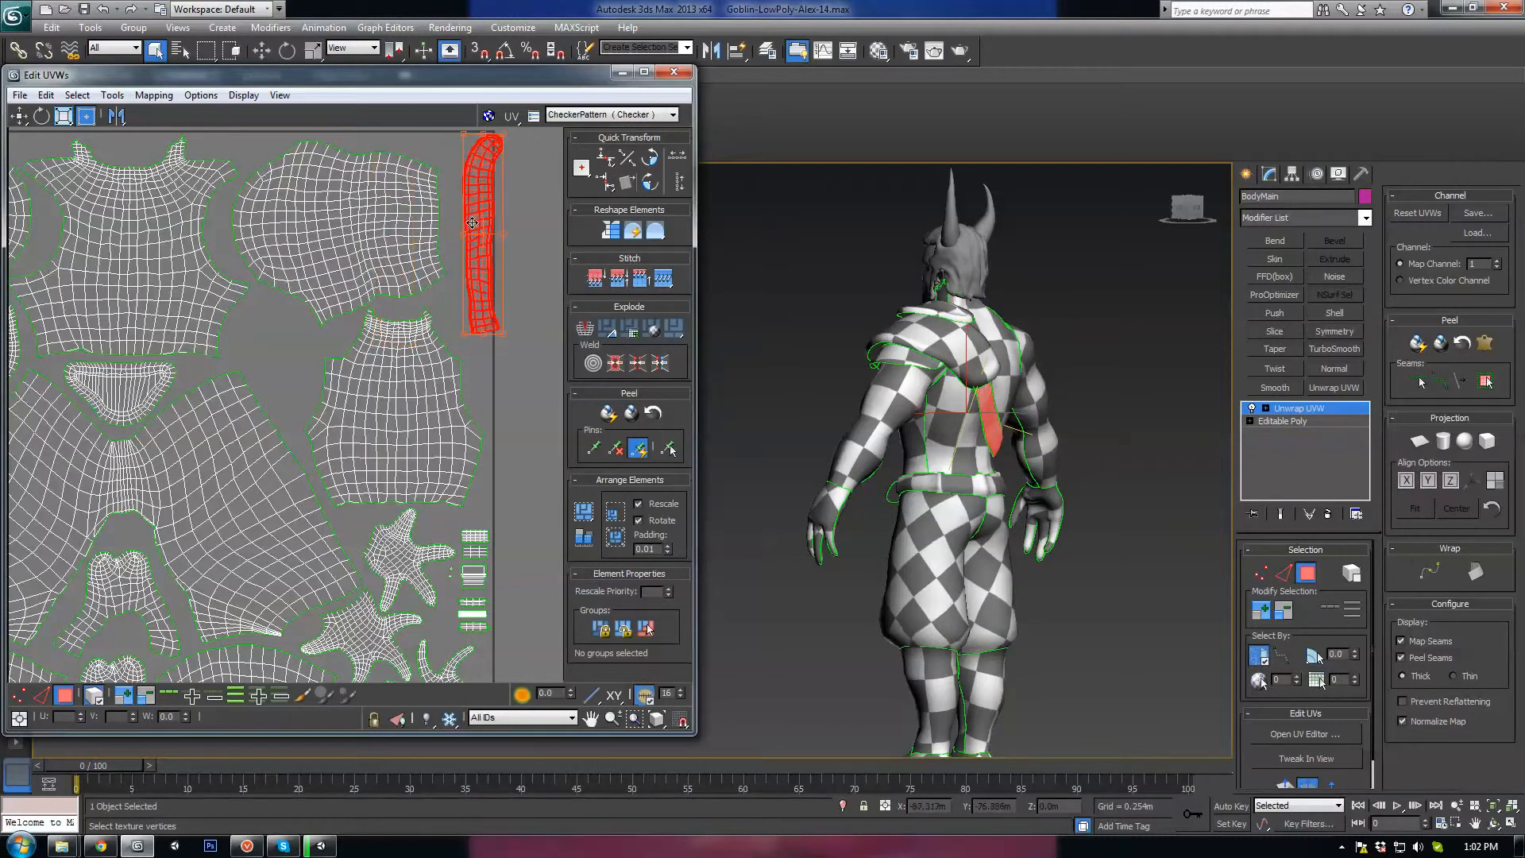
{"action": "key", "text": "ctrl+z"}
{"action": "key", "text": "ctrl+z"}
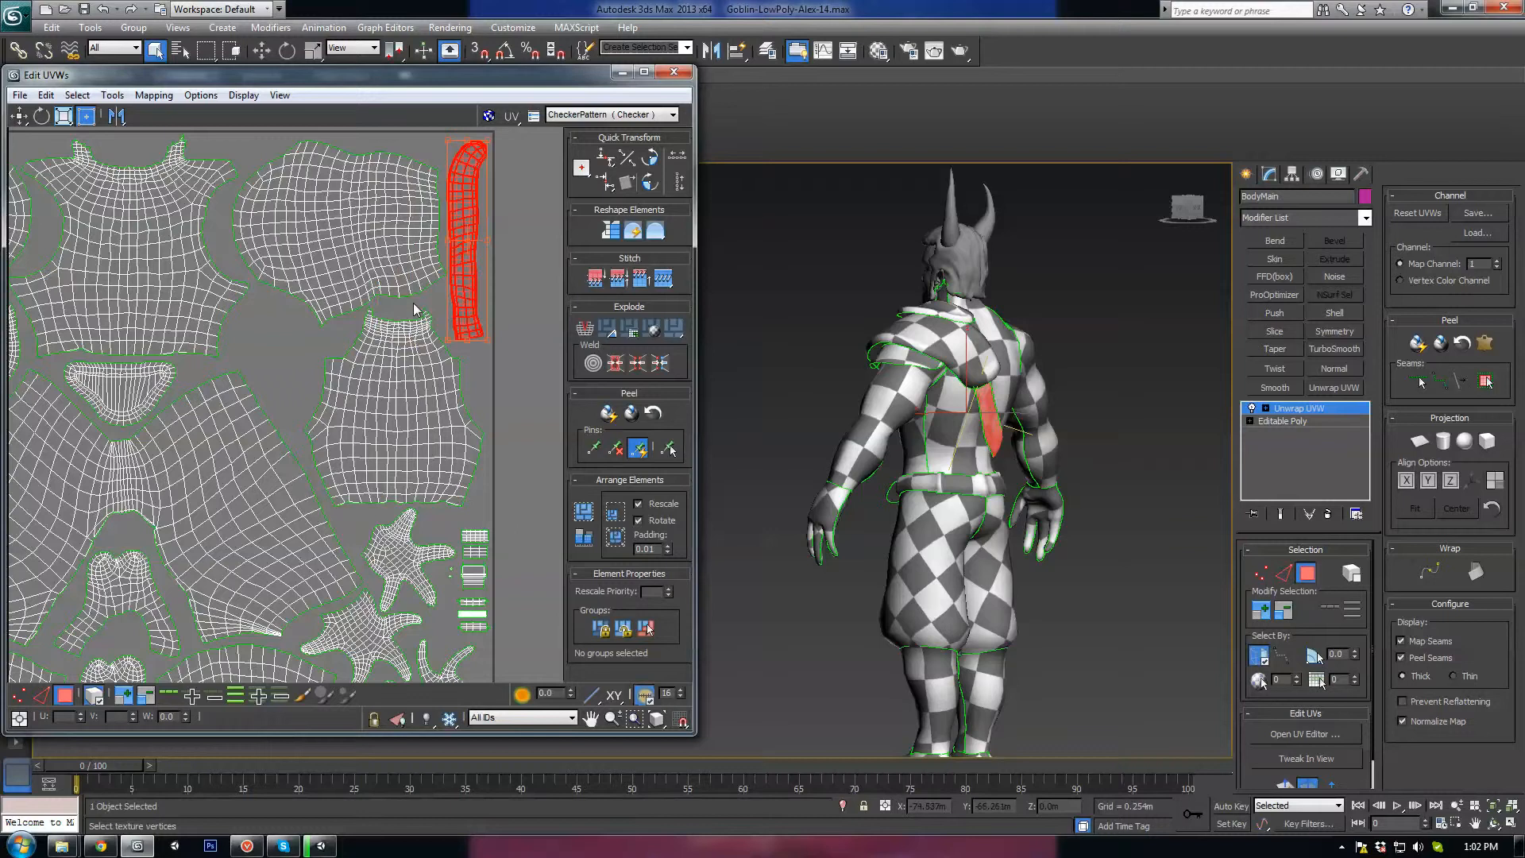
Check the back shell's spacing, deselect it, and review the whole packed UV layout and the model's checker pattern.
{"action": "left_click", "coordinate": [410, 370]}
{"action": "scroll", "coordinate": [413, 362], "scroll_direction": "up", "scroll_amount": 4}
{"action": "scroll", "coordinate": [517, 381], "scroll_direction": "down", "scroll_amount": 4}
{"action": "scroll", "coordinate": [483, 395], "scroll_direction": "down", "scroll_amount": 5}
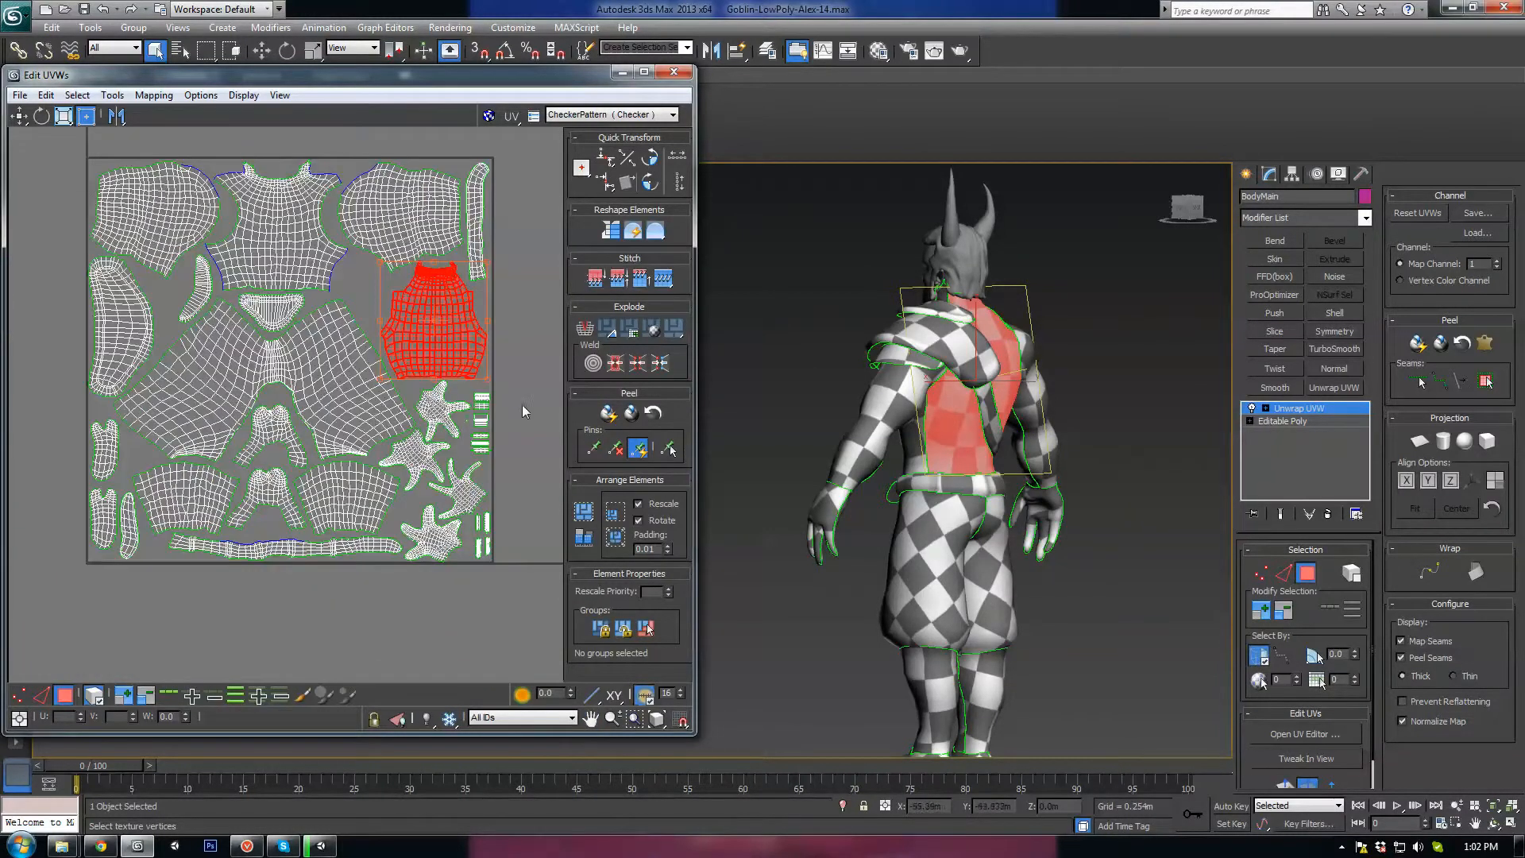
{"action": "left_click", "coordinate": [504, 385]}
{"action": "middle_click_drag", "start_coordinate": [343, 451], "coordinate": [360, 467]}
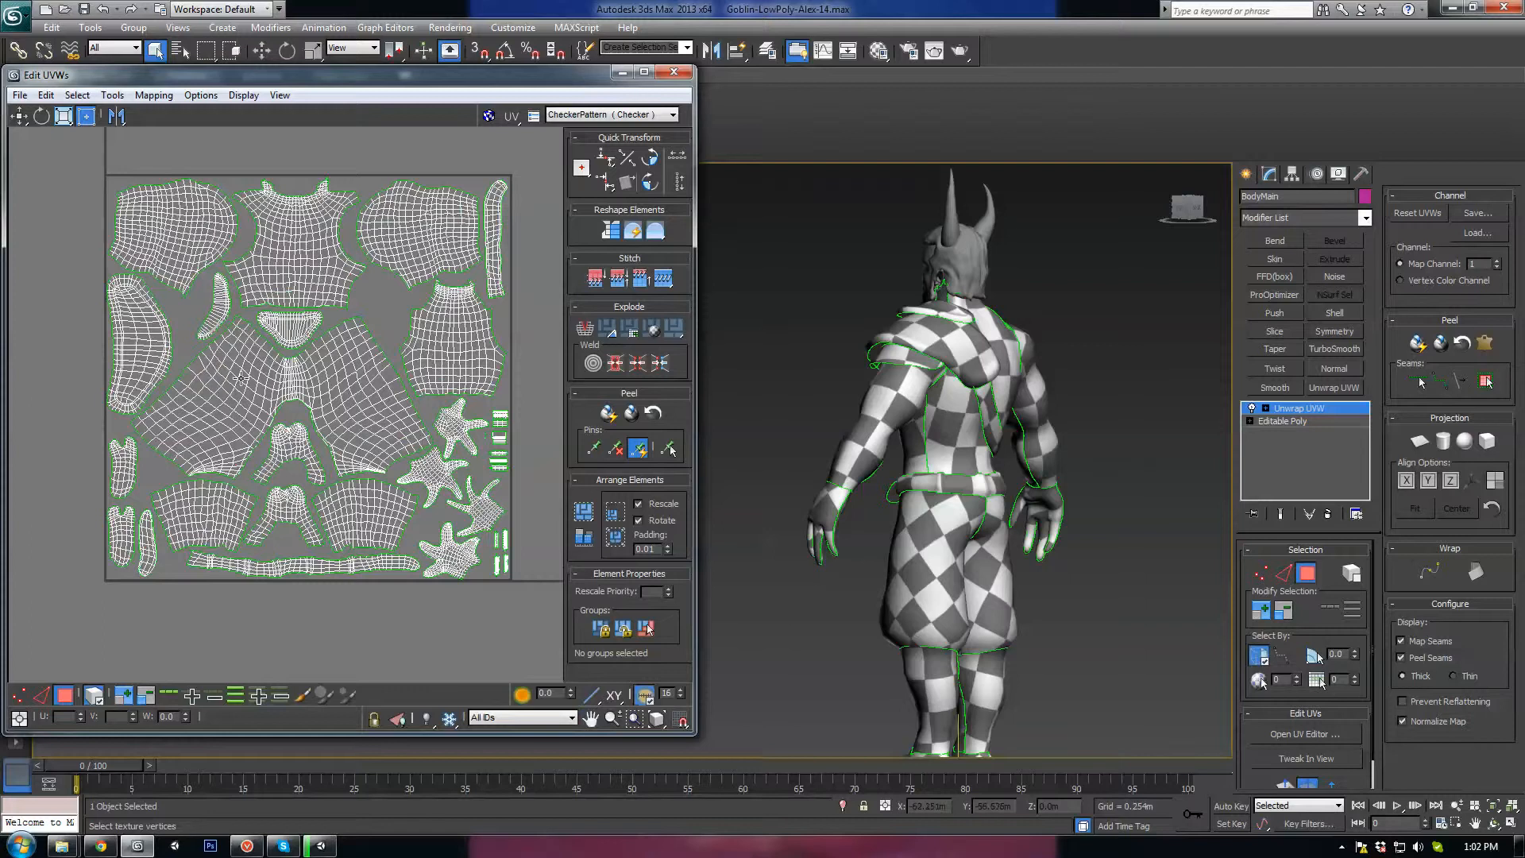
{"action": "scroll", "coordinate": [242, 377], "scroll_direction": "up", "scroll_amount": 1}
{"action": "scroll", "coordinate": [253, 382], "scroll_direction": "down", "scroll_amount": 2}
{"action": "middle_click_drag", "start_coordinate": [191, 314], "coordinate": [198, 317]}
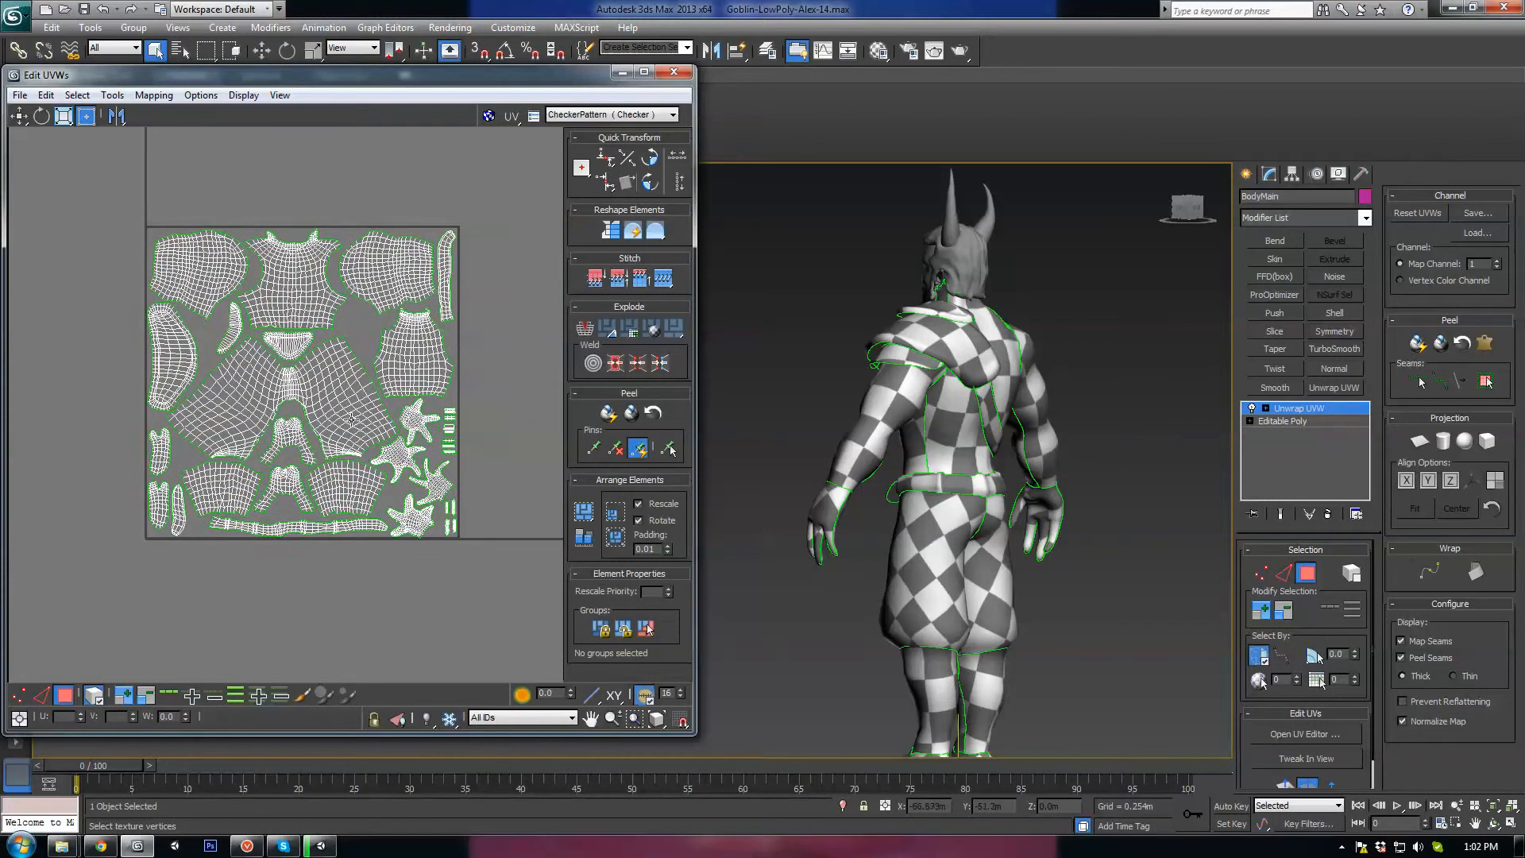
{"action": "middle_click_drag", "start_coordinate": [345, 412], "coordinate": [306, 412]}
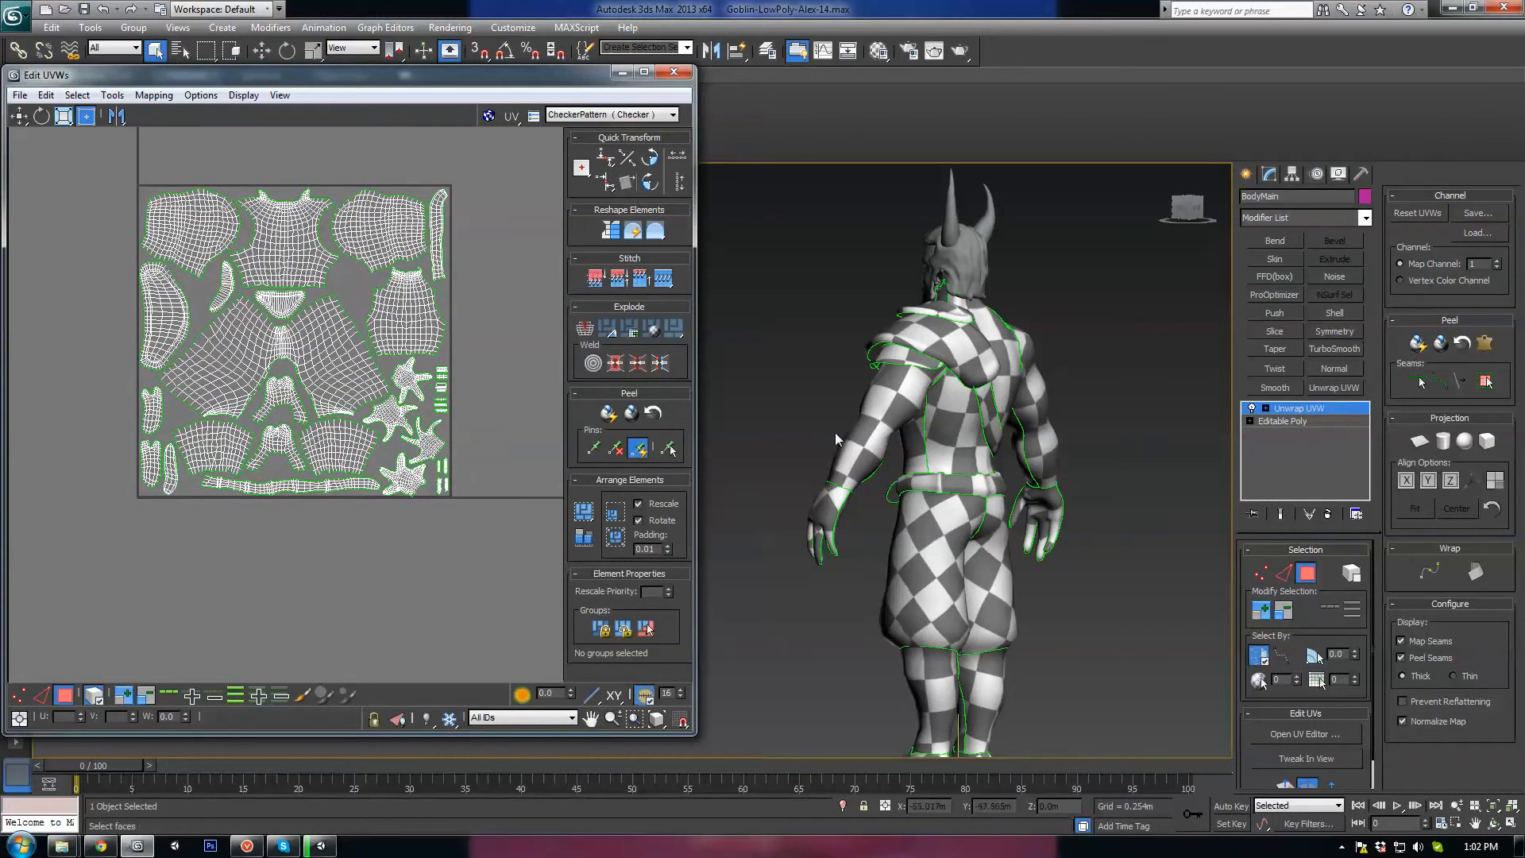
{"action": "middle_click_drag", "start_coordinate": [838, 434], "coordinate": [983, 437], "text": "alt"}
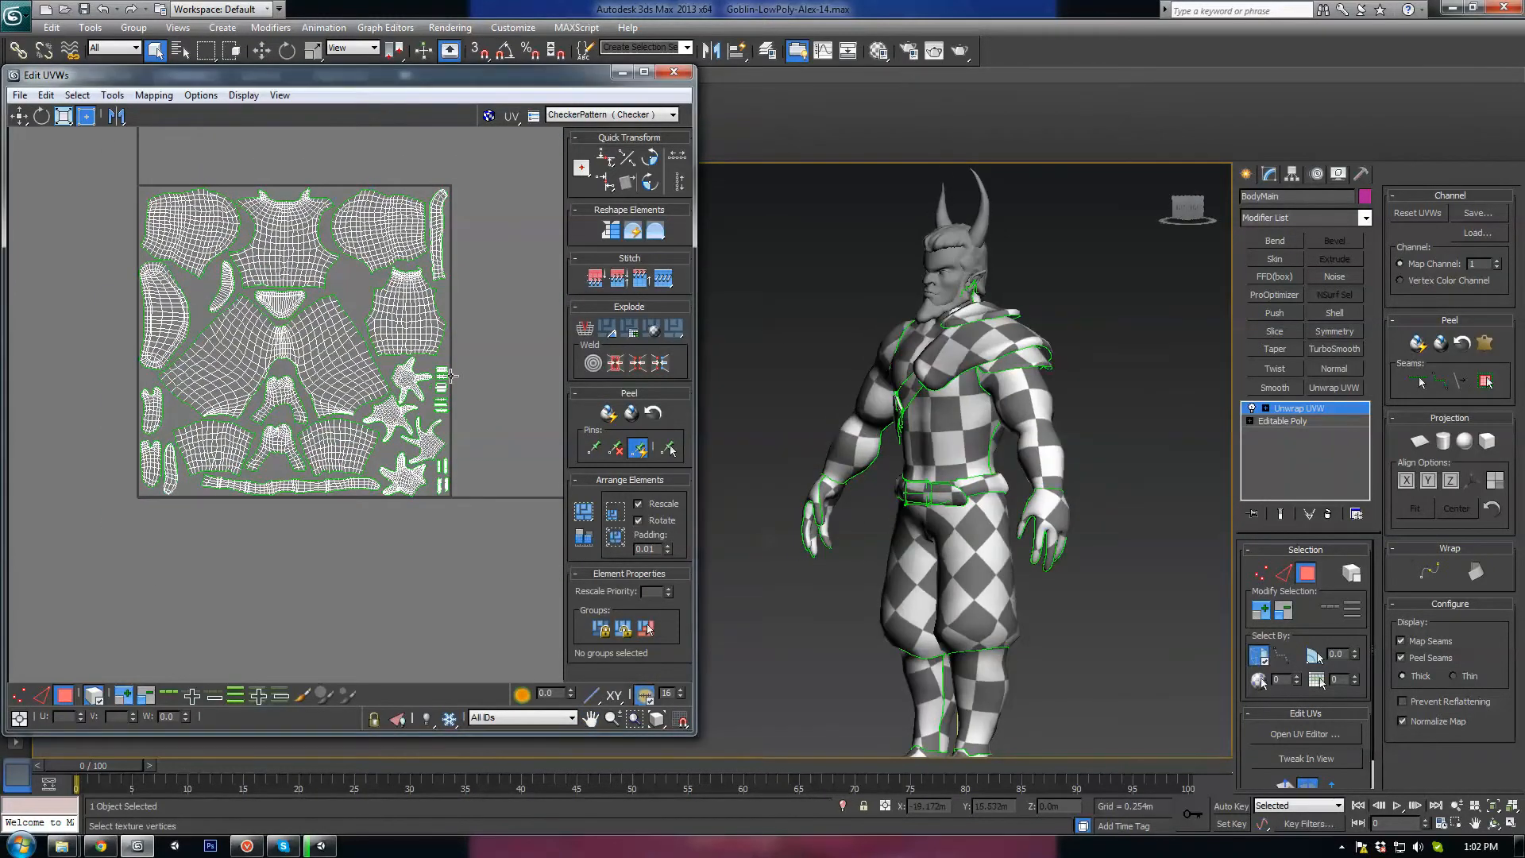